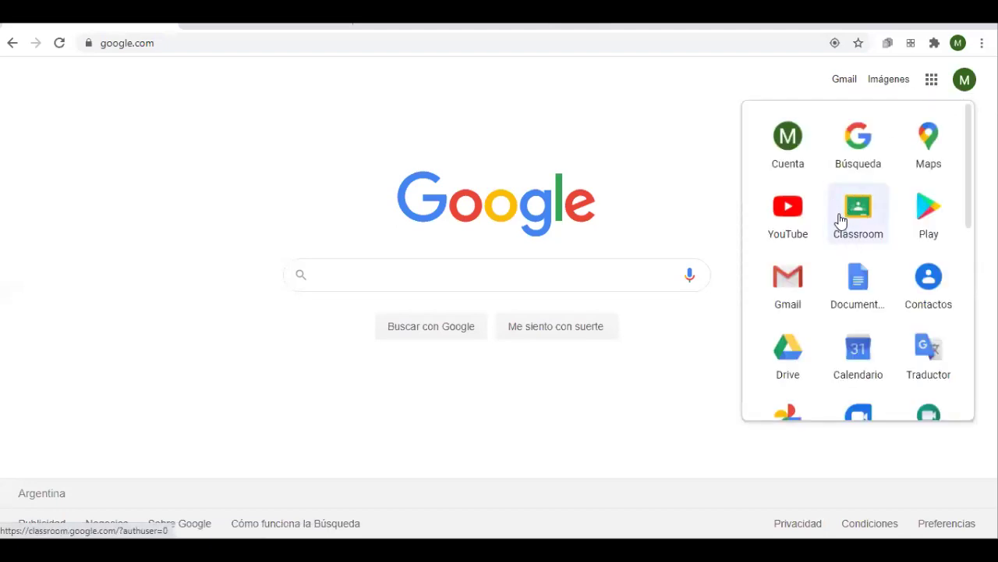
Launch Google Classroom from the Google apps launcher in Chrome
{"action": "left_click", "coordinate": [849, 215]}
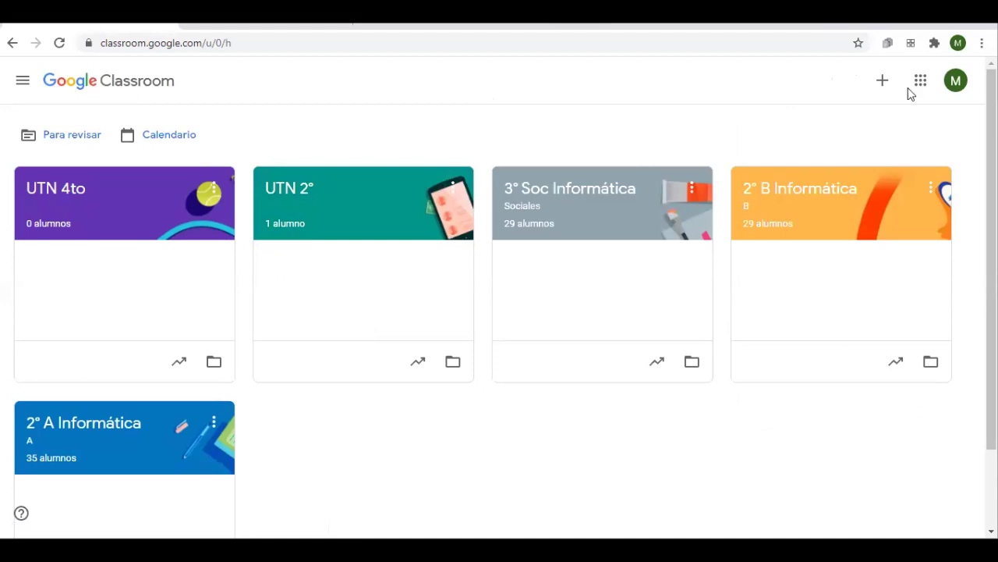
Switch to the Google account whose only class is Curso Especial de Tej…
{"action": "left_click", "coordinate": [959, 85]}
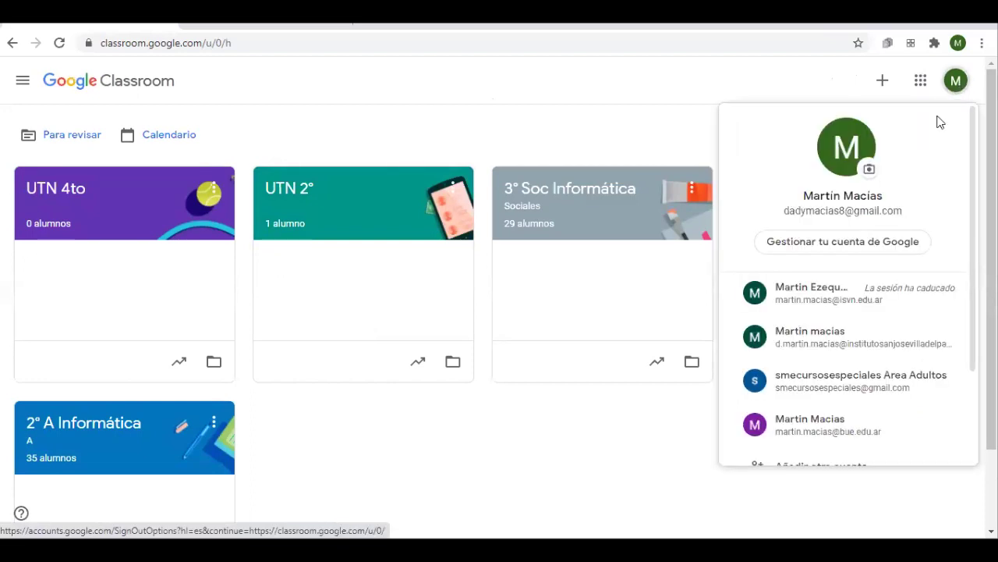
{"action": "left_click", "coordinate": [811, 380]}
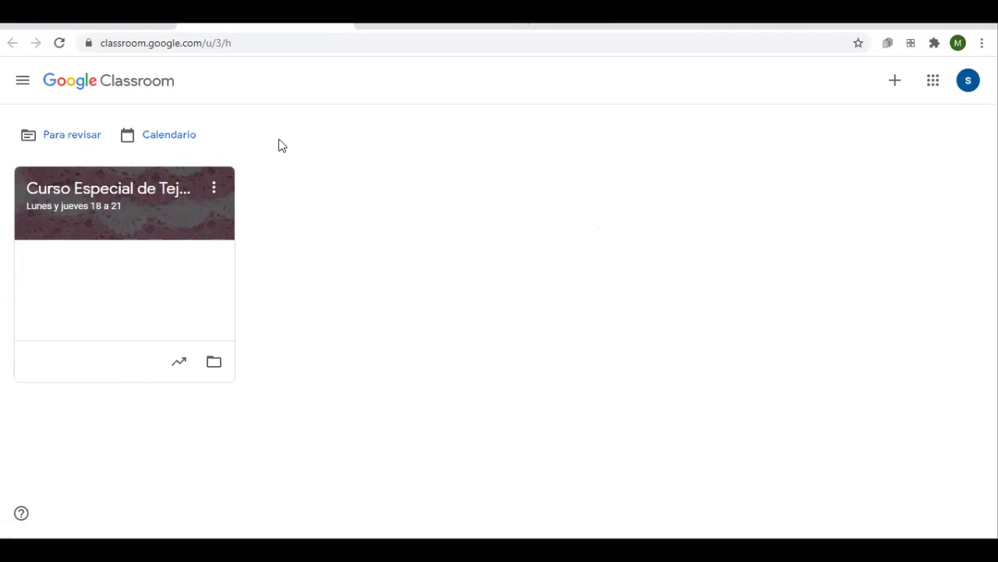
{"action": "left_click", "coordinate": [26, 89]}
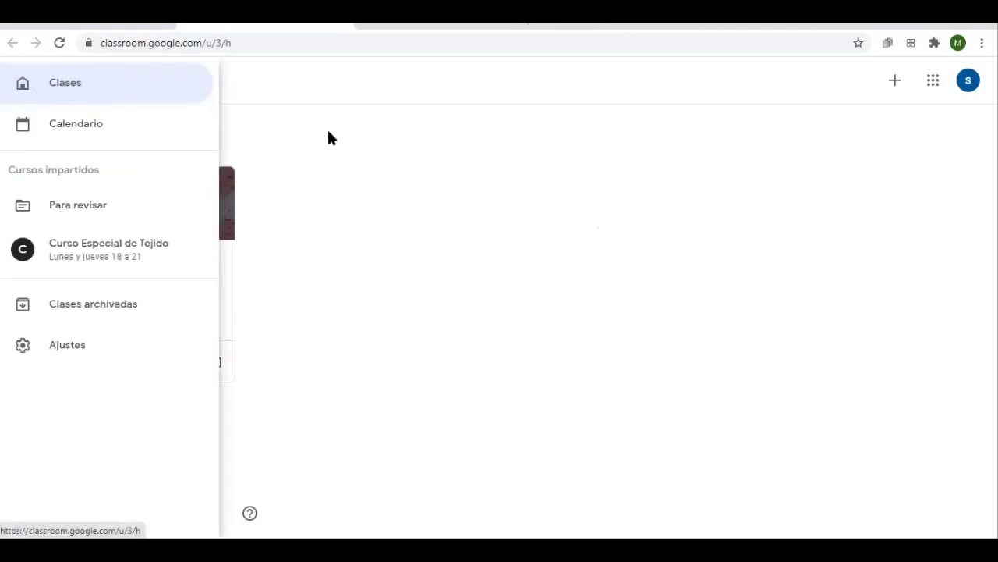
{"action": "left_click", "coordinate": [34, 87]}
{"action": "left_click", "coordinate": [32, 89]}
{"action": "left_click", "coordinate": [525, 316]}
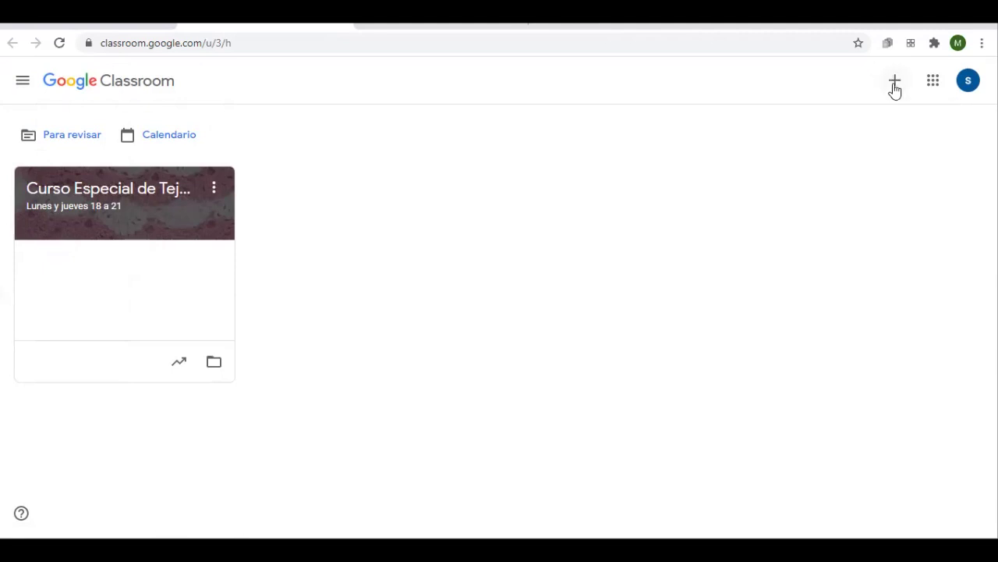
Start a new class with Crear una clase and accept the school-use acknowledgement
{"action": "left_click", "coordinate": [895, 84]}
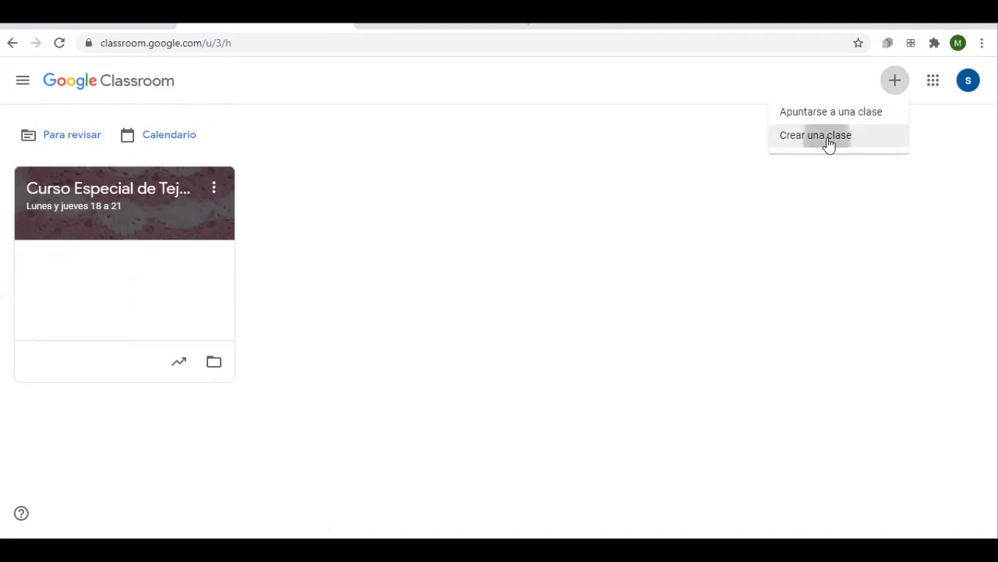
{"action": "left_click", "coordinate": [829, 143]}
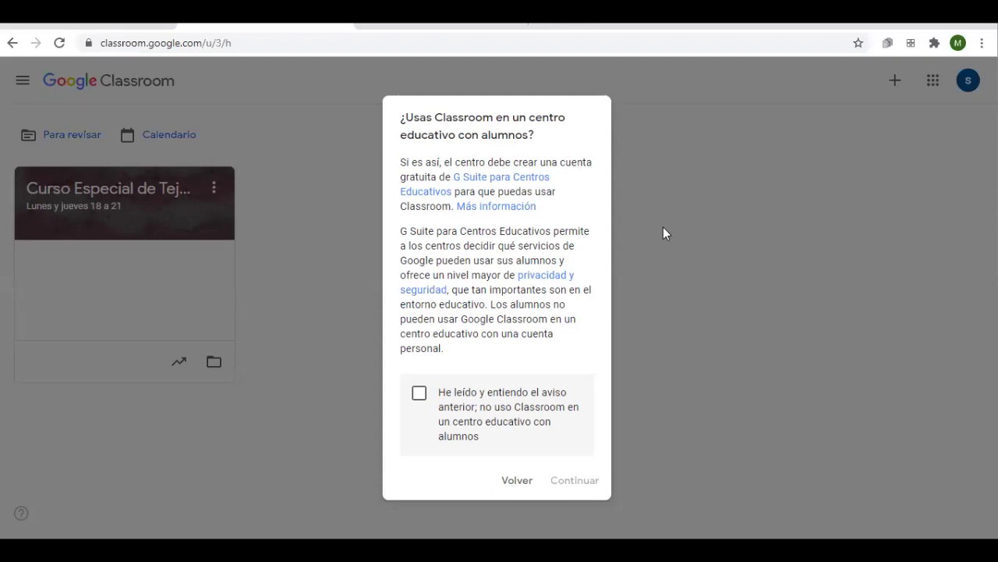
{"action": "left_click", "coordinate": [421, 394]}
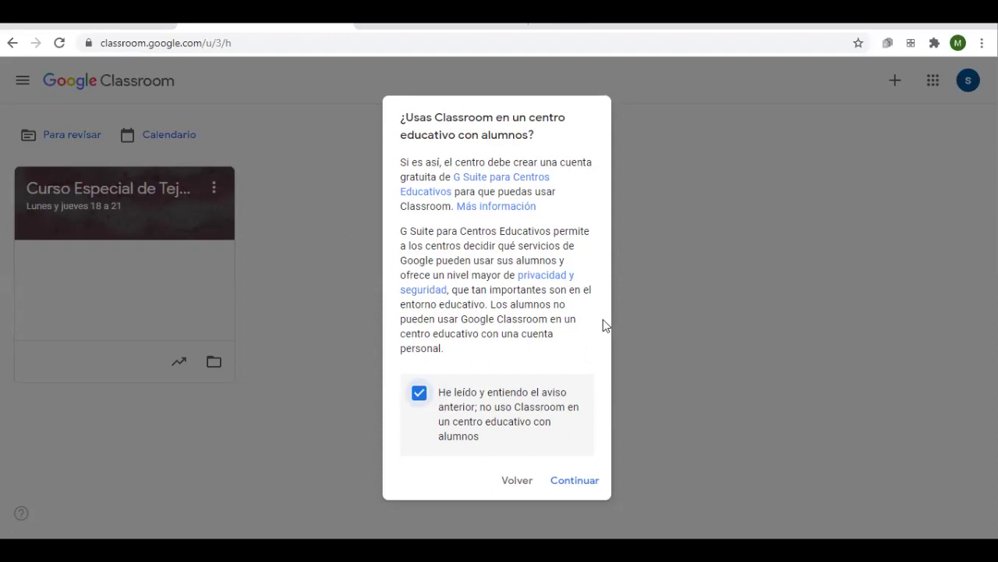
{"action": "left_click", "coordinate": [572, 481]}
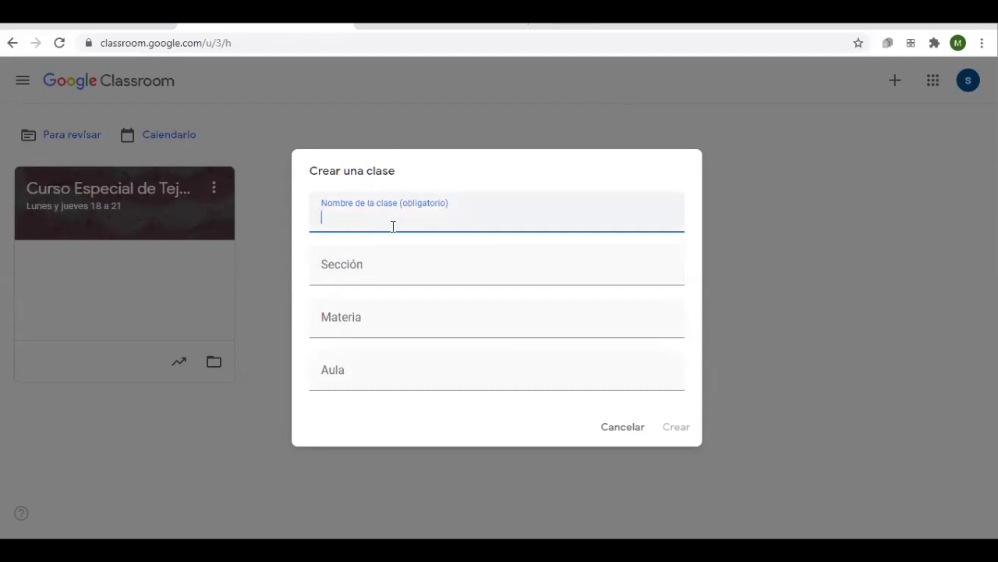
Create the class 'Taller de informática' with subject 'Informática'
{"action": "type", "text": "Taller de informatic"}
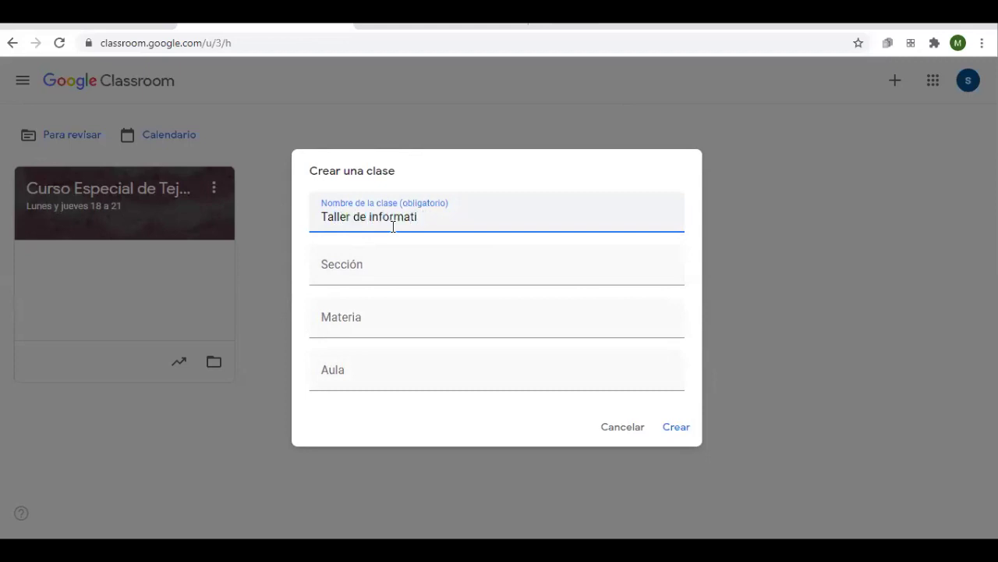
{"action": "type", "text": "ática"}
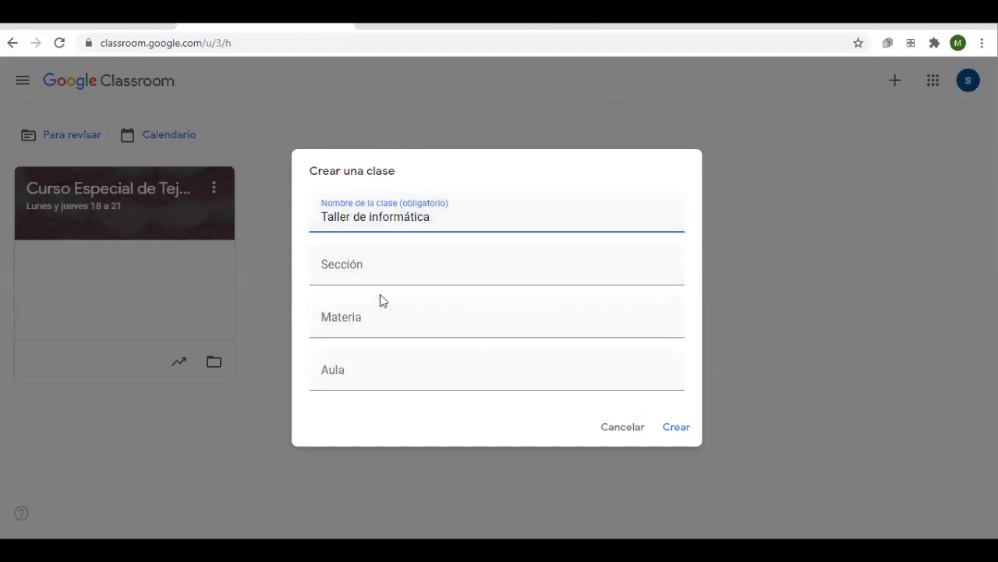
{"action": "left_click", "coordinate": [389, 320]}
{"action": "type", "text": "Informa"}
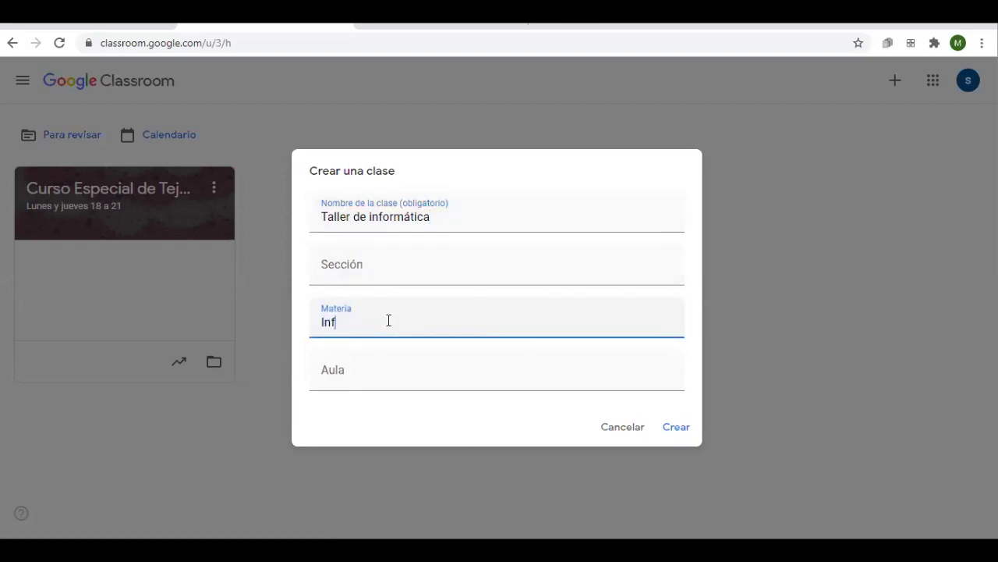
{"action": "type", "text": "t"}
{"action": "key", "text": "BackSpace"}
{"action": "key", "text": "BackSpace"}
{"action": "type", "text": "á"}
{"action": "left_click", "coordinate": [678, 426]}
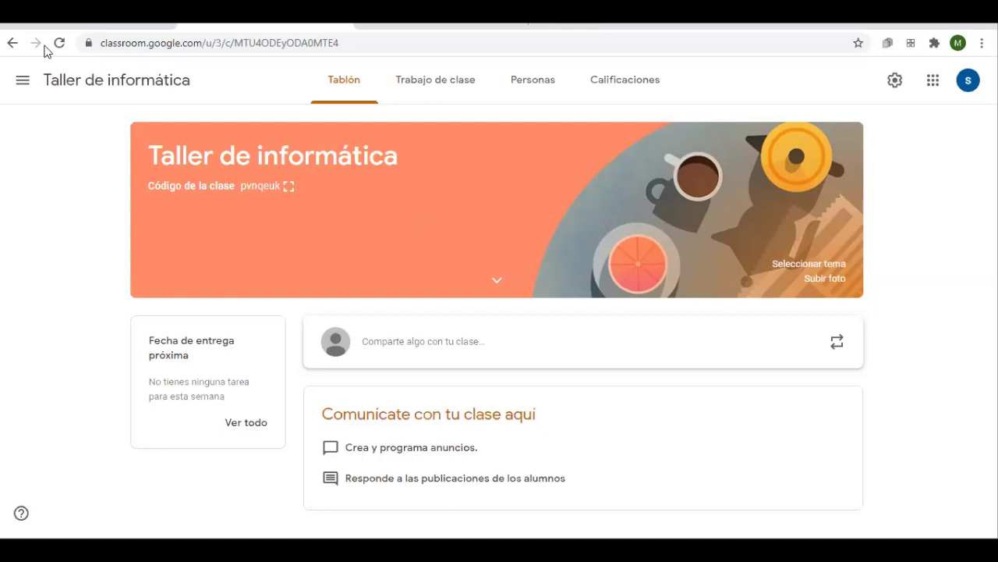
Check the course list in the navigation menu, then return to the class stream
{"action": "left_click", "coordinate": [24, 86]}
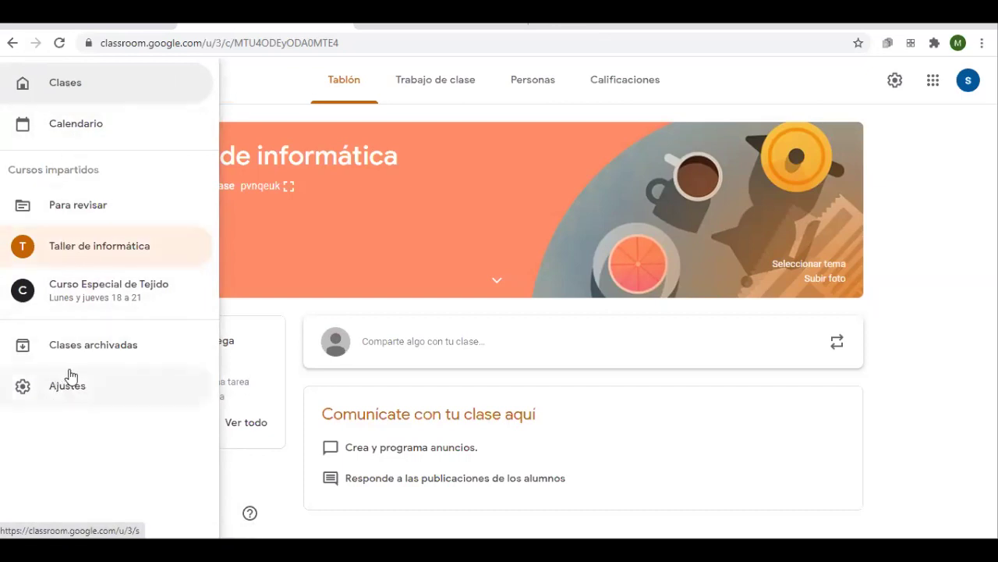
{"action": "left_click", "coordinate": [675, 401]}
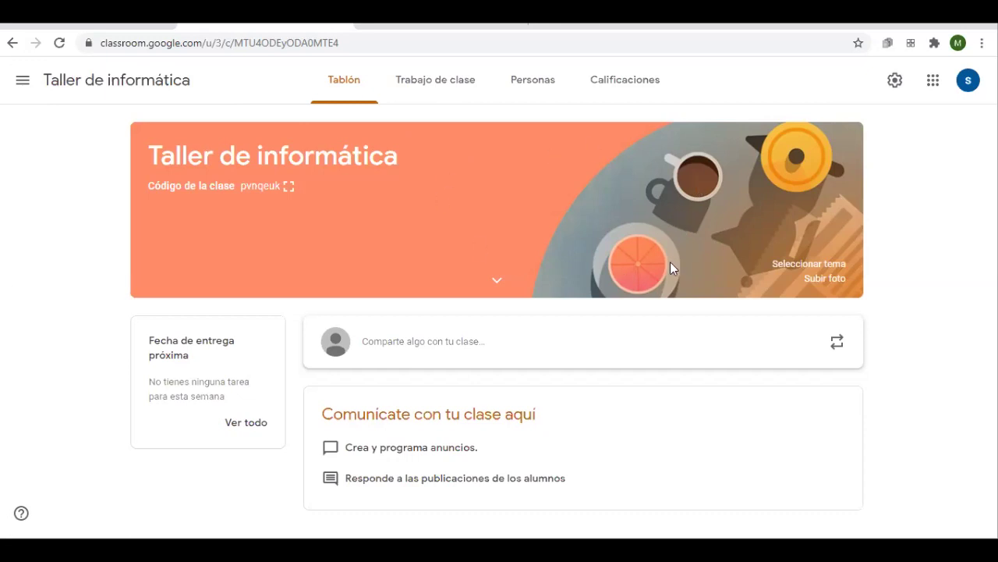
Upload 614175406346393001.jpg from the computer as a custom banner photo
{"action": "left_click", "coordinate": [823, 281]}
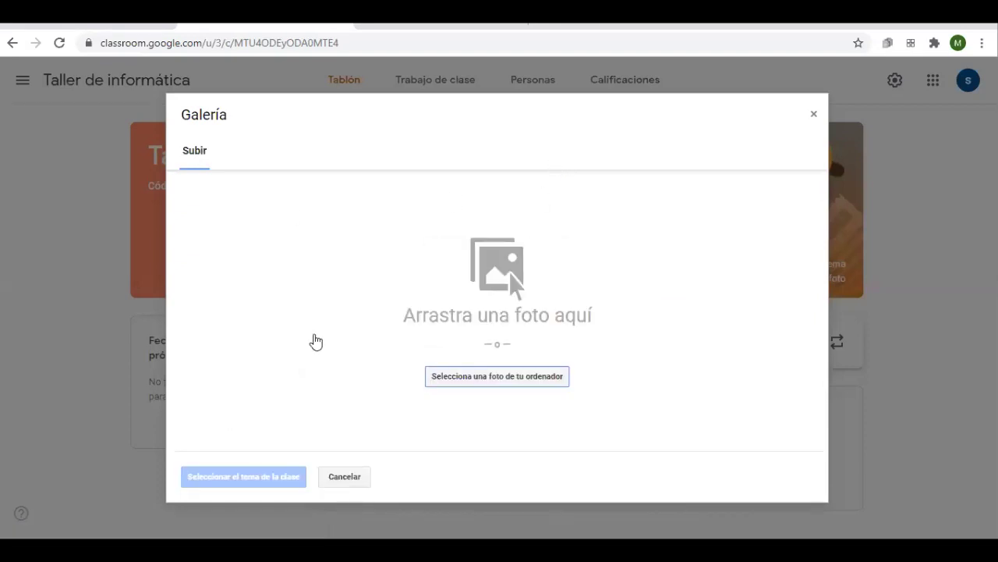
{"action": "left_click", "coordinate": [473, 376]}
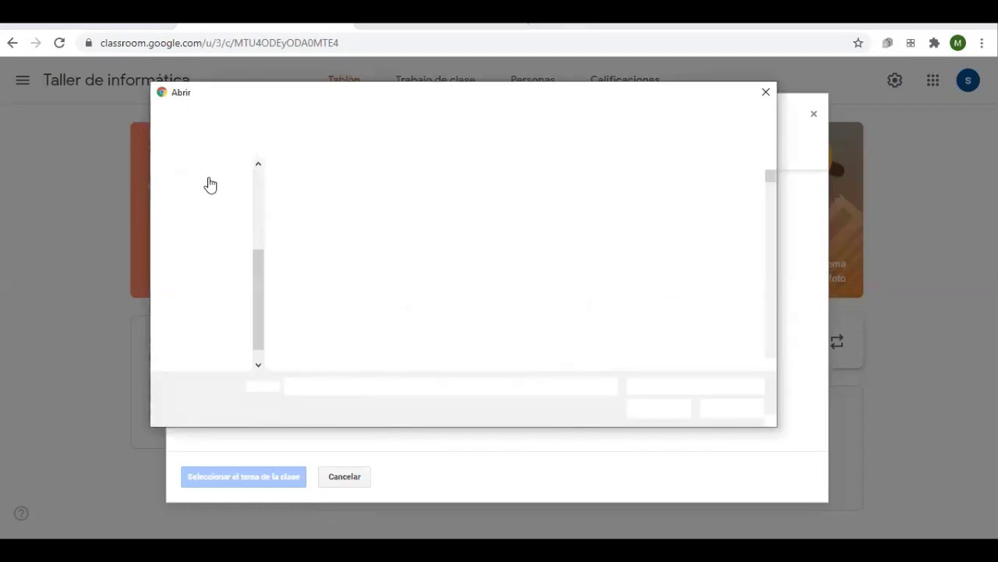
{"action": "left_click", "coordinate": [212, 225]}
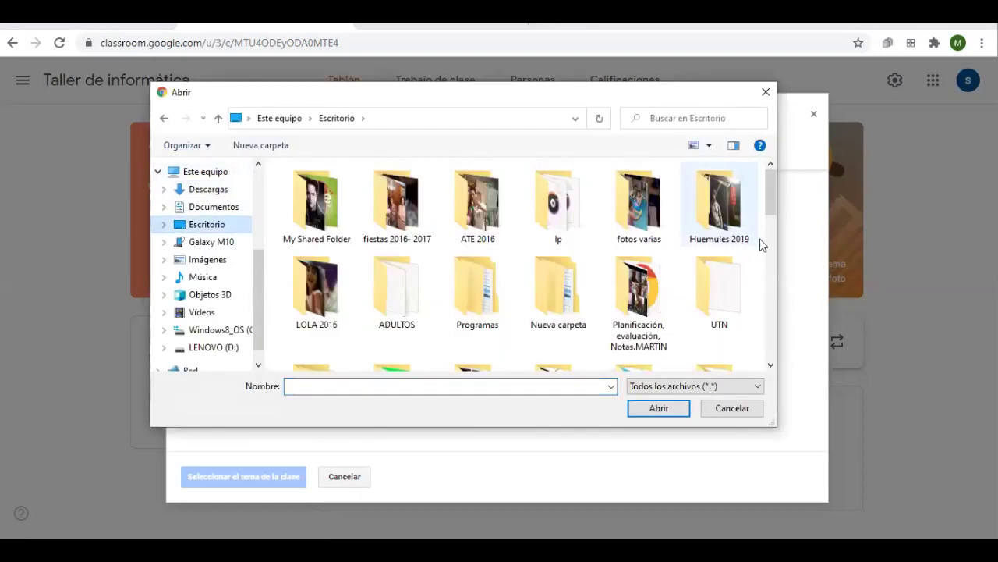
{"action": "scroll", "coordinate": [773, 354], "scroll_direction": "down", "scroll_amount": 5}
{"action": "scroll", "coordinate": [773, 355], "scroll_direction": "down", "scroll_amount": 5}
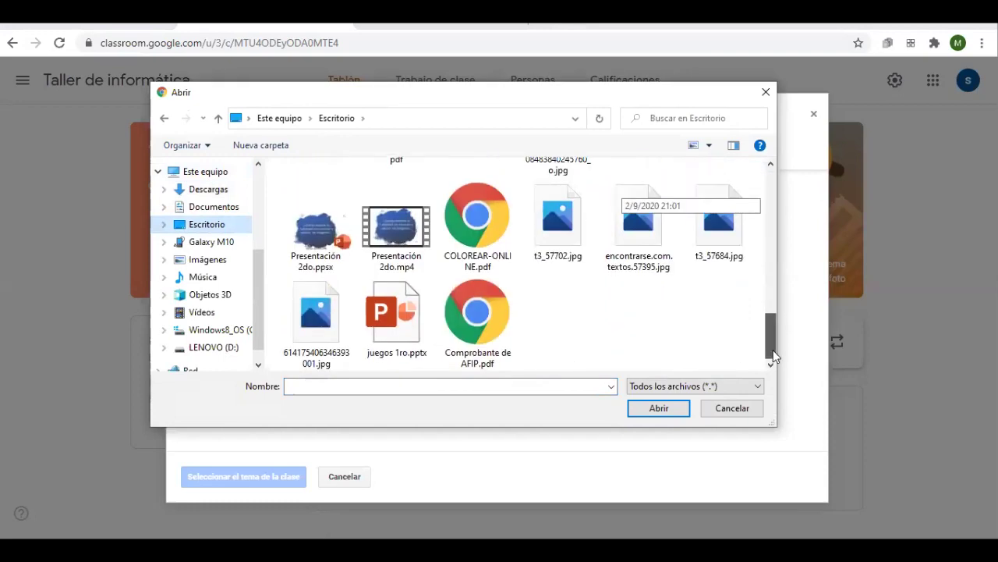
{"action": "left_click", "coordinate": [735, 250]}
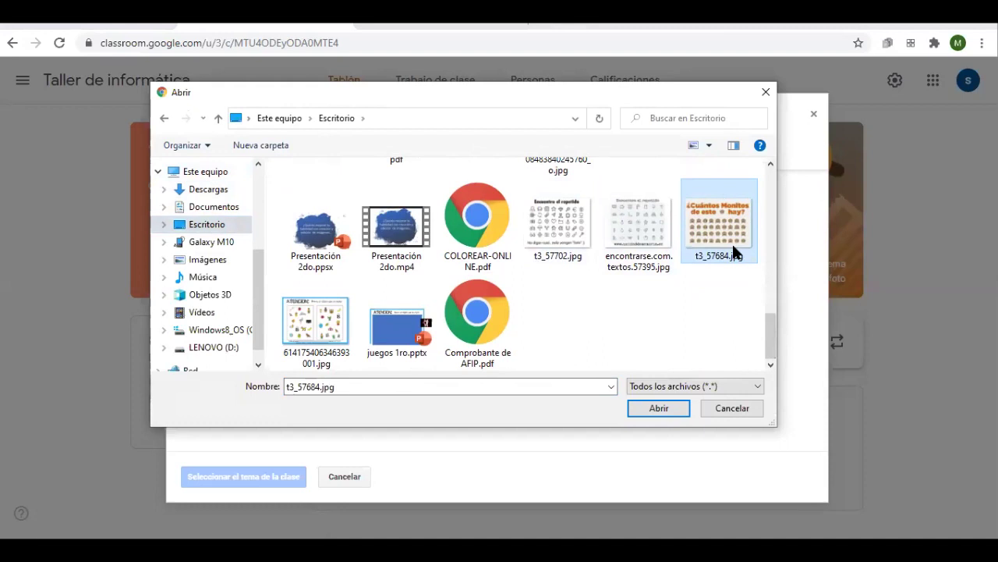
{"action": "double_click", "coordinate": [560, 222]}
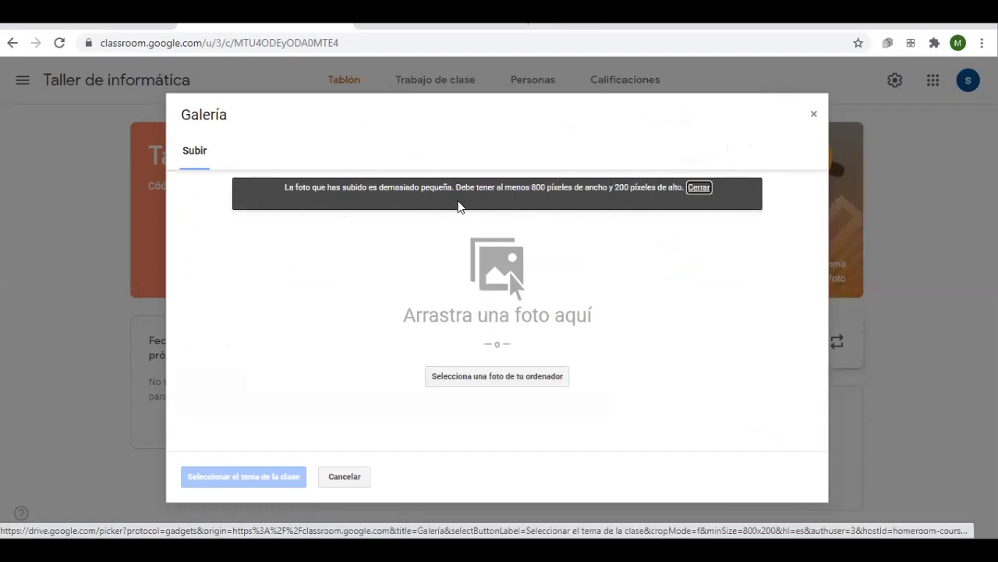
{"action": "left_click", "coordinate": [514, 376]}
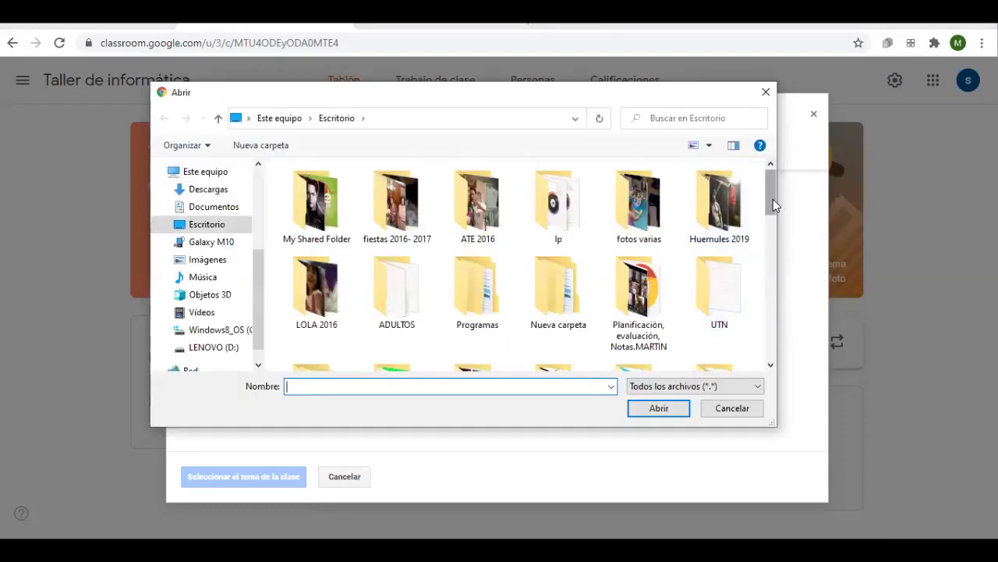
{"action": "left_click_drag", "start_coordinate": [774, 204], "coordinate": [780, 346]}
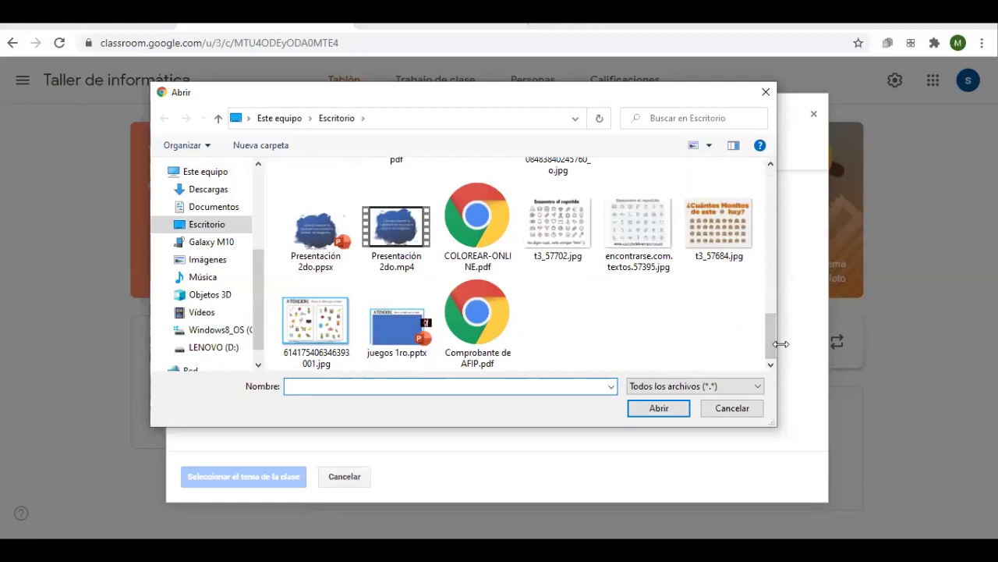
{"action": "double_click", "coordinate": [309, 320]}
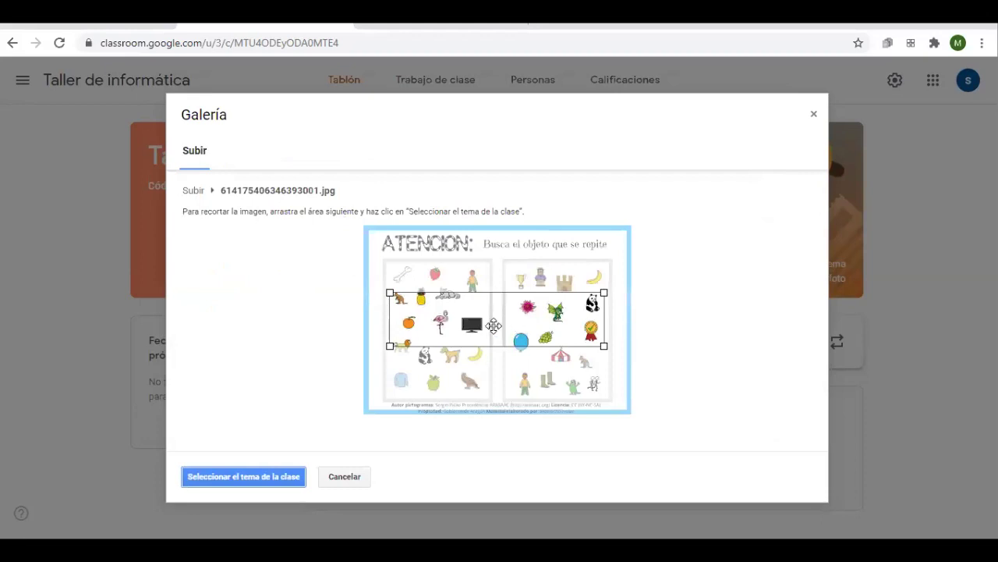
Crop the image to its top rows of pictures and apply it as the class theme
{"action": "left_click_drag", "start_coordinate": [431, 316], "coordinate": [426, 293]}
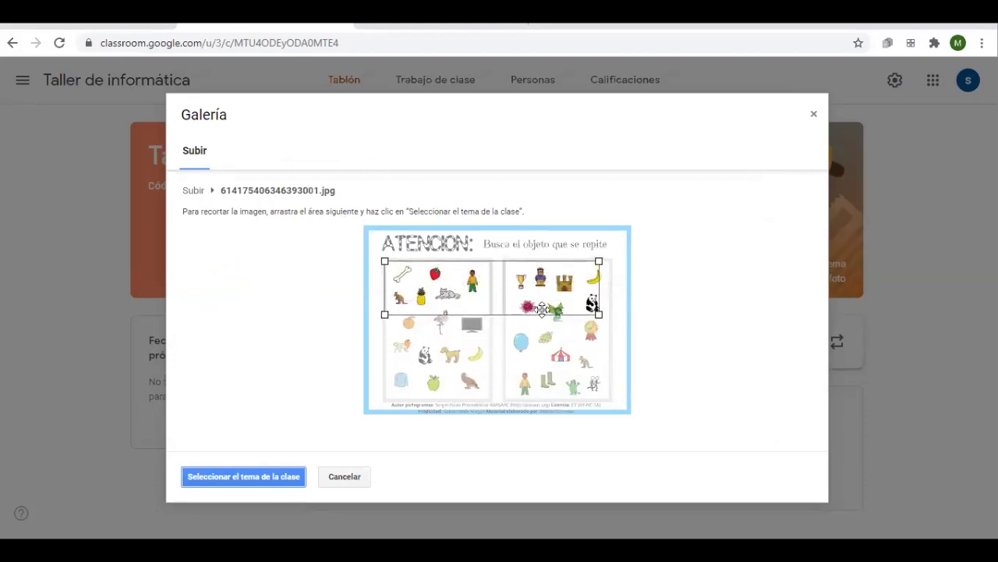
{"action": "left_click_drag", "start_coordinate": [599, 314], "coordinate": [620, 341]}
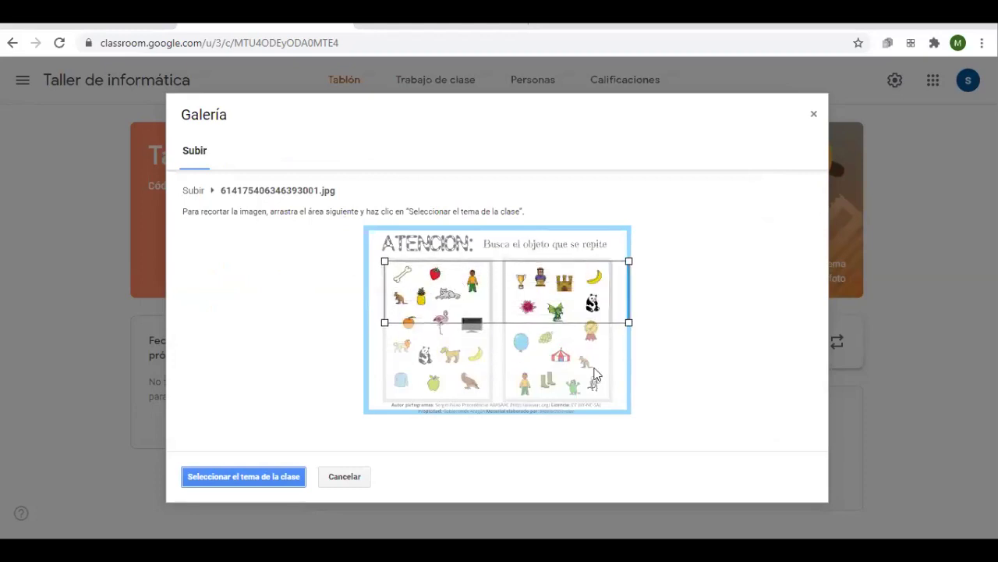
{"action": "left_click_drag", "start_coordinate": [512, 302], "coordinate": [509, 296]}
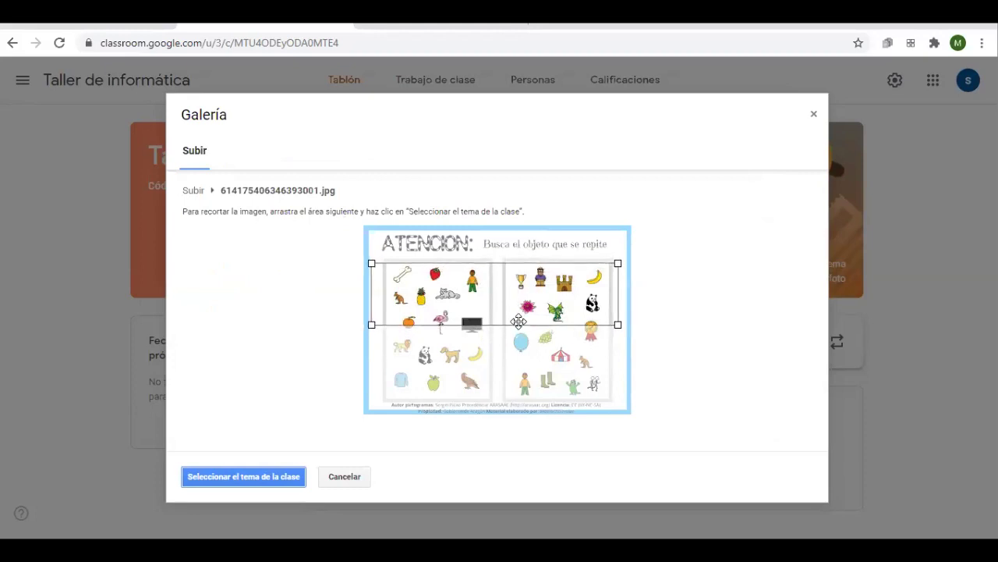
{"action": "left_click", "coordinate": [287, 477]}
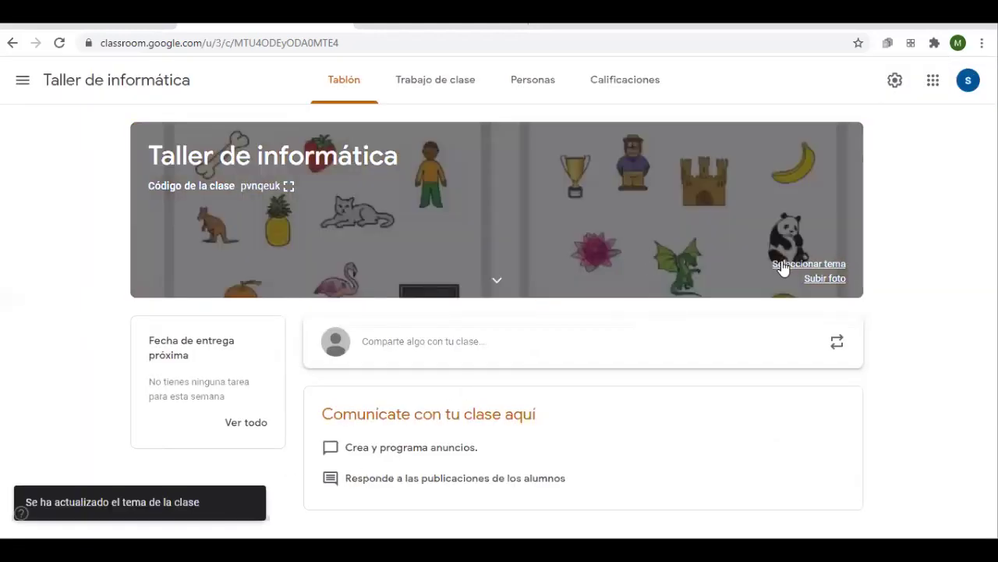
{"action": "left_click", "coordinate": [784, 264]}
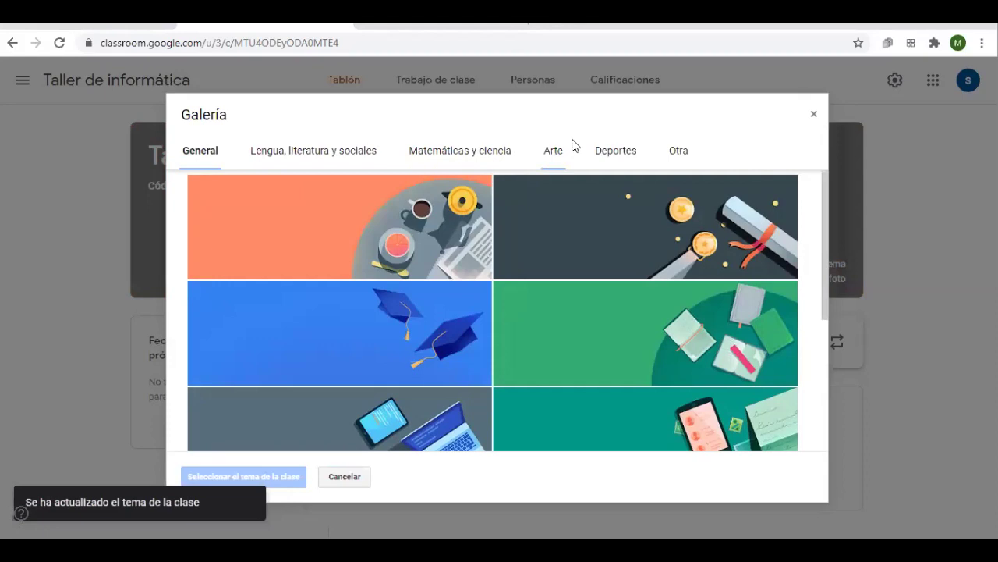
{"action": "scroll", "coordinate": [468, 336], "scroll_direction": "down", "scroll_amount": 4}
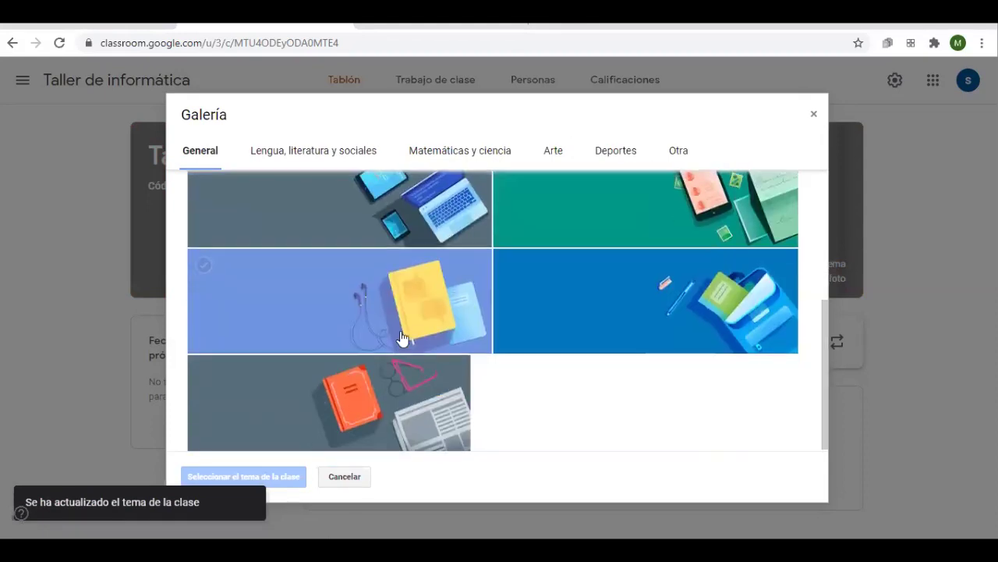
{"action": "scroll", "coordinate": [546, 390], "scroll_direction": "up", "scroll_amount": 2}
{"action": "scroll", "coordinate": [556, 378], "scroll_direction": "up", "scroll_amount": 3}
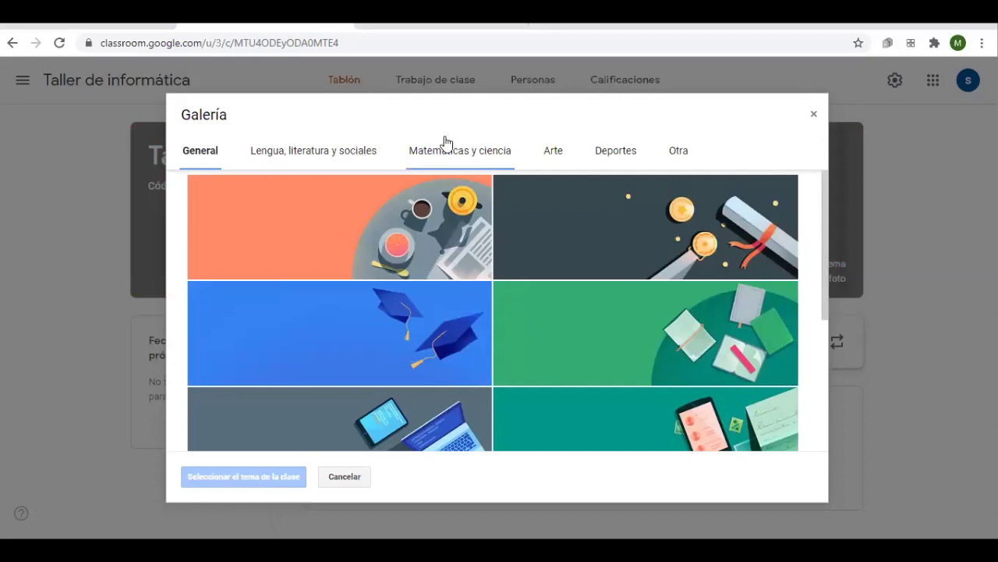
{"action": "left_click", "coordinate": [616, 151]}
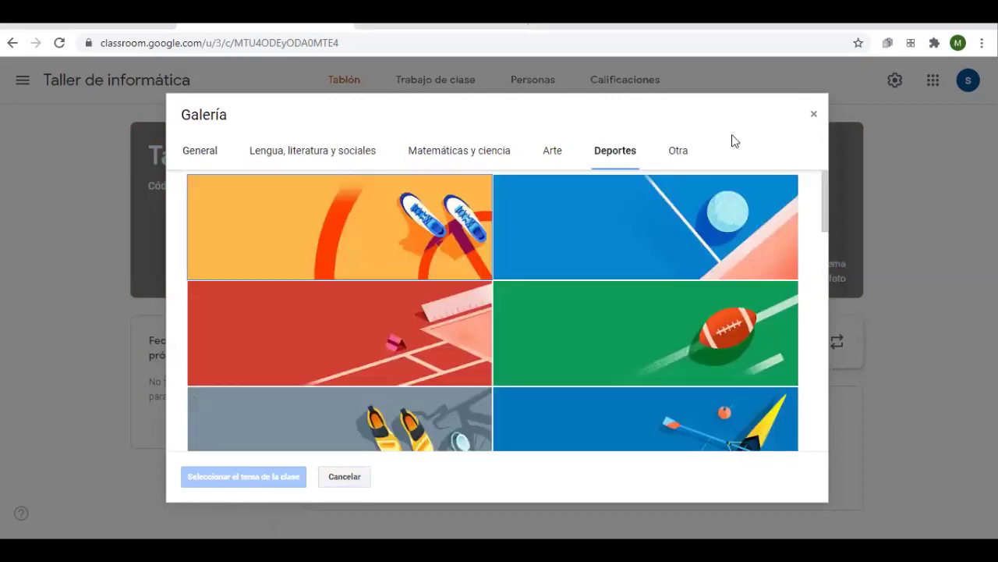
{"action": "left_click", "coordinate": [425, 265]}
{"action": "left_click", "coordinate": [814, 115]}
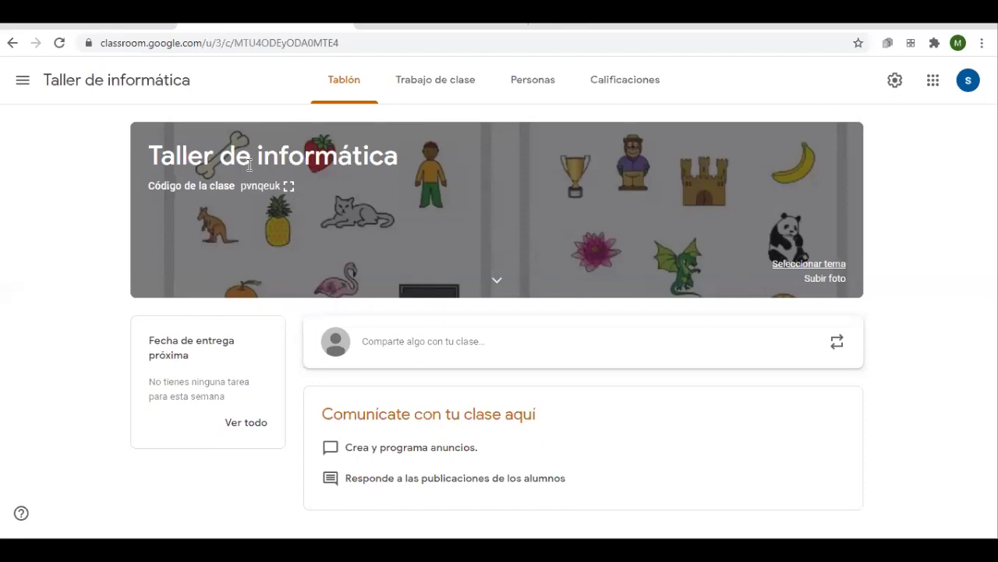
Copy the class invitation link from the enlarged class code view
{"action": "left_click_drag", "start_coordinate": [281, 187], "coordinate": [281, 188]}
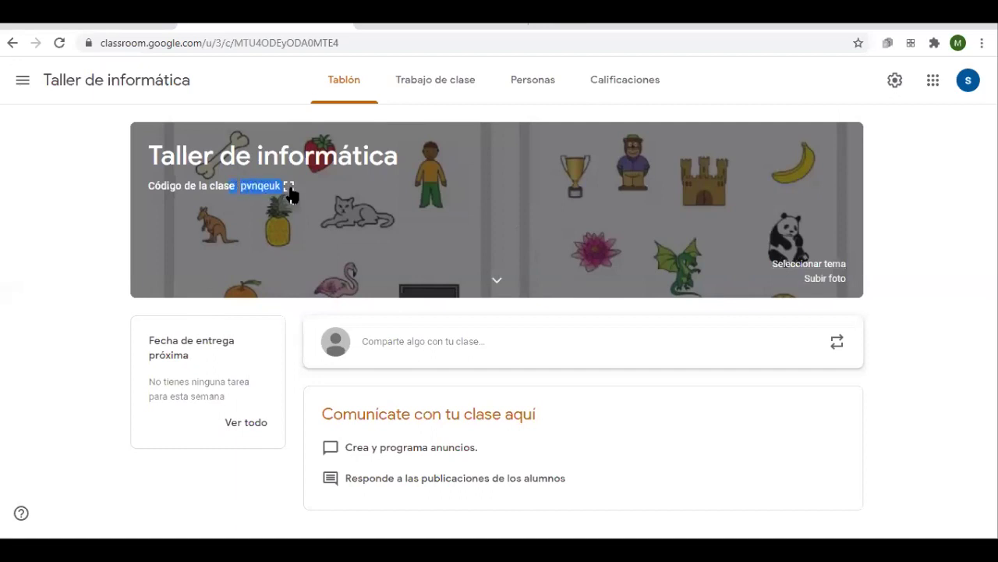
{"action": "left_click", "coordinate": [288, 189]}
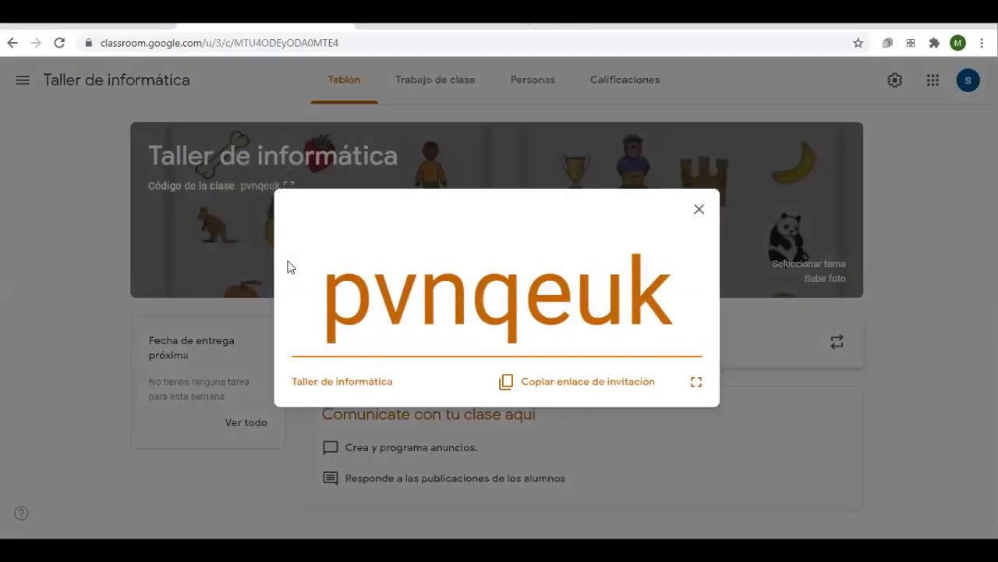
{"action": "left_click", "coordinate": [560, 382]}
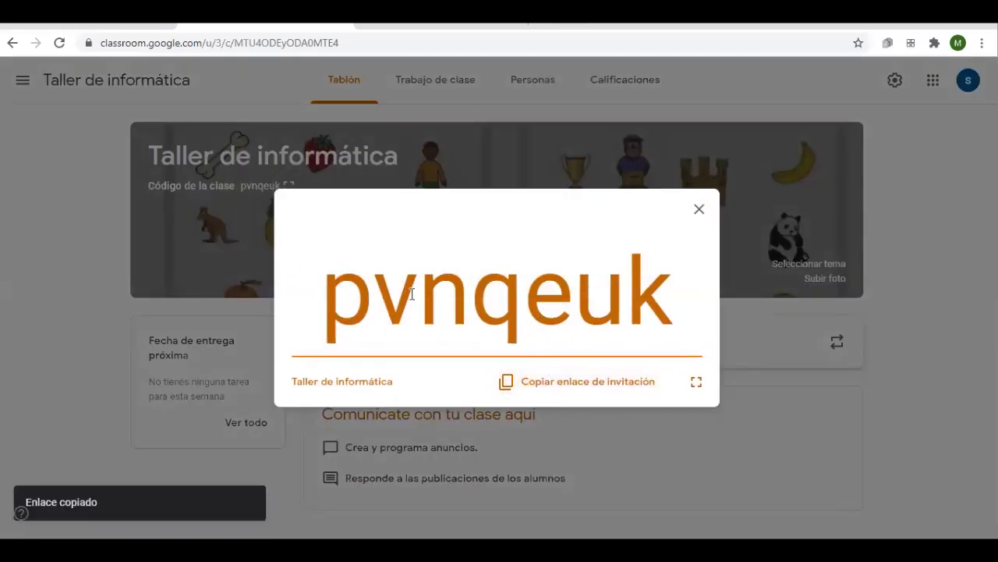
{"action": "left_click", "coordinate": [699, 210]}
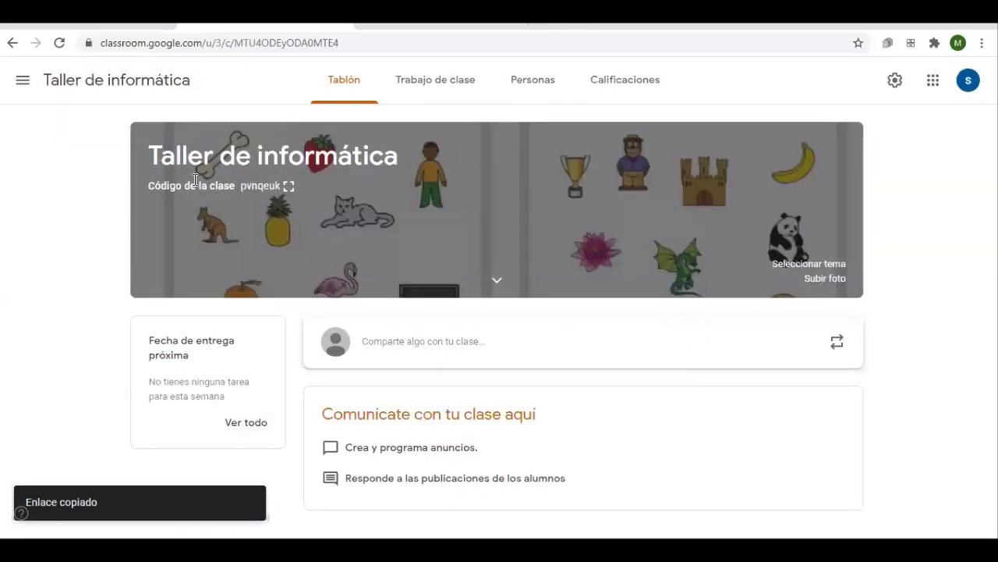
Select the class code and copy it to the clipboard
{"action": "left_click_drag", "start_coordinate": [244, 186], "coordinate": [282, 187]}
{"action": "right_click", "coordinate": [261, 187]}
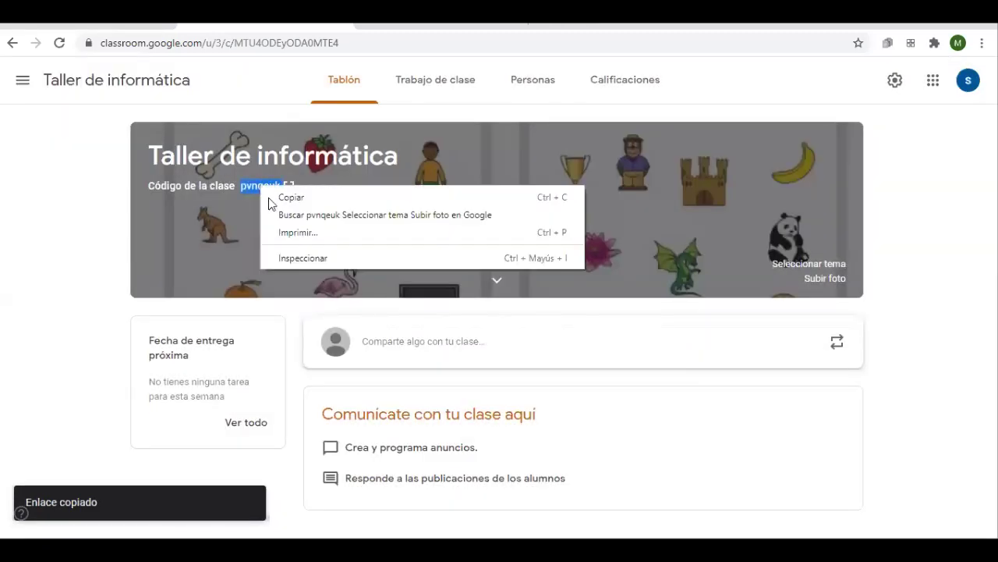
{"action": "left_click", "coordinate": [288, 197]}
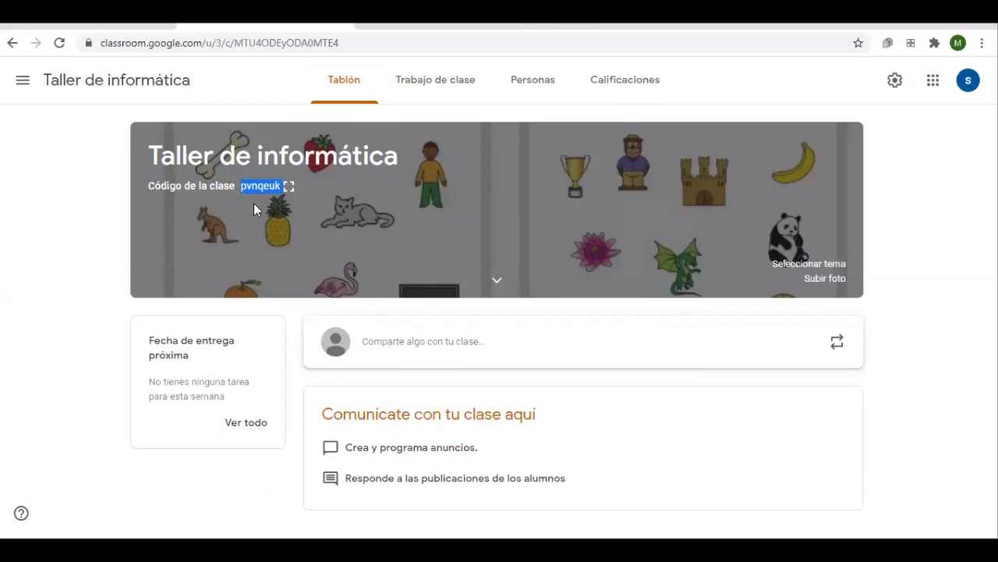
Open Google Classroom in a new Chrome tab, showing the classes UTN 4to and 2° A Informática
{"action": "left_click", "coordinate": [359, 35]}
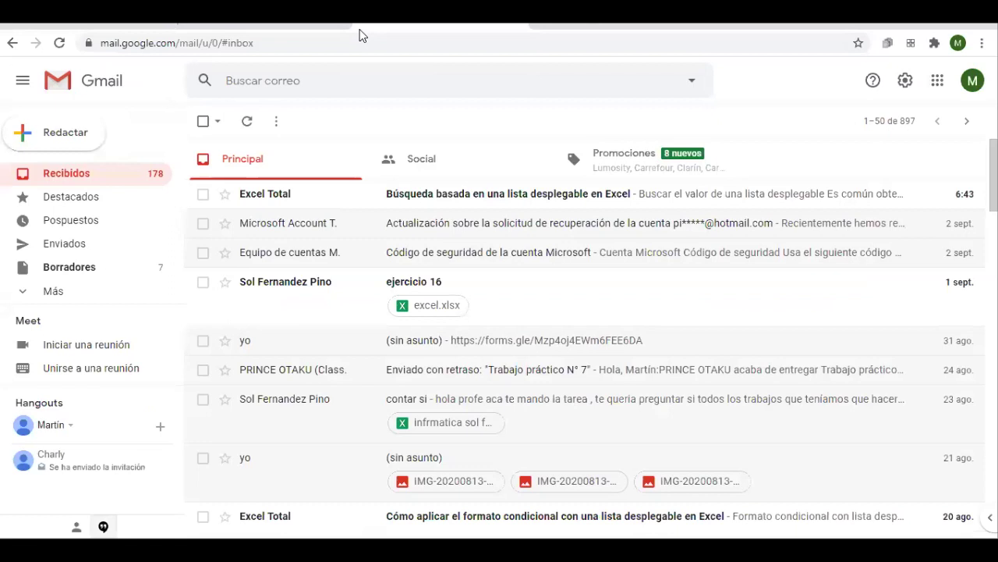
{"action": "left_click", "coordinate": [347, 35]}
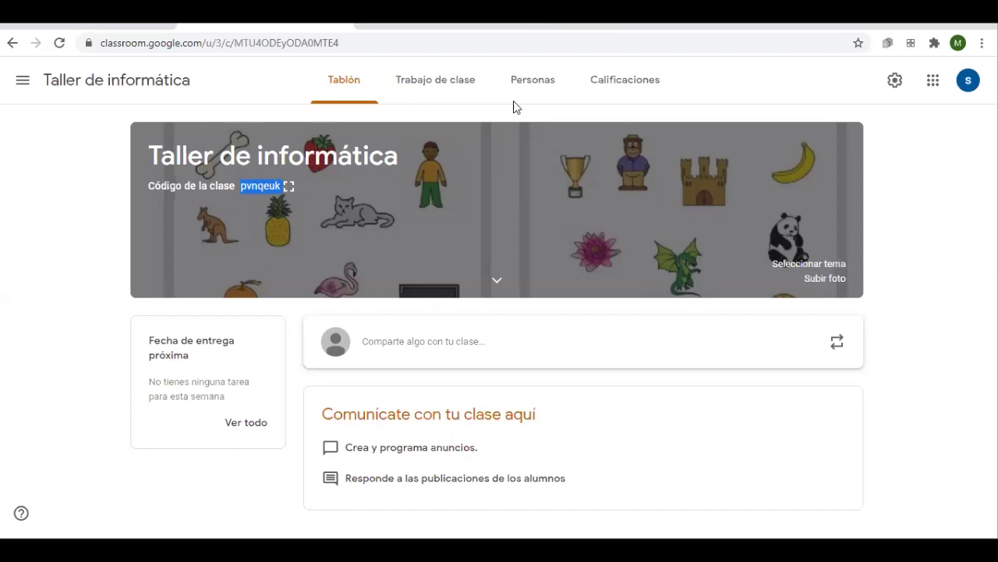
{"action": "key", "text": "ctrl+t"}
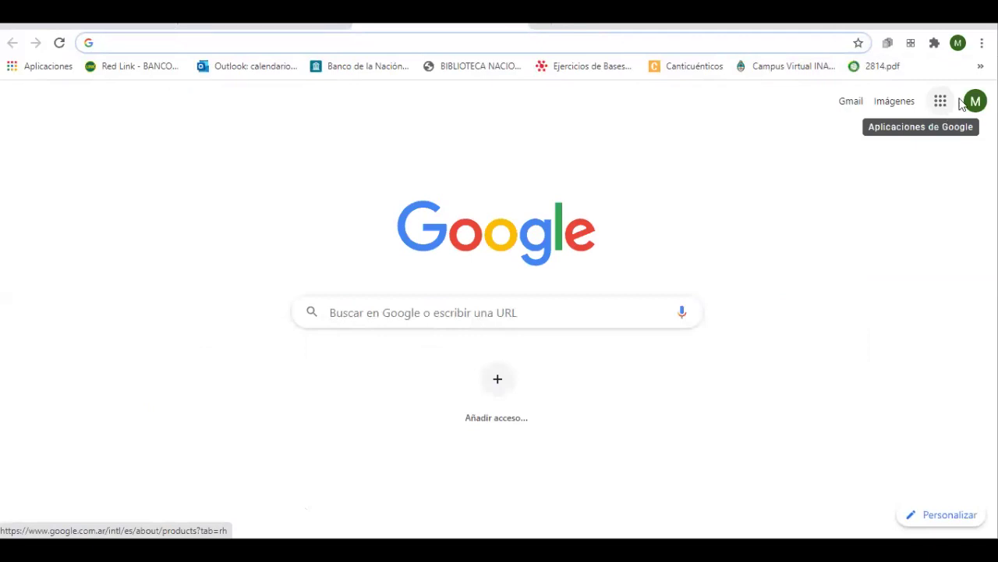
{"action": "left_click", "coordinate": [941, 102]}
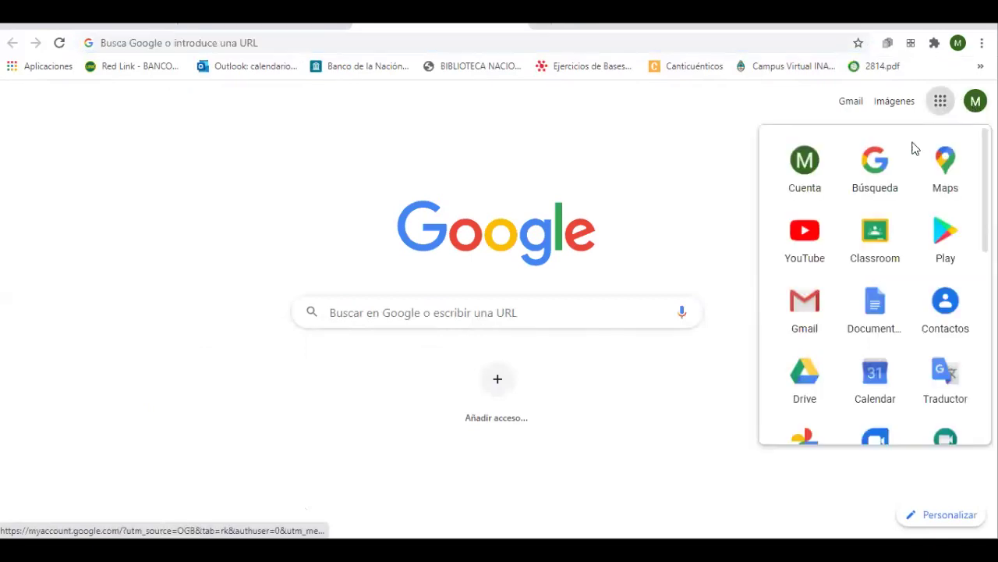
{"action": "left_click", "coordinate": [877, 232]}
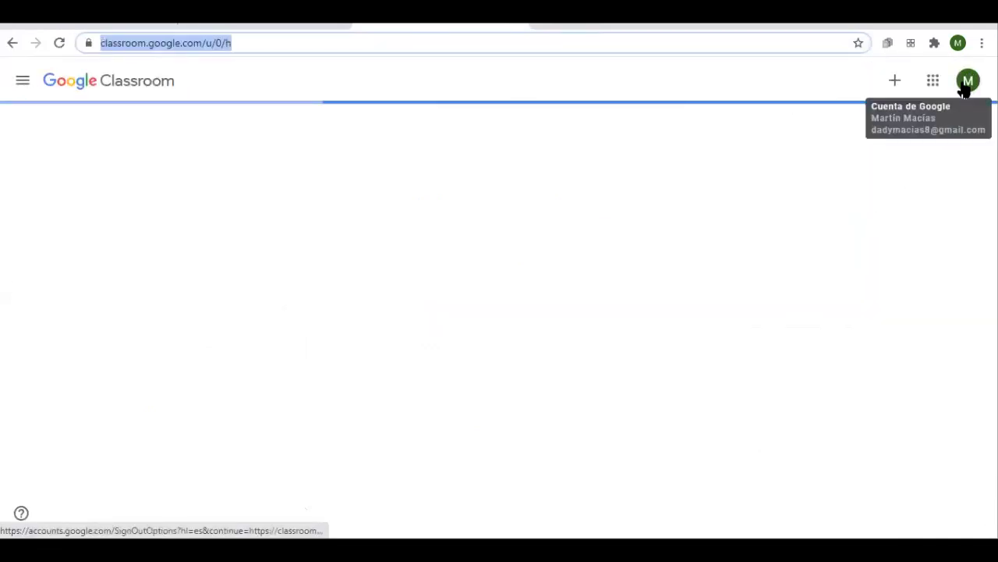
Join Taller de informática as a student by pasting the copied class code
{"action": "left_click", "coordinate": [878, 86]}
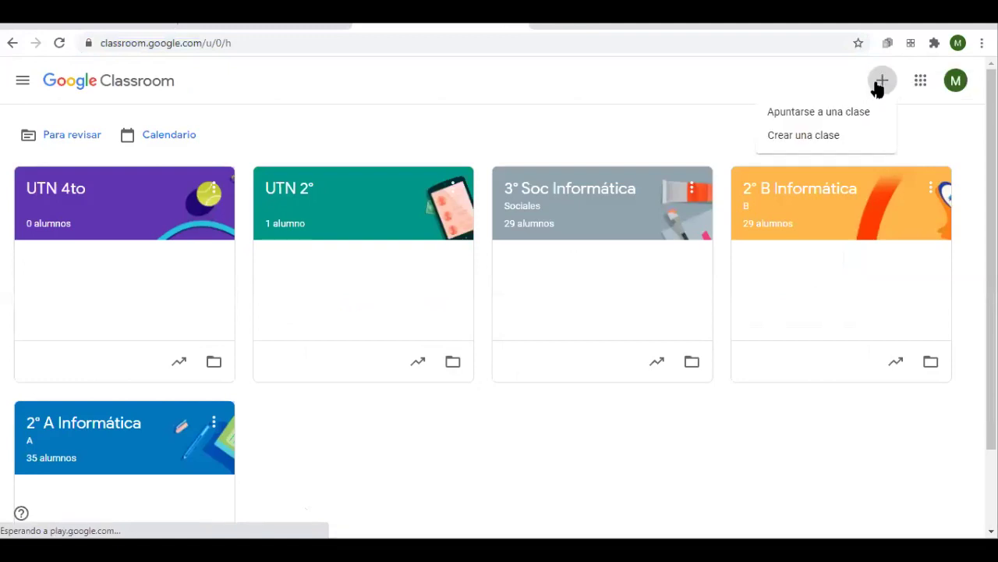
{"action": "left_click", "coordinate": [819, 114]}
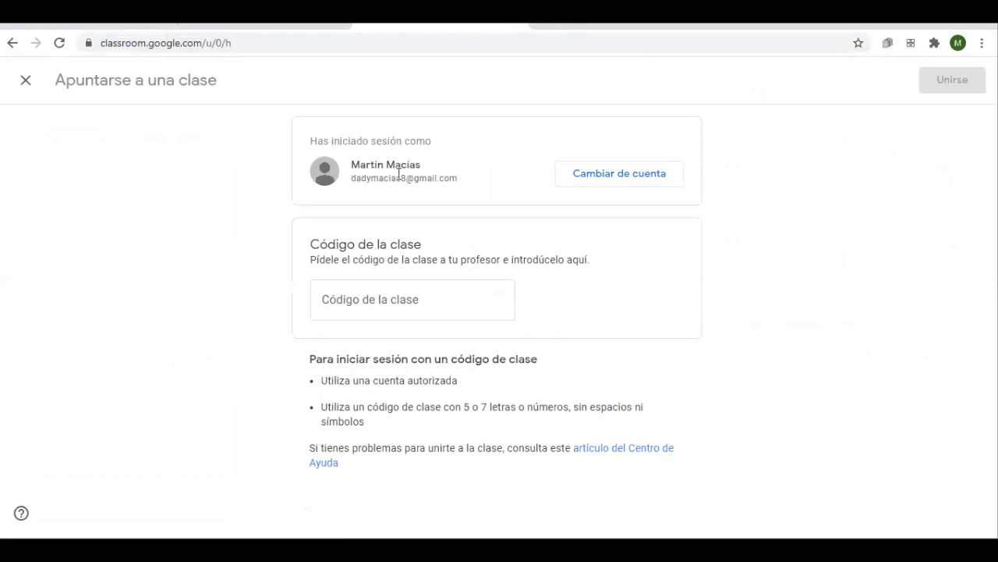
{"action": "right_click", "coordinate": [372, 298]}
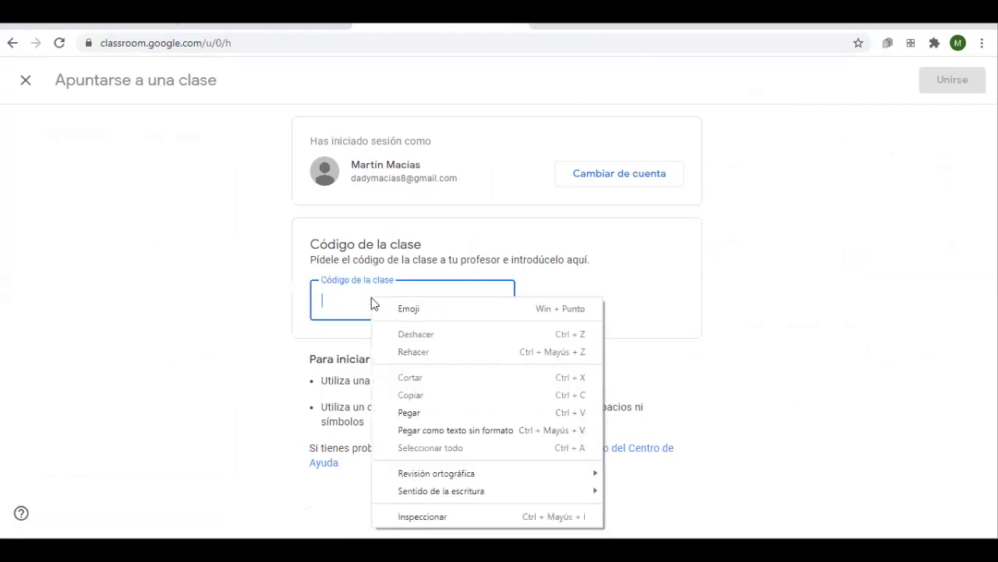
{"action": "left_click", "coordinate": [421, 407]}
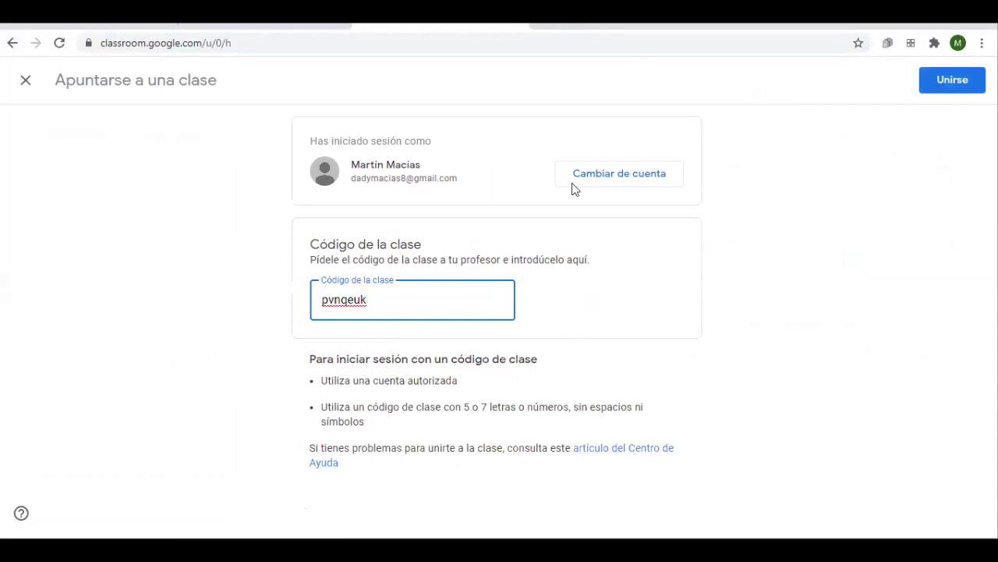
{"action": "left_click", "coordinate": [955, 83]}
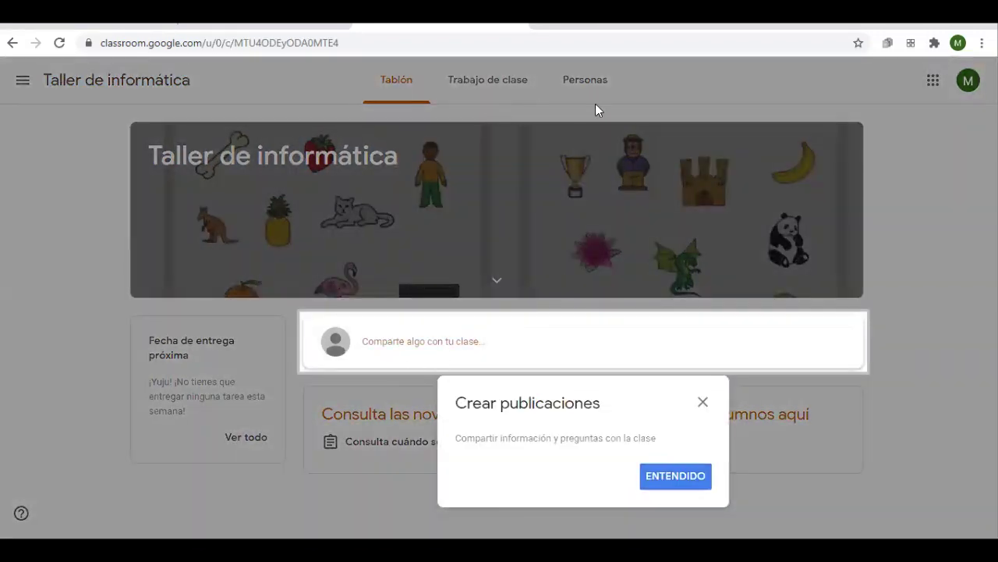
Dismiss the Crear publicaciones tip and go back to the teacher's Taller de informática tab
{"action": "left_click", "coordinate": [703, 403]}
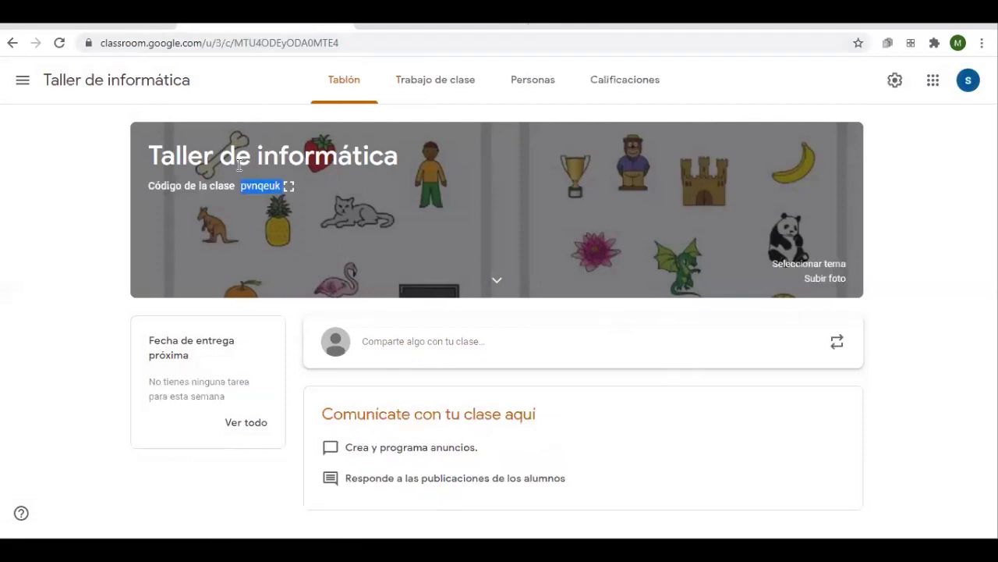
{"action": "left_click", "coordinate": [394, 28]}
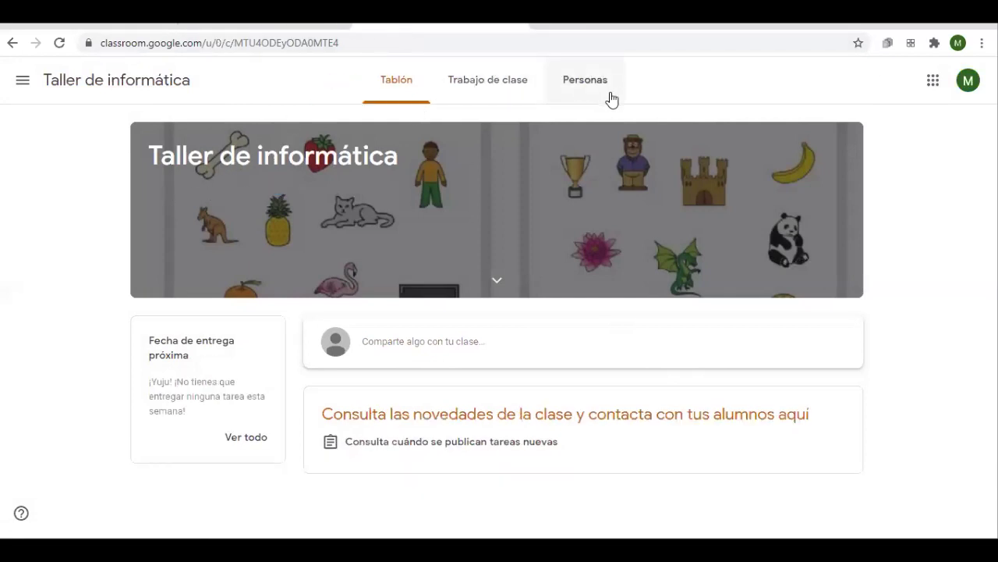
{"action": "left_click", "coordinate": [311, 29]}
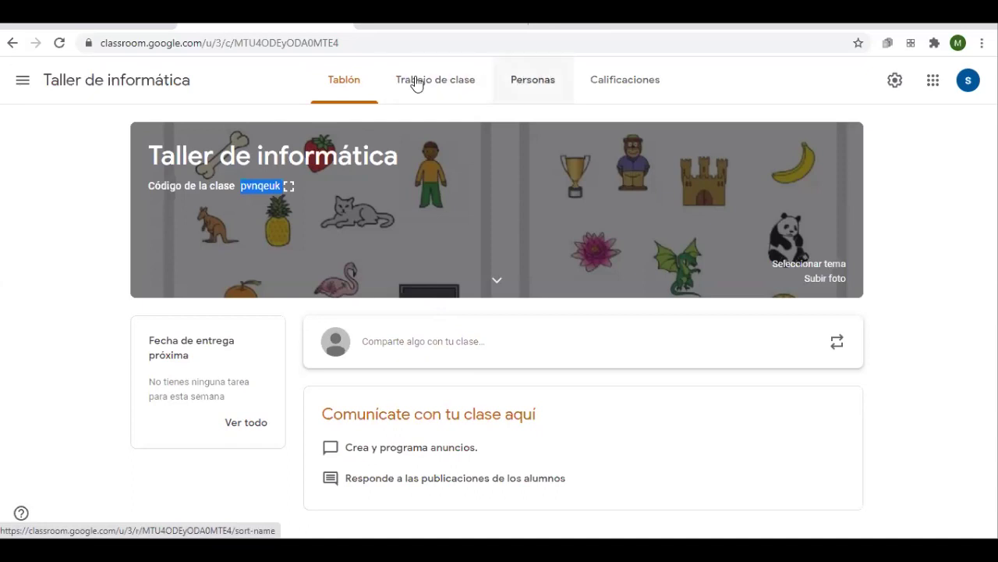
Go to the class's Personas page and briefly start a student invitation
{"action": "left_click", "coordinate": [529, 94]}
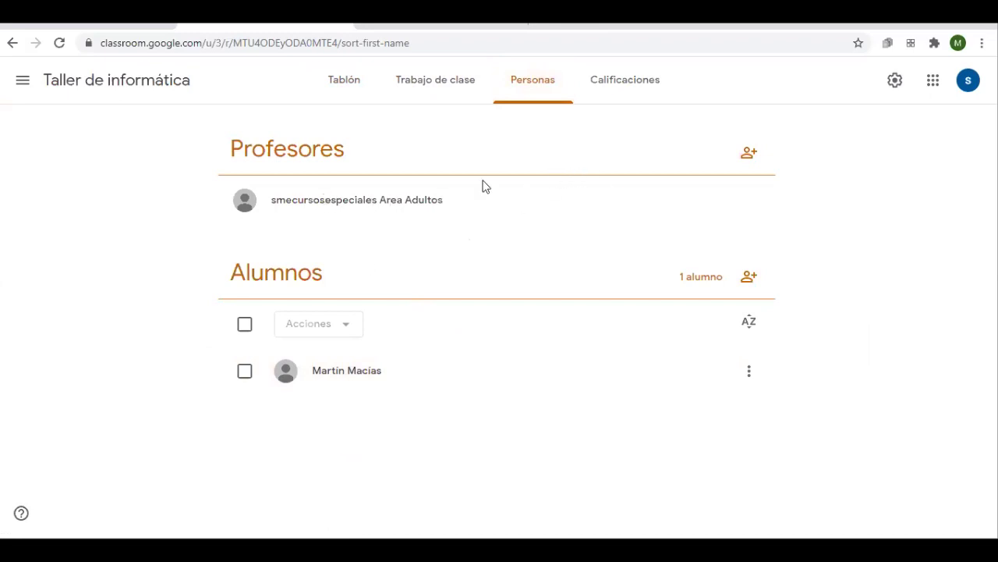
{"action": "left_click_drag", "start_coordinate": [301, 151], "coordinate": [333, 152]}
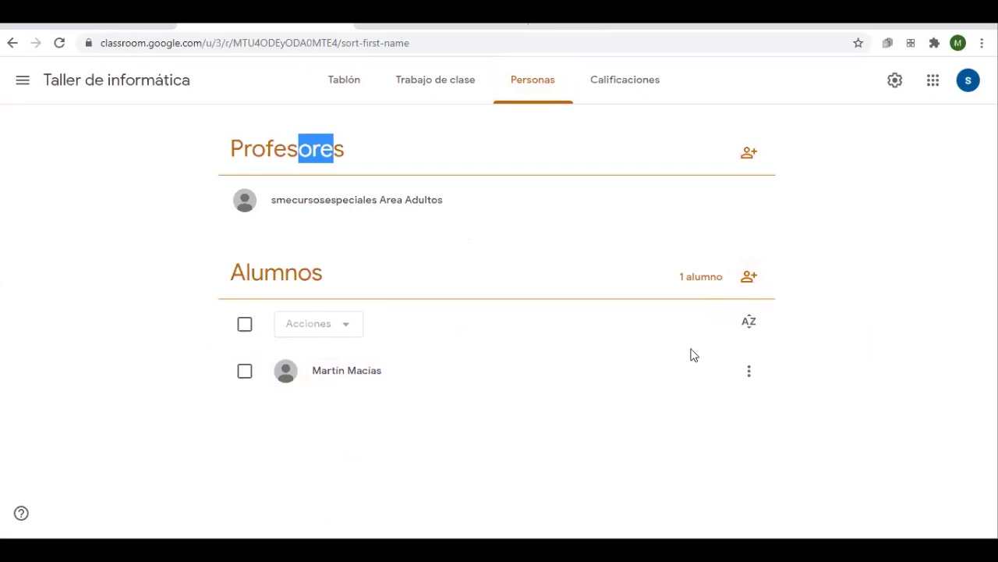
{"action": "left_click", "coordinate": [748, 282]}
{"action": "left_click", "coordinate": [658, 206]}
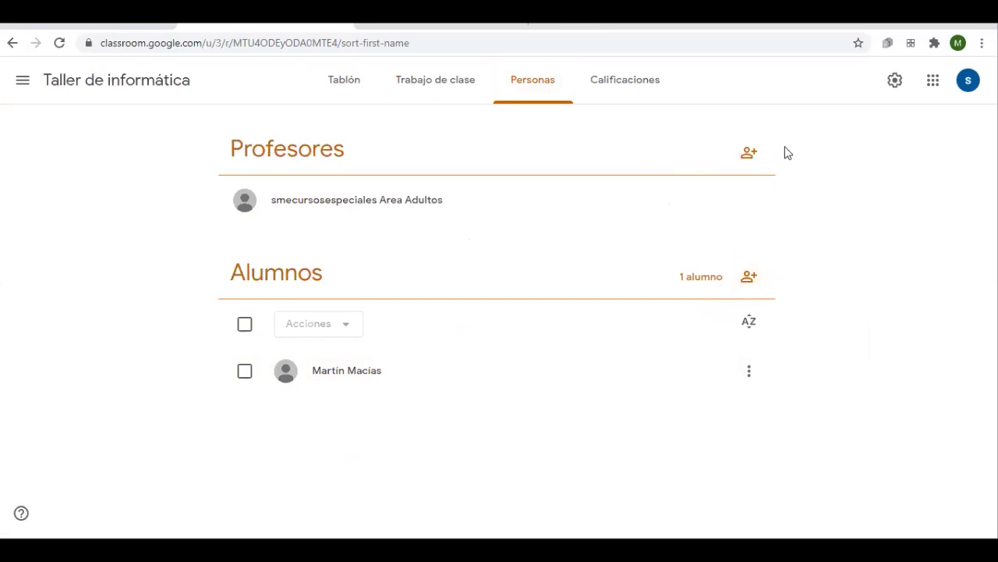
Enter a teacher's e-mail in the teacher invitation, then cancel without inviting anyone
{"action": "left_click", "coordinate": [746, 155]}
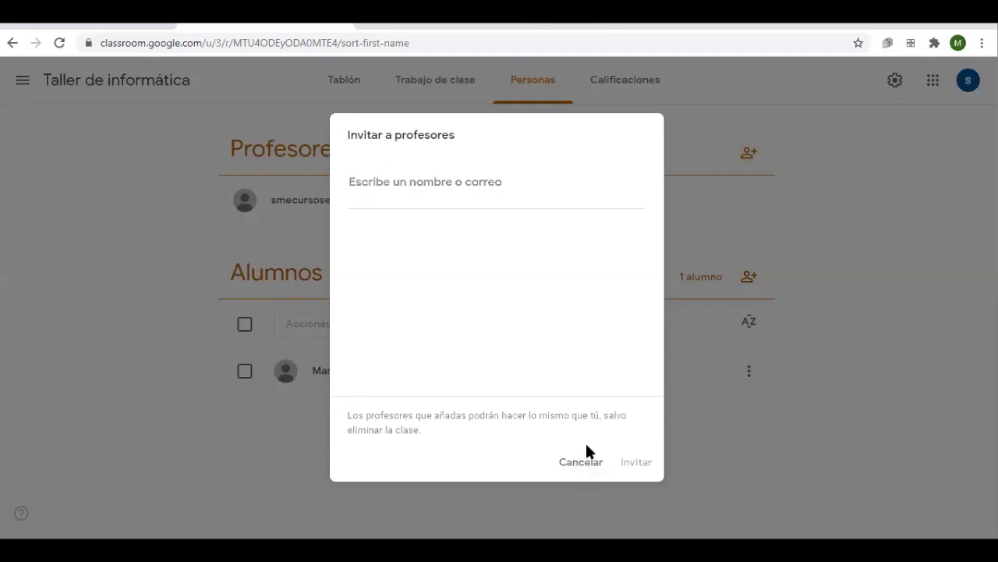
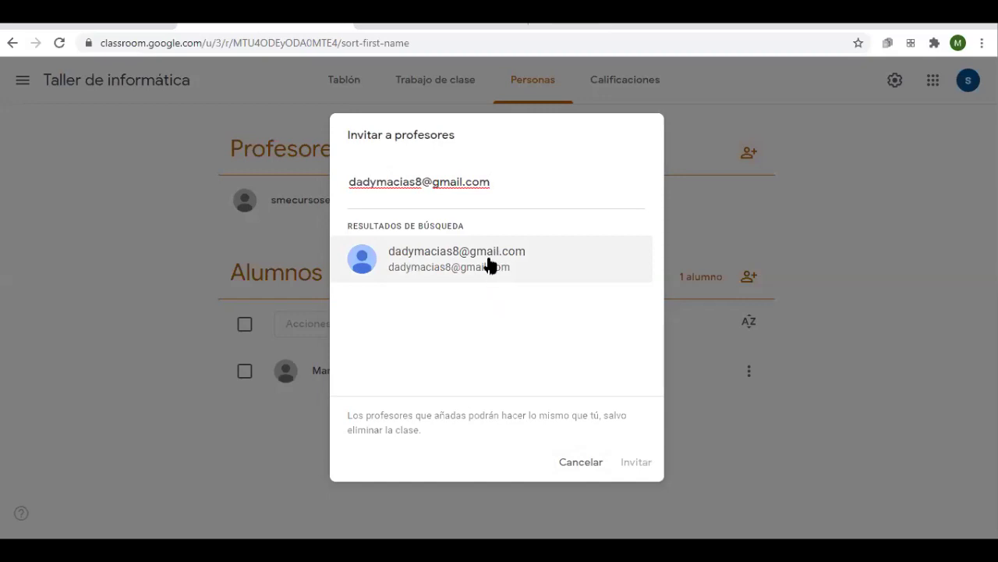
{"action": "left_click", "coordinate": [581, 463]}
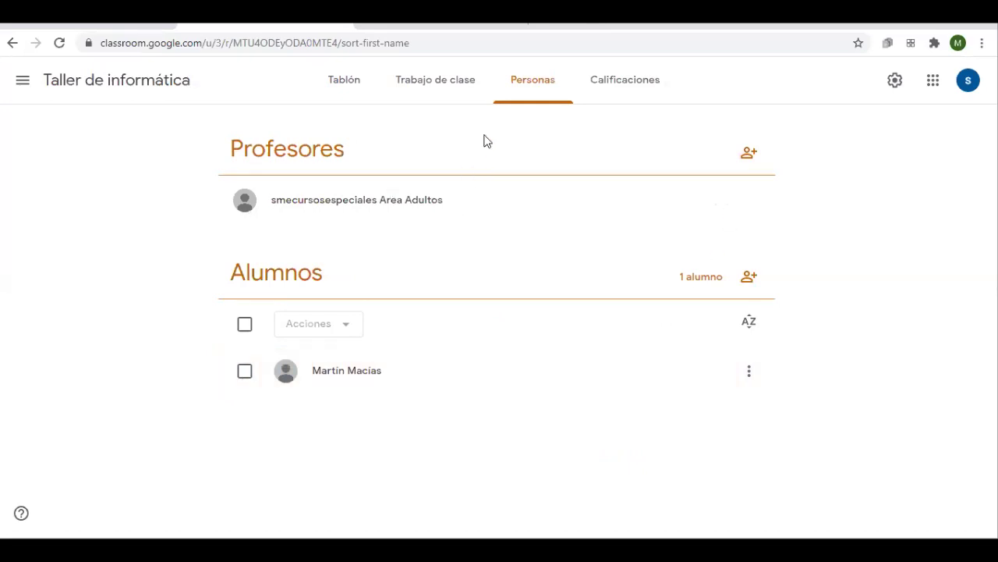
Browse the Trabajo de clase, Personas and Calificaciones pages, ending back on Tablón
{"action": "left_click", "coordinate": [358, 84]}
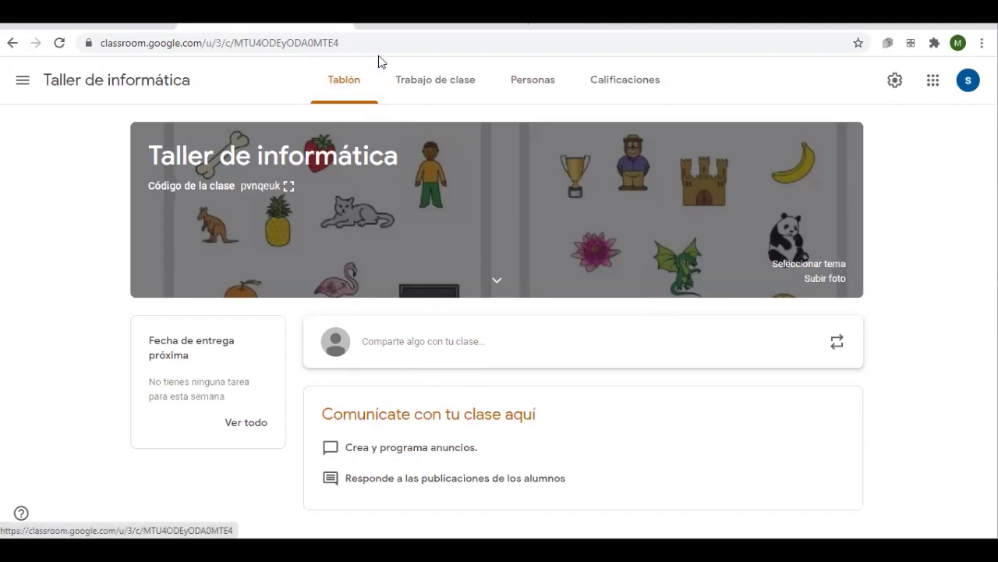
{"action": "left_click", "coordinate": [428, 95]}
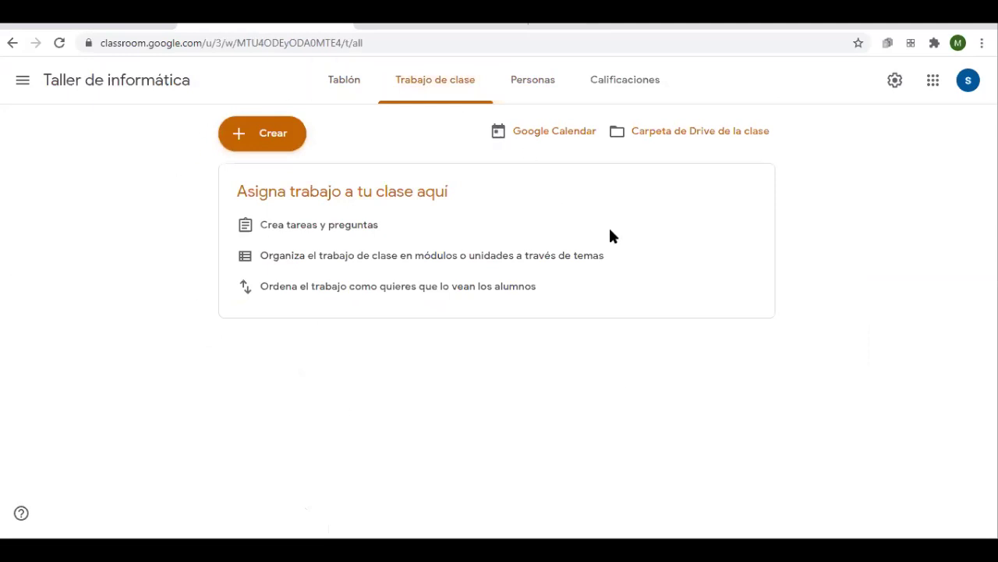
{"action": "left_click", "coordinate": [513, 92]}
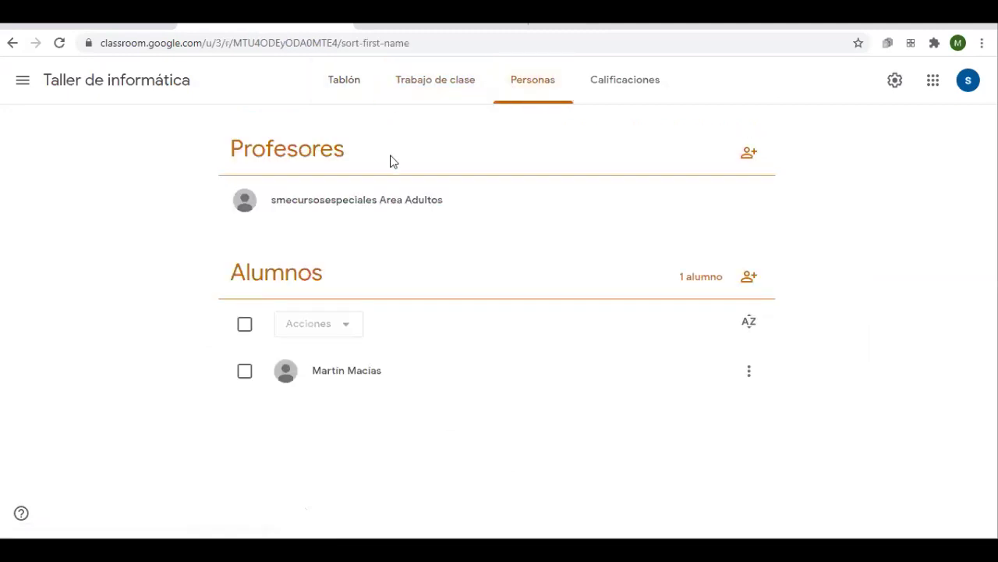
{"action": "left_click", "coordinate": [633, 86]}
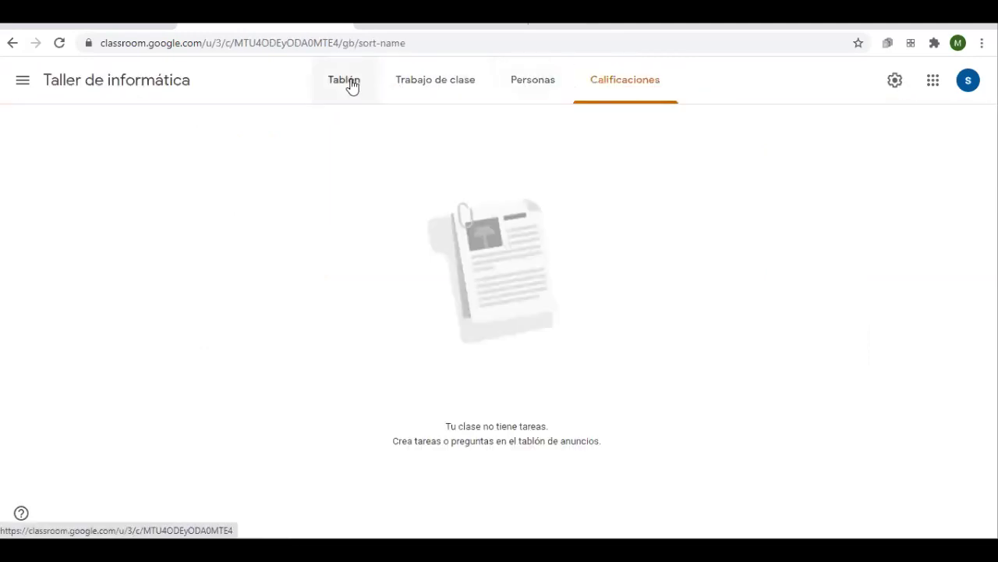
{"action": "left_click", "coordinate": [351, 86]}
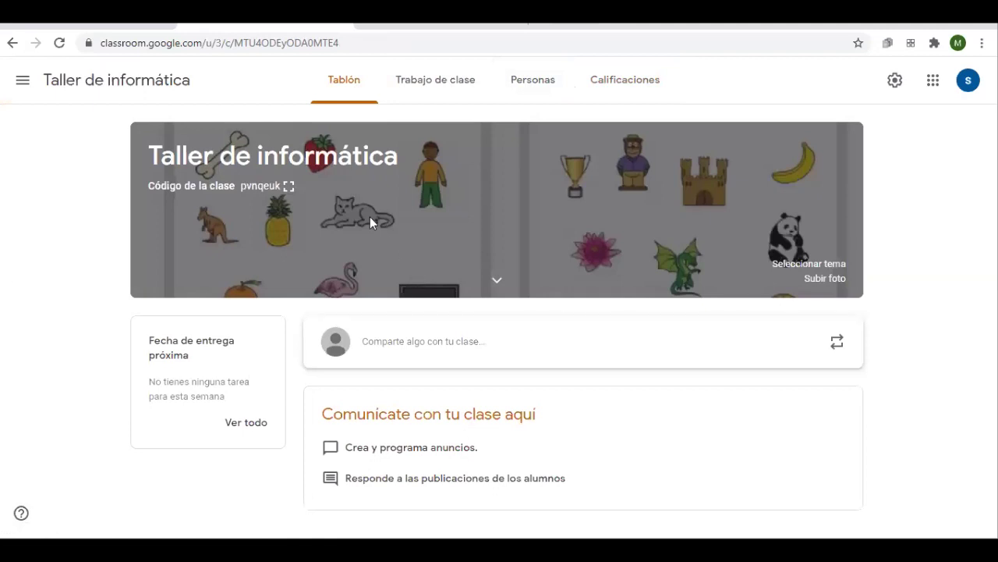
Write the announcement 'Bienvenidos y Bienvenidas' and keep all students as its recipients
{"action": "left_click", "coordinate": [349, 84]}
{"action": "left_click", "coordinate": [425, 354]}
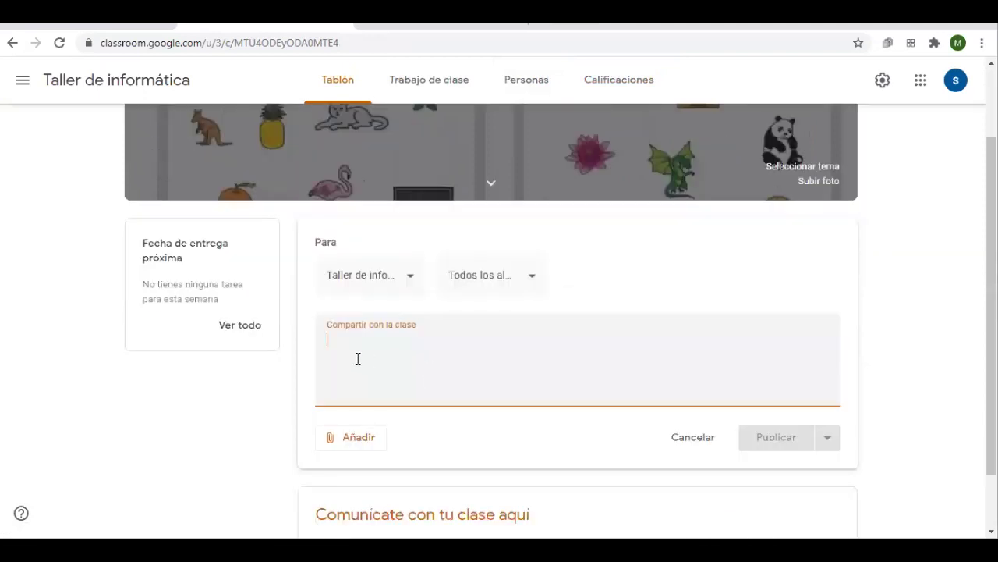
{"action": "type", "text": "Bienvenidos y Bienvenidos"}
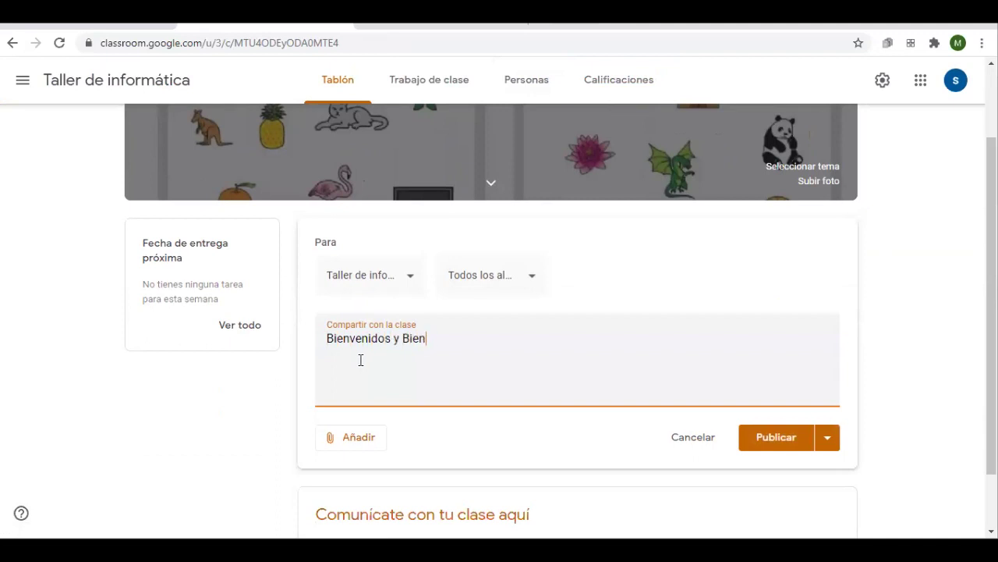
{"action": "key", "text": "BackSpace"}
{"action": "key", "text": "BackSpace"}
{"action": "type", "text": "as"}
{"action": "left_click", "coordinate": [480, 282]}
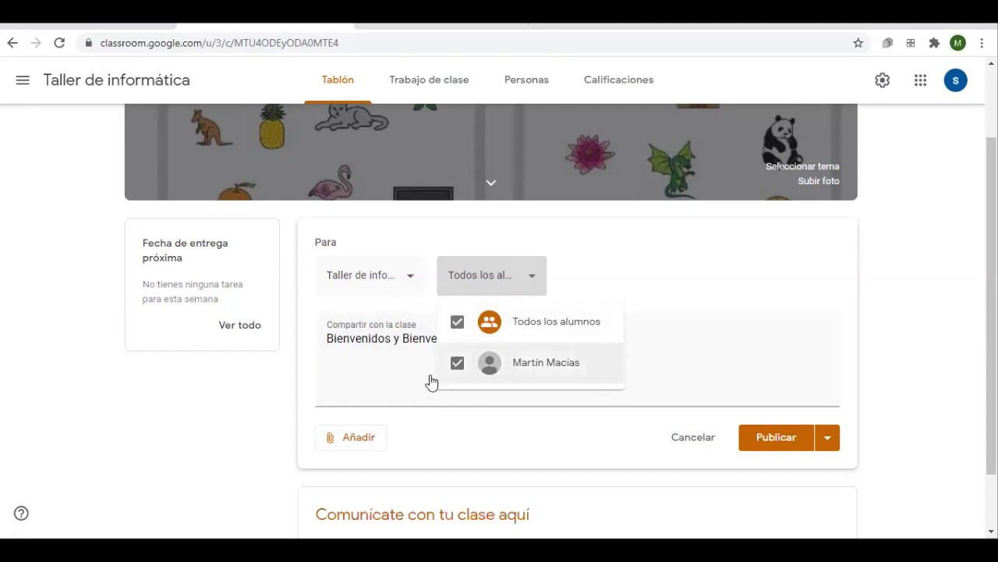
{"action": "left_click", "coordinate": [383, 382]}
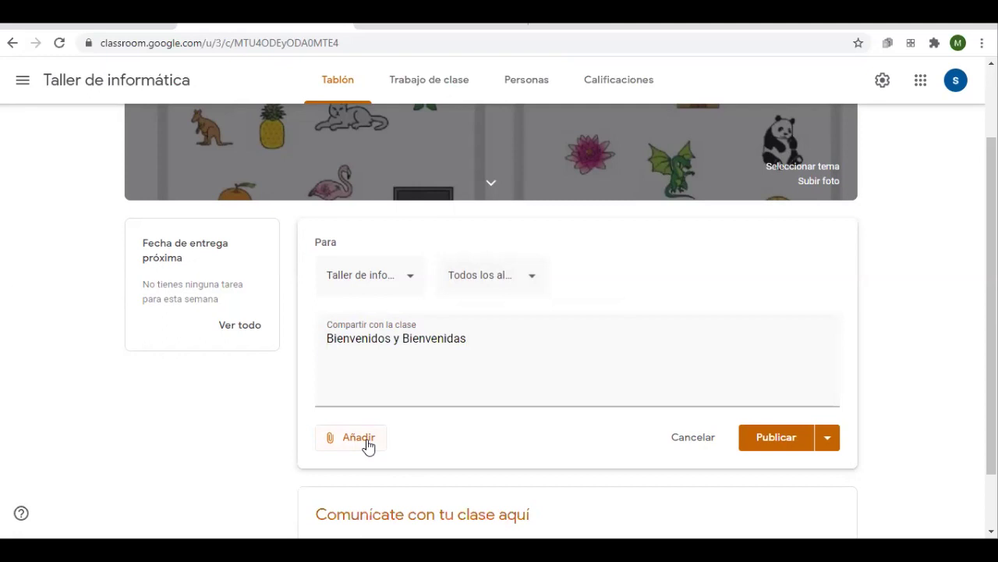
Upload t3_57702.jpg from the computer's Escritorio folder as the announcement's attachment
{"action": "left_click", "coordinate": [364, 438]}
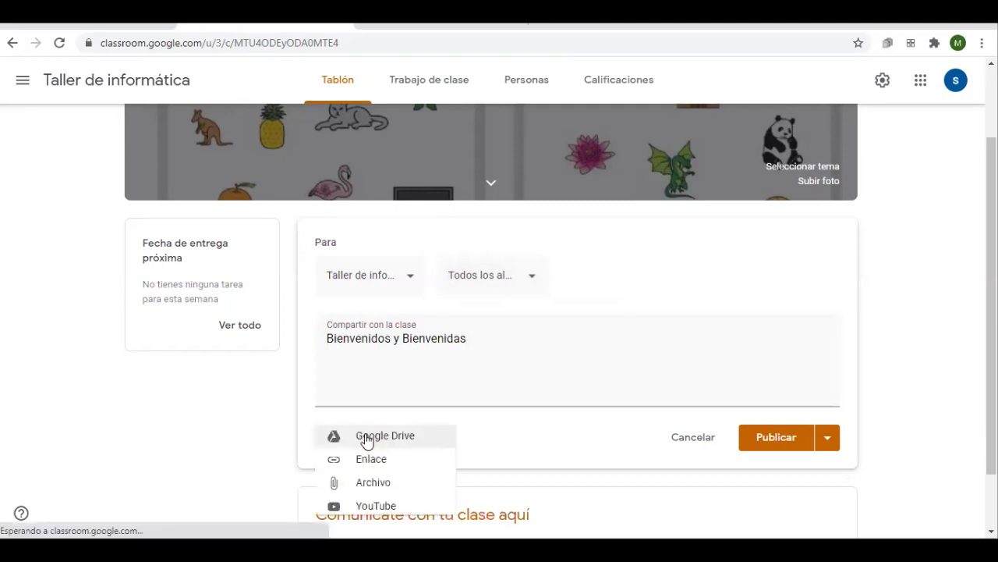
{"action": "scroll", "coordinate": [400, 428], "scroll_direction": "down", "scroll_amount": 1}
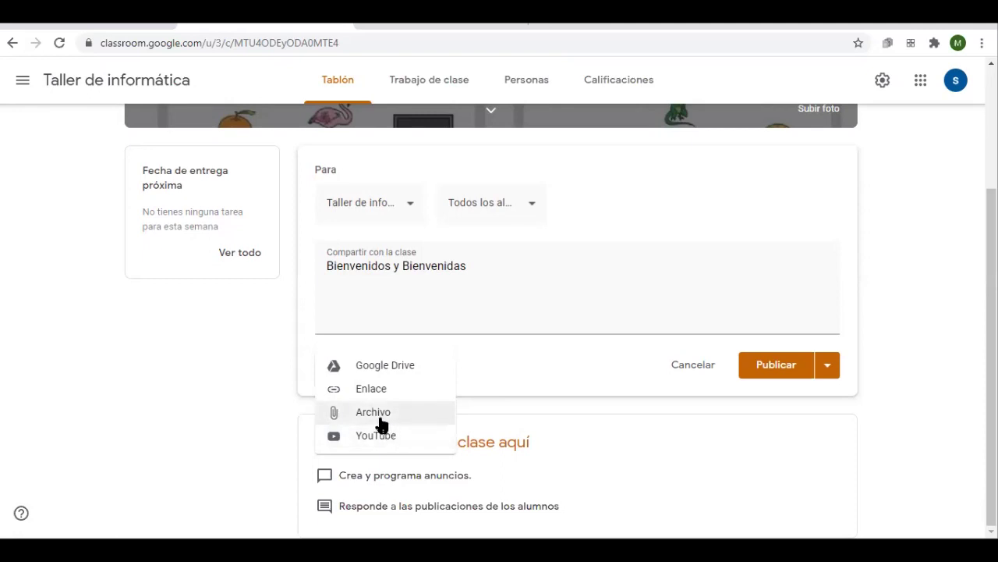
{"action": "left_click", "coordinate": [381, 419]}
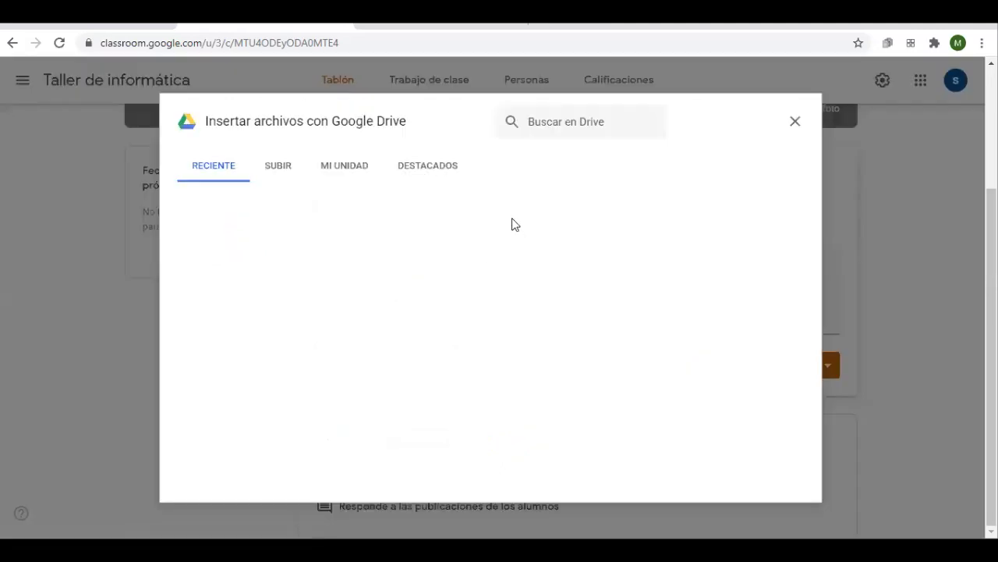
{"action": "left_click", "coordinate": [266, 173]}
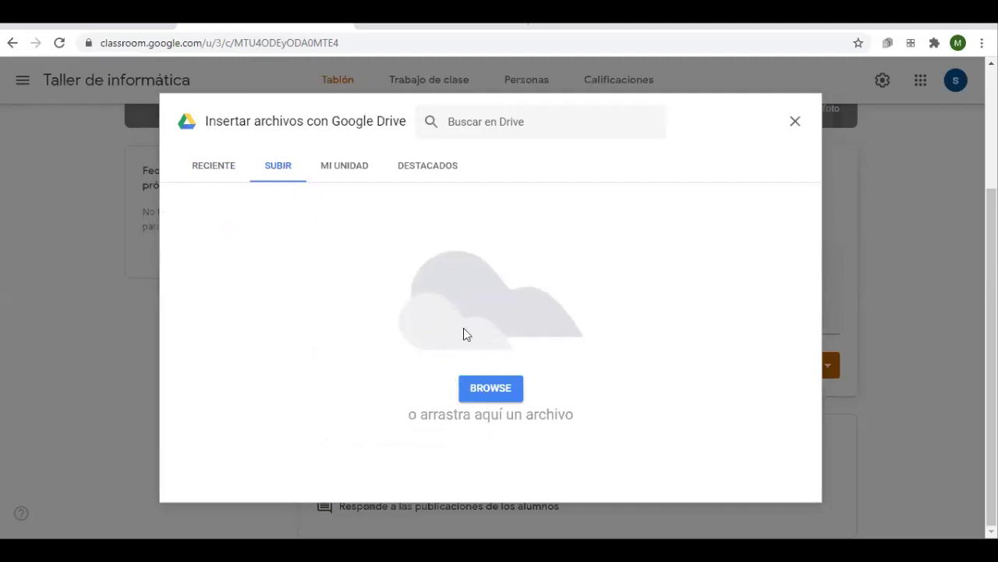
{"action": "left_click", "coordinate": [206, 168]}
{"action": "left_click", "coordinate": [343, 173]}
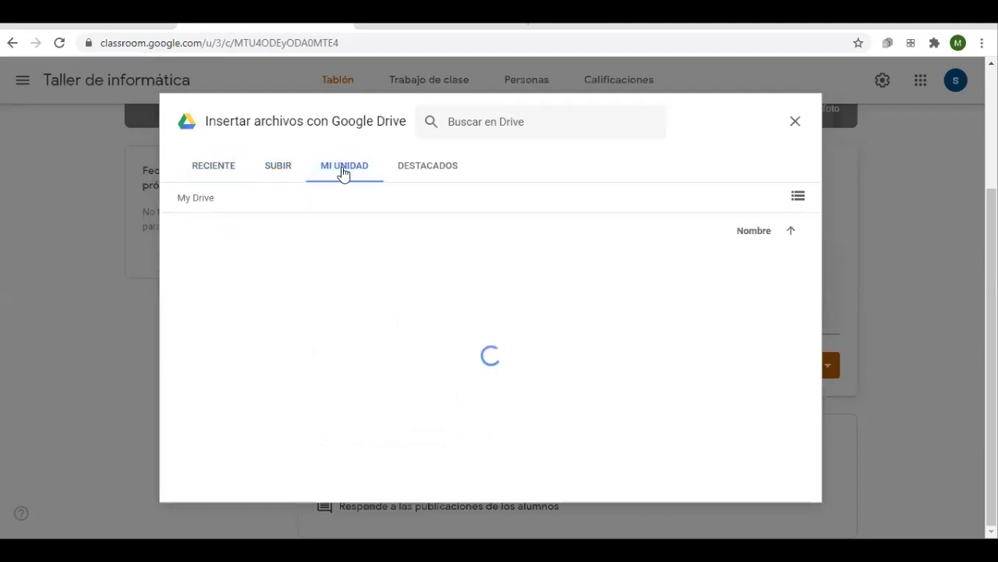
{"action": "left_click", "coordinate": [275, 166]}
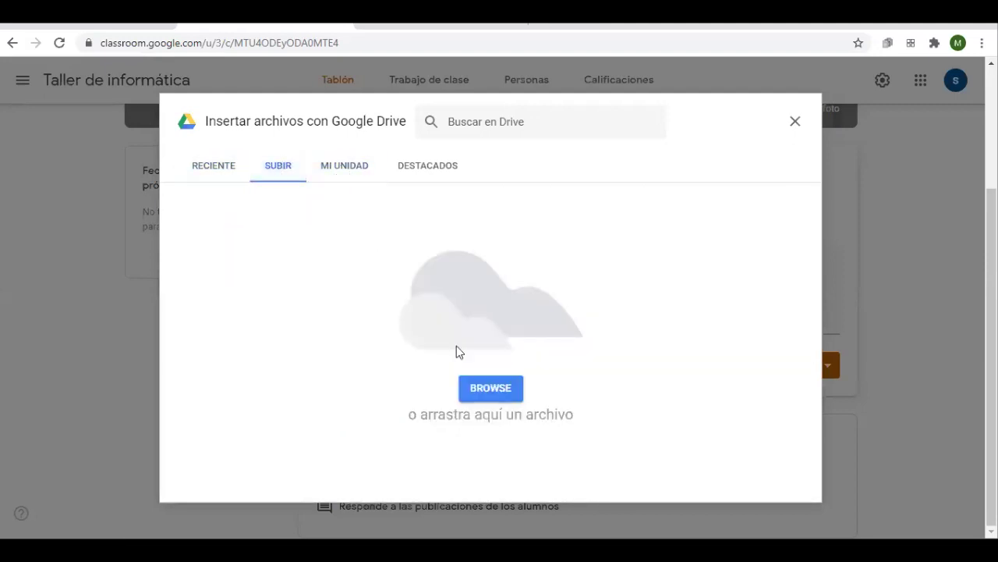
{"action": "left_click", "coordinate": [480, 388]}
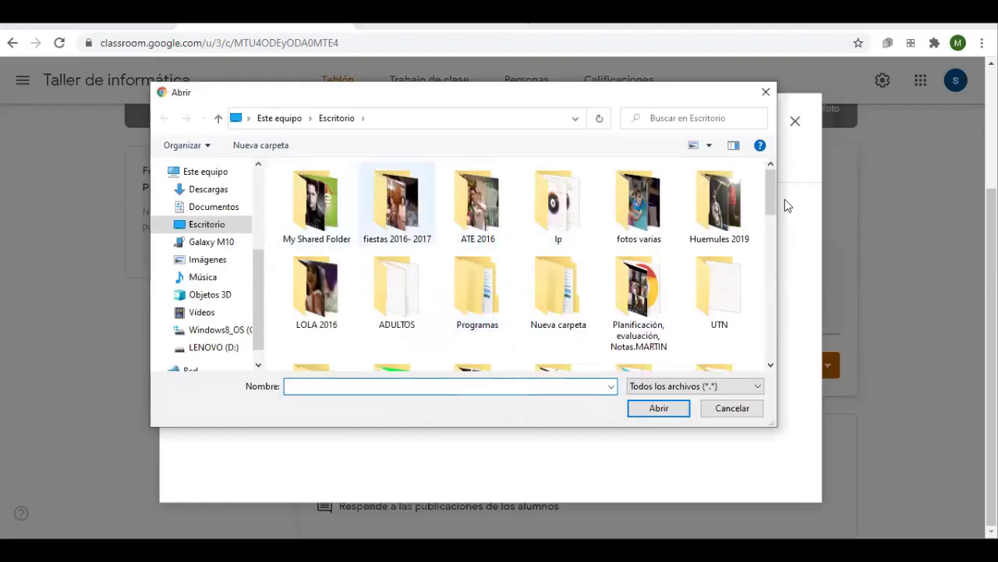
{"action": "left_click_drag", "start_coordinate": [770, 202], "coordinate": [747, 359]}
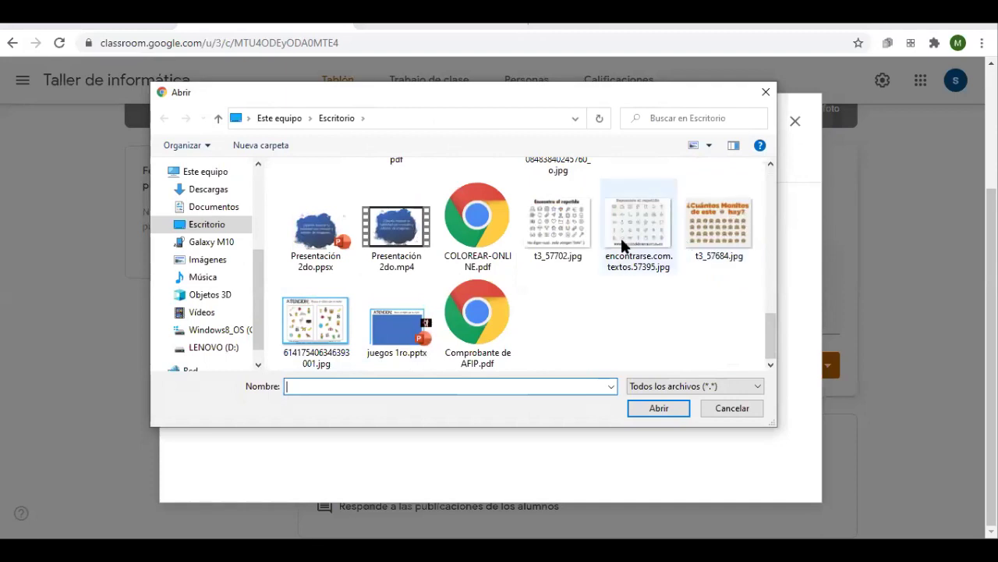
{"action": "double_click", "coordinate": [535, 246]}
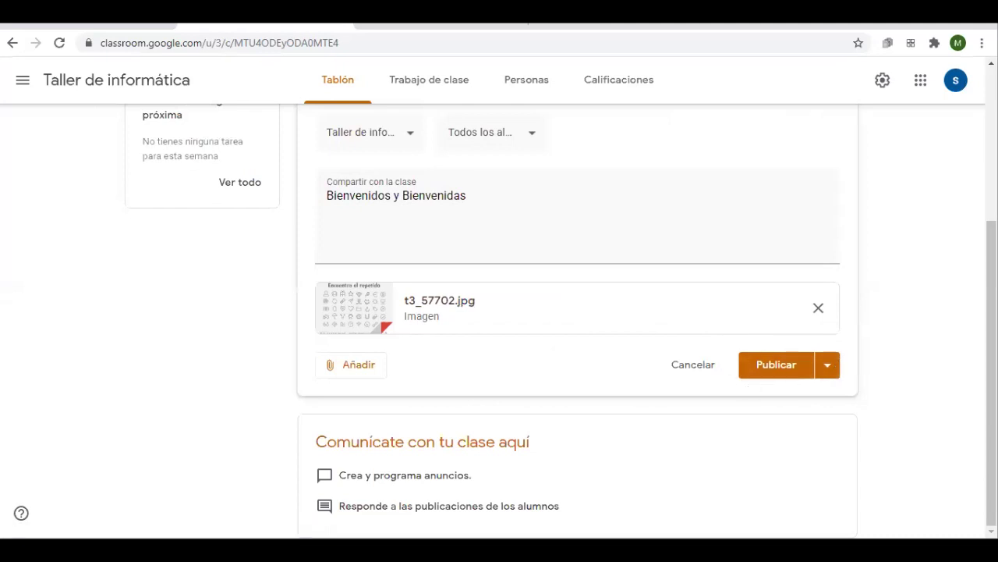
Show the Publicar dropdown with the Publicar, Programar and Guardar borrador options
{"action": "scroll", "coordinate": [990, 351], "scroll_direction": "up", "scroll_amount": 1}
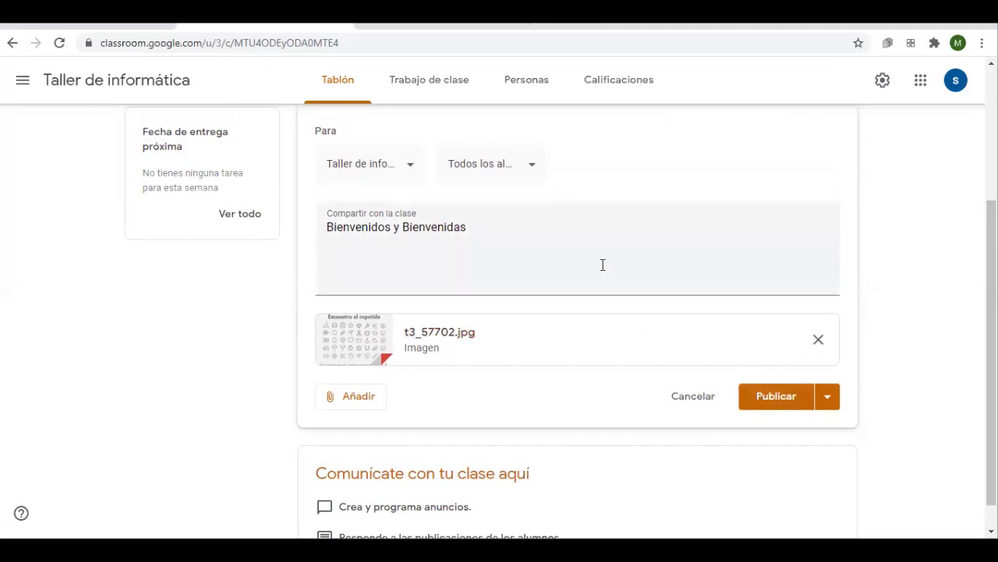
{"action": "left_click", "coordinate": [828, 397]}
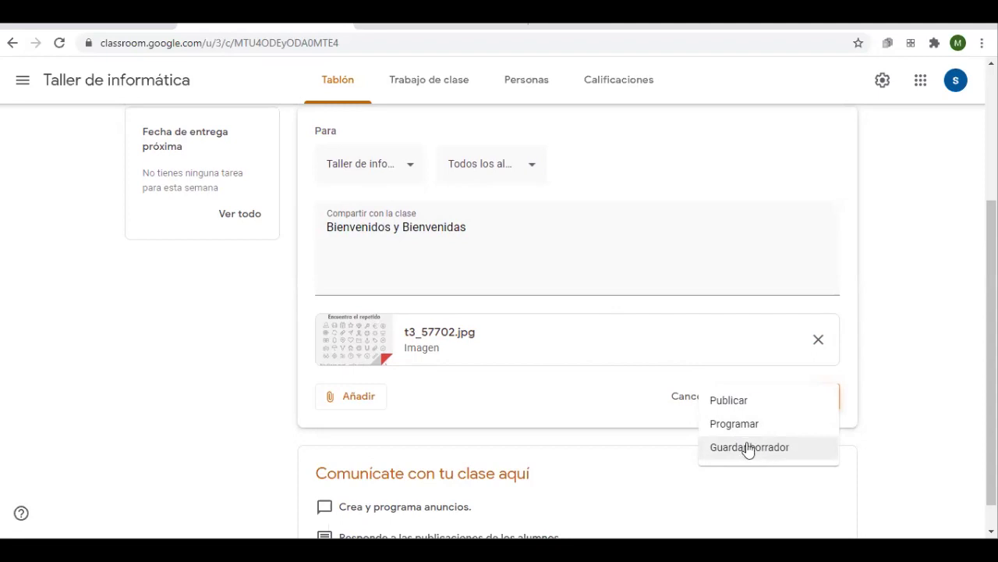
Schedule the welcome announcement for 4 sept. 2020 at 8:00
{"action": "left_click", "coordinate": [741, 427]}
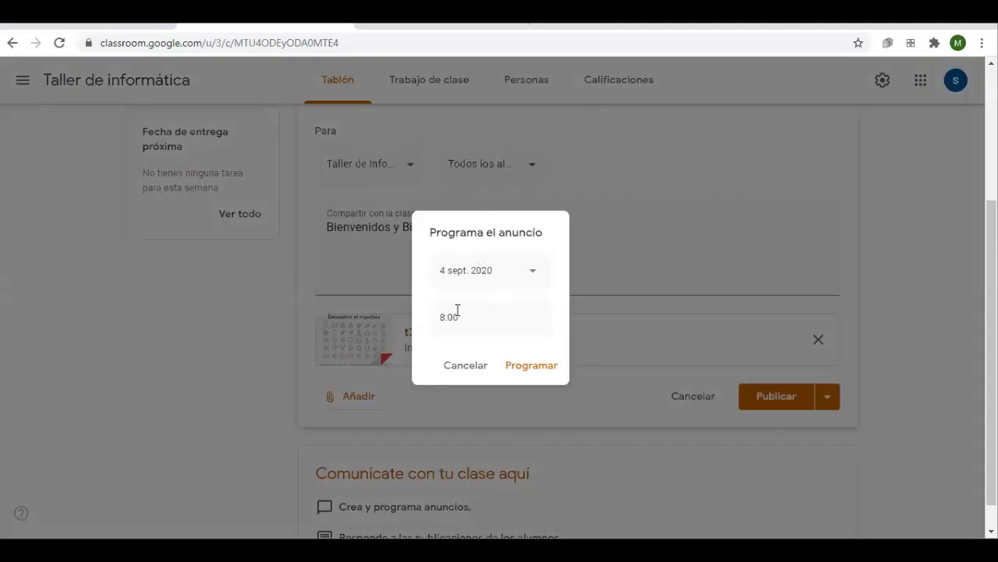
{"action": "left_click", "coordinate": [526, 274]}
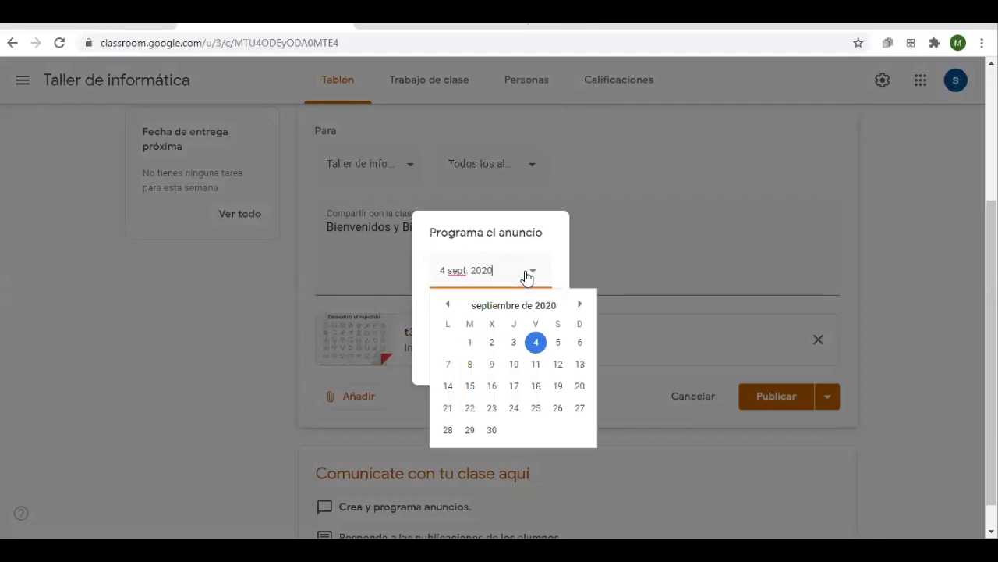
{"action": "left_click", "coordinate": [536, 345]}
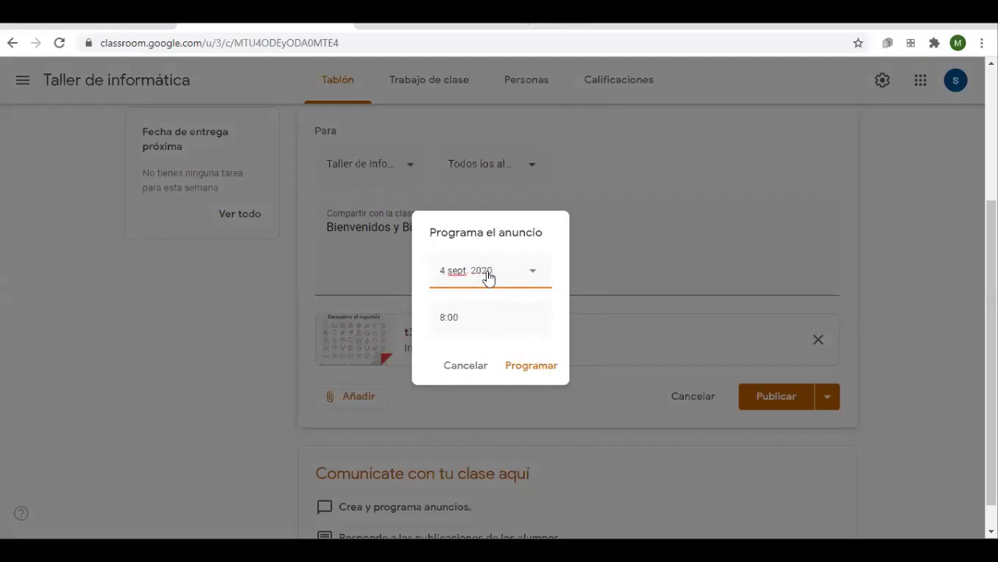
{"action": "left_click", "coordinate": [529, 367]}
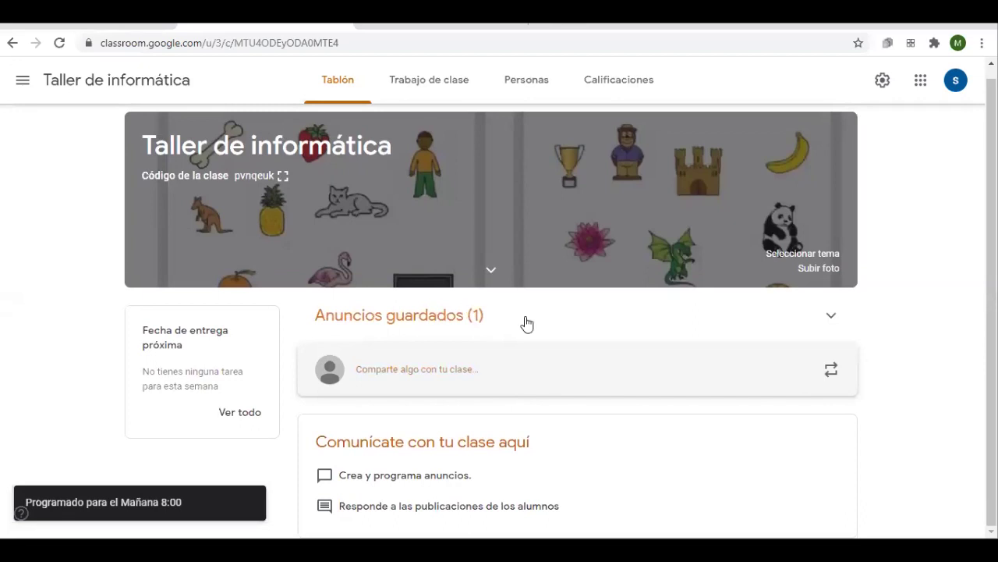
Expand Anuncios guardados and open the welcome announcement's schedule settings
{"action": "left_click", "coordinate": [828, 315]}
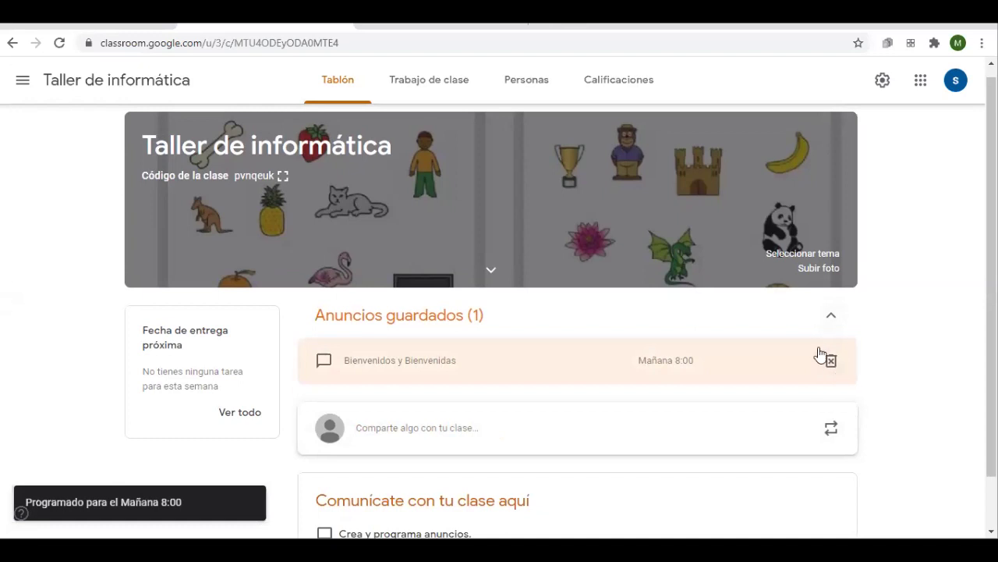
{"action": "left_click", "coordinate": [419, 376]}
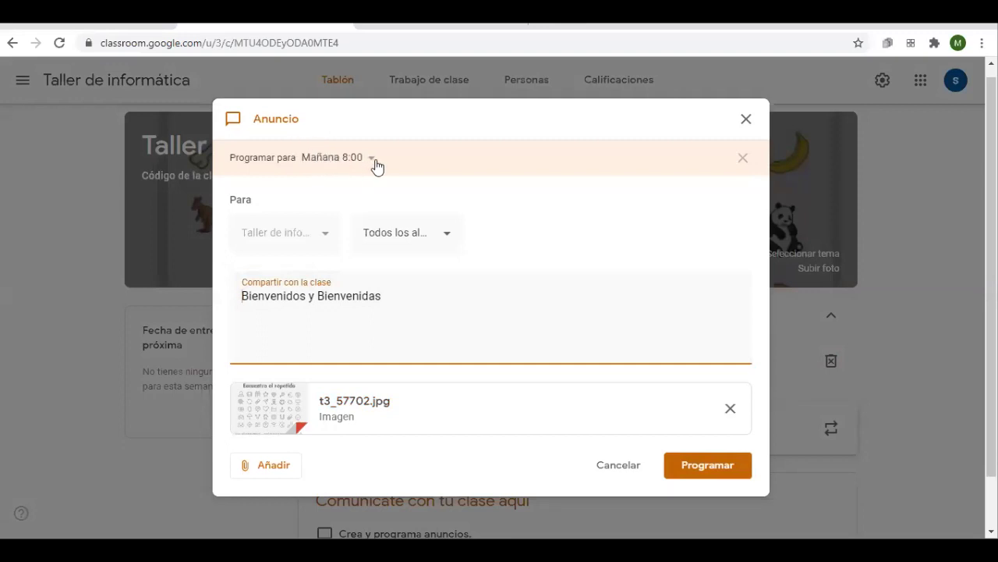
{"action": "left_click", "coordinate": [373, 160]}
{"action": "left_click", "coordinate": [439, 159]}
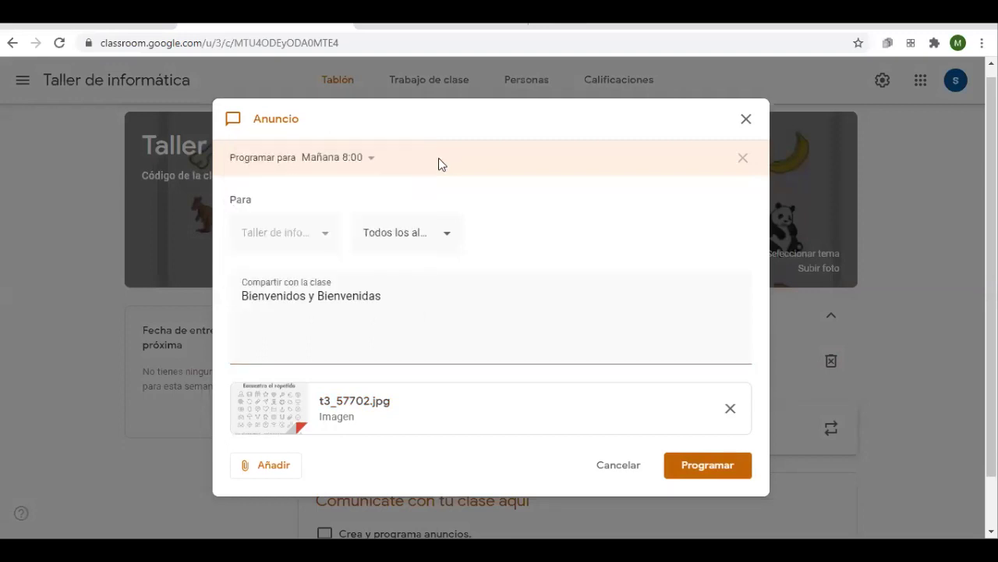
{"action": "left_click", "coordinate": [375, 160]}
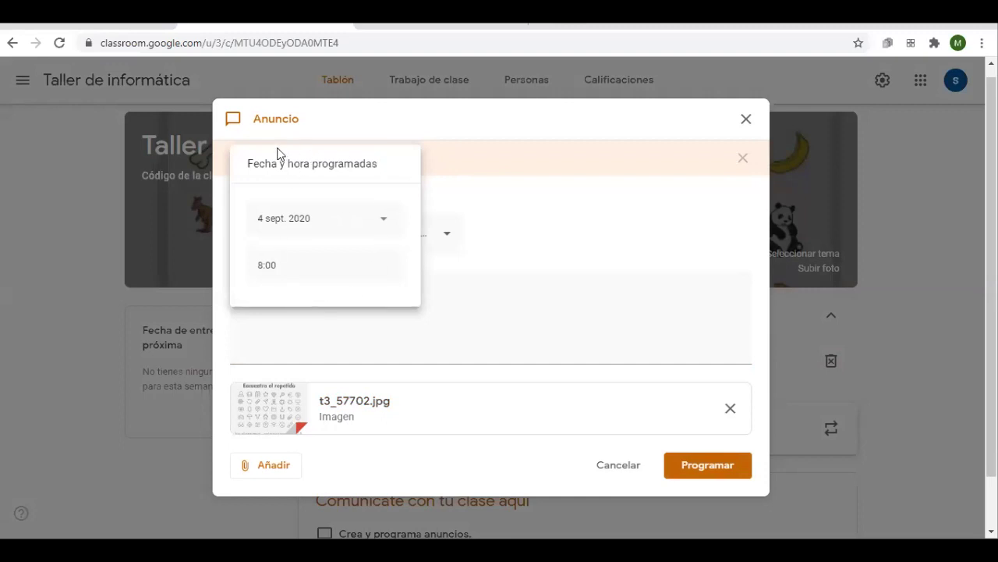
{"action": "left_click", "coordinate": [454, 180]}
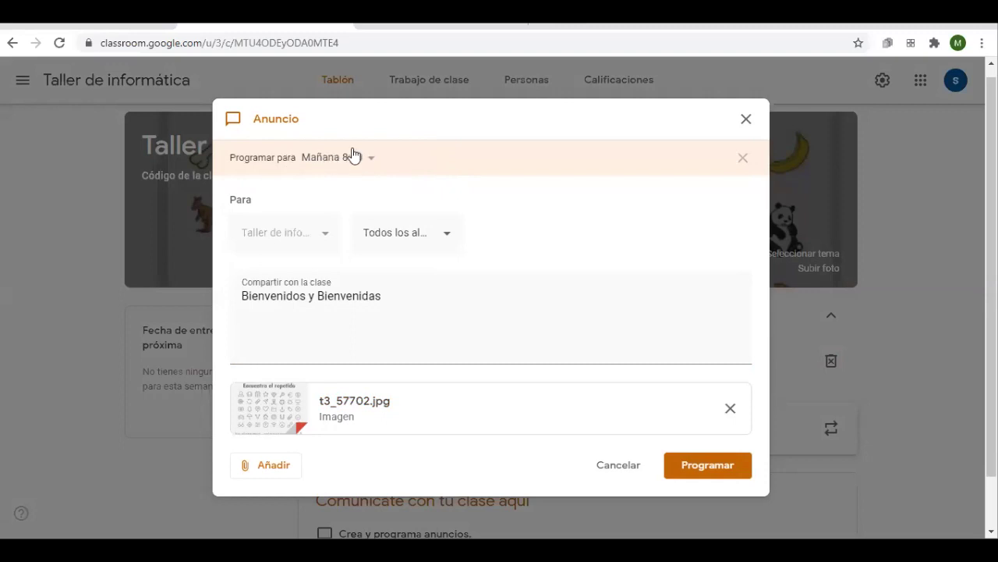
{"action": "left_click", "coordinate": [371, 156]}
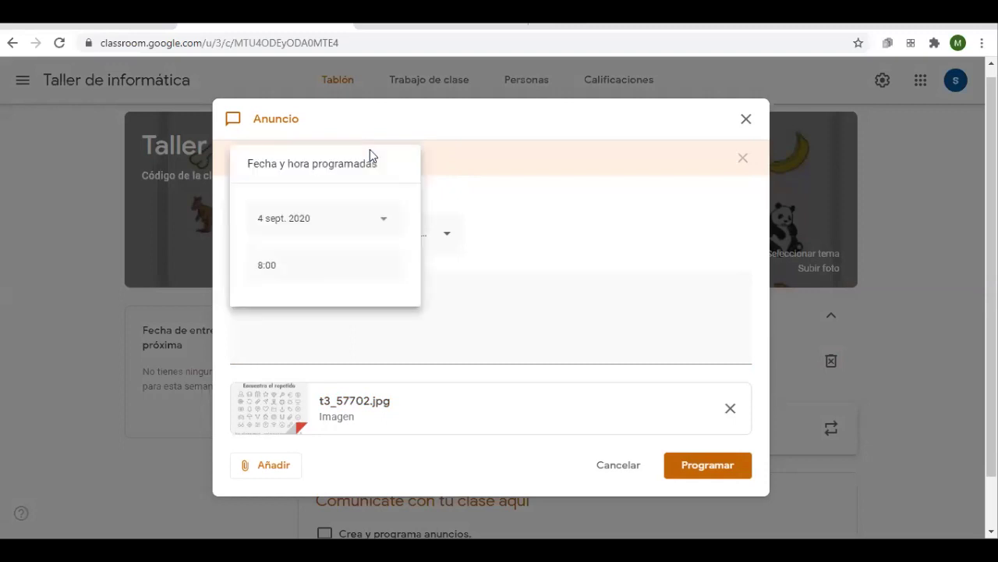
{"action": "left_click", "coordinate": [597, 183]}
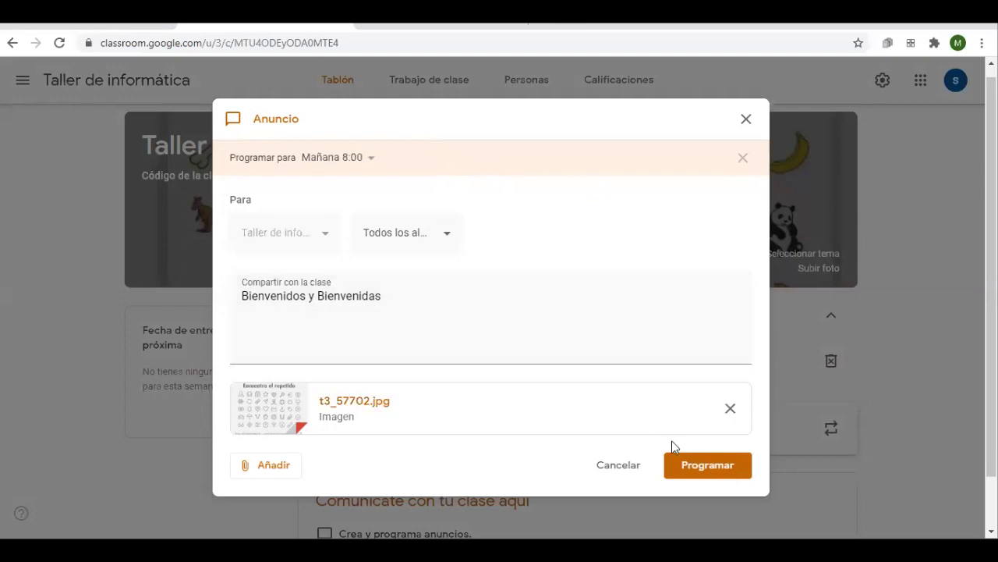
{"action": "left_click", "coordinate": [366, 162]}
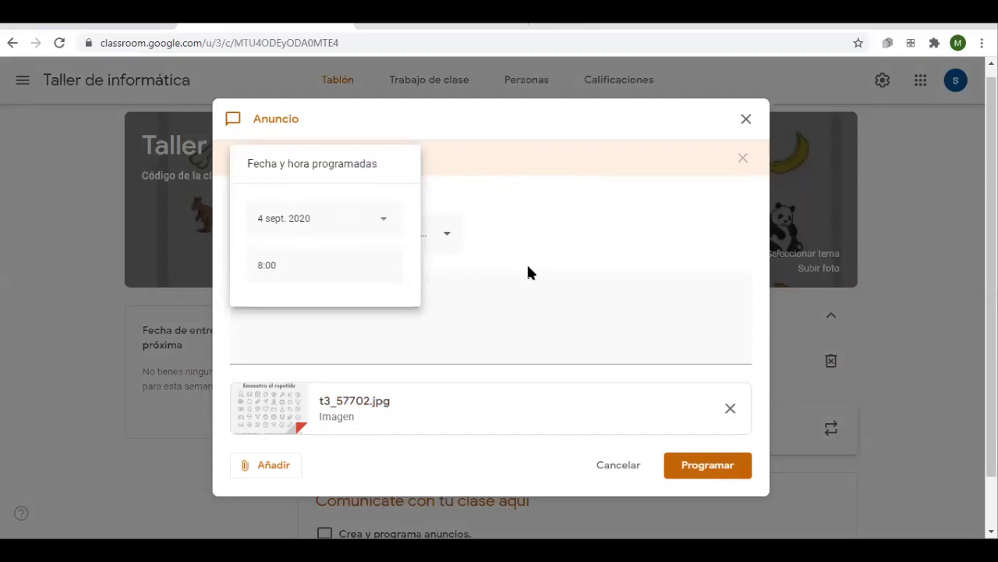
{"action": "left_click", "coordinate": [521, 222]}
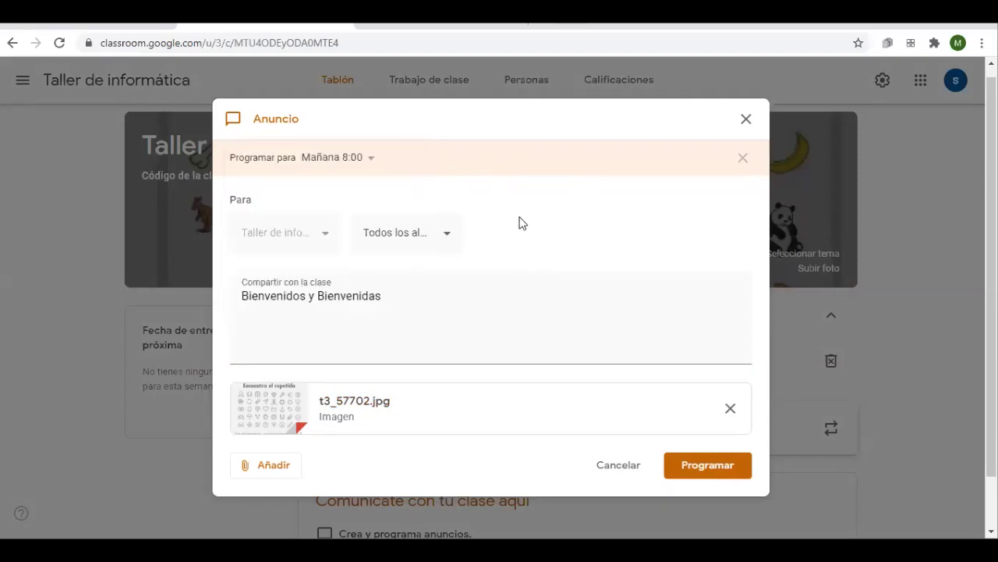
Change the posting time from 8:00 to 10:00 and save the schedule
{"action": "left_click", "coordinate": [341, 176]}
{"action": "left_click", "coordinate": [331, 264]}
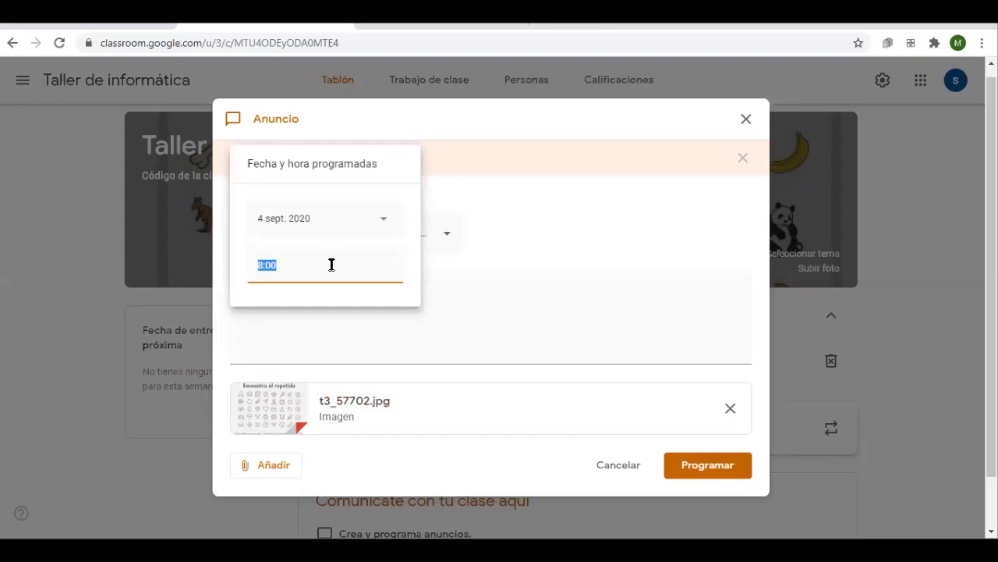
{"action": "type", "text": "10"}
{"action": "left_click", "coordinate": [677, 229]}
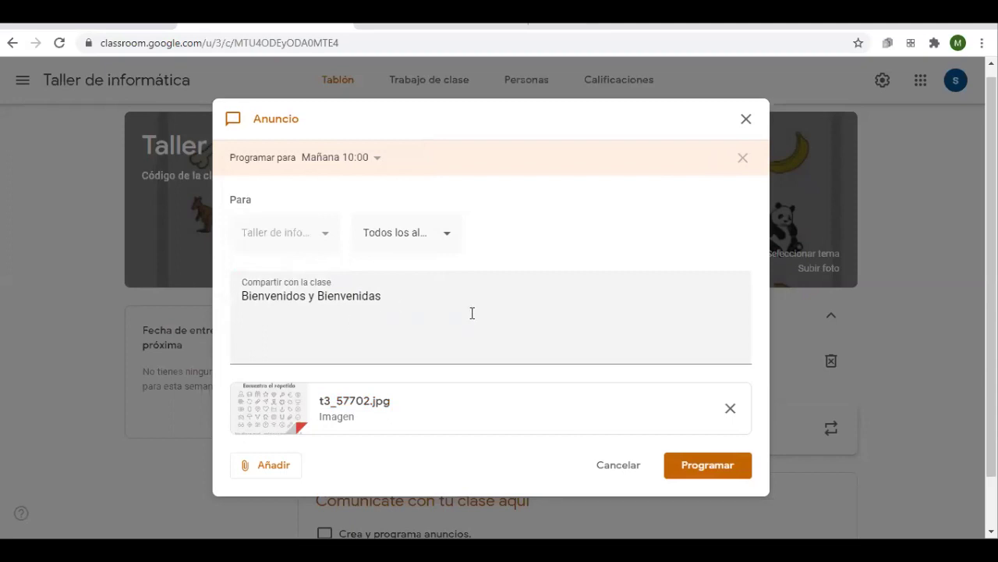
{"action": "left_click", "coordinate": [685, 468]}
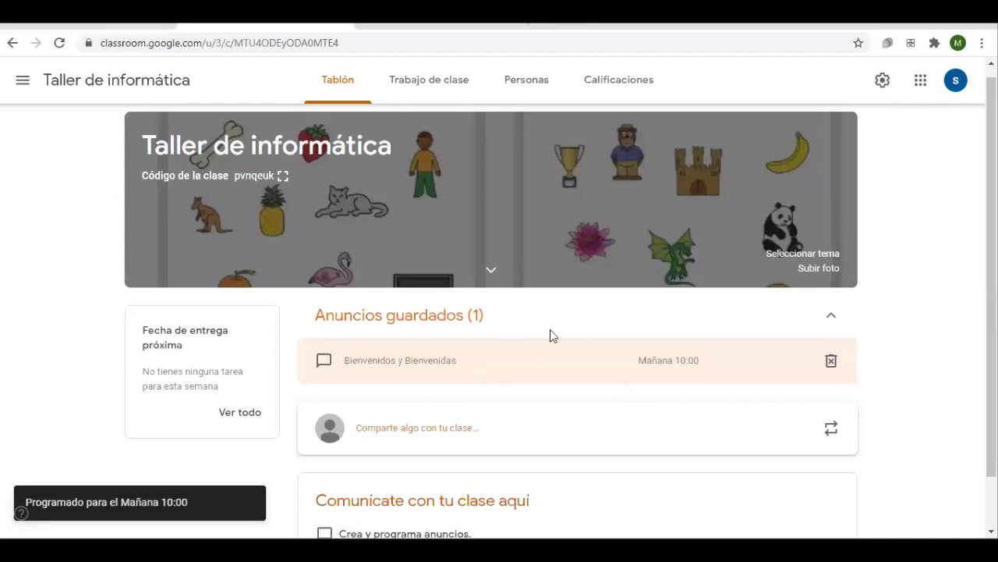
Start a new announcement, then view the saved welcome announcement and close it unchanged
{"action": "left_click", "coordinate": [425, 429]}
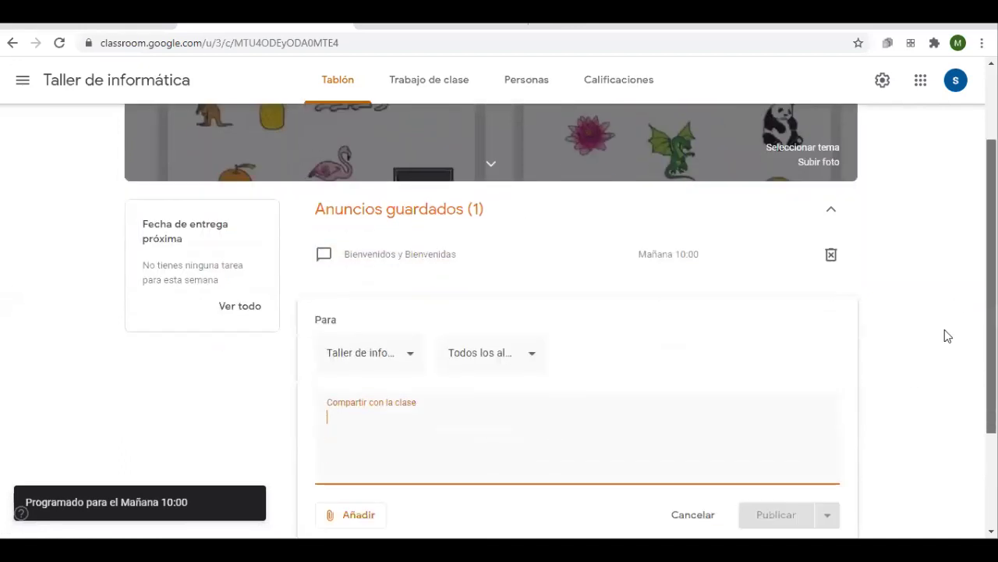
{"action": "left_click", "coordinate": [680, 259]}
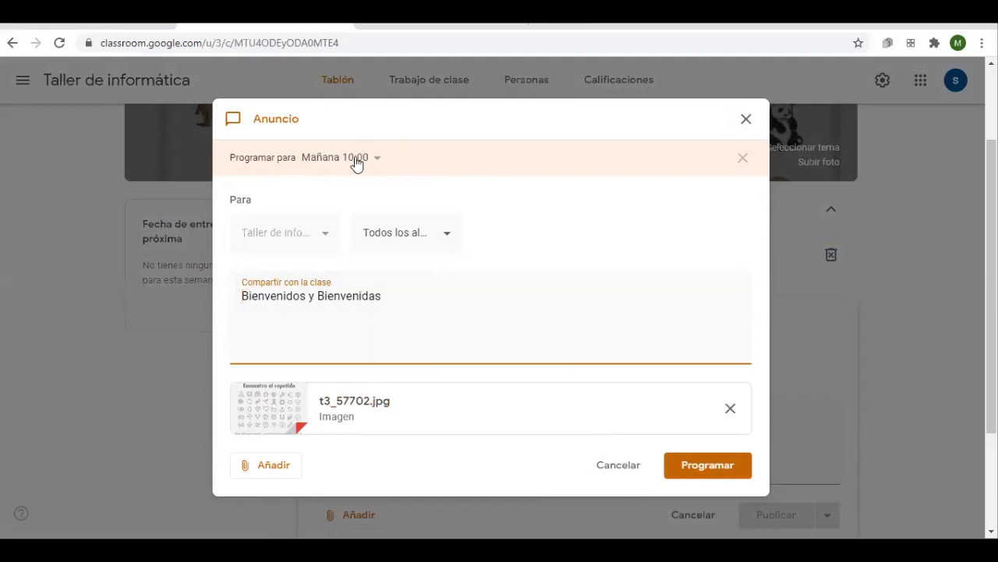
{"action": "left_click", "coordinate": [746, 120]}
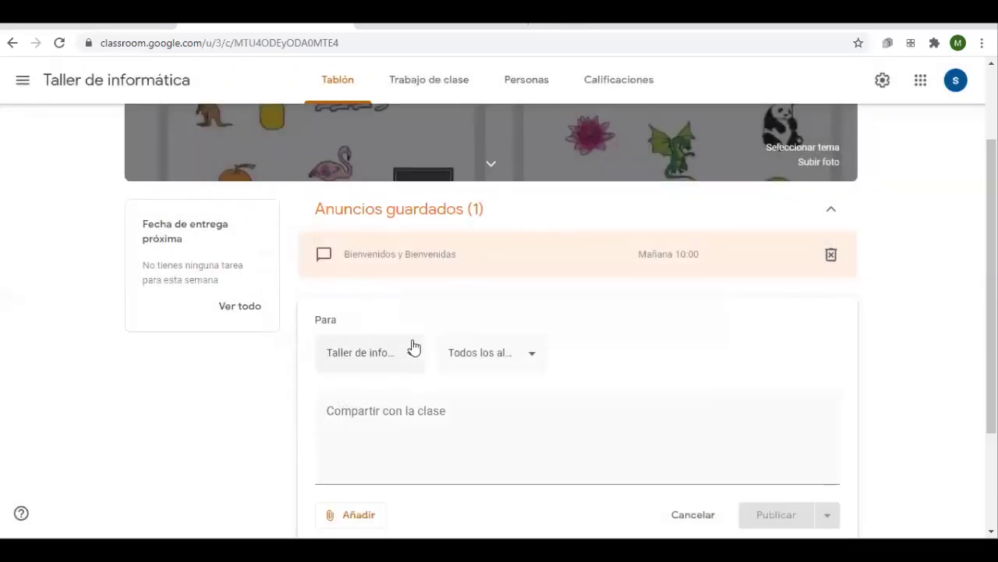
Enter 'Gracias por participar' as the new announcement's message
{"action": "left_click", "coordinate": [386, 419]}
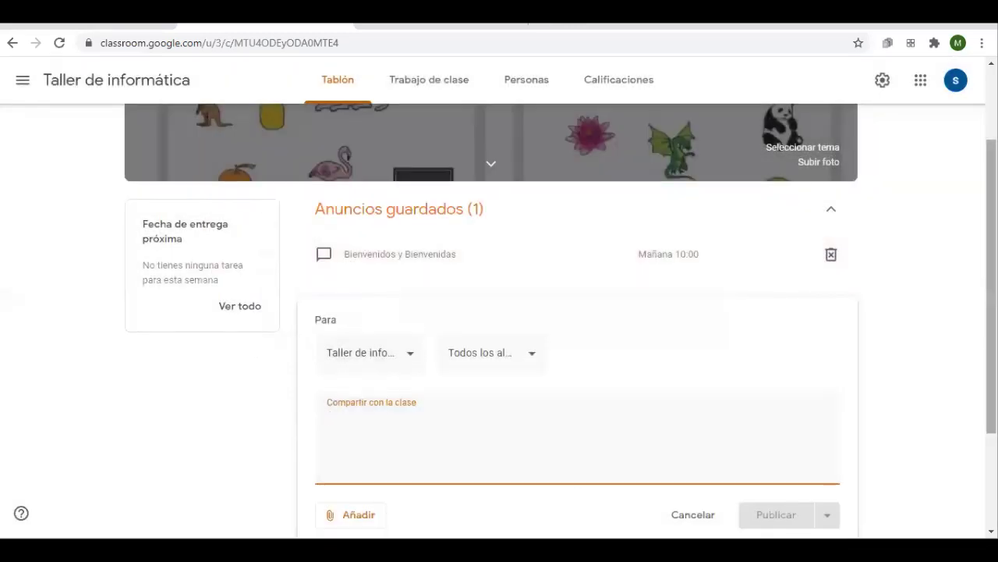
{"action": "type", "text": "Gracias por participar"}
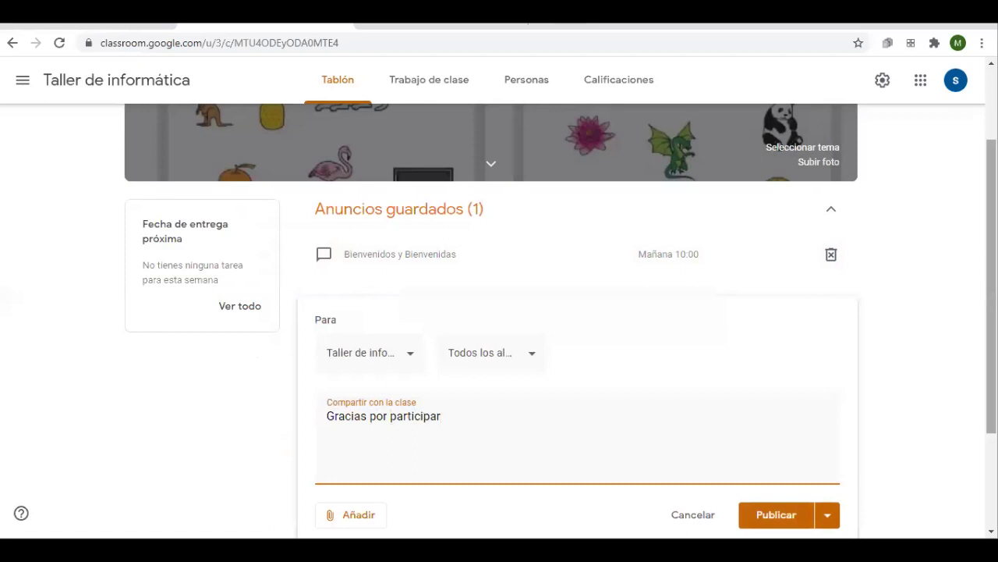
{"action": "scroll", "coordinate": [734, 492], "scroll_direction": "down", "scroll_amount": 2}
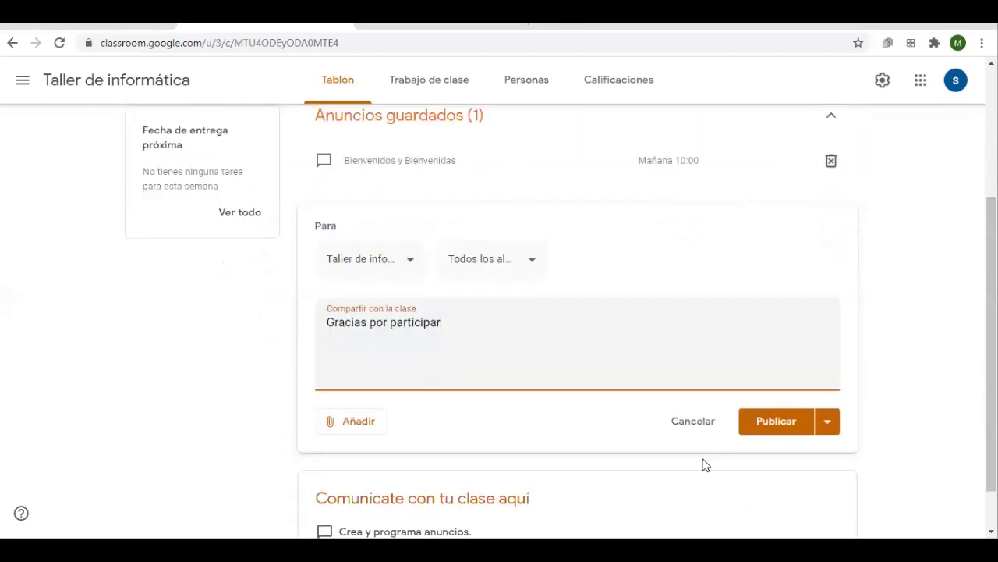
Publish 'Gracias por participar' to the stream and glance at its post options menu
{"action": "left_click", "coordinate": [769, 368]}
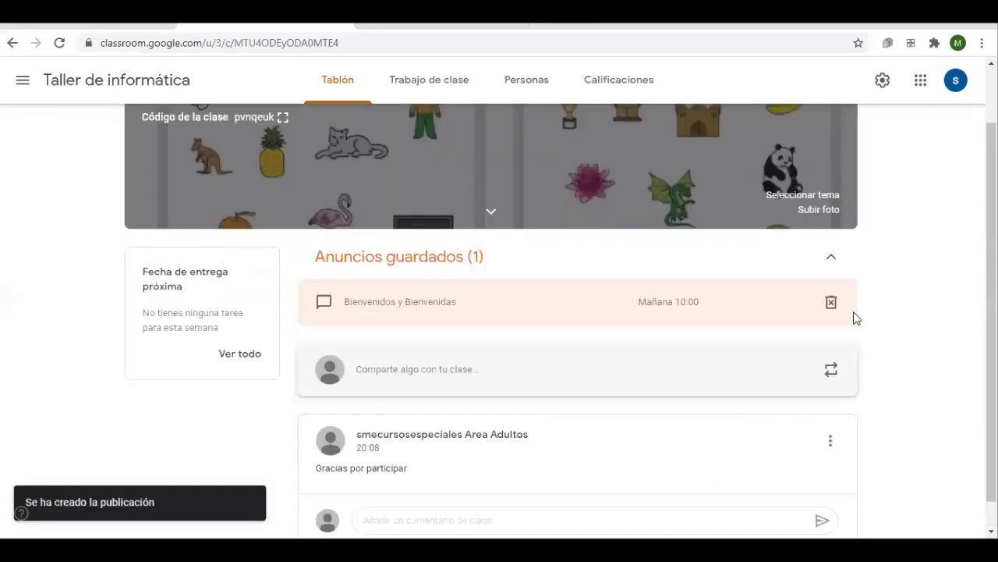
{"action": "scroll", "coordinate": [539, 421], "scroll_direction": "down", "scroll_amount": 1}
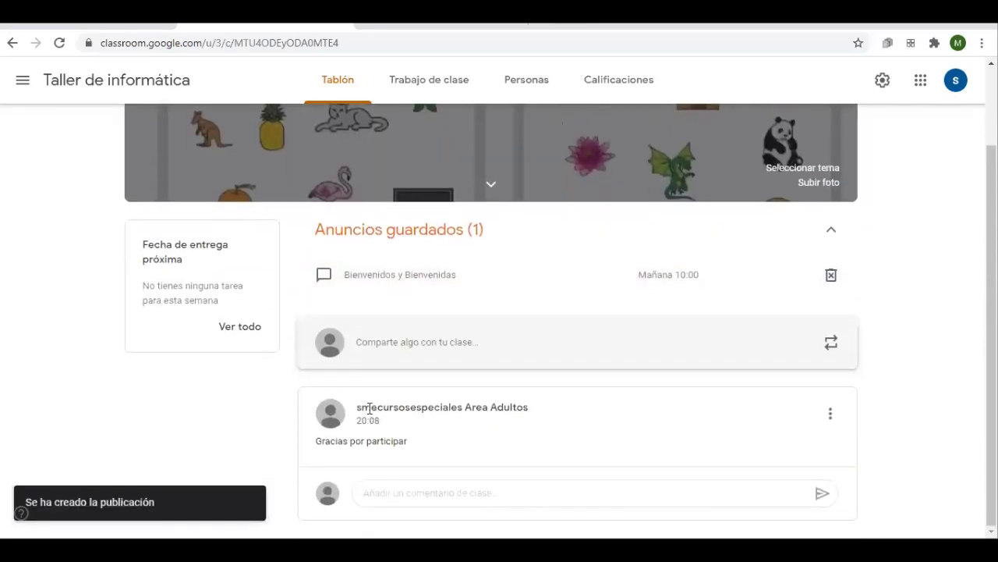
{"action": "left_click_drag", "start_coordinate": [358, 419], "coordinate": [376, 419]}
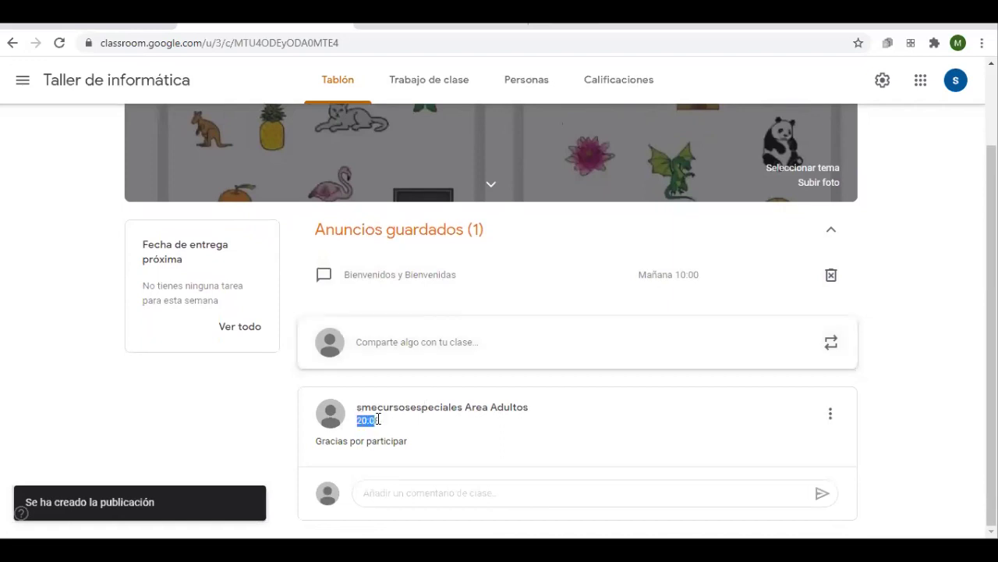
{"action": "left_click_drag", "start_coordinate": [340, 439], "coordinate": [382, 441]}
{"action": "left_click", "coordinate": [440, 442]}
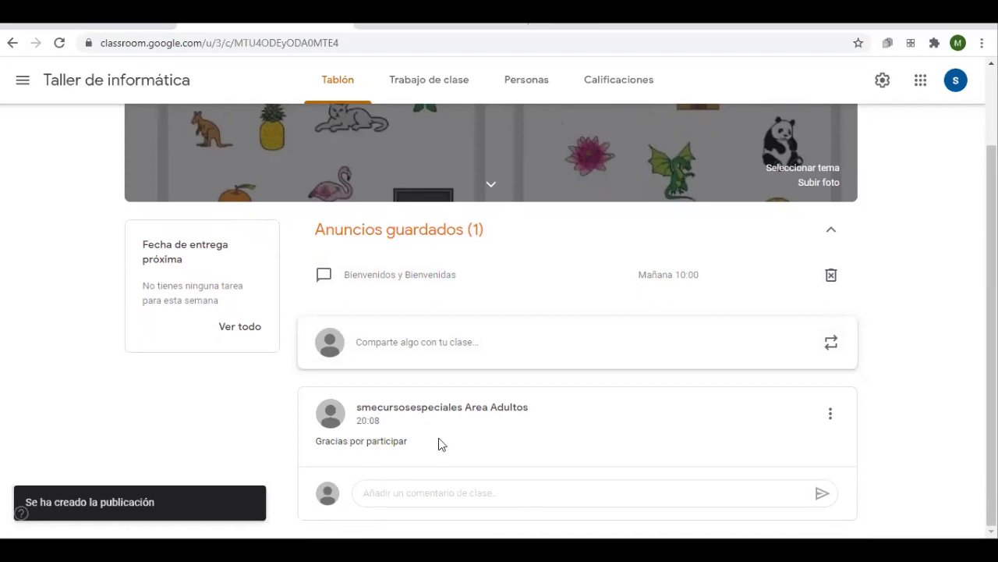
{"action": "left_click", "coordinate": [831, 413]}
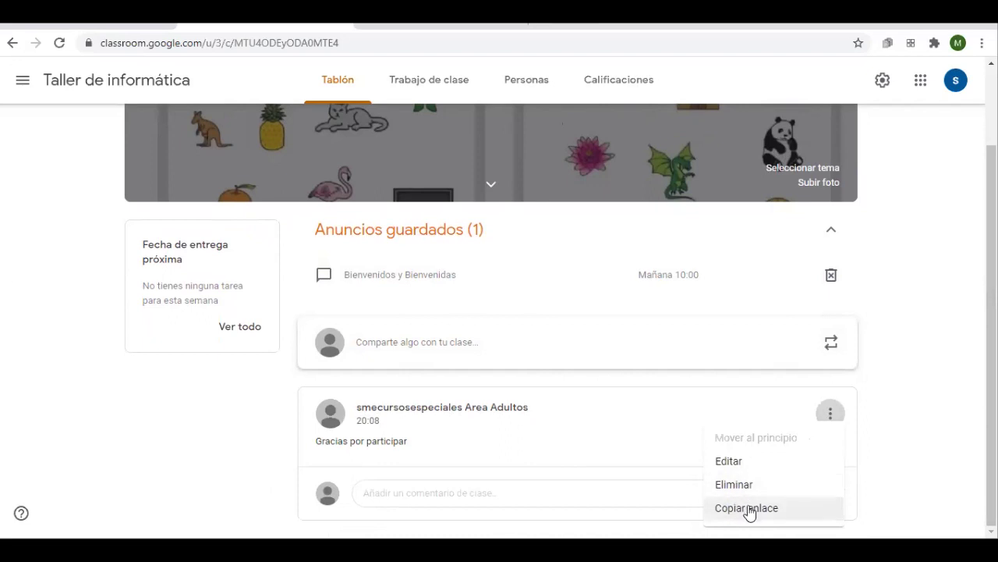
{"action": "left_click", "coordinate": [890, 439]}
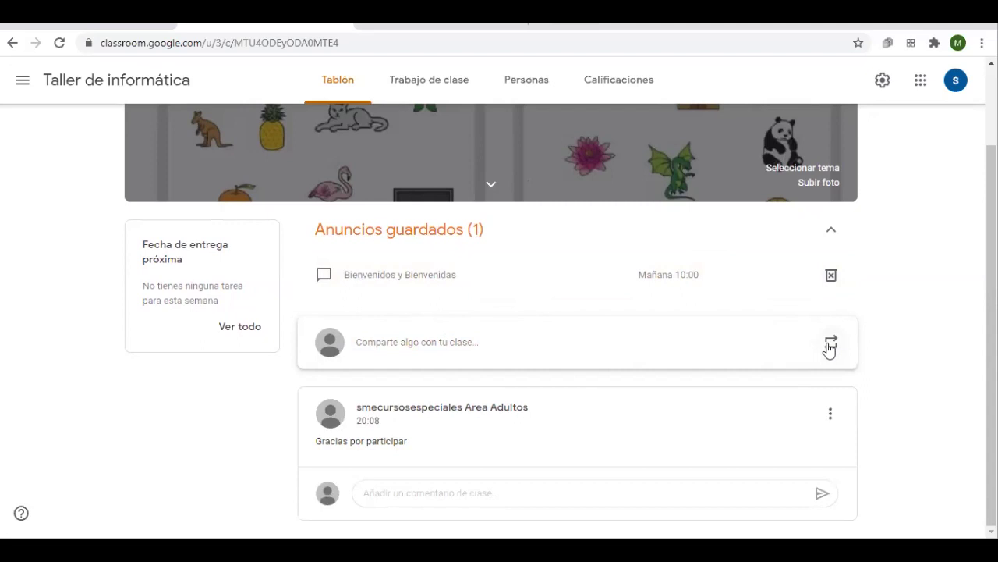
Reuse the Bienvenidos y Bienvenidas post from Taller de informática, copying its attachments, and publish it
{"action": "left_click", "coordinate": [830, 343]}
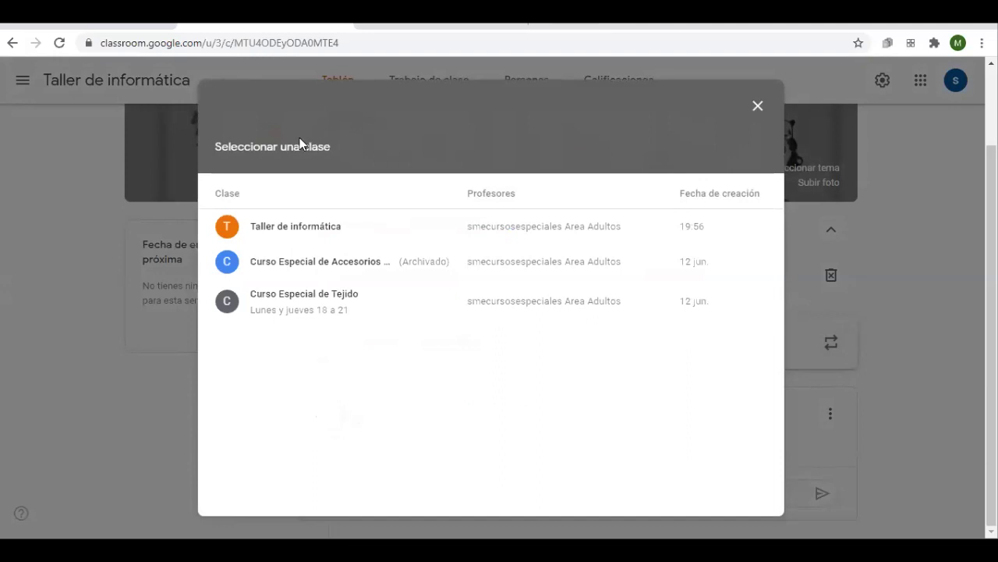
{"action": "left_click", "coordinate": [301, 224]}
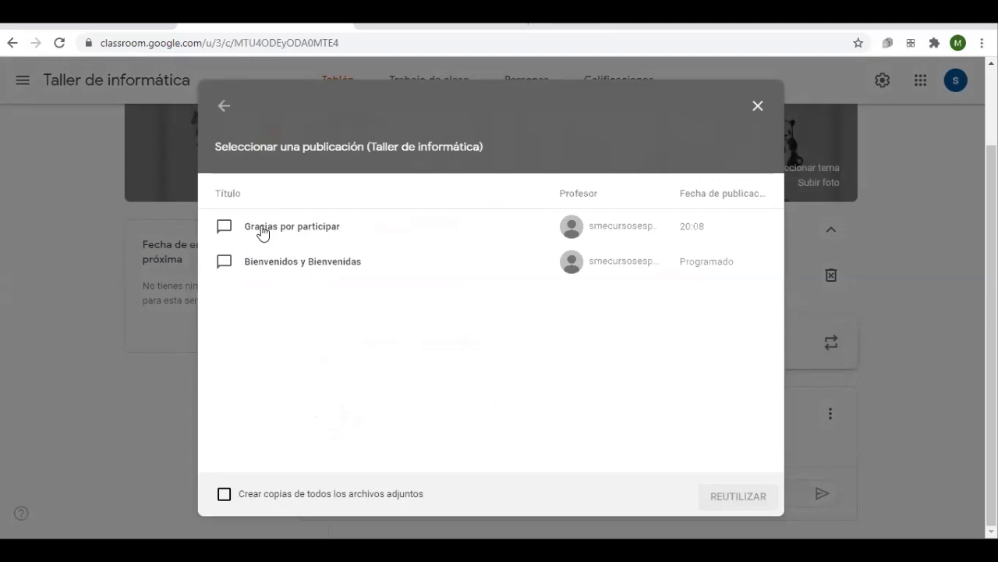
{"action": "left_click", "coordinate": [242, 494]}
{"action": "left_click", "coordinate": [219, 263]}
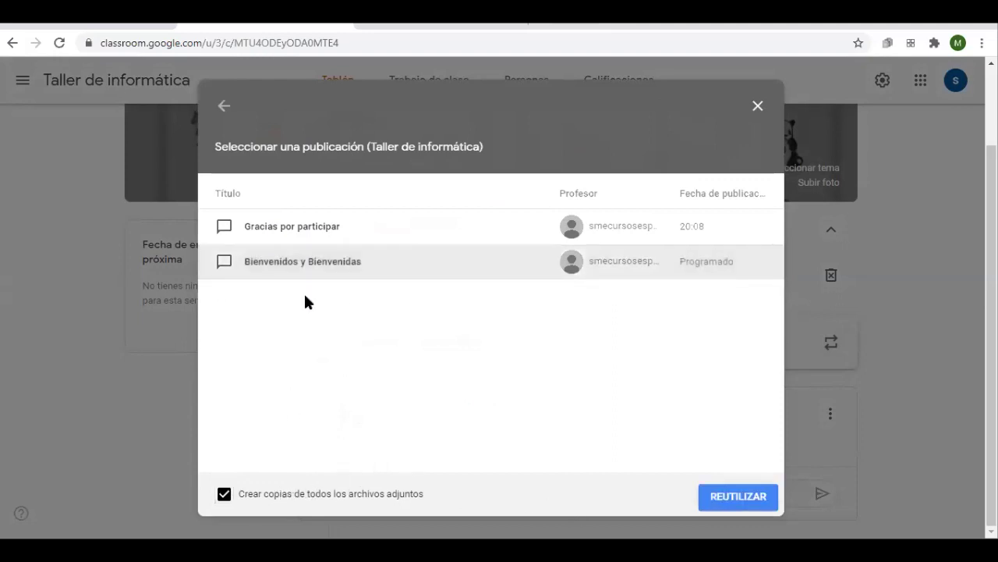
{"action": "left_click", "coordinate": [746, 504]}
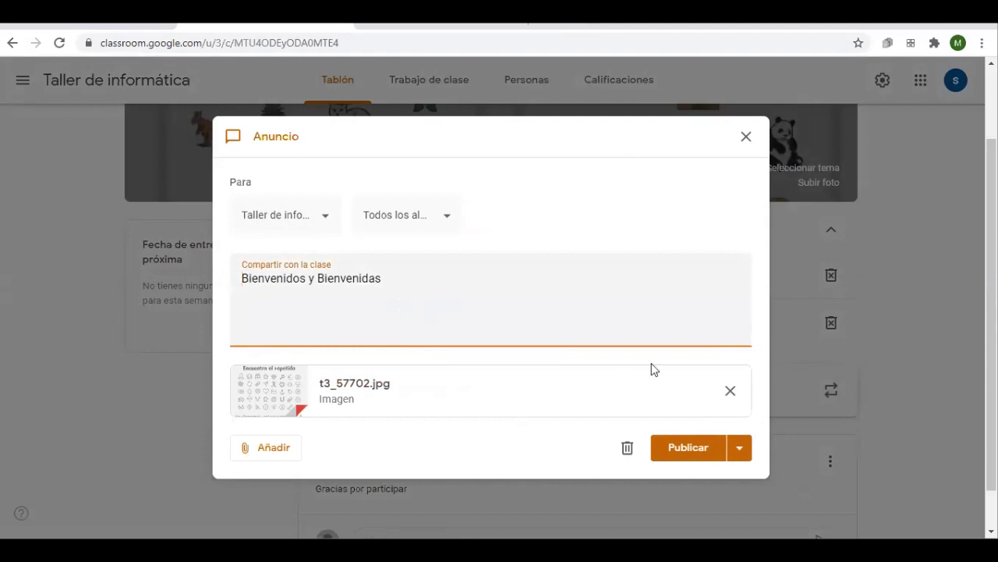
{"action": "left_click", "coordinate": [696, 450]}
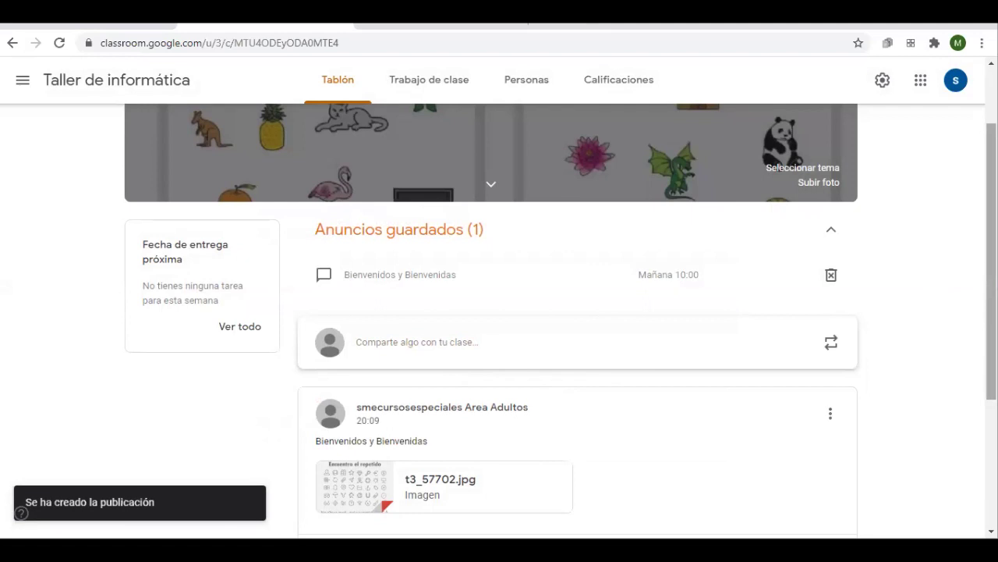
Delete the saved announcement scheduled for Mañana 10:00 and confirm with Eliminar
{"action": "scroll", "coordinate": [967, 265], "scroll_direction": "down", "scroll_amount": 2}
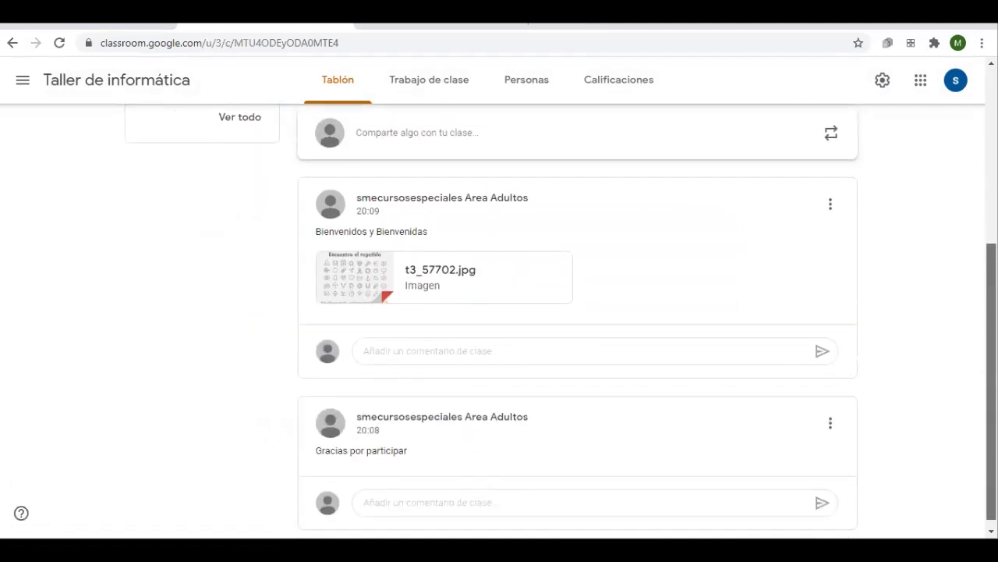
{"action": "scroll", "coordinate": [967, 265], "scroll_direction": "up", "scroll_amount": 4}
{"action": "scroll", "coordinate": [967, 265], "scroll_direction": "down", "scroll_amount": 2}
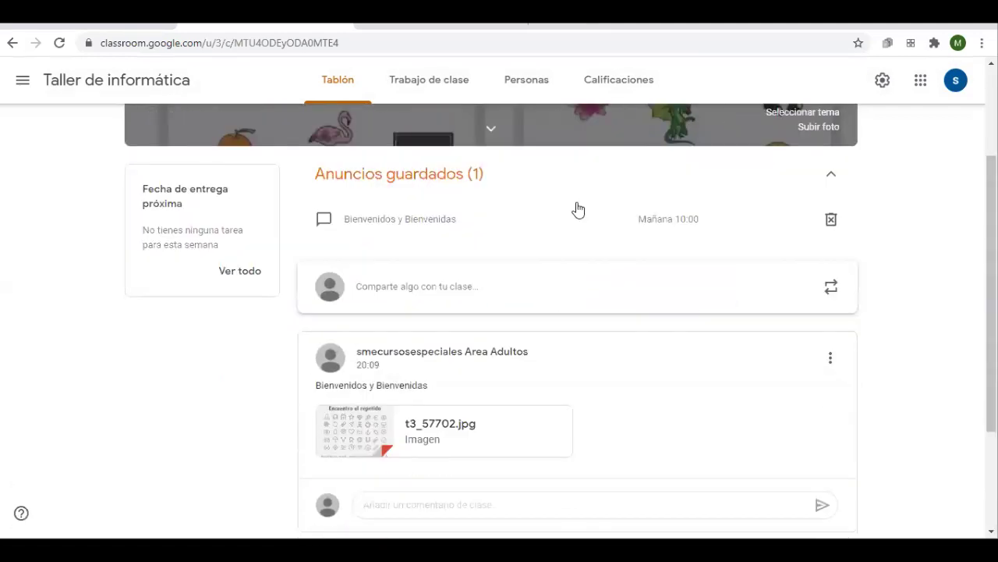
{"action": "left_click", "coordinate": [832, 220]}
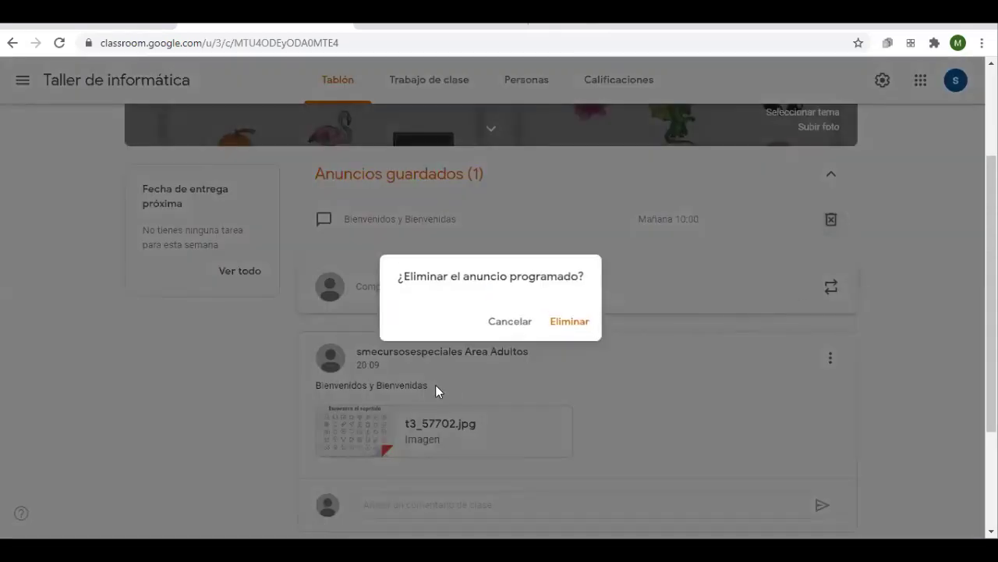
{"action": "left_click", "coordinate": [565, 331]}
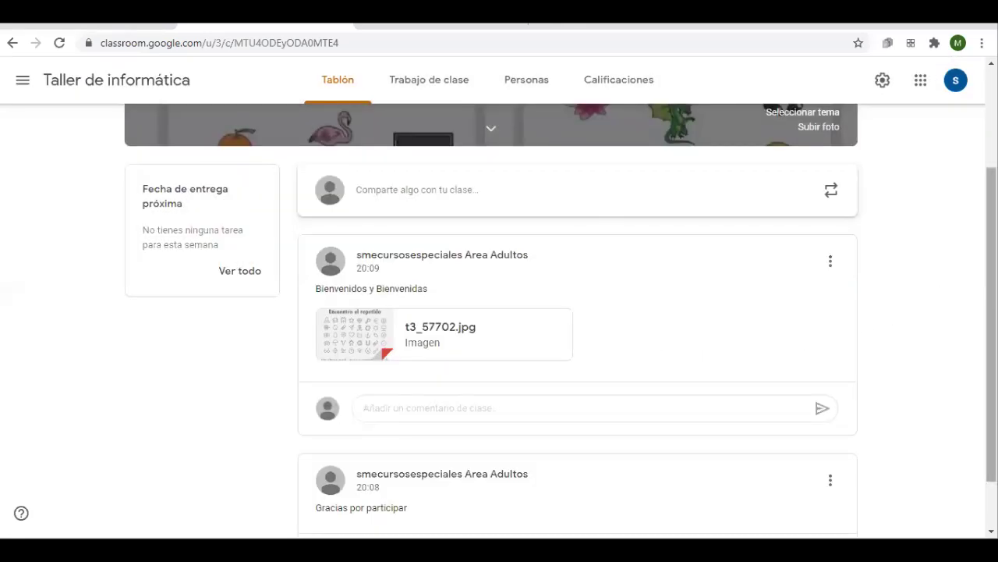
{"action": "scroll", "coordinate": [561, 320], "scroll_direction": "down", "scroll_amount": 2}
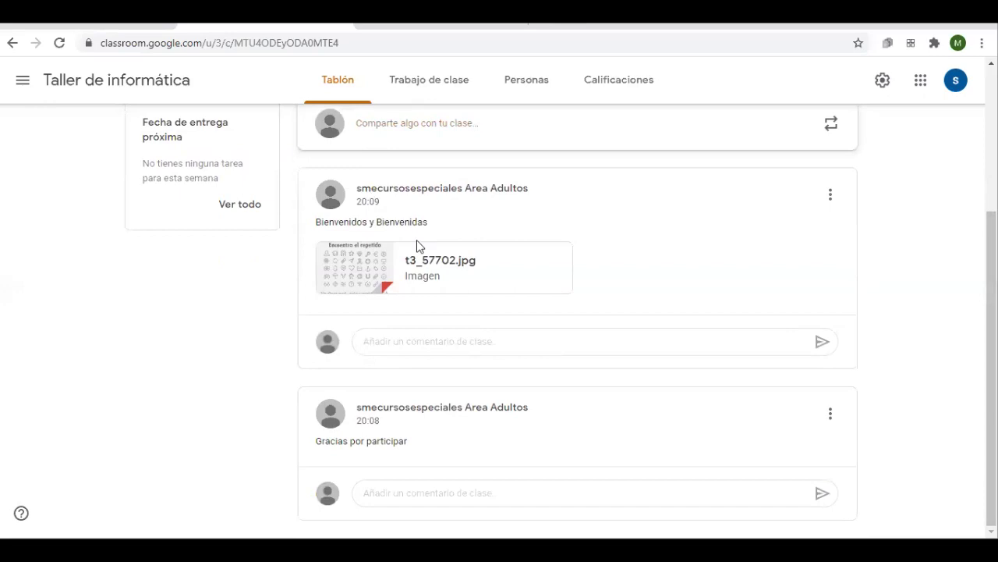
Post the class comment 'gracias' under the Bienvenidos y Bienvenidas announcement
{"action": "left_click", "coordinate": [403, 351]}
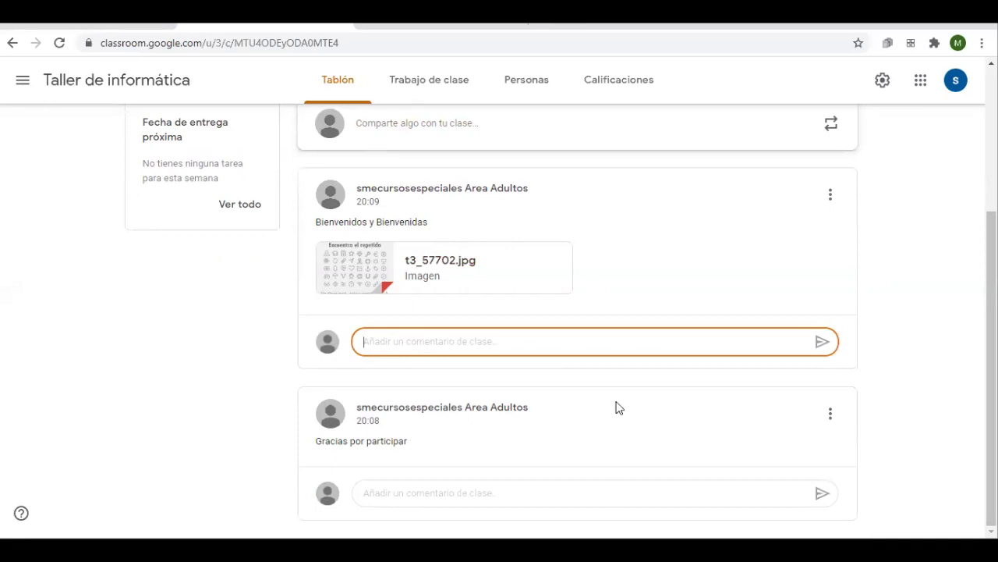
{"action": "type", "text": "gracias"}
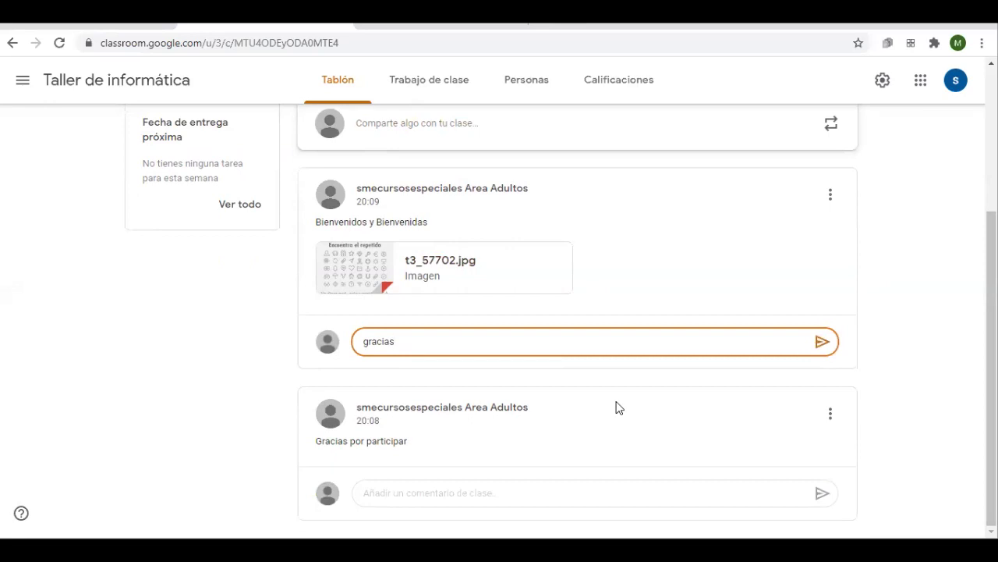
{"action": "left_click", "coordinate": [823, 344]}
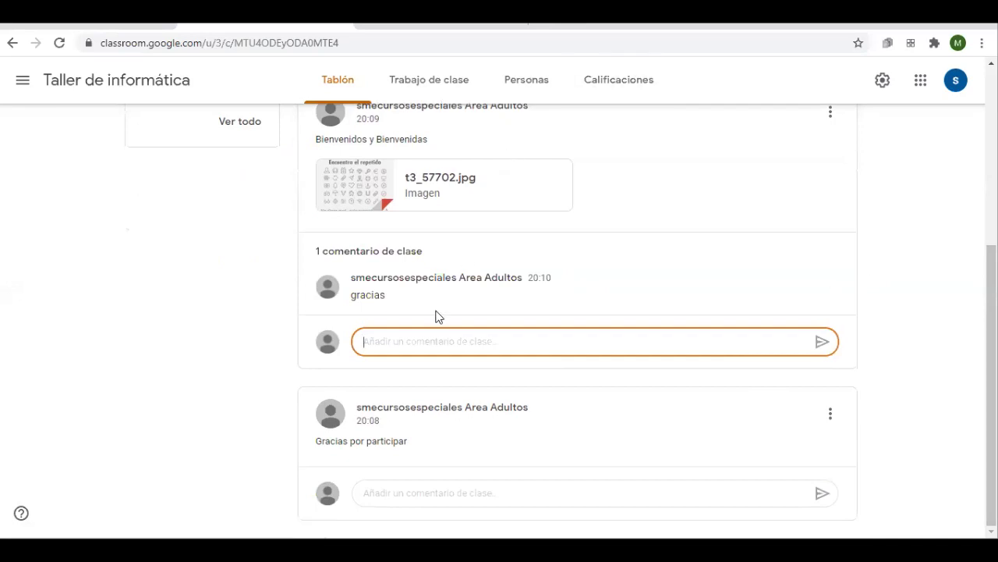
Open the gracias comment's options menu and dismiss it without editing or deleting
{"action": "left_click", "coordinate": [831, 280]}
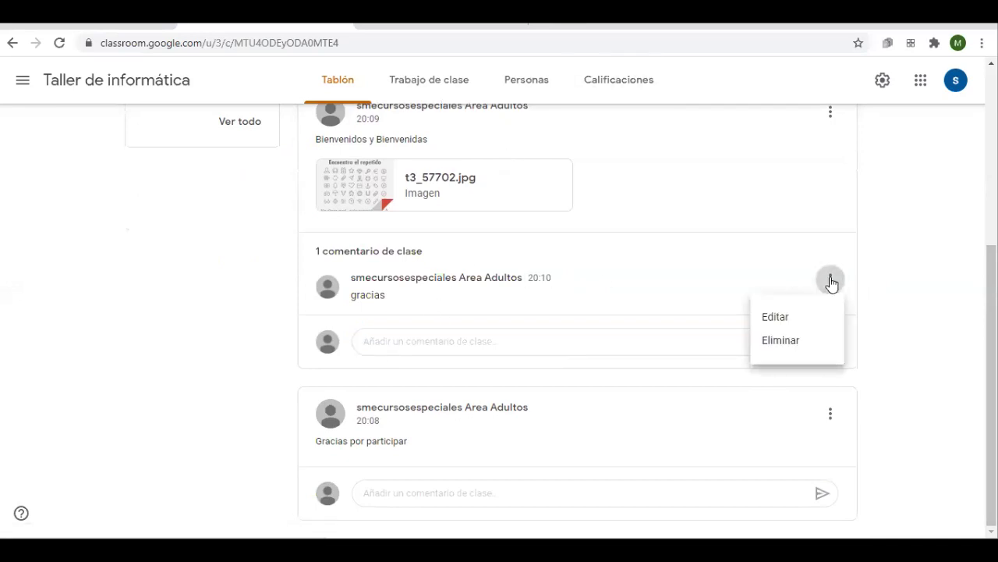
{"action": "left_click", "coordinate": [831, 282]}
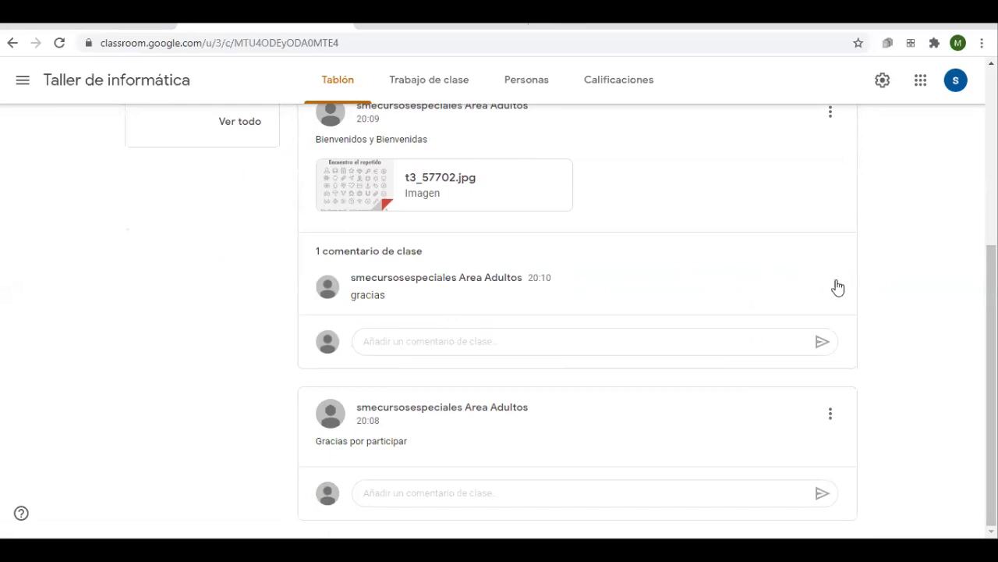
{"action": "left_click", "coordinate": [834, 285]}
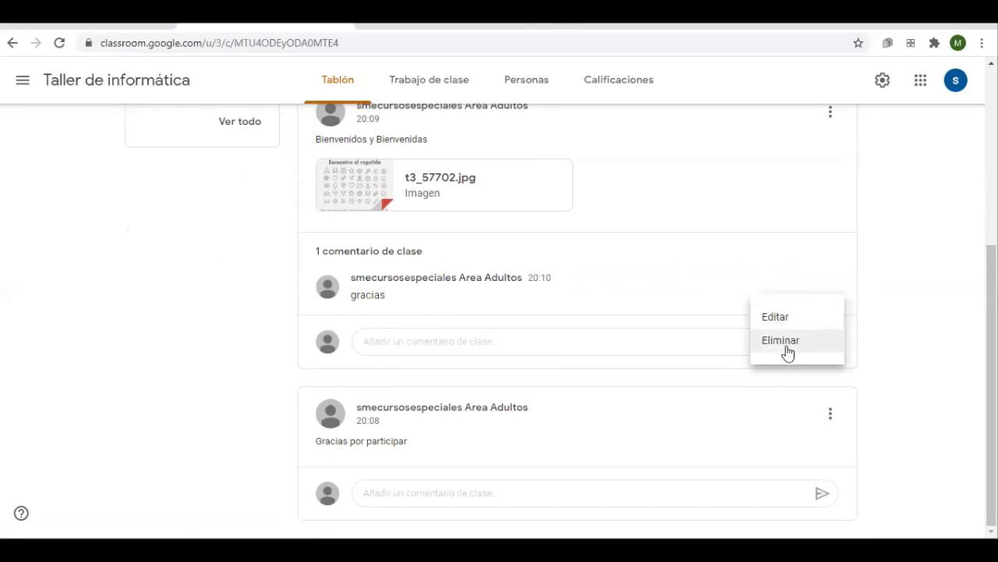
{"action": "left_click", "coordinate": [223, 327]}
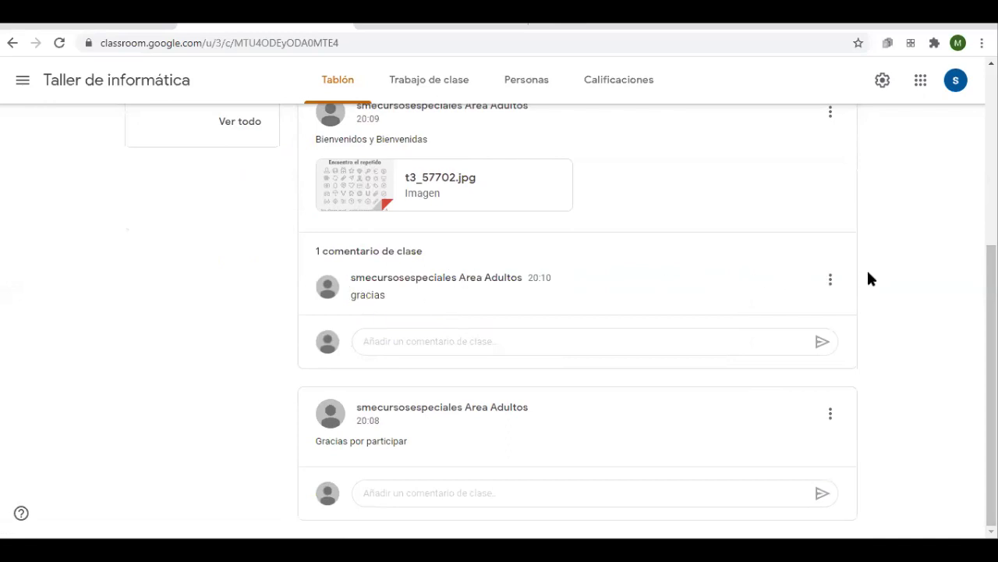
{"action": "left_click_drag", "start_coordinate": [383, 278], "coordinate": [417, 278]}
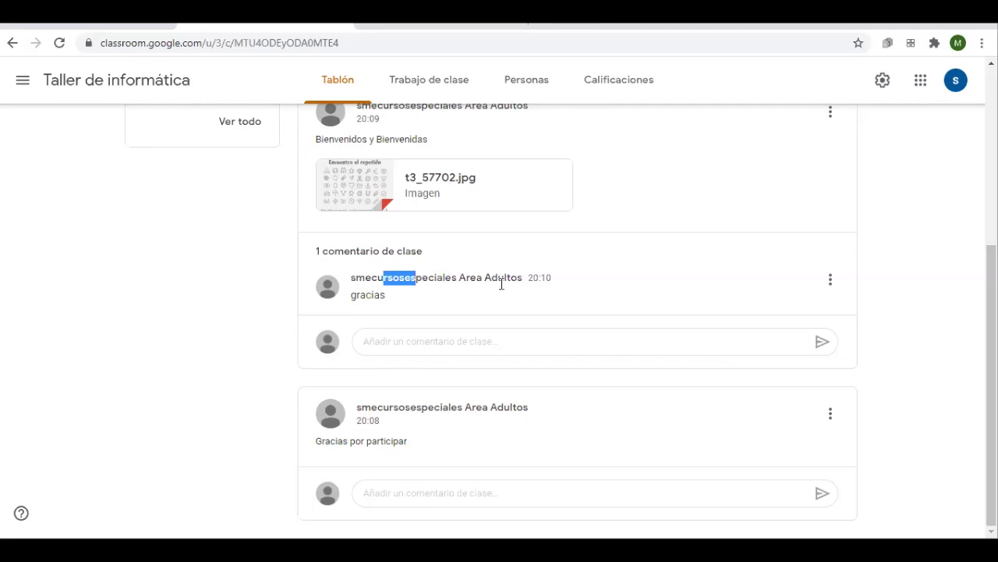
{"action": "left_click", "coordinate": [830, 279]}
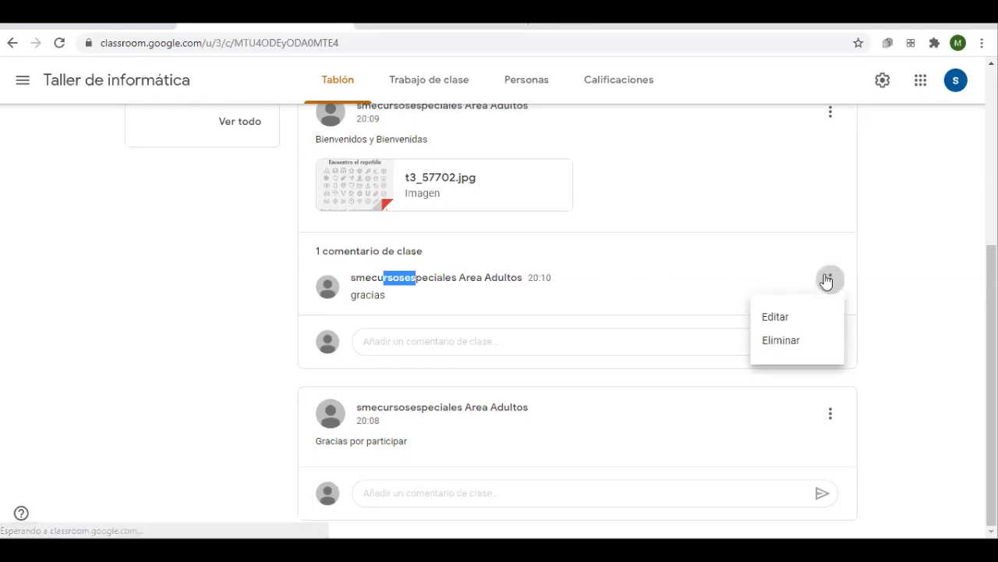
{"action": "left_click", "coordinate": [913, 295]}
{"action": "left_click", "coordinate": [607, 298]}
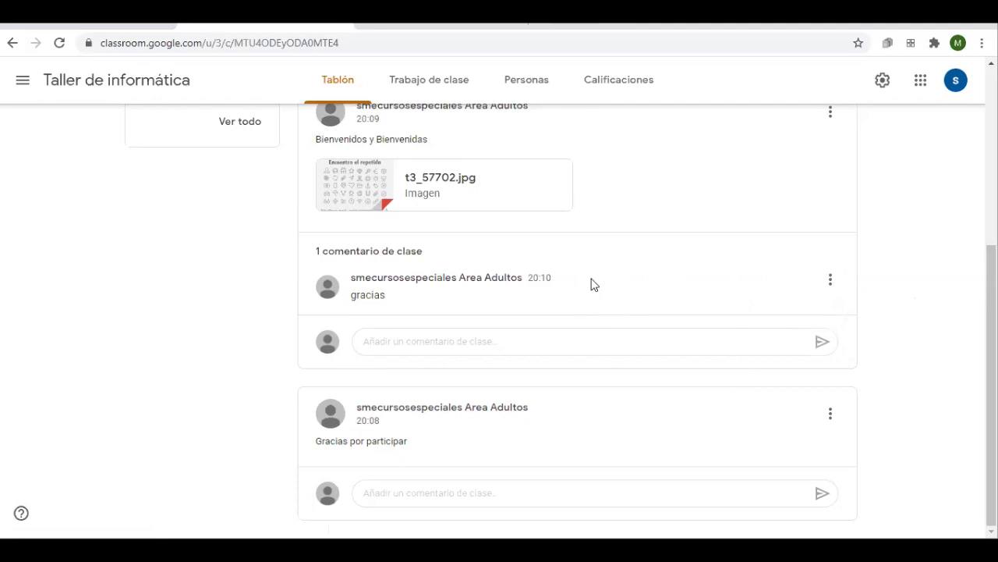
{"action": "scroll", "coordinate": [539, 401], "scroll_direction": "up", "scroll_amount": 5}
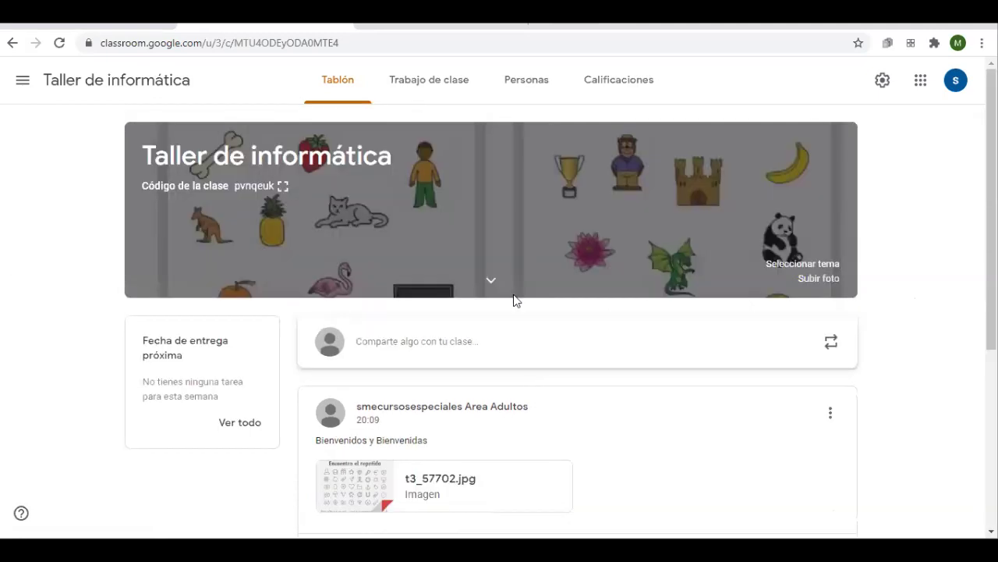
Switch to the Trabajo de clase page and look through the Crear list without choosing anything
{"action": "left_click", "coordinate": [432, 86]}
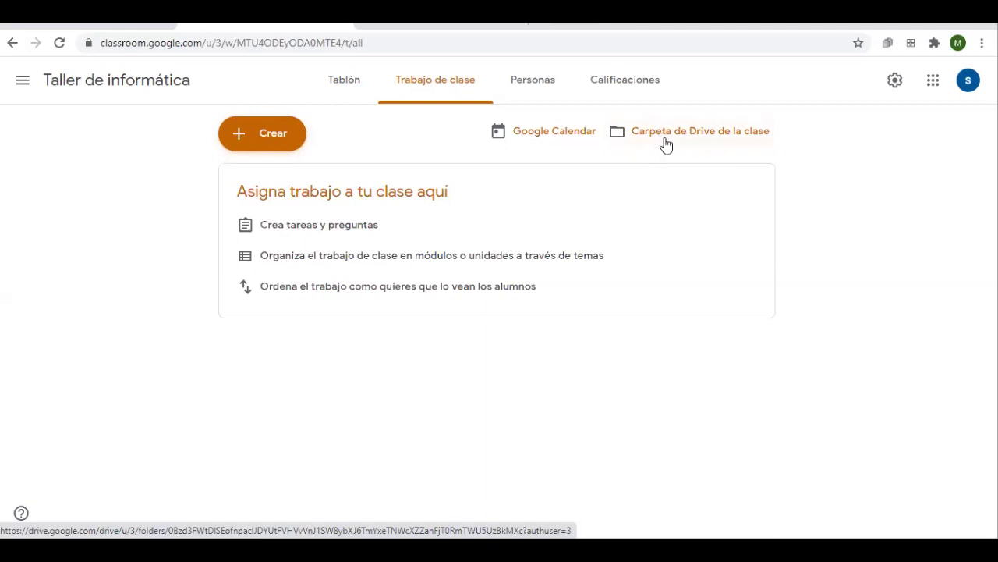
{"action": "left_click", "coordinate": [287, 130]}
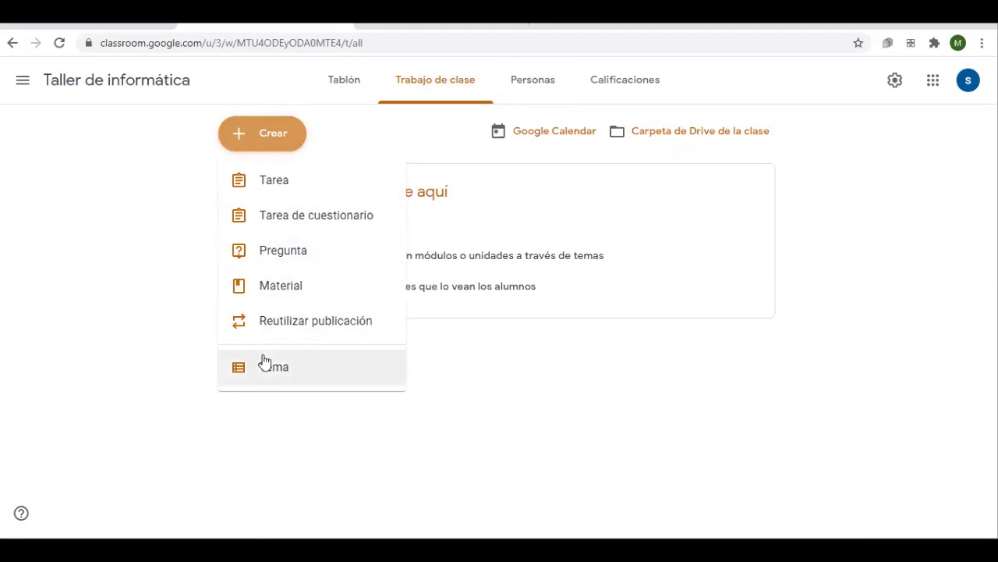
{"action": "left_click", "coordinate": [361, 390]}
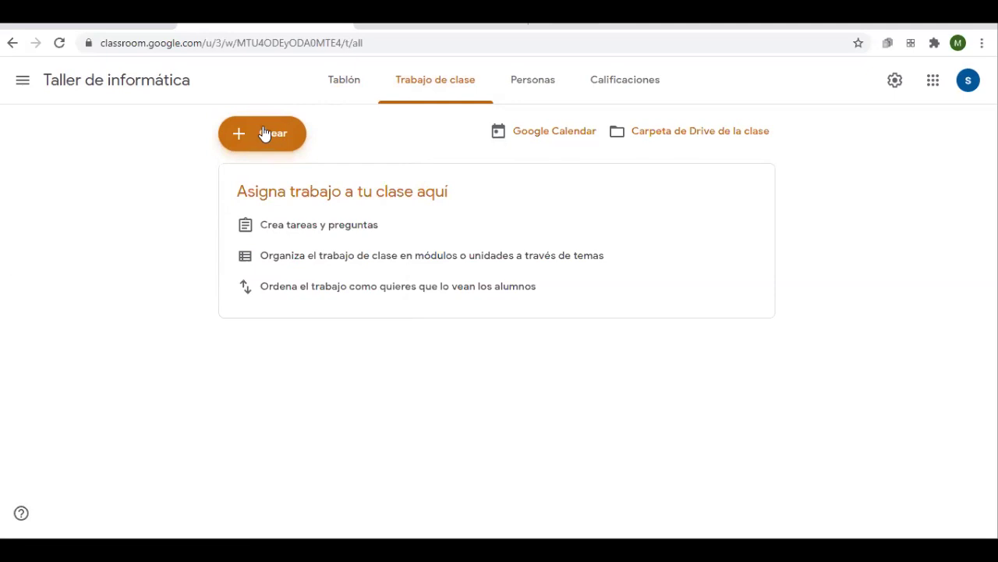
Create the classwork topics '1er tramo' and '2do tramo' from the Crear menu
{"action": "left_click", "coordinate": [264, 134]}
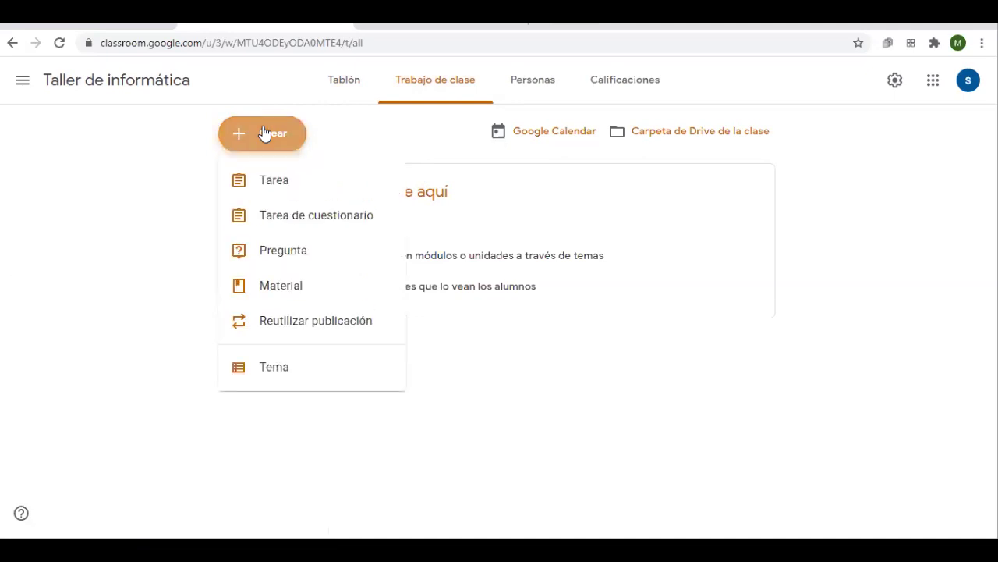
{"action": "left_click", "coordinate": [270, 381]}
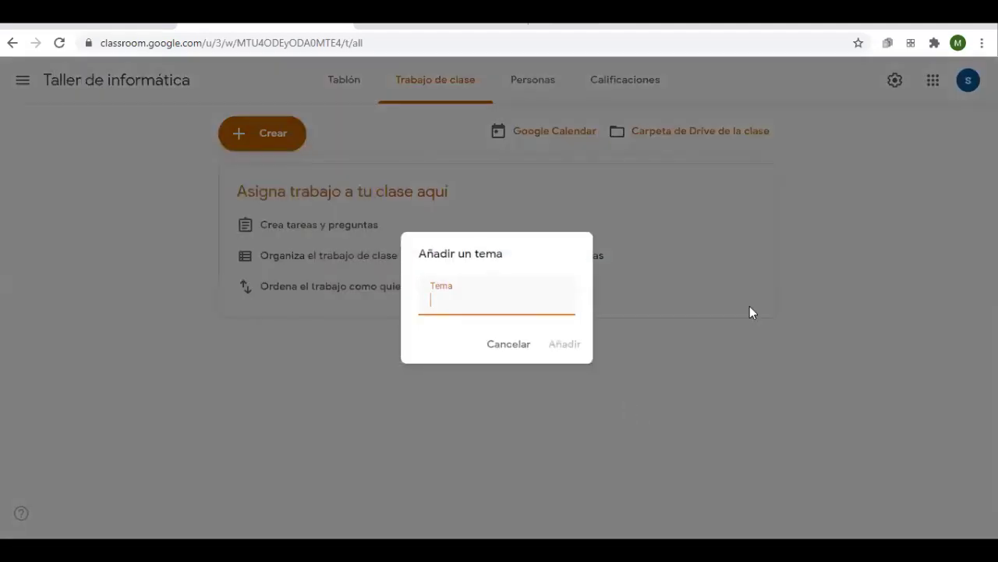
{"action": "type", "text": "1er tramo"}
{"action": "left_click", "coordinate": [578, 345]}
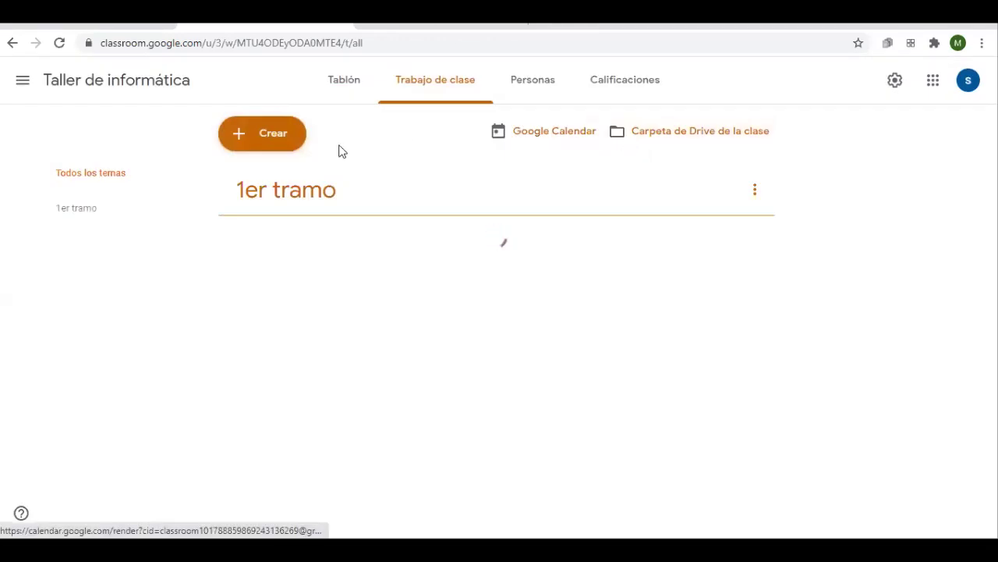
{"action": "left_click", "coordinate": [285, 147]}
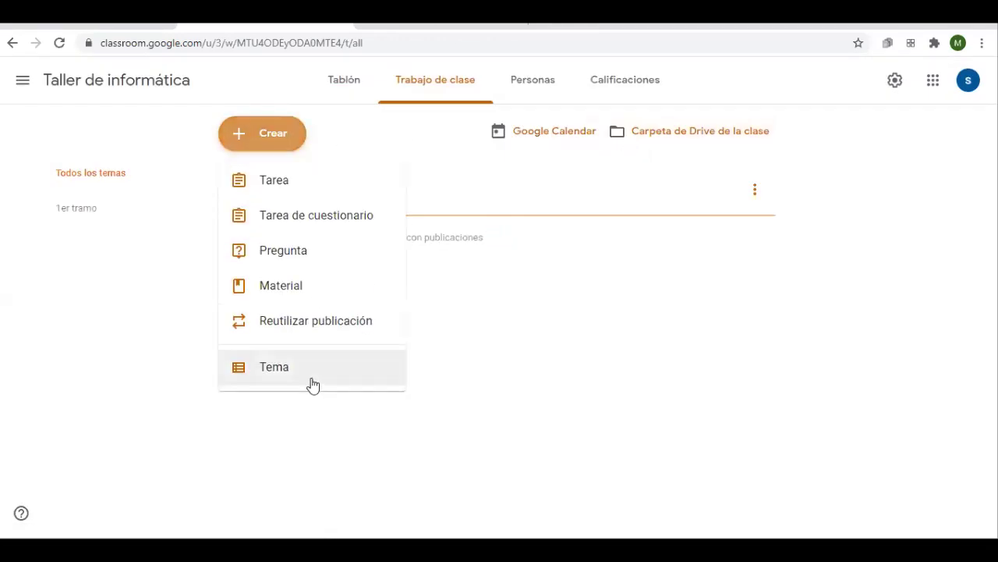
{"action": "left_click", "coordinate": [305, 376]}
{"action": "type", "text": "2do tramo"}
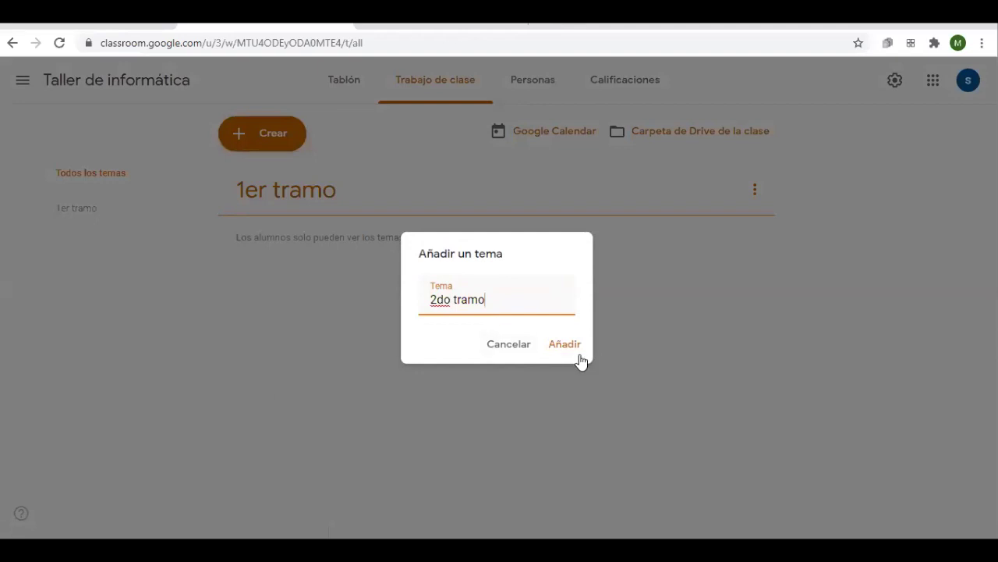
{"action": "left_click", "coordinate": [570, 348]}
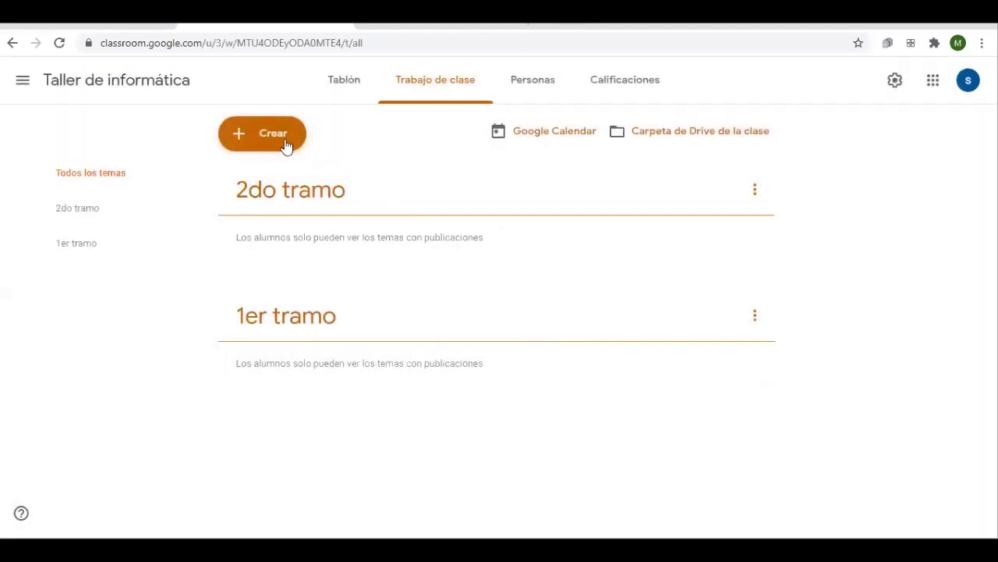
{"action": "left_click", "coordinate": [287, 145]}
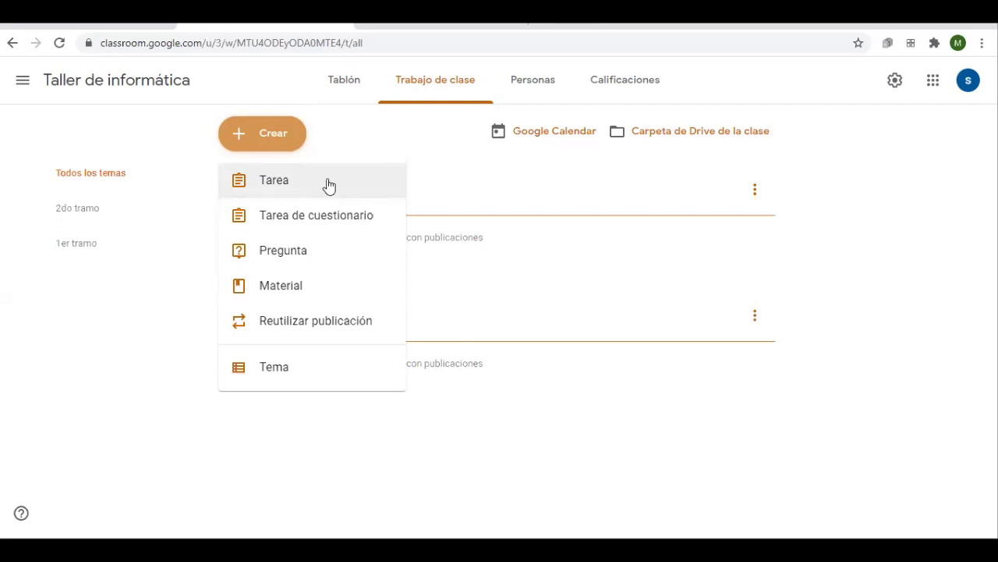
Choose Tarea from the Crear menu to open a blank assignment form
{"action": "left_click", "coordinate": [275, 301]}
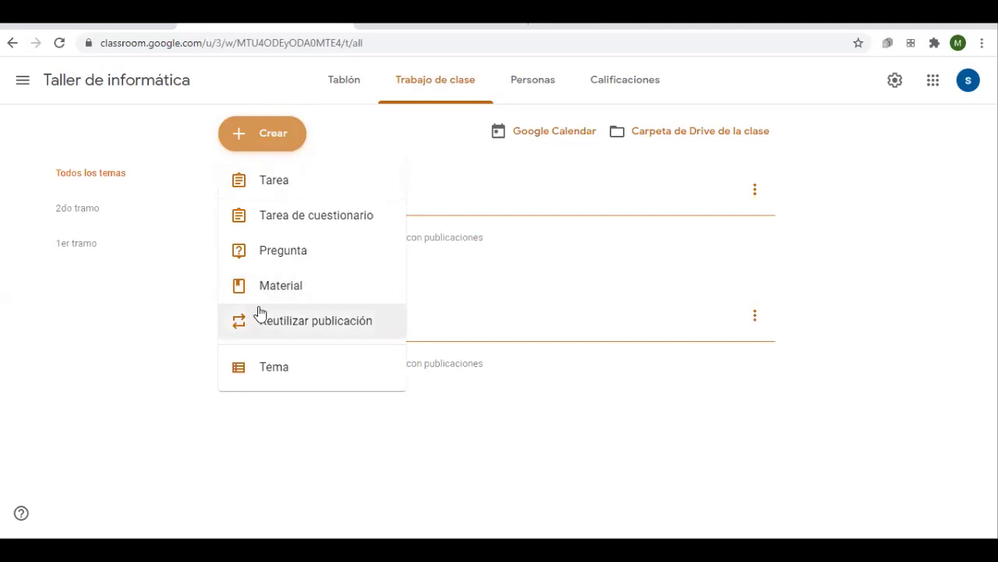
{"action": "left_click", "coordinate": [286, 194]}
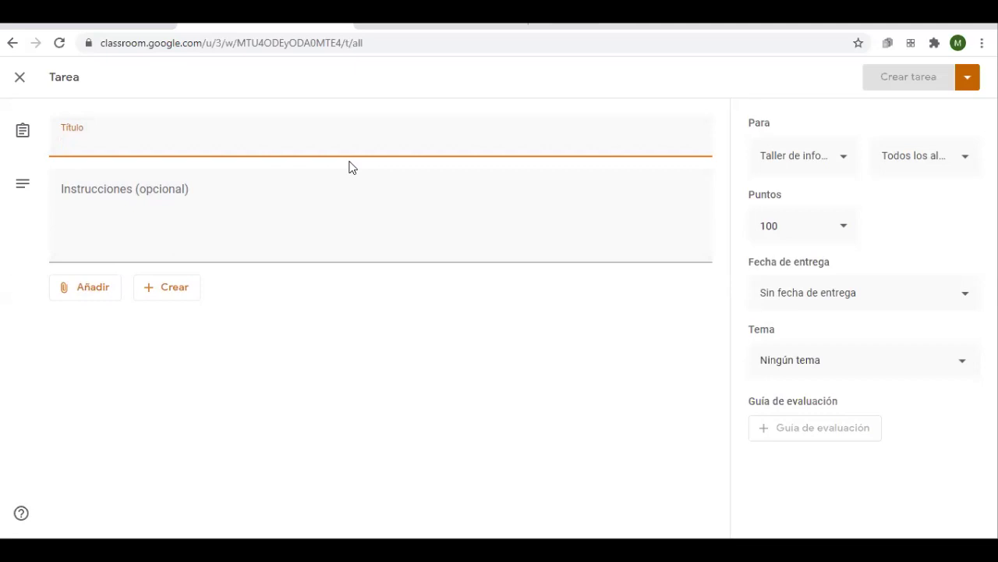
Title the assignment 'Búsqueda'
{"action": "type", "text": "Busqueda"}
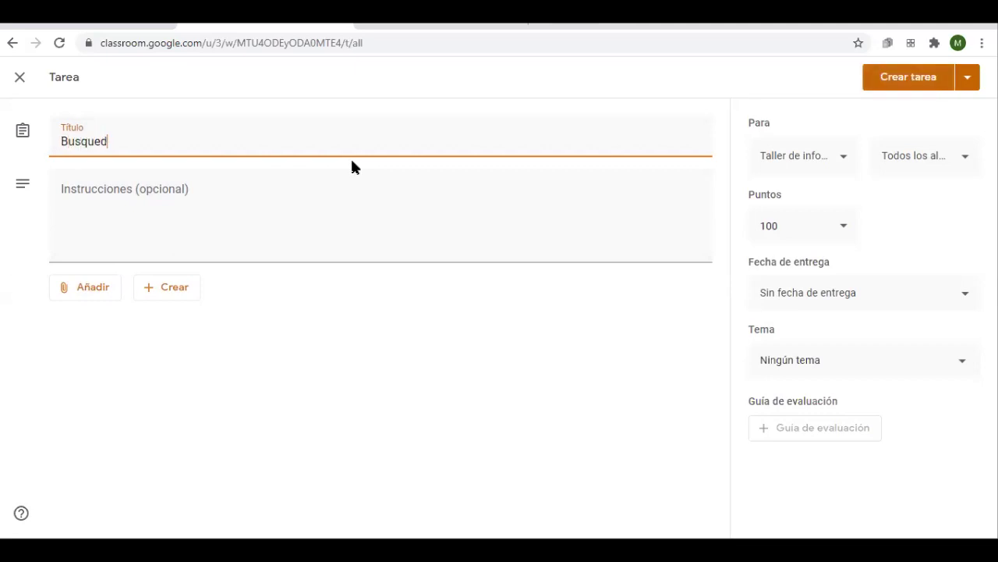
{"action": "key", "text": "BackSpace"}
{"action": "key", "text": "BackSpace"}
{"action": "key", "text": "BackSpace"}
{"action": "key", "text": "BackSpace"}
{"action": "key", "text": "BackSpace"}
{"action": "key", "text": "BackSpace"}
{"action": "type", "text": "úsqueda"}
{"action": "left_click", "coordinate": [122, 191]}
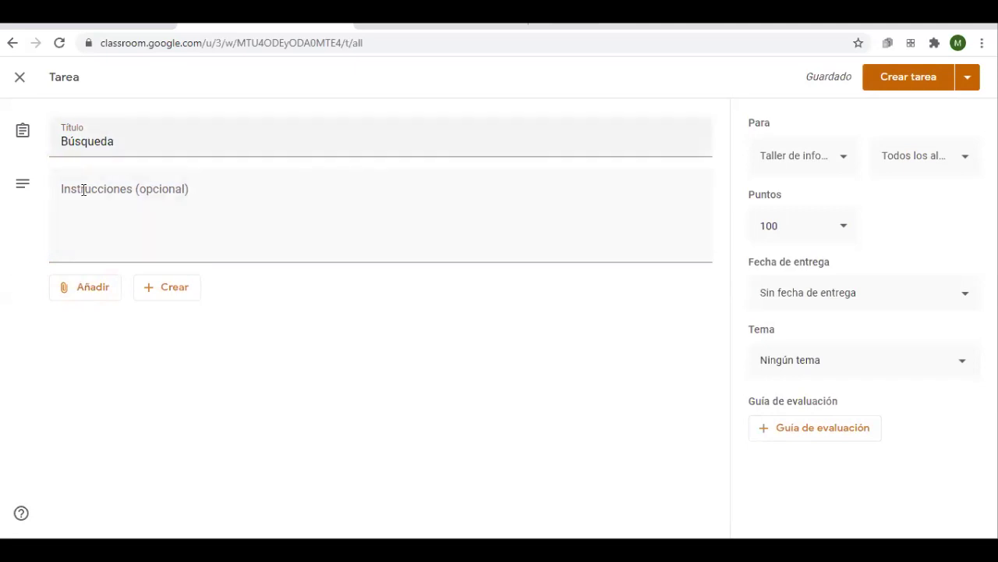
Write instructions: 'Realizar una búsqueda en google sobre animales de la selva. Les dejo el archivo adjunto'
{"action": "left_click", "coordinate": [591, 215]}
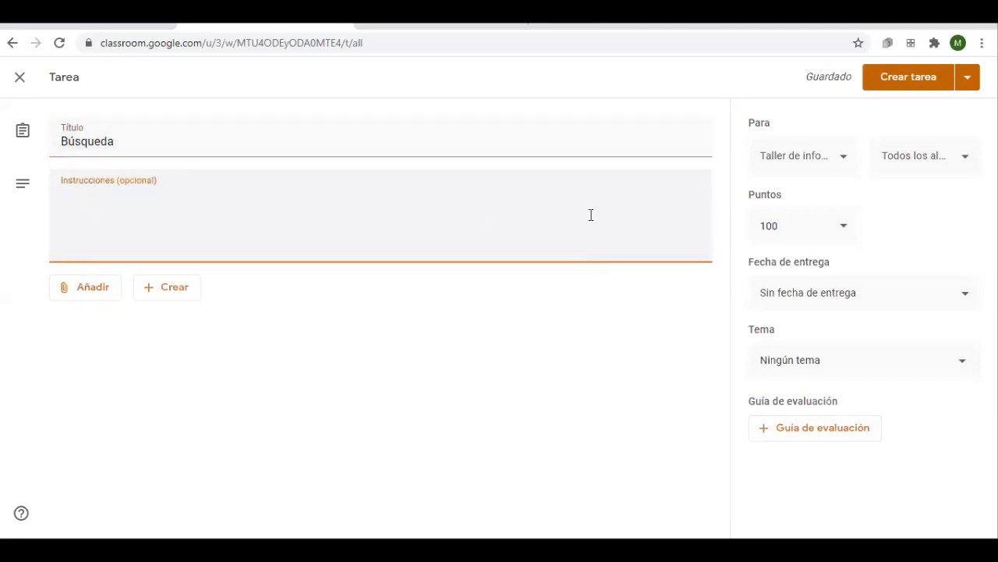
{"action": "type", "text": "Realizar una búsqe"}
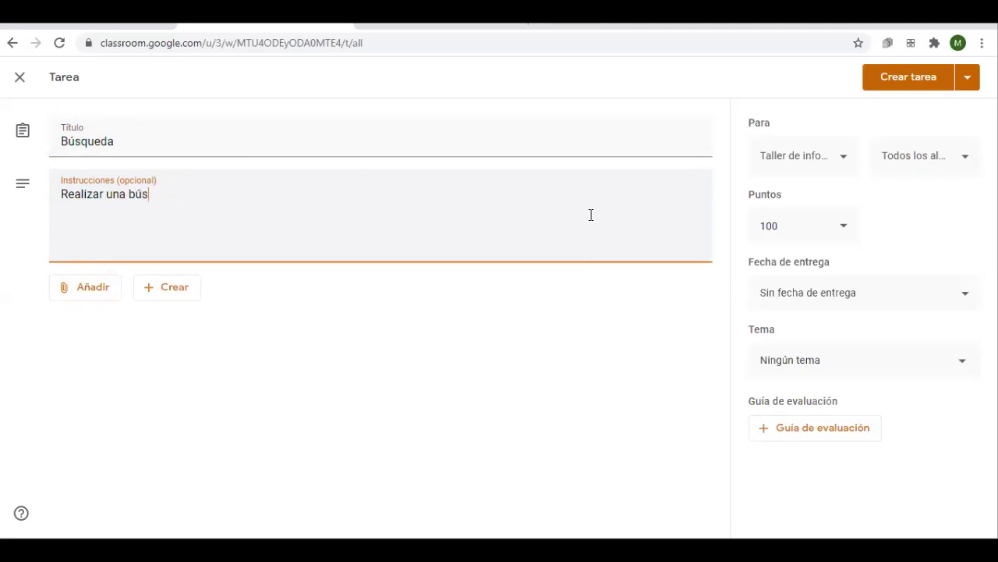
{"action": "key", "text": "BackSpace"}
{"action": "type", "text": "ueda en goo"}
{"action": "type", "text": "lge"}
{"action": "key", "text": "BackSpace"}
{"action": "key", "text": "BackSpace"}
{"action": "key", "text": "BackSpace"}
{"action": "key", "text": "BackSpace"}
{"action": "type", "text": "fgle so"}
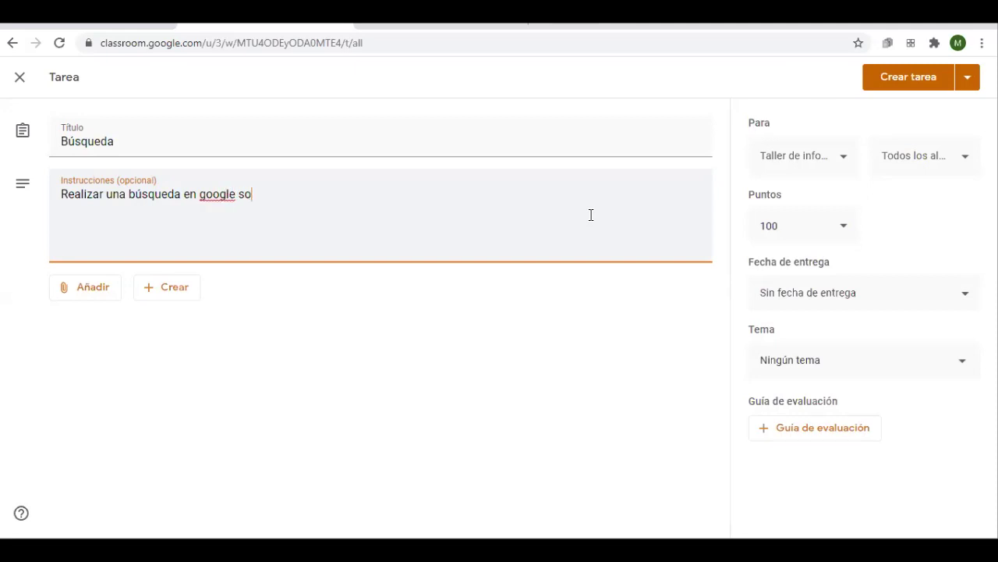
{"action": "type", "text": "bre animales de "}
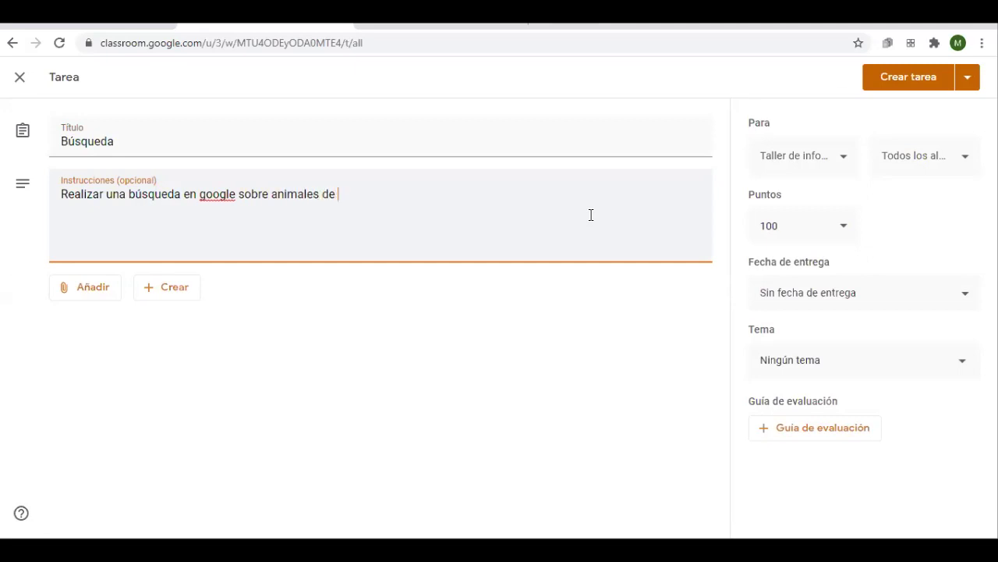
{"action": "type", "text": "la selva. "}
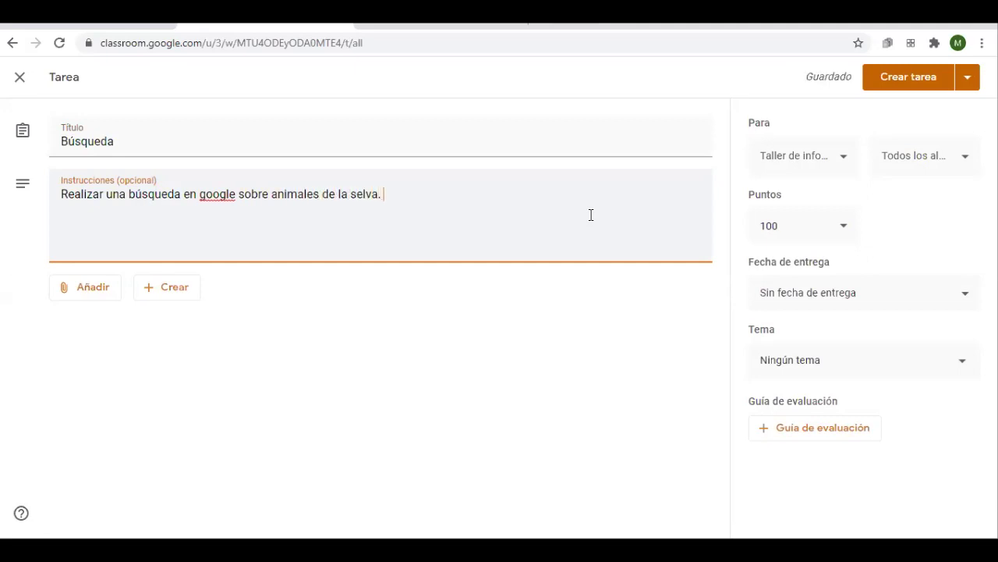
{"action": "type", "text": "Les j"}
{"action": "key", "text": "BackSpace"}
{"action": "key", "text": "BackSpace"}
{"action": "type", "text": "es dejo"}
{"action": "key", "text": "BackSpace"}
{"action": "key", "text": "BackSpace"}
{"action": "type", "text": "jo el archivo adjunto"}
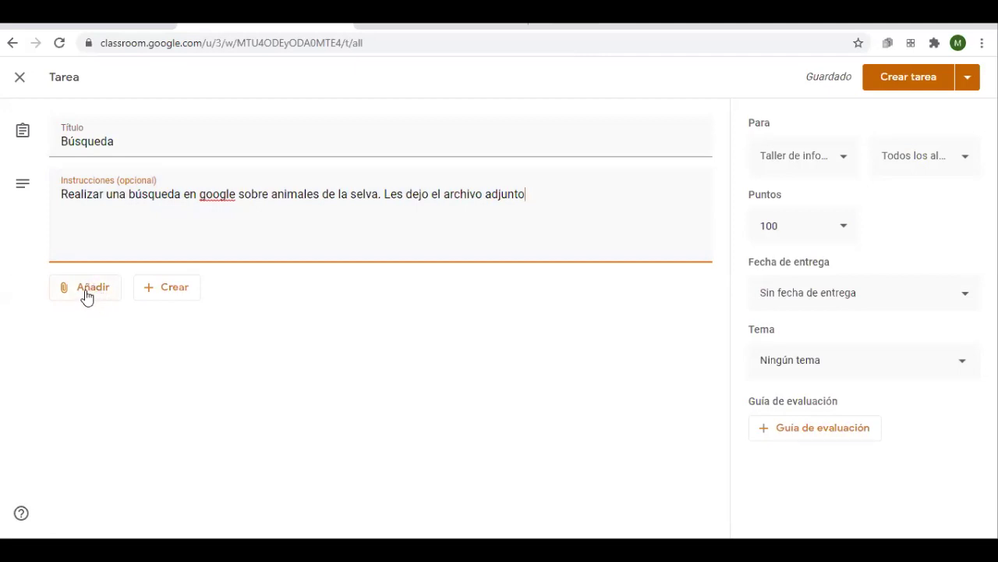
Attach the first YouTube result for 'animales de la selva' to the assignment
{"action": "left_click", "coordinate": [85, 296]}
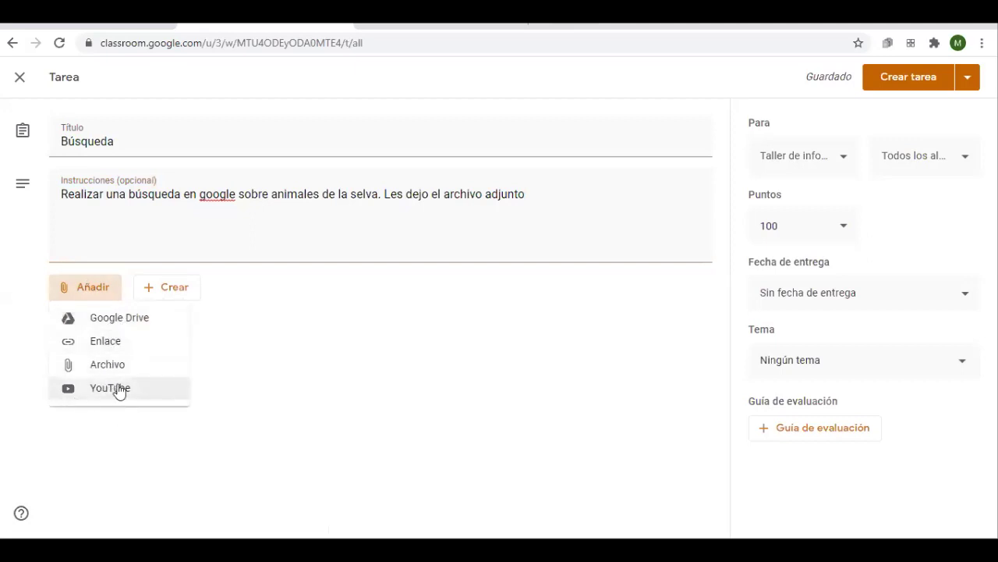
{"action": "left_click", "coordinate": [123, 385]}
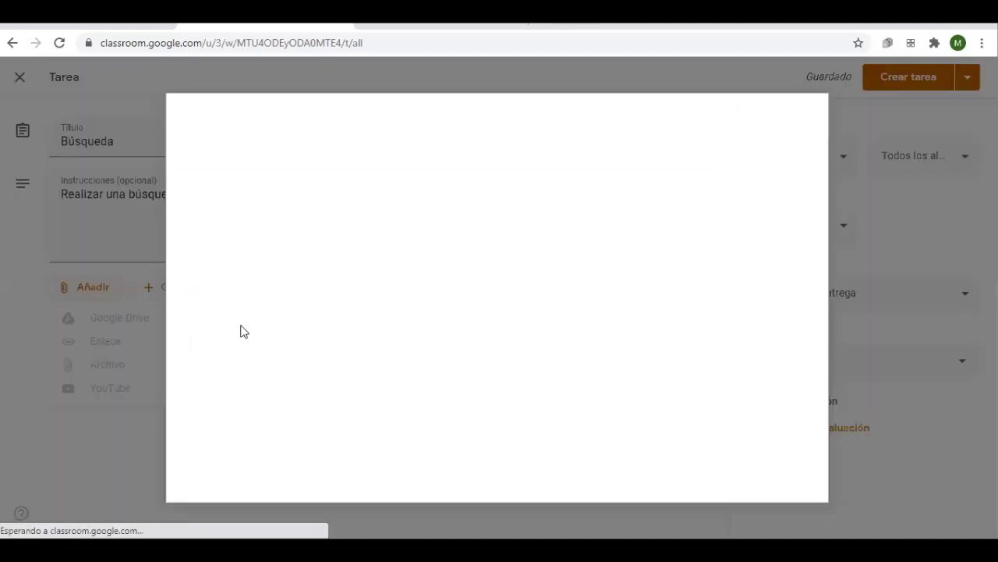
{"action": "left_click", "coordinate": [318, 197]}
{"action": "type", "text": "animales "}
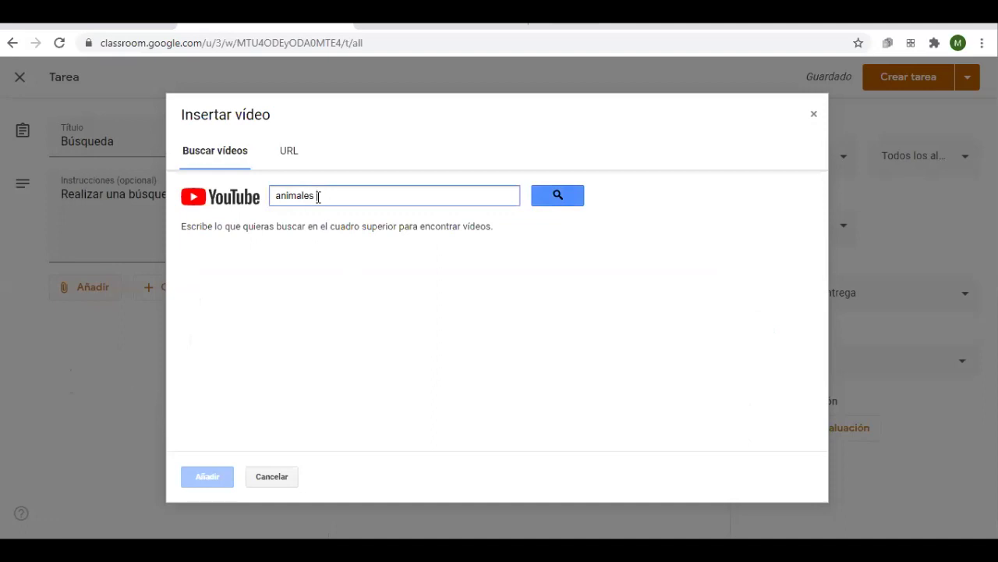
{"action": "type", "text": "de la selva"}
{"action": "key", "text": "Return"}
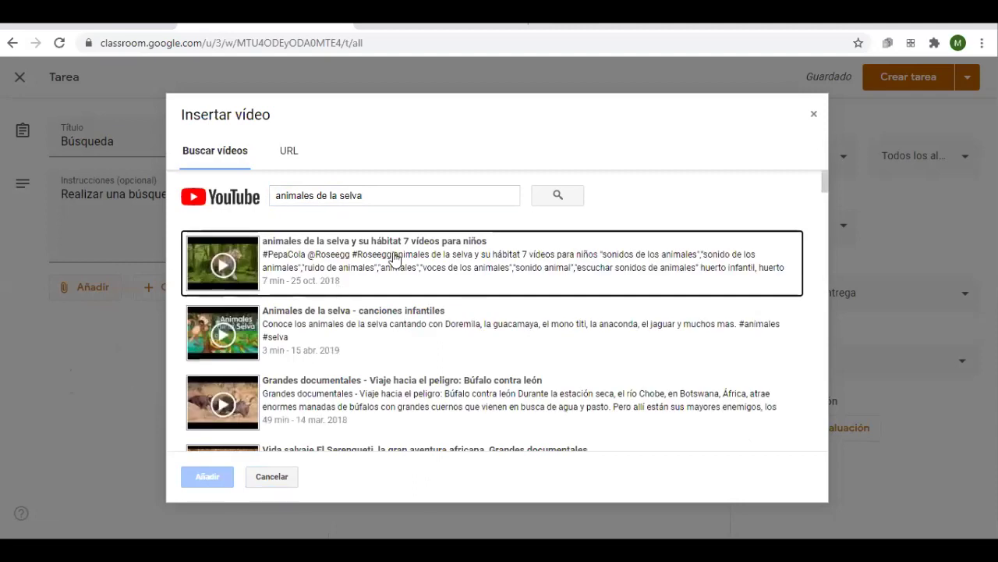
{"action": "left_click", "coordinate": [343, 270]}
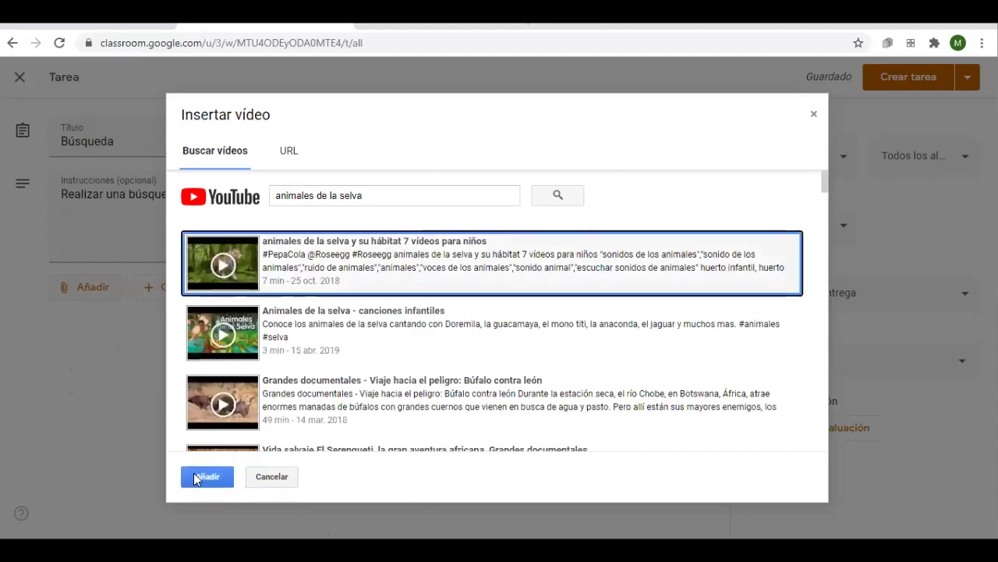
{"action": "left_click", "coordinate": [207, 476]}
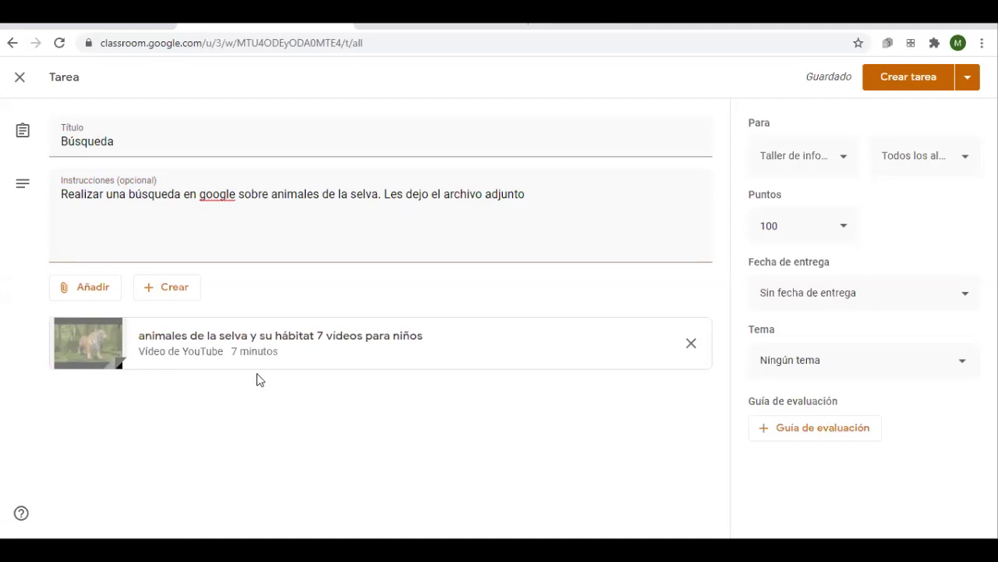
Upload juegos 1ro.pptx from the computer as an attachment and check its student access options
{"action": "left_click", "coordinate": [78, 290]}
{"action": "left_click", "coordinate": [121, 365]}
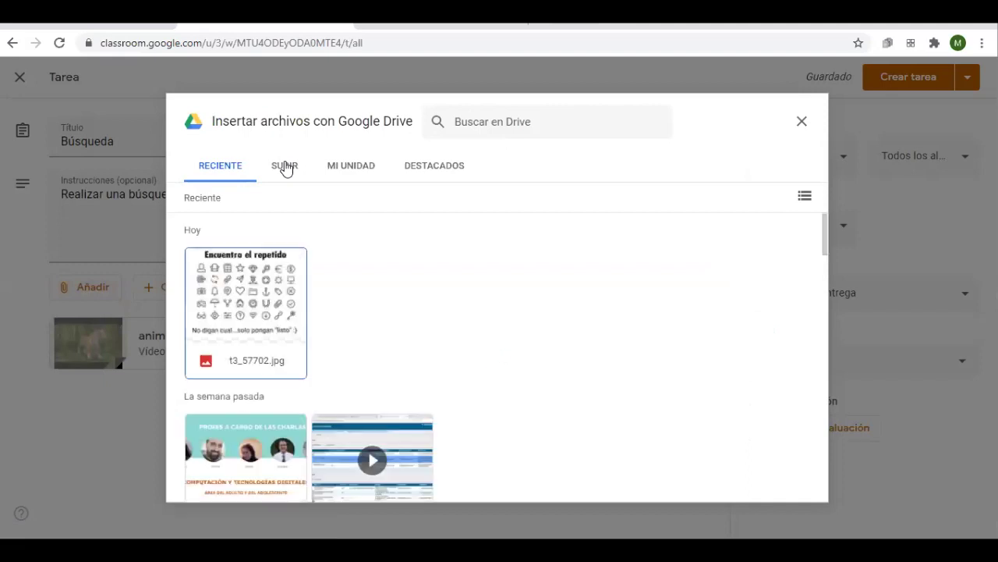
{"action": "scroll", "coordinate": [615, 290], "scroll_direction": "down", "scroll_amount": 10}
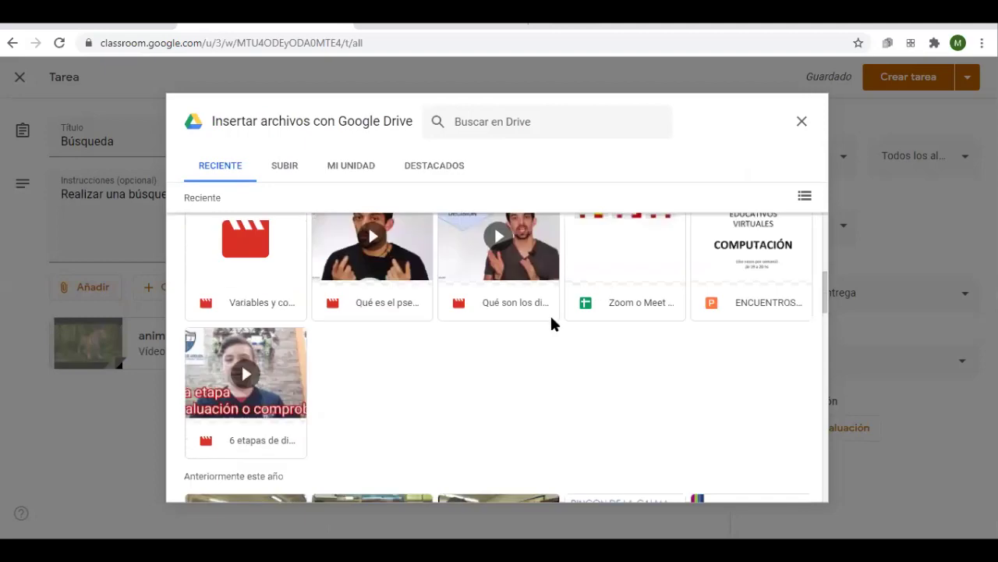
{"action": "scroll", "coordinate": [524, 349], "scroll_direction": "down", "scroll_amount": 3}
{"action": "scroll", "coordinate": [433, 383], "scroll_direction": "up", "scroll_amount": 12}
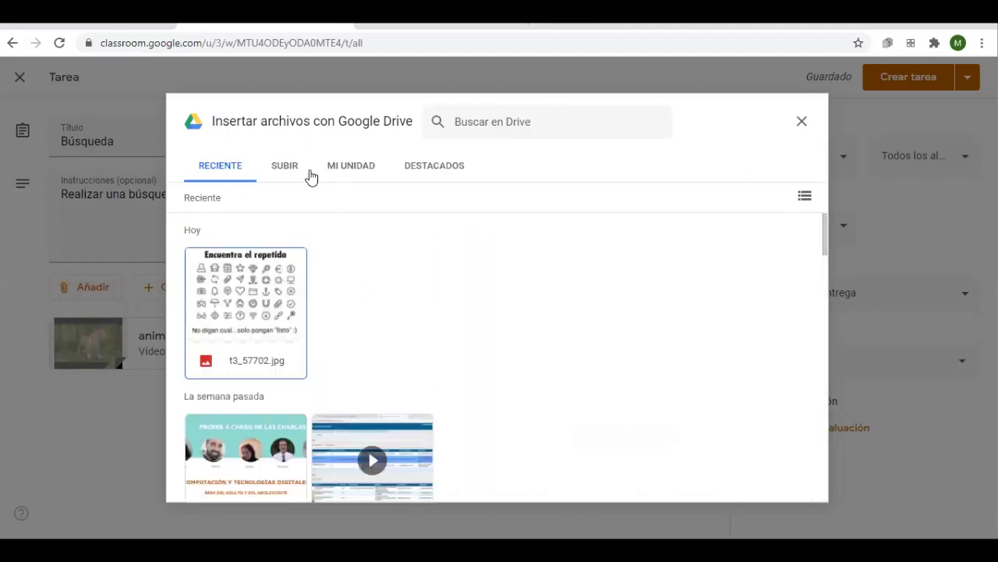
{"action": "left_click", "coordinate": [277, 178]}
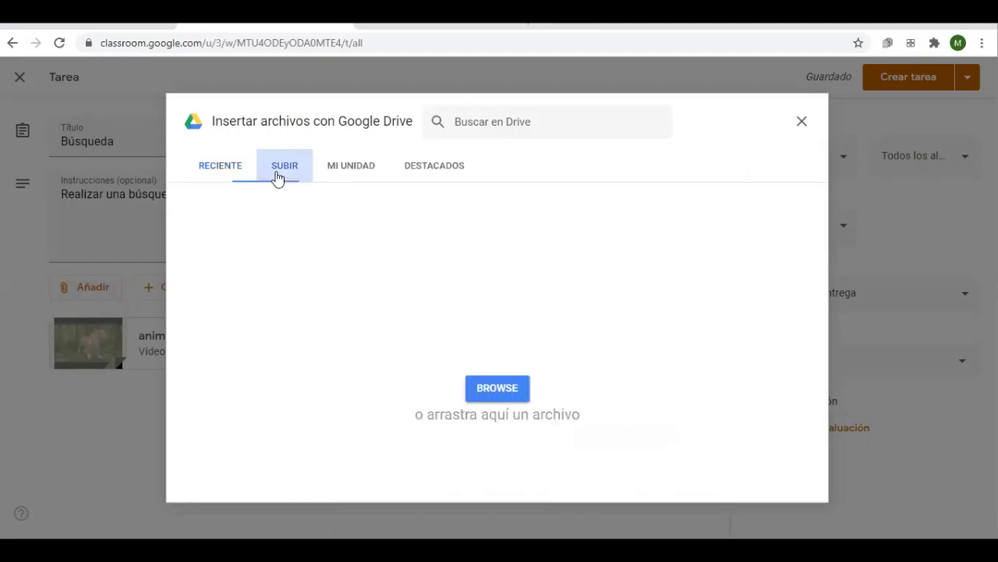
{"action": "left_click", "coordinate": [496, 387]}
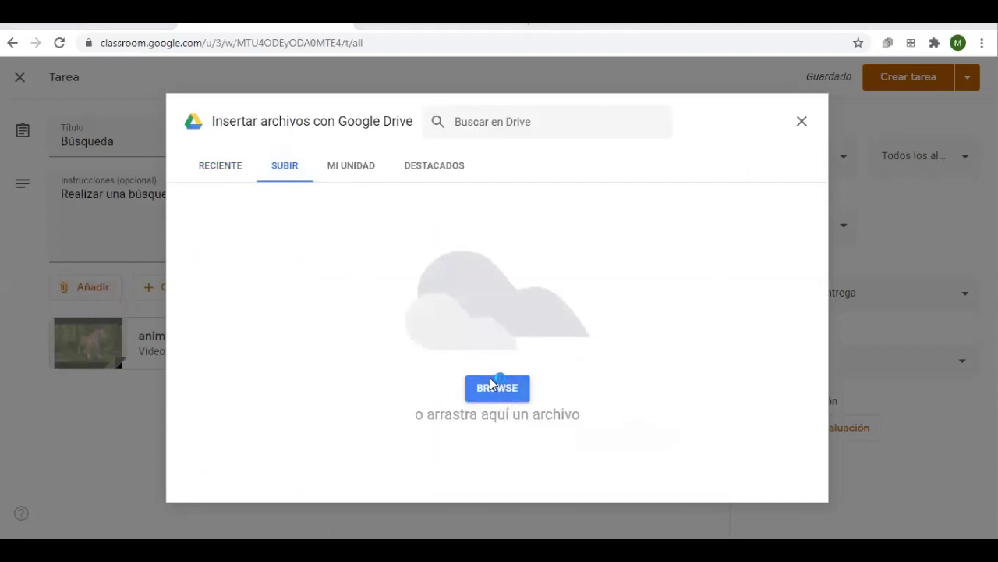
{"action": "left_click_drag", "start_coordinate": [772, 198], "coordinate": [733, 367]}
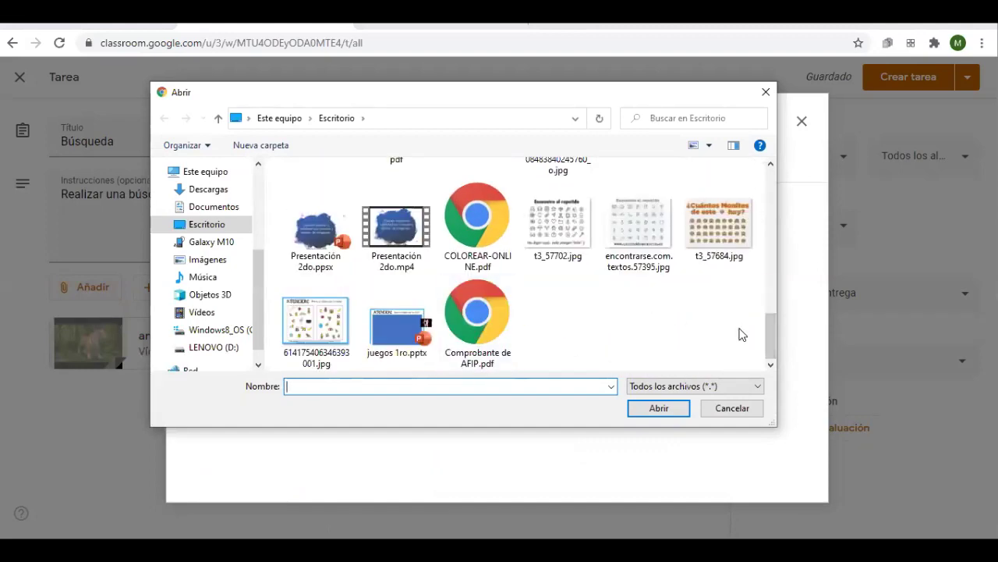
{"action": "double_click", "coordinate": [398, 328]}
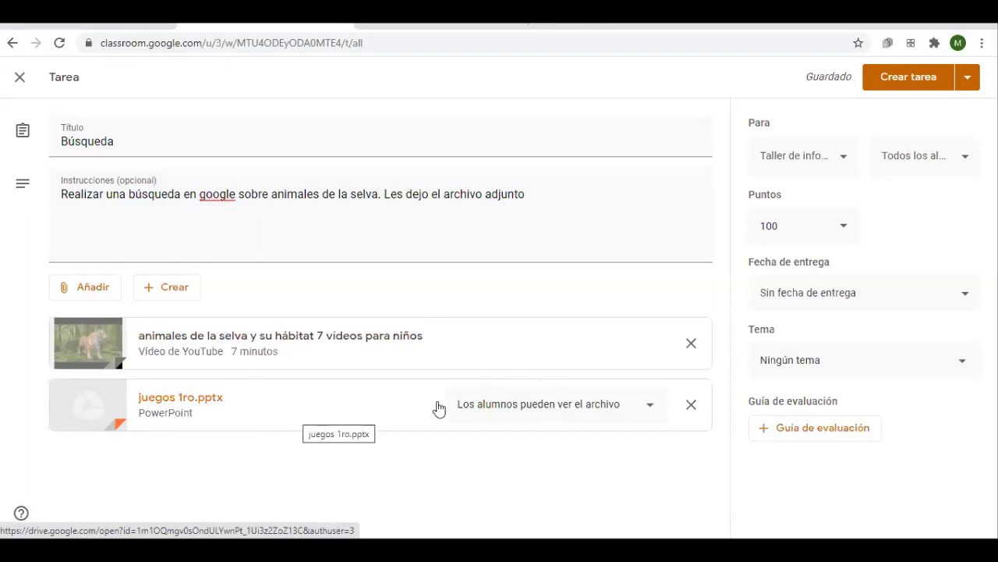
{"action": "left_click", "coordinate": [484, 411]}
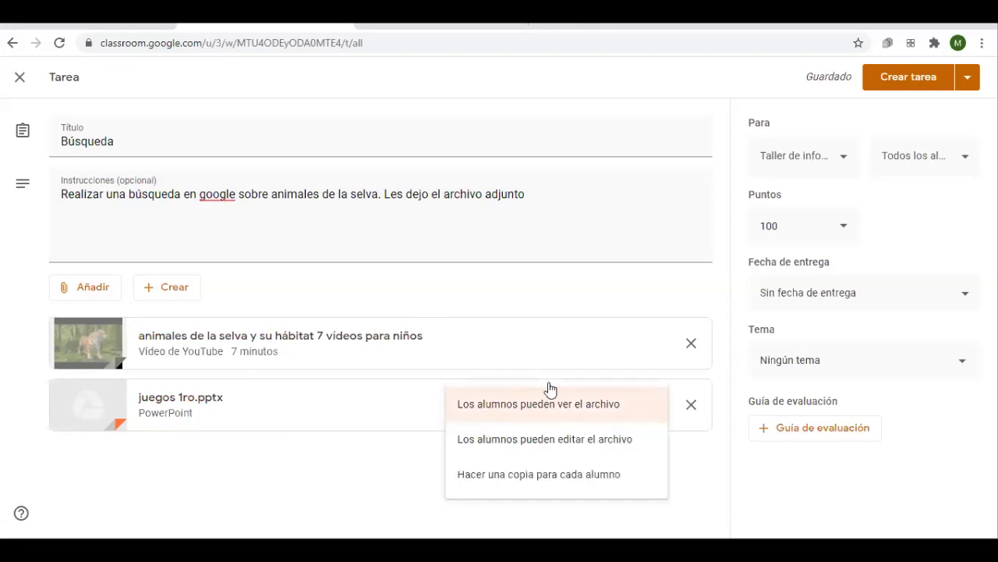
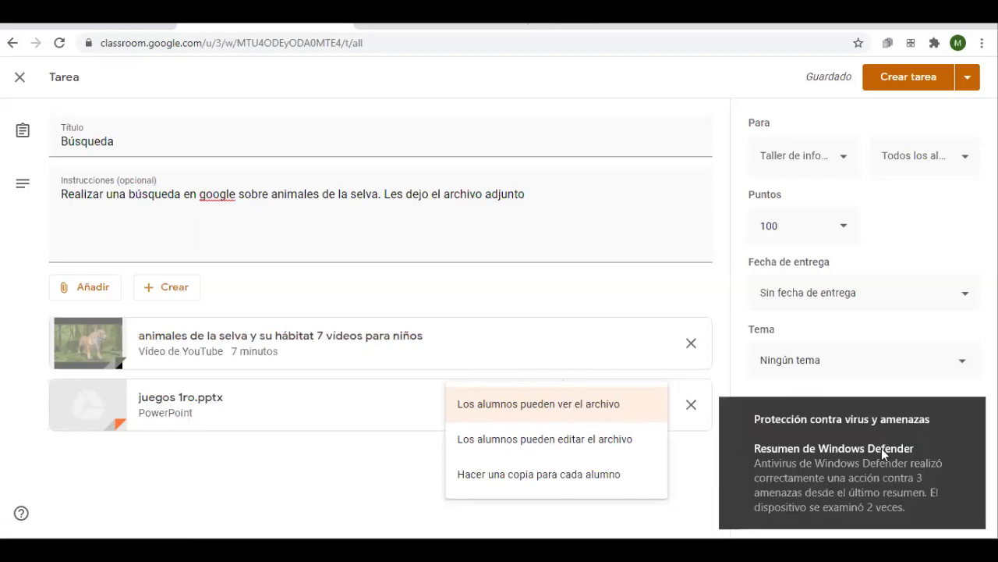
Make juegos 1ro.pptx view-only for students and review which classes receive Búsqueda
{"action": "left_click", "coordinate": [971, 412]}
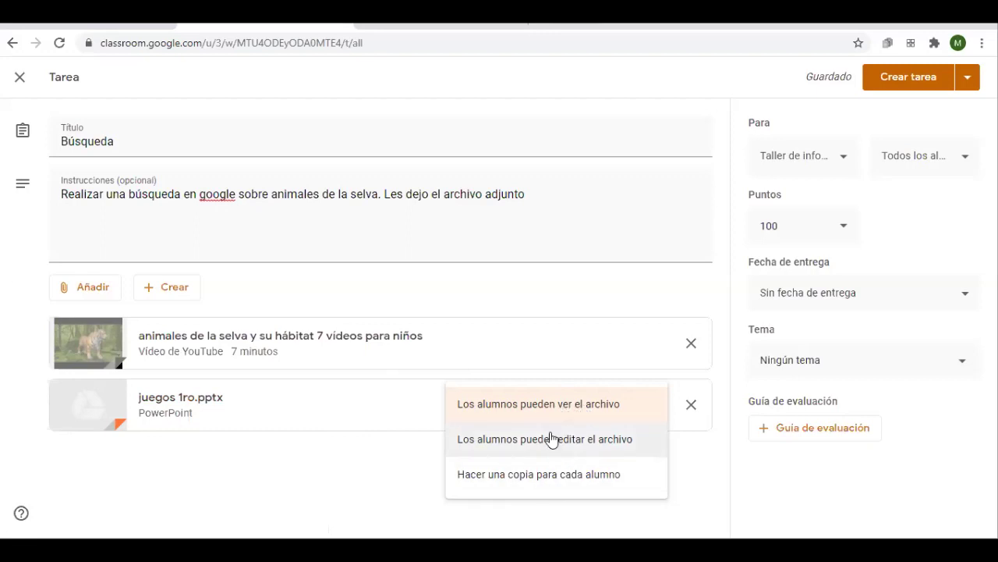
{"action": "left_click", "coordinate": [553, 408]}
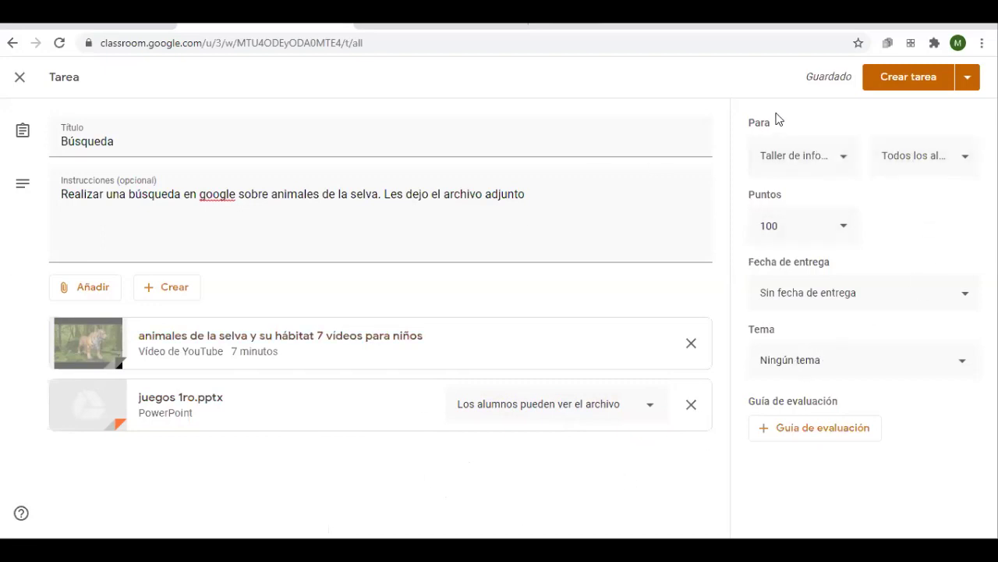
{"action": "left_click", "coordinate": [820, 161]}
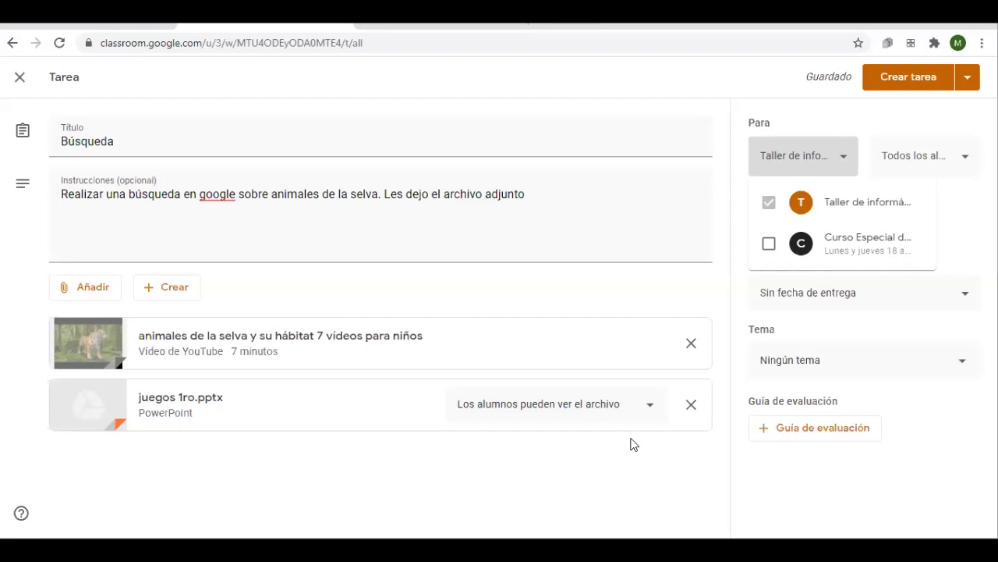
{"action": "left_click", "coordinate": [965, 154]}
{"action": "left_click", "coordinate": [966, 166]}
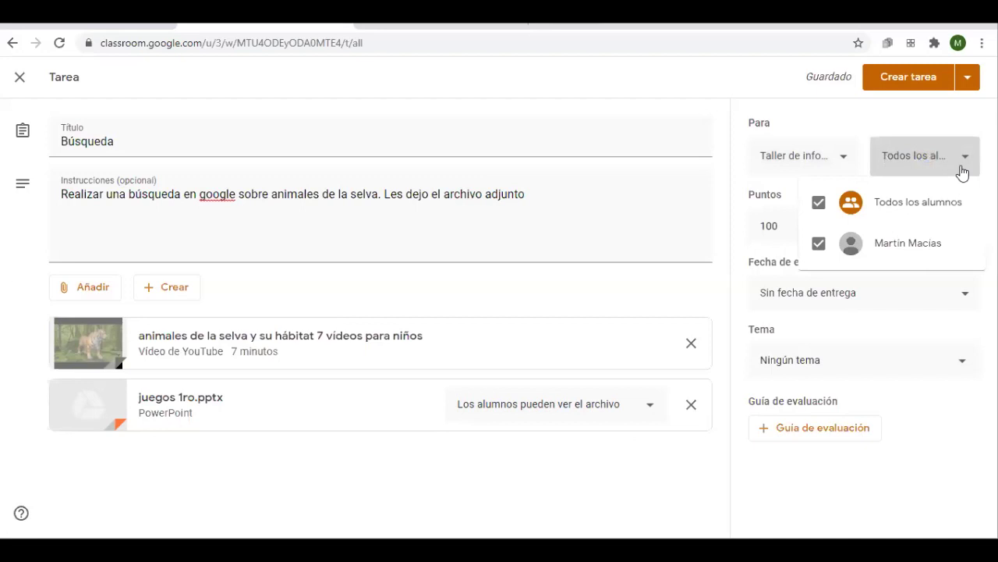
{"action": "left_click", "coordinate": [819, 243]}
{"action": "left_click", "coordinate": [818, 244]}
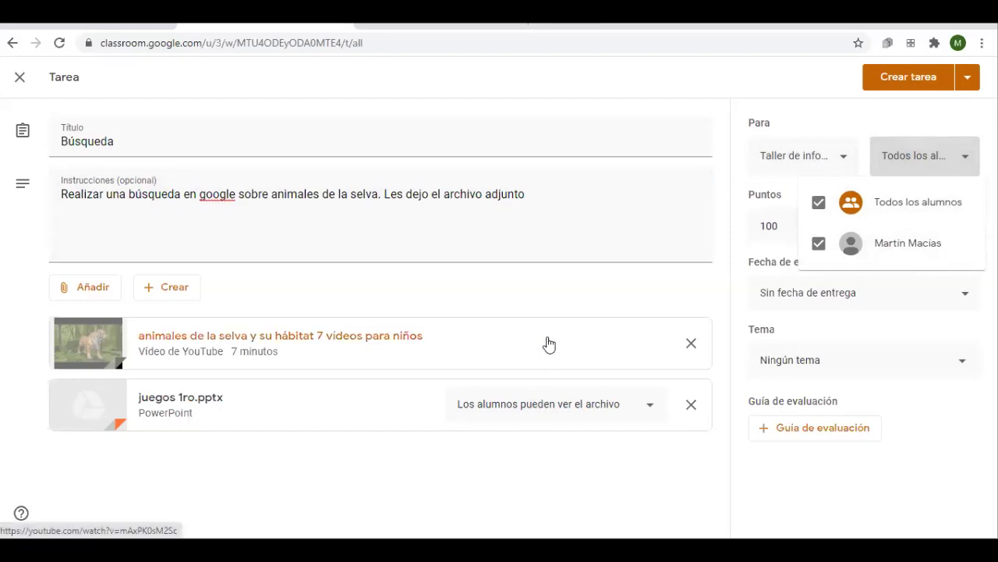
{"action": "left_click", "coordinate": [741, 363]}
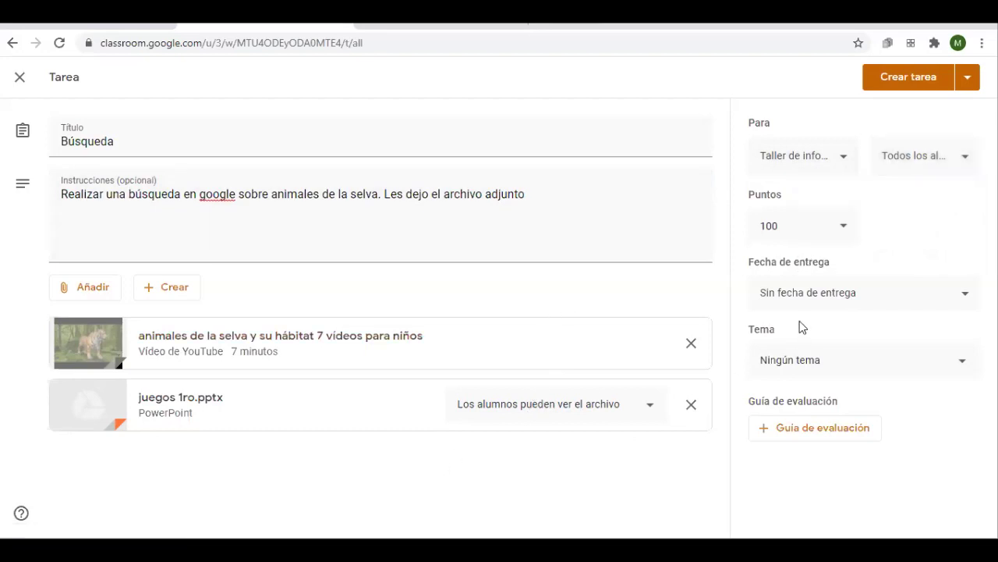
{"action": "left_click", "coordinate": [840, 227]}
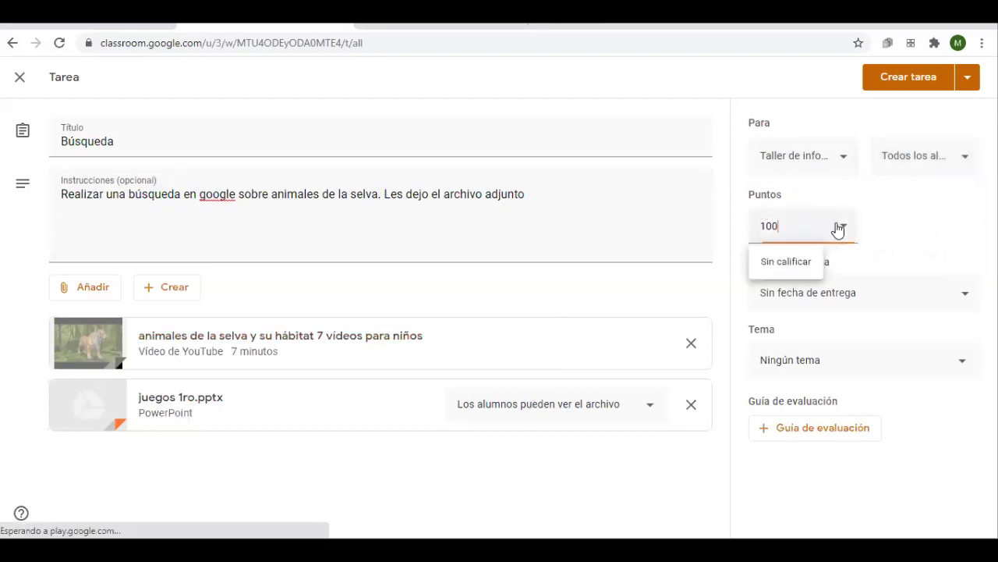
{"action": "left_click", "coordinate": [803, 271]}
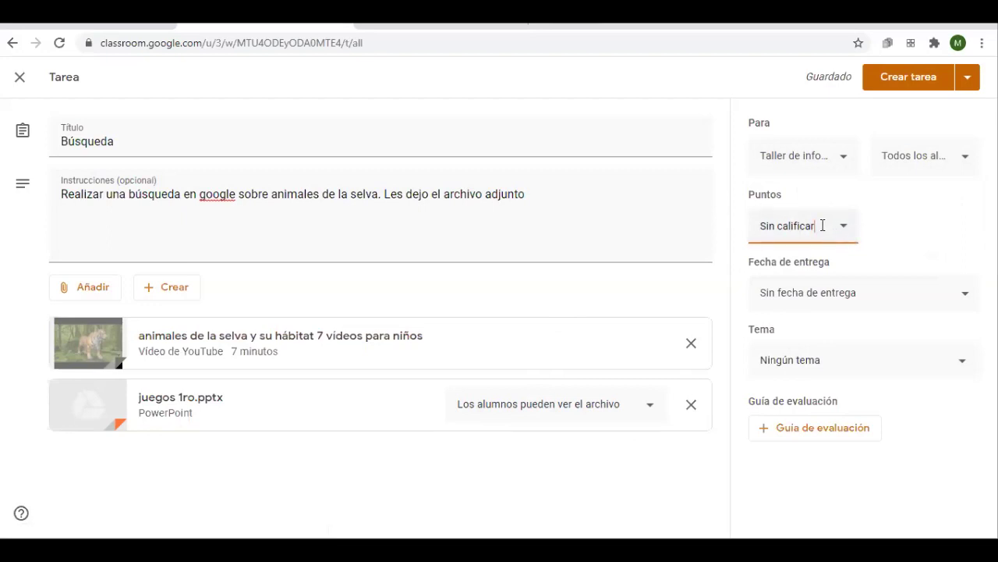
{"action": "left_click_drag", "start_coordinate": [820, 225], "coordinate": [711, 237]}
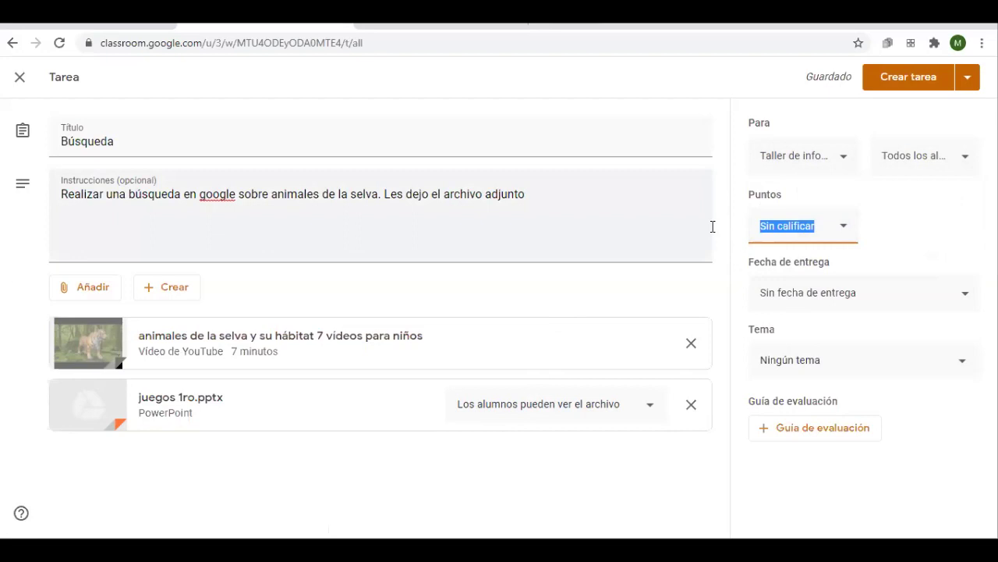
{"action": "type", "text": "100"}
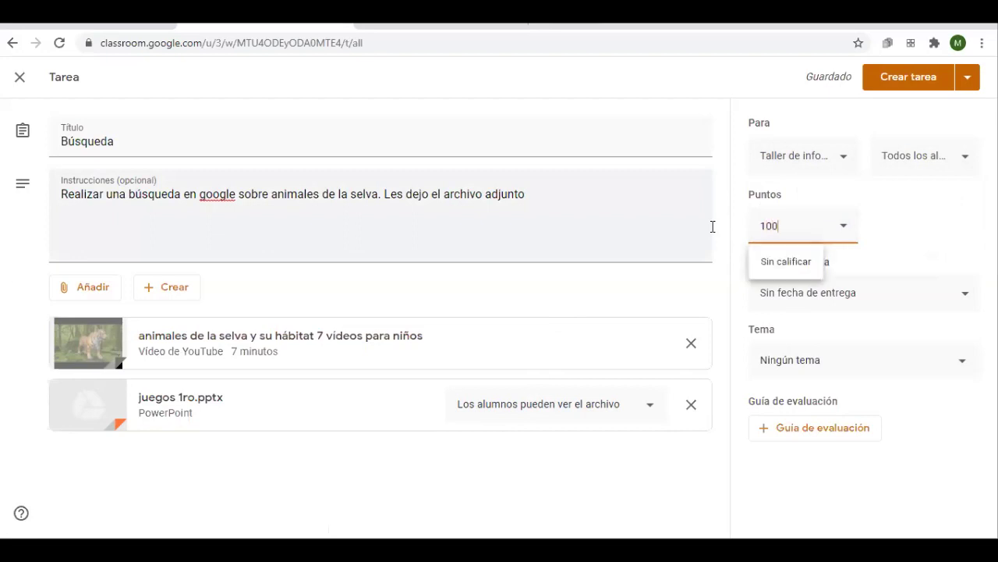
{"action": "left_click", "coordinate": [943, 244]}
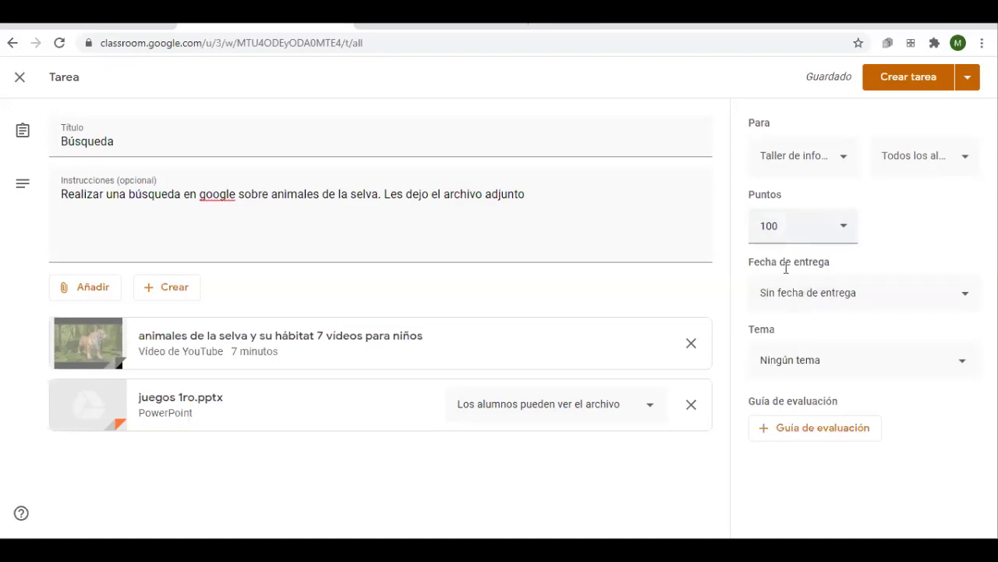
Give Búsqueda a due date of Thursday 10 September 2020 with no time
{"action": "left_click", "coordinate": [797, 301]}
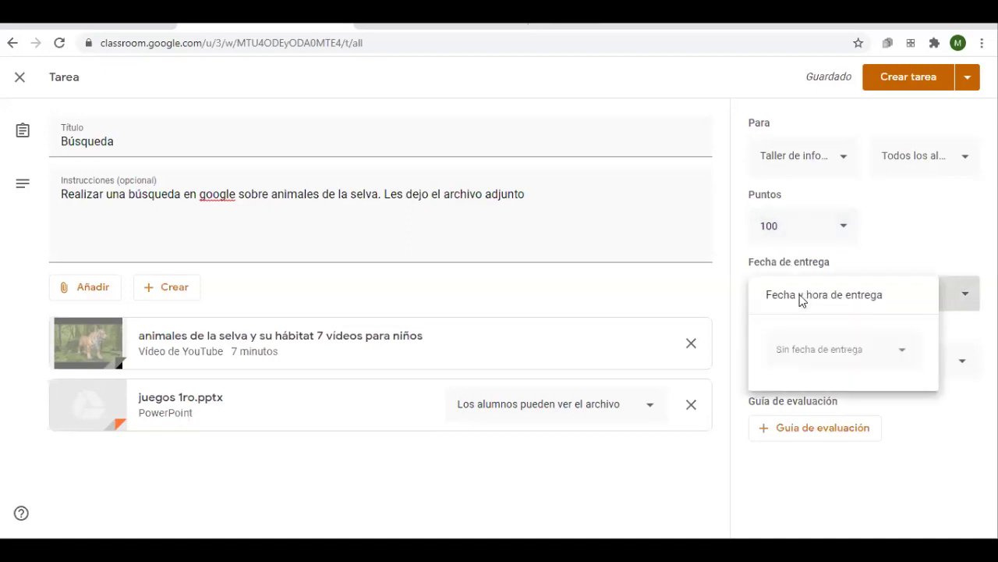
{"action": "left_click", "coordinate": [882, 238]}
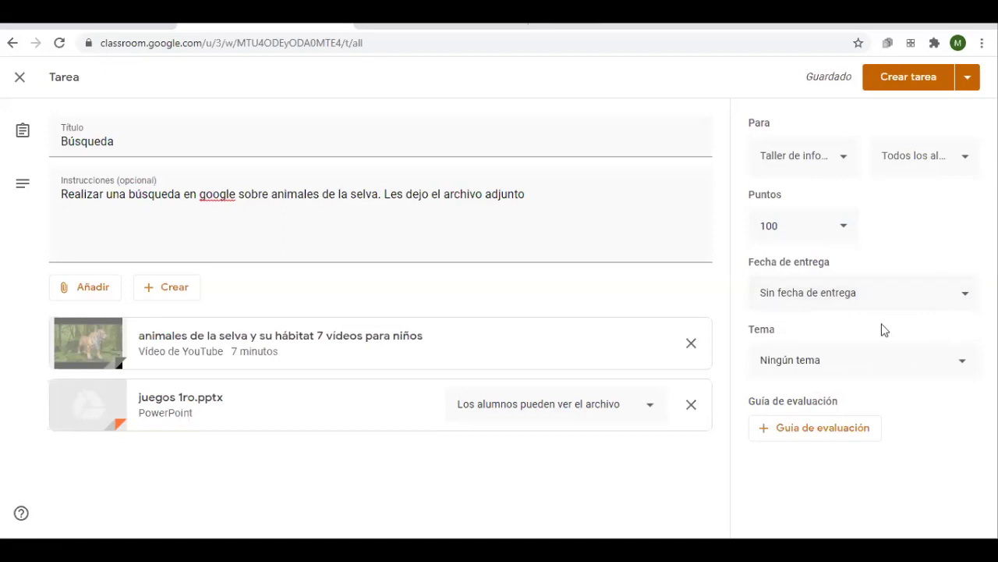
{"action": "left_click", "coordinate": [833, 306]}
{"action": "left_click", "coordinate": [829, 357]}
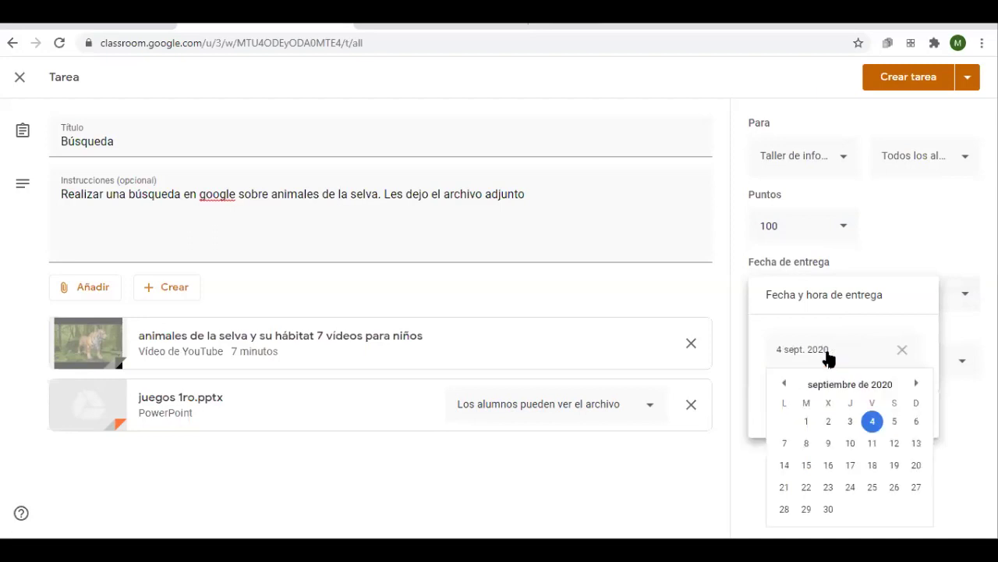
{"action": "left_click", "coordinate": [850, 445]}
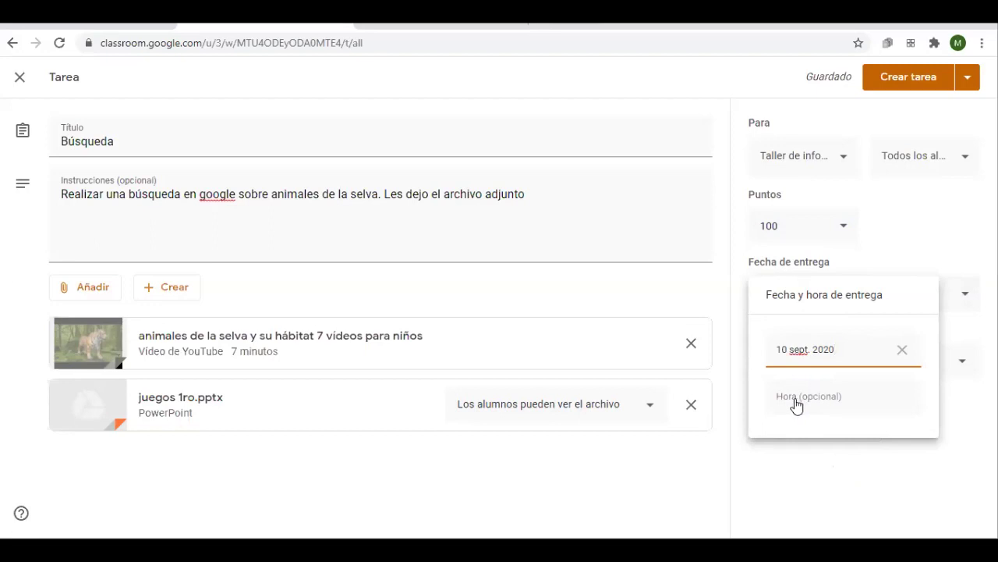
{"action": "left_click", "coordinate": [801, 461]}
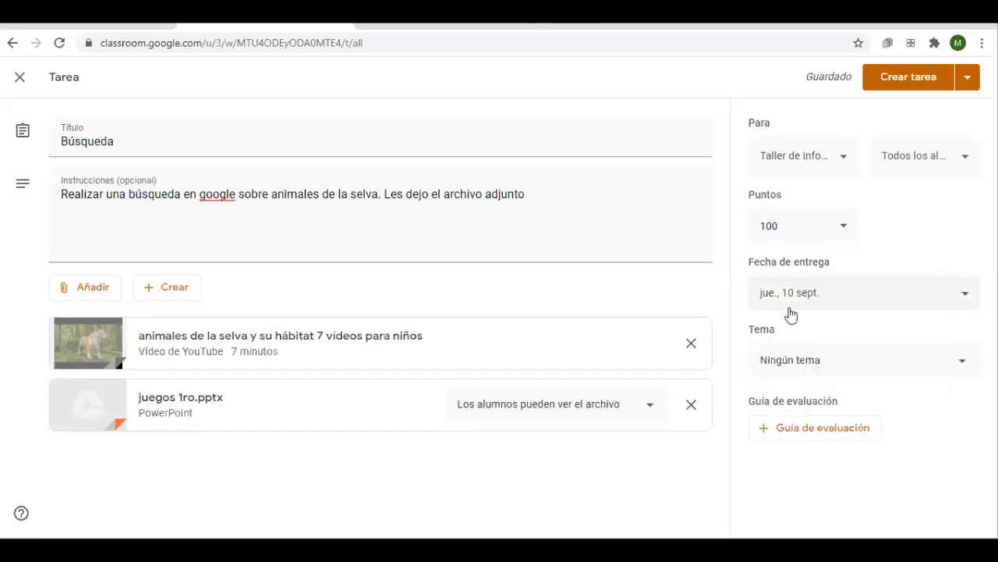
{"action": "left_click", "coordinate": [773, 367]}
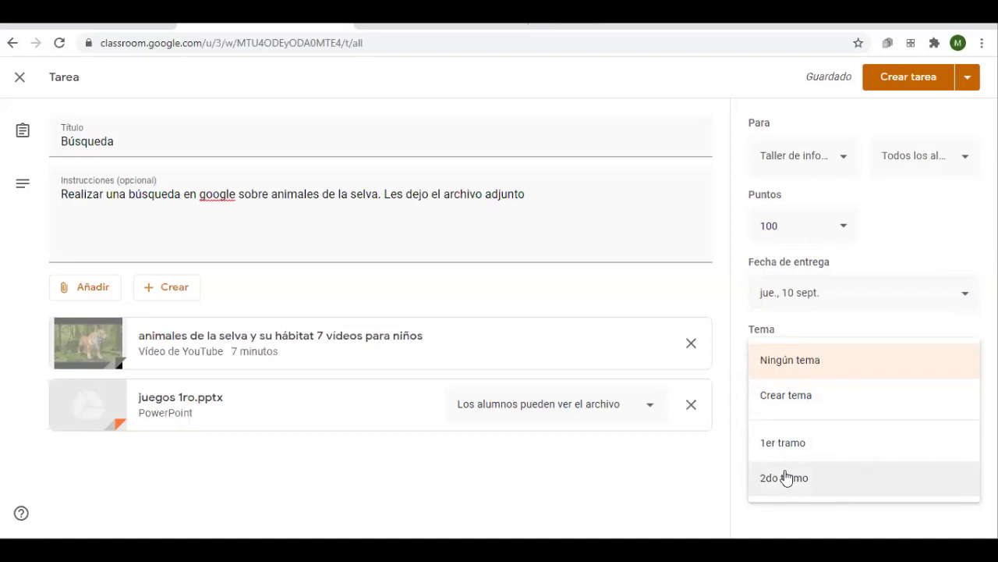
Put Búsqueda under the 1er tramo topic and show the Guía de evaluación options
{"action": "left_click", "coordinate": [781, 448]}
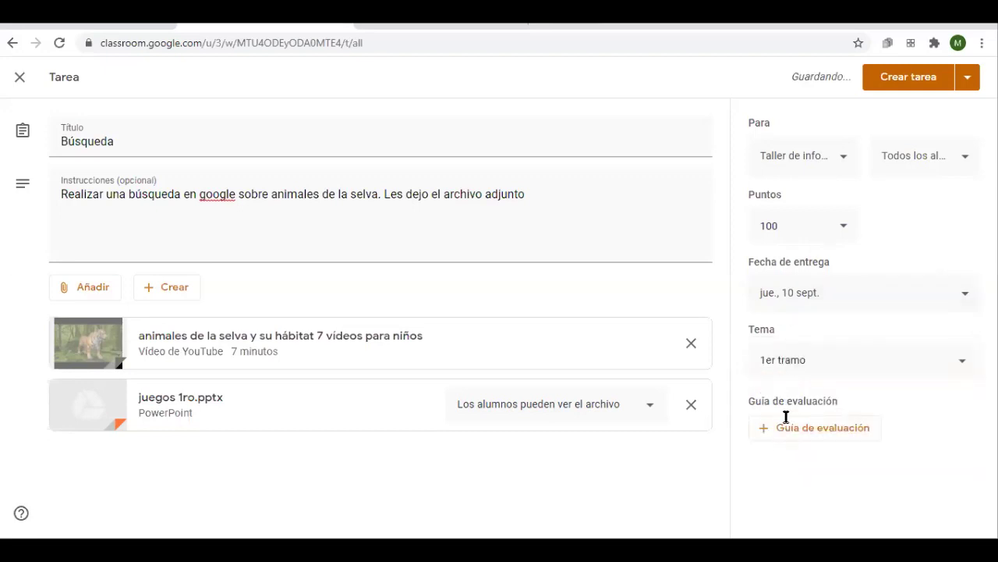
{"action": "left_click", "coordinate": [782, 426]}
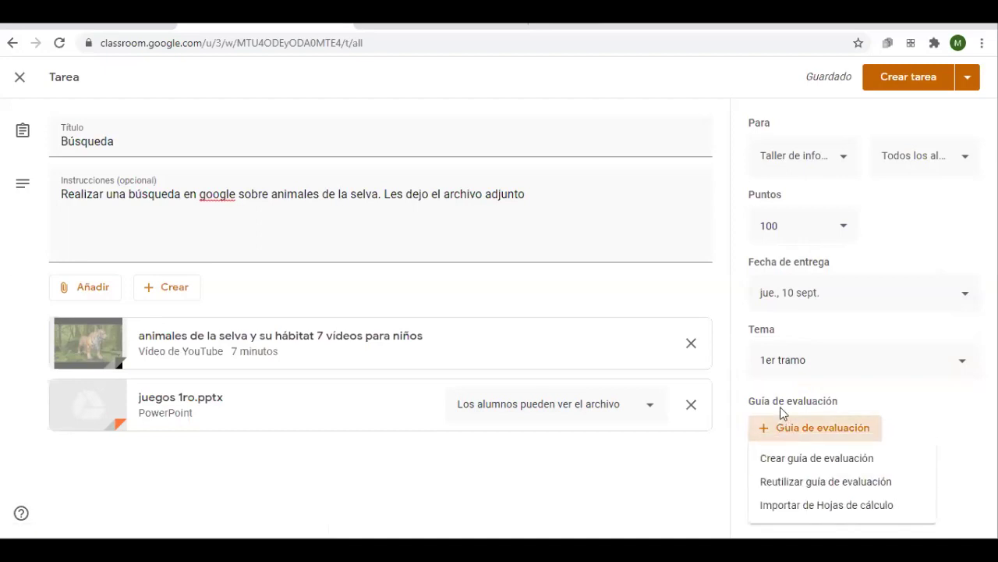
{"action": "left_click", "coordinate": [807, 466]}
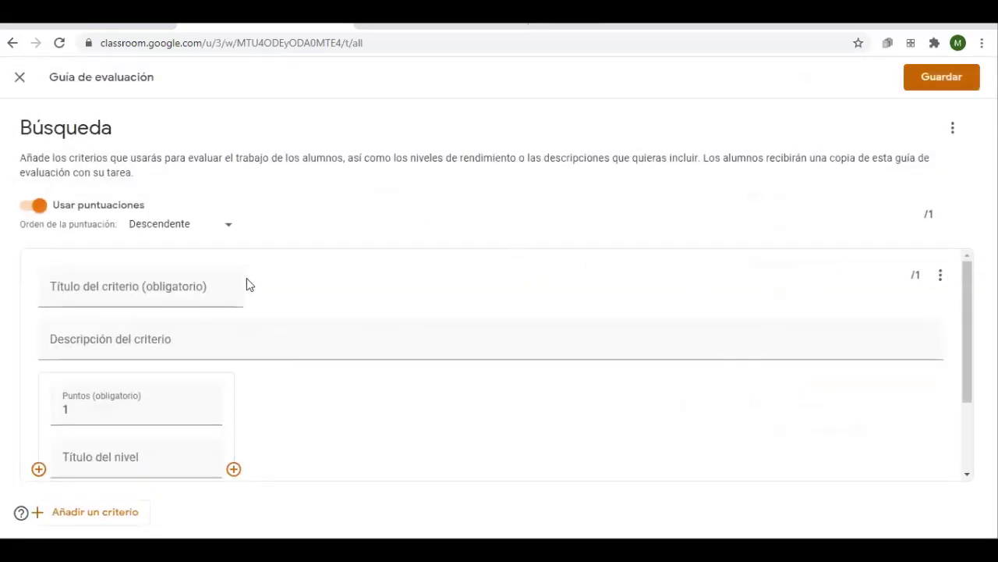
{"action": "scroll", "coordinate": [246, 286], "scroll_direction": "down", "scroll_amount": 2}
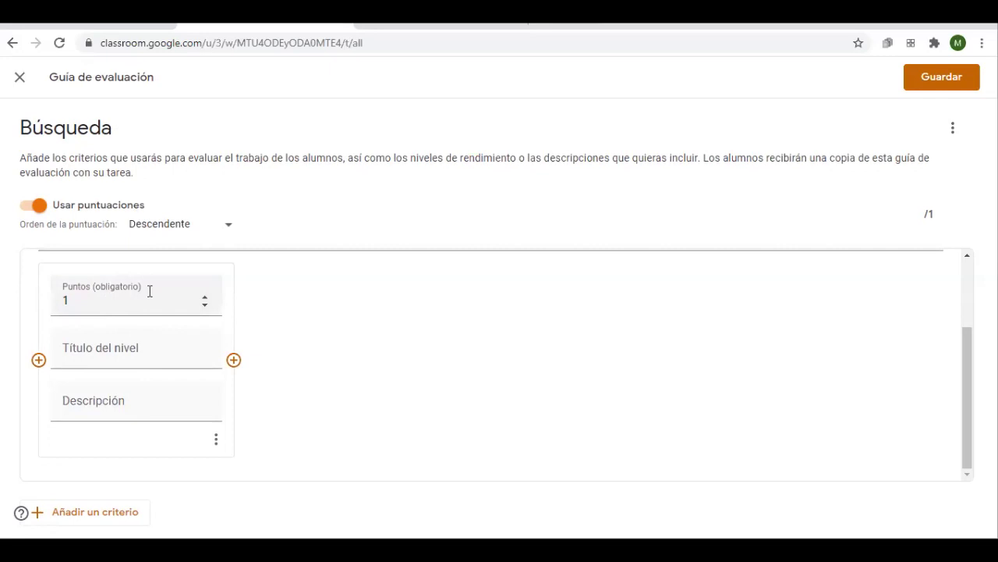
{"action": "left_click", "coordinate": [205, 296]}
{"action": "left_click", "coordinate": [205, 297]}
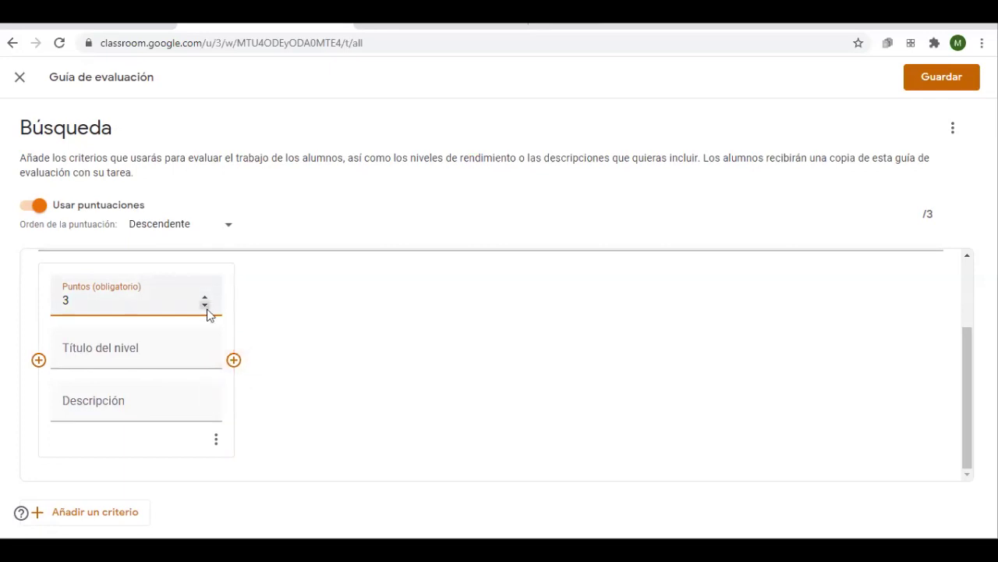
{"action": "left_click", "coordinate": [206, 306]}
{"action": "left_click", "coordinate": [206, 306]}
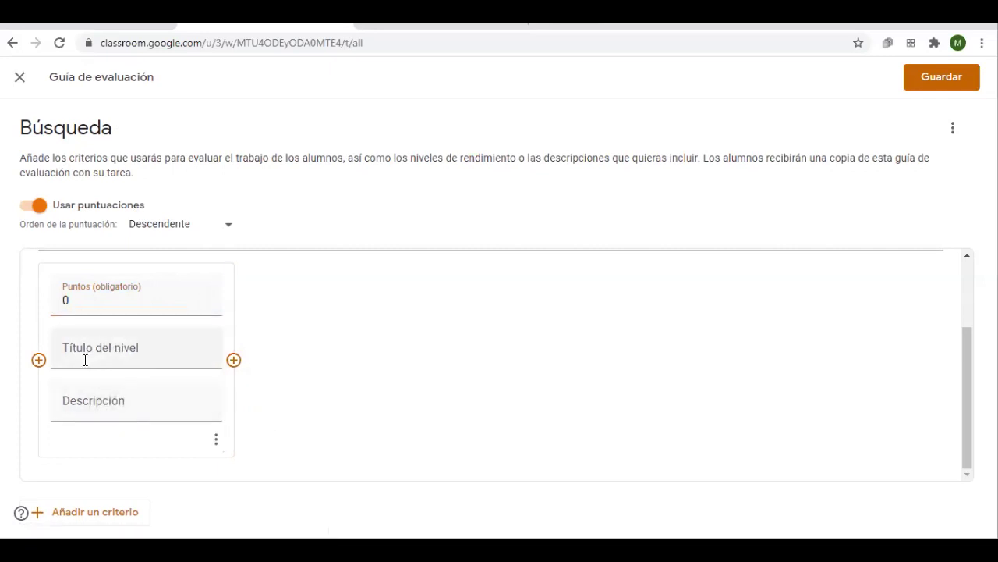
{"action": "left_click", "coordinate": [20, 77]}
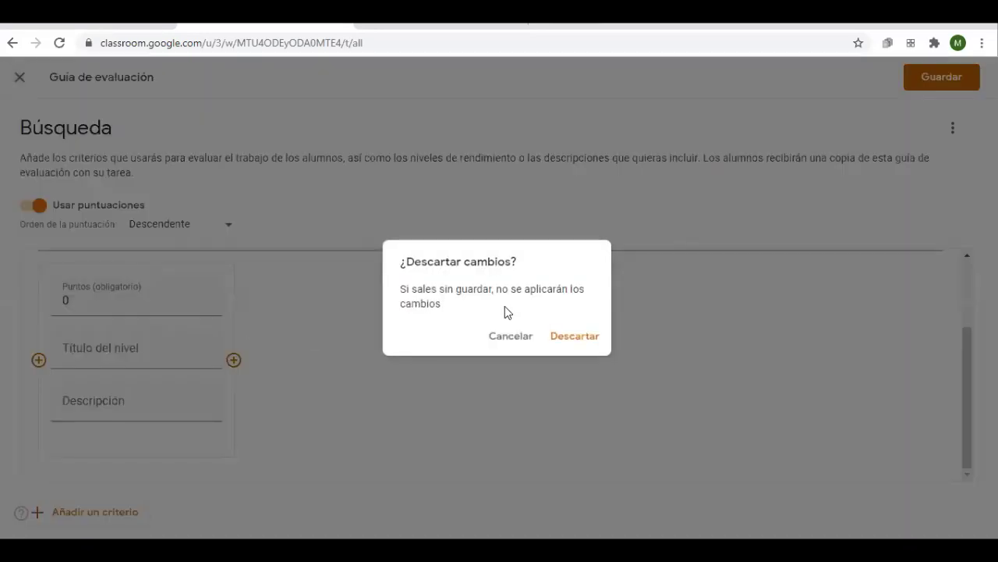
{"action": "left_click", "coordinate": [569, 335]}
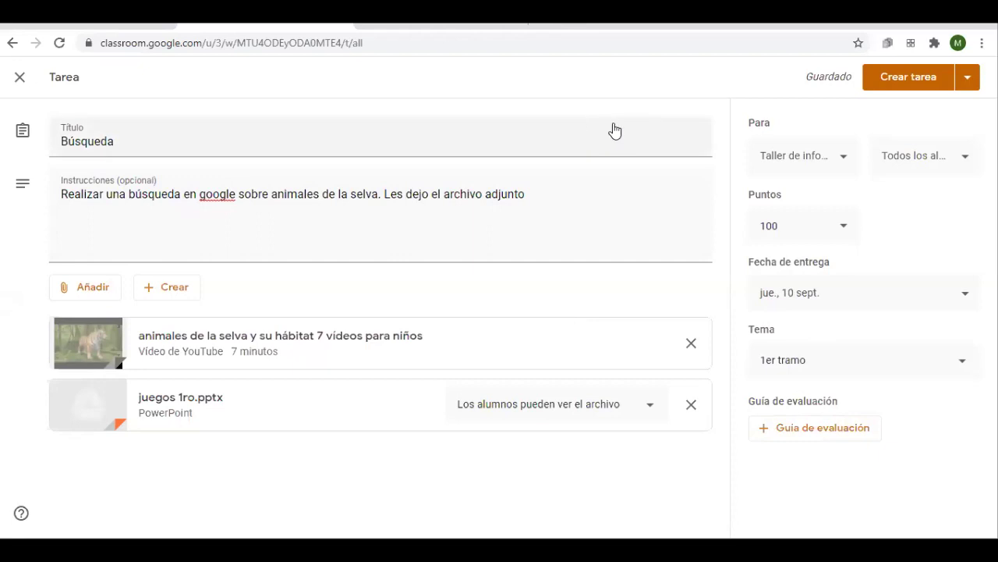
Publish Búsqueda right away using Crear tarea from the publish menu
{"action": "left_click", "coordinate": [966, 78]}
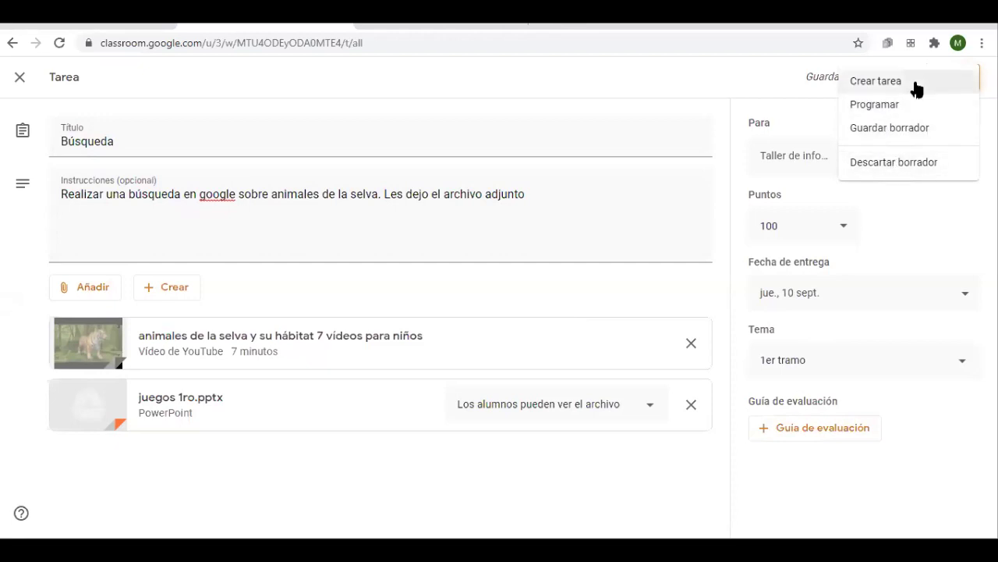
{"action": "left_click", "coordinate": [880, 91]}
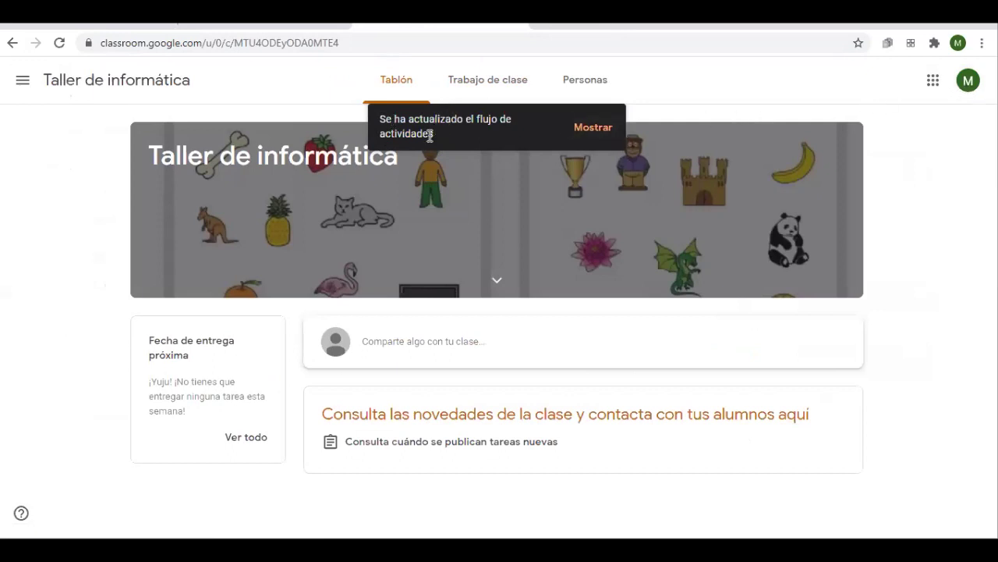
Load the newly posted items into the Taller de informática stream and browse them
{"action": "left_click", "coordinate": [584, 135]}
{"action": "scroll", "coordinate": [446, 429], "scroll_direction": "down", "scroll_amount": 1}
{"action": "scroll", "coordinate": [426, 177], "scroll_direction": "up", "scroll_amount": 1}
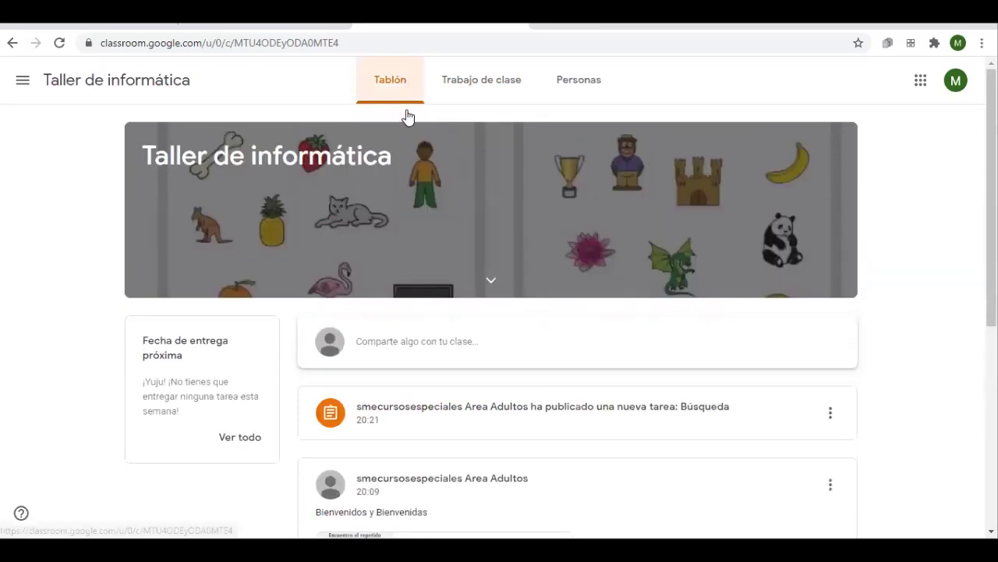
{"action": "scroll", "coordinate": [395, 339], "scroll_direction": "down", "scroll_amount": 3}
{"action": "scroll", "coordinate": [404, 471], "scroll_direction": "up", "scroll_amount": 3}
{"action": "scroll", "coordinate": [392, 428], "scroll_direction": "down", "scroll_amount": 3}
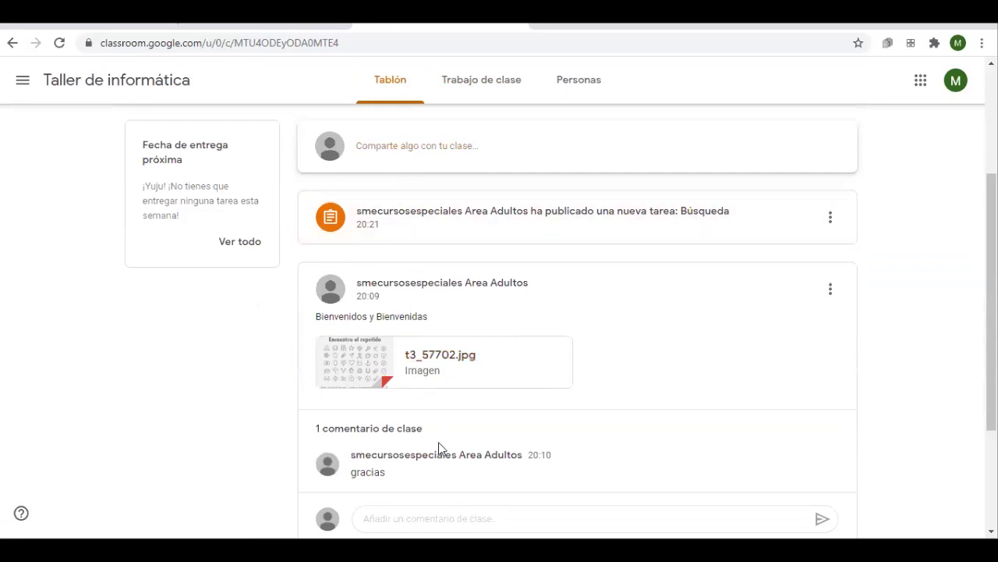
{"action": "scroll", "coordinate": [439, 448], "scroll_direction": "down", "scroll_amount": 1}
Comment 'Gracias' to the class on the Bienvenidos y Bienvenidas welcome post
{"action": "left_click", "coordinate": [384, 422]}
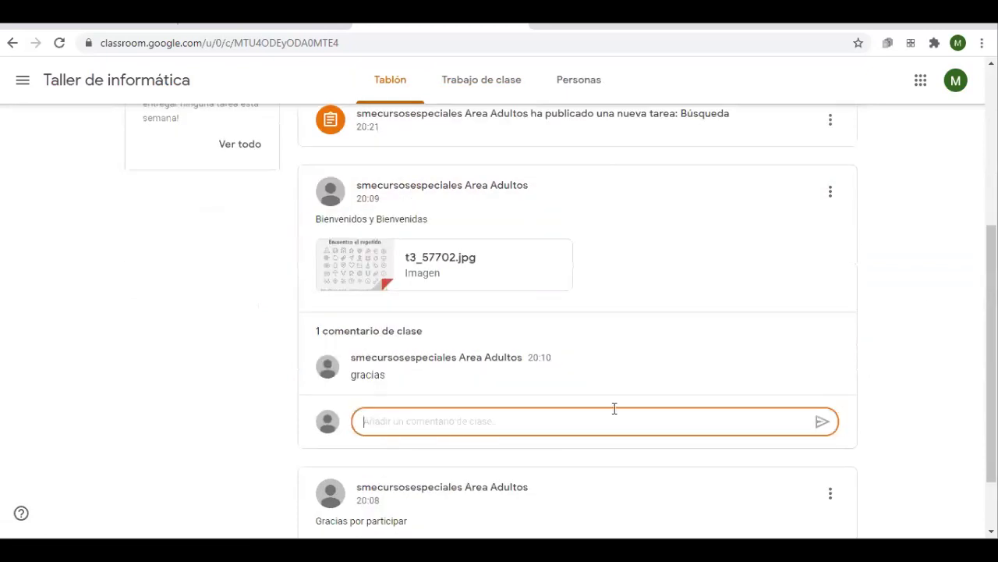
{"action": "type", "text": "Gracias"}
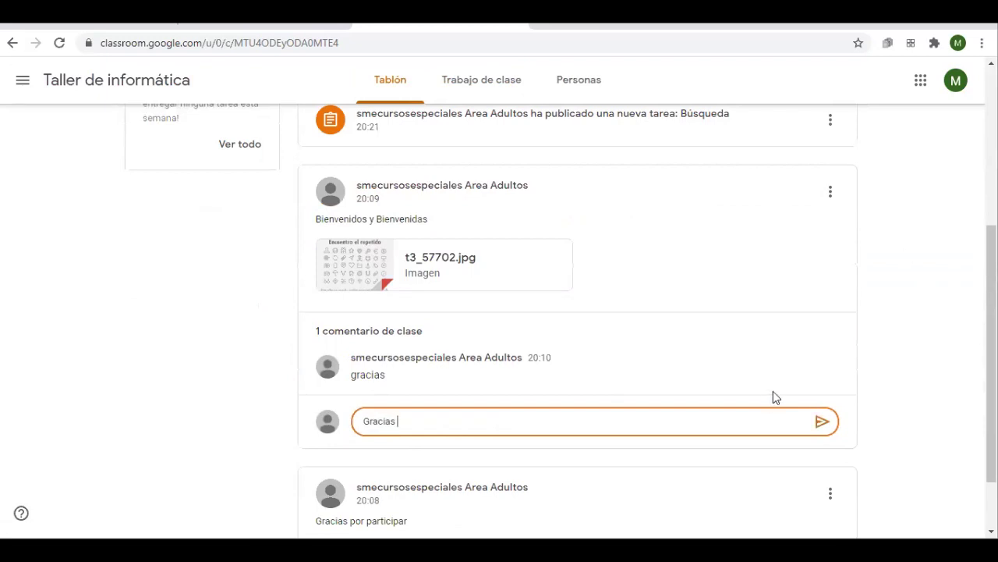
{"action": "left_click", "coordinate": [822, 422]}
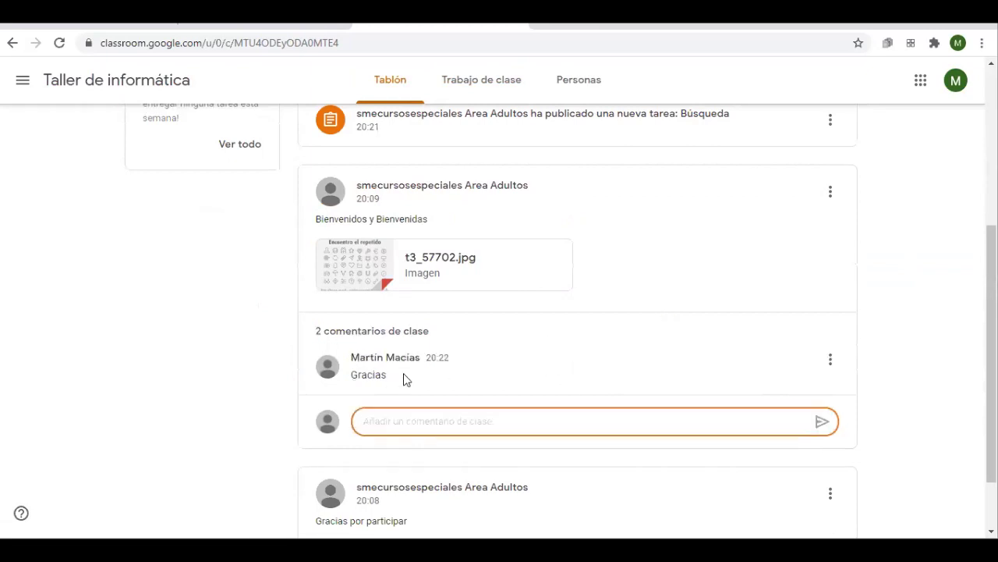
{"action": "scroll", "coordinate": [434, 398], "scroll_direction": "up", "scroll_amount": 4}
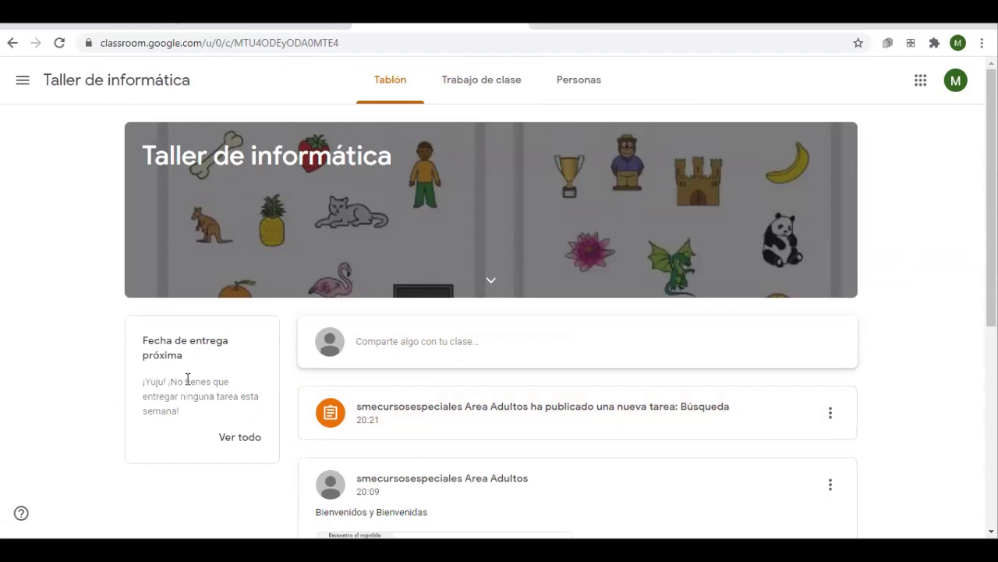
{"action": "left_click", "coordinate": [246, 438]}
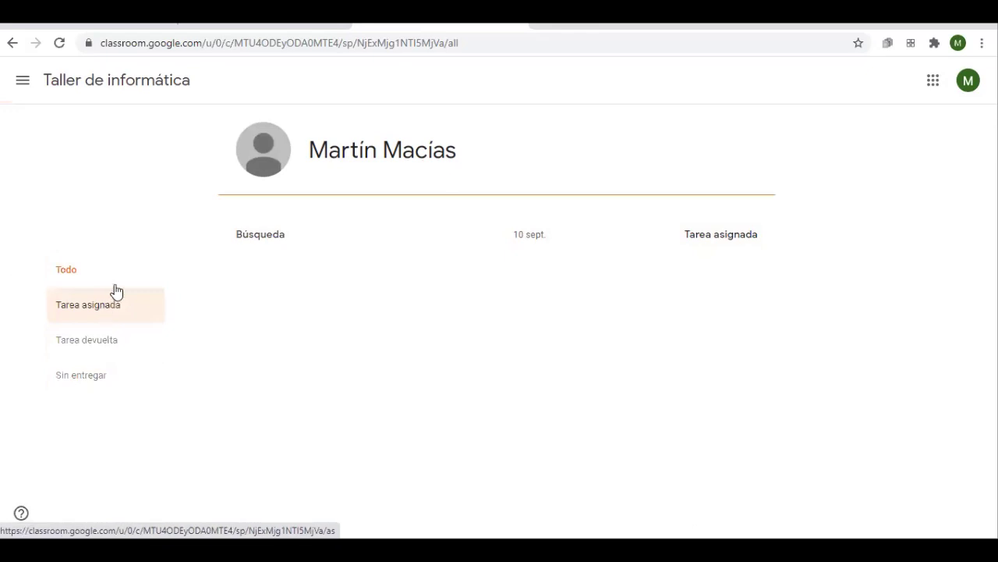
{"action": "left_click", "coordinate": [84, 308]}
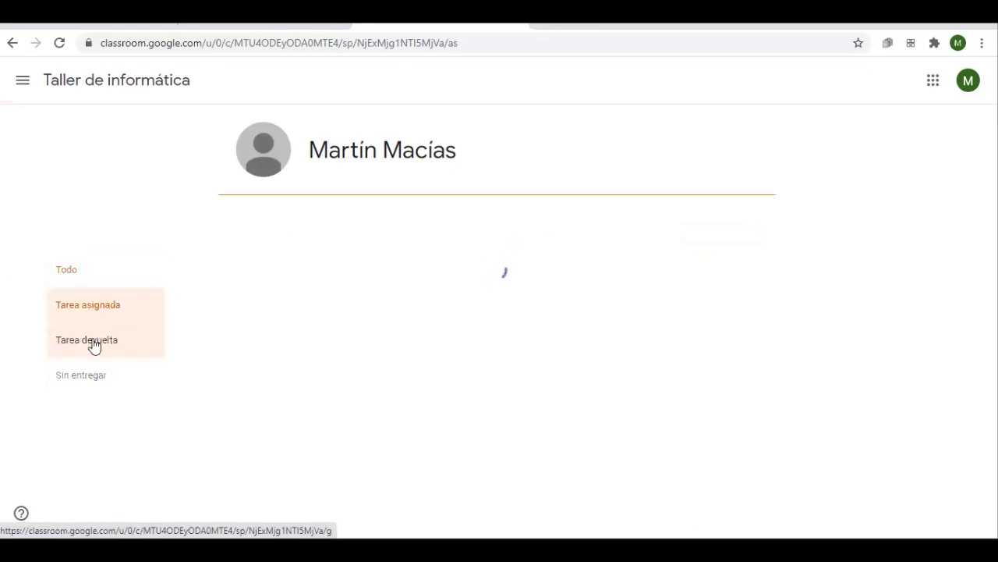
{"action": "left_click", "coordinate": [93, 345]}
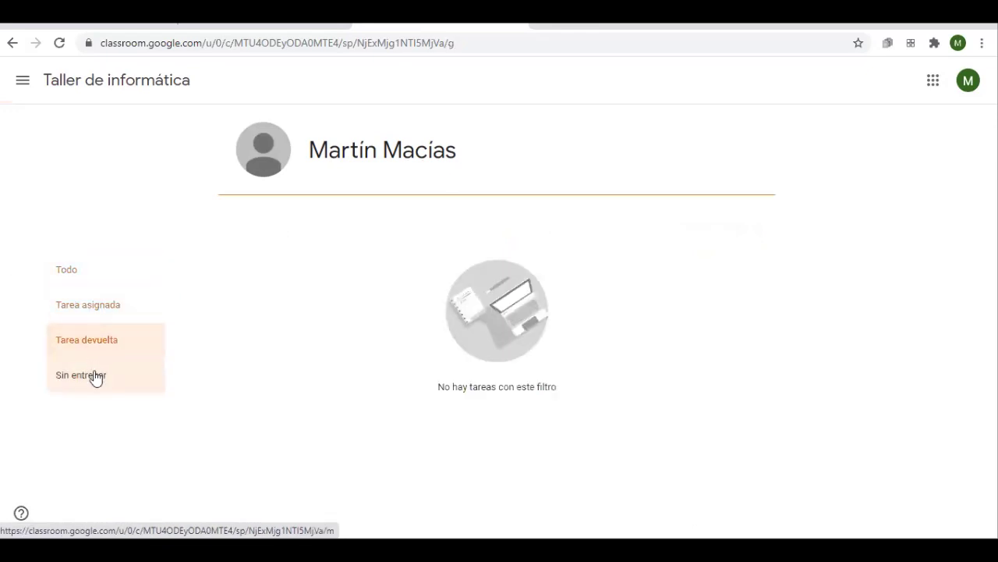
{"action": "left_click", "coordinate": [94, 378]}
{"action": "left_click", "coordinate": [90, 283]}
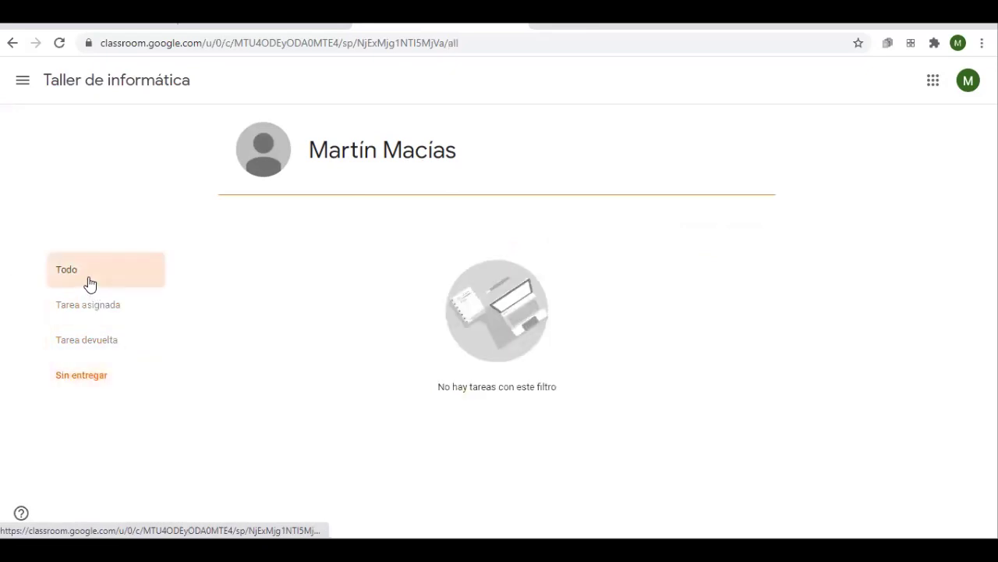
{"action": "left_click", "coordinate": [34, 88]}
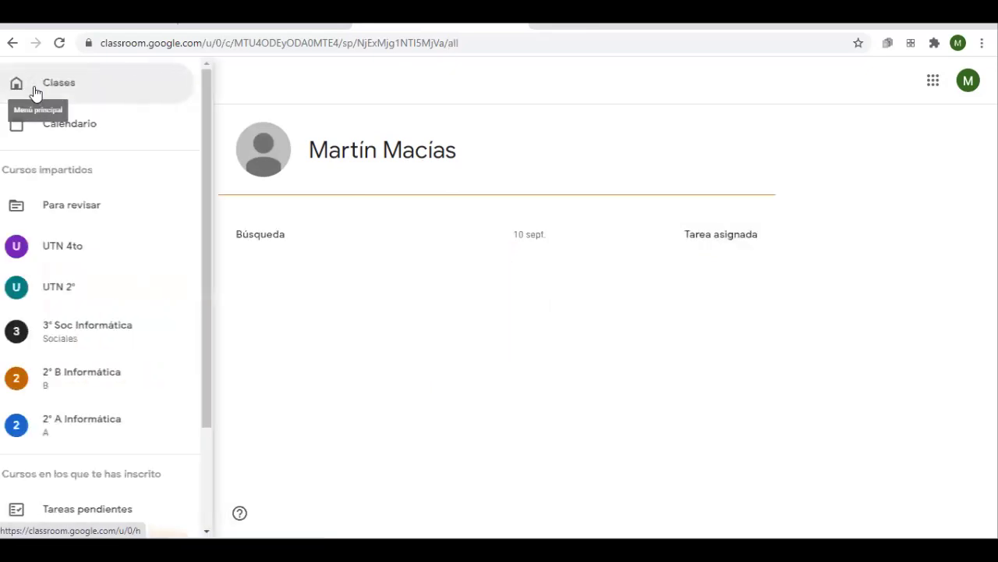
{"action": "left_click", "coordinate": [195, 230]}
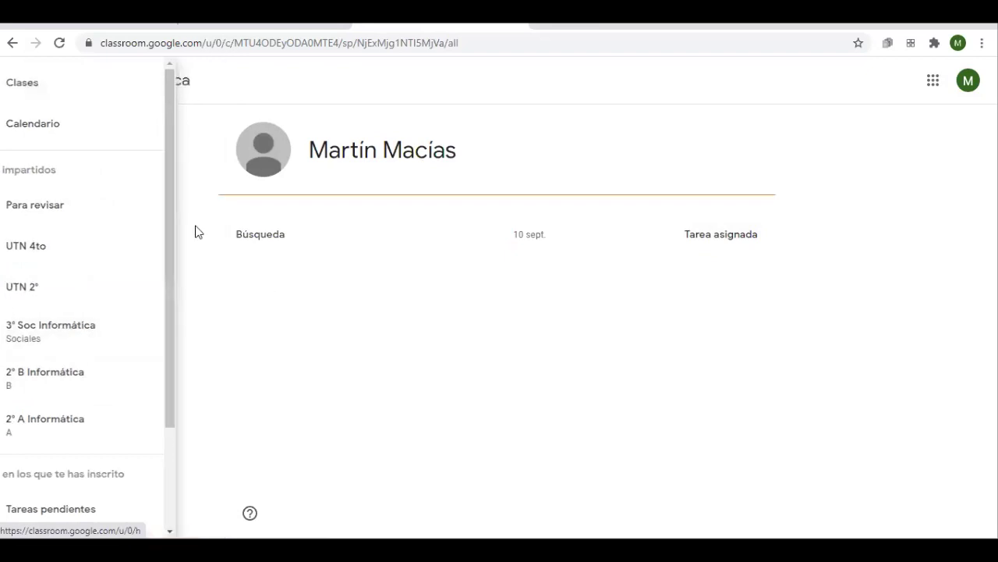
{"action": "left_click", "coordinate": [12, 44]}
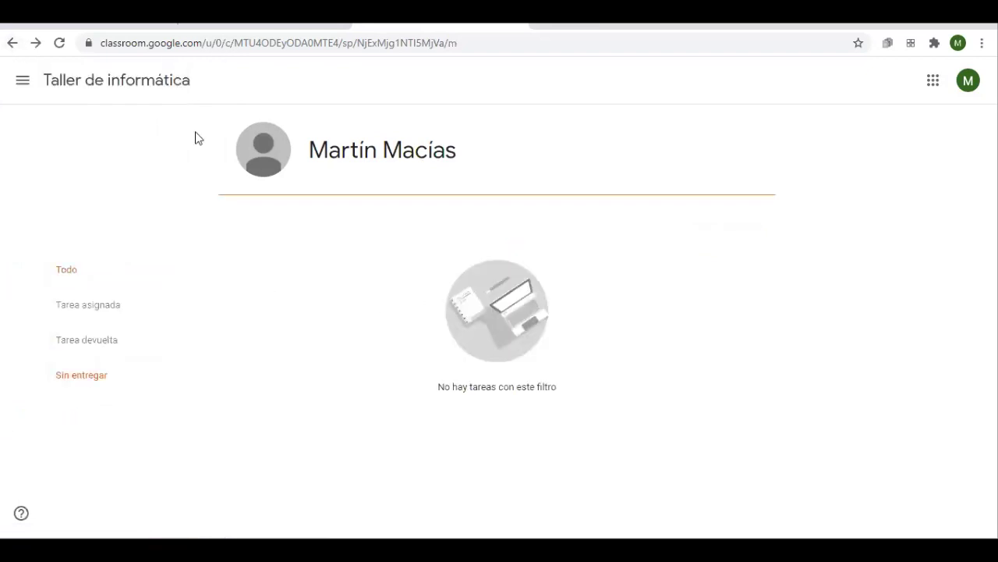
{"action": "left_click", "coordinate": [9, 45]}
{"action": "left_click", "coordinate": [9, 44]}
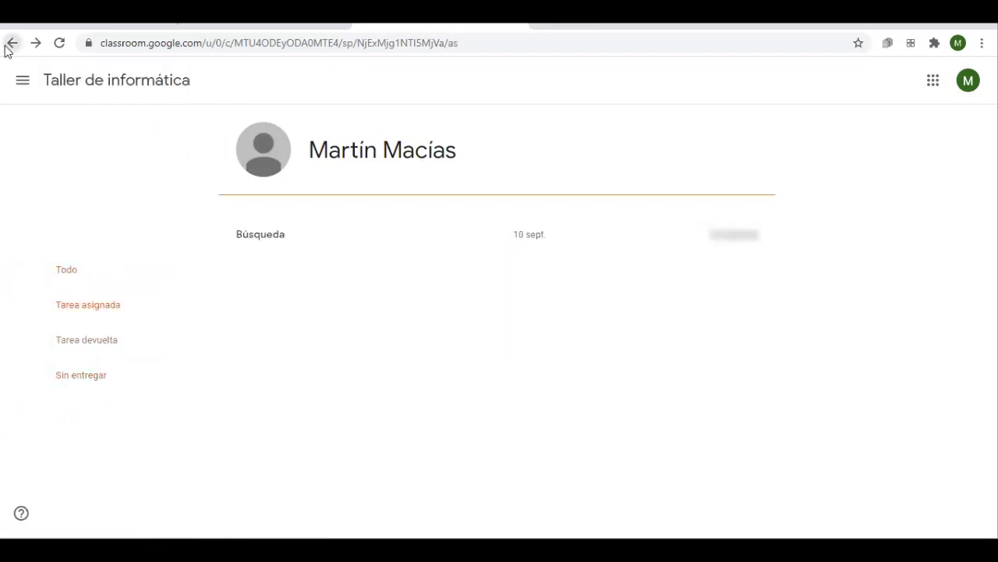
{"action": "left_click", "coordinate": [7, 47]}
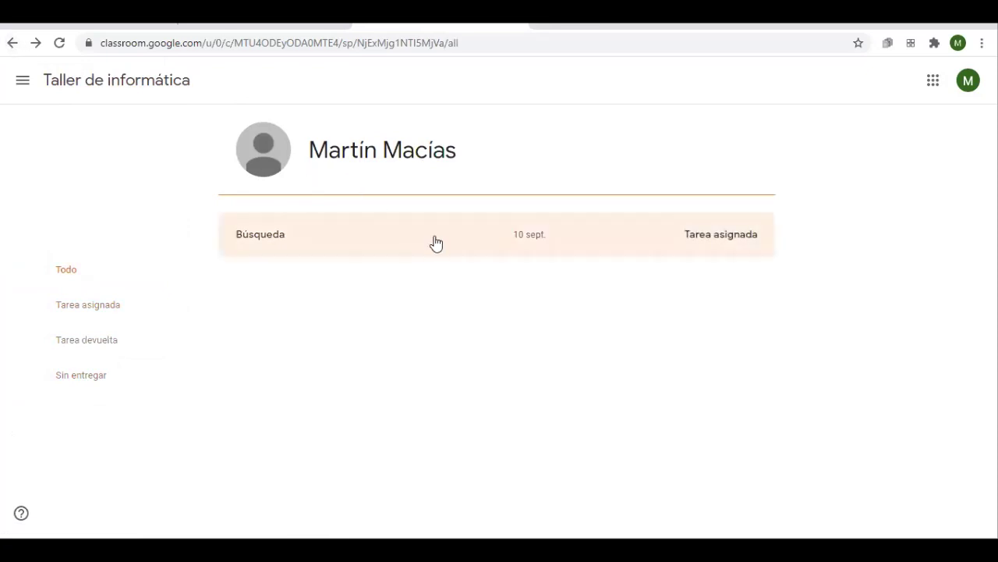
{"action": "left_click_drag", "start_coordinate": [423, 257], "coordinate": [429, 278]}
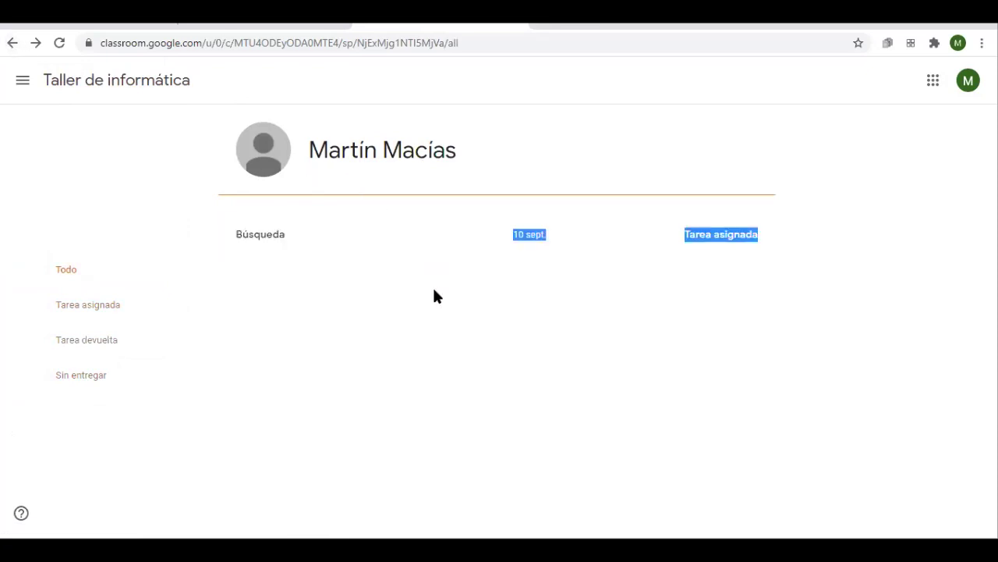
{"action": "left_click", "coordinate": [436, 297]}
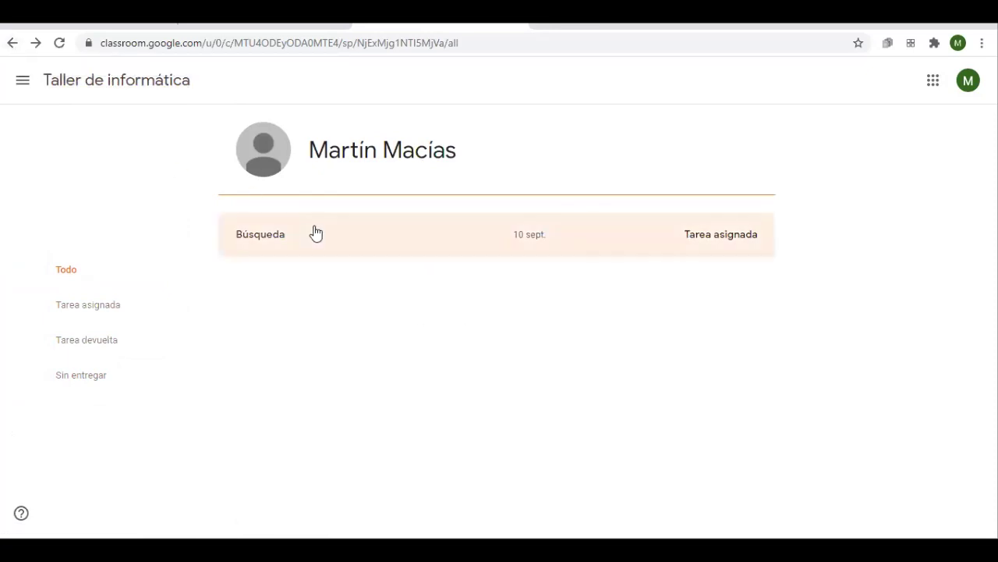
{"action": "left_click", "coordinate": [12, 43]}
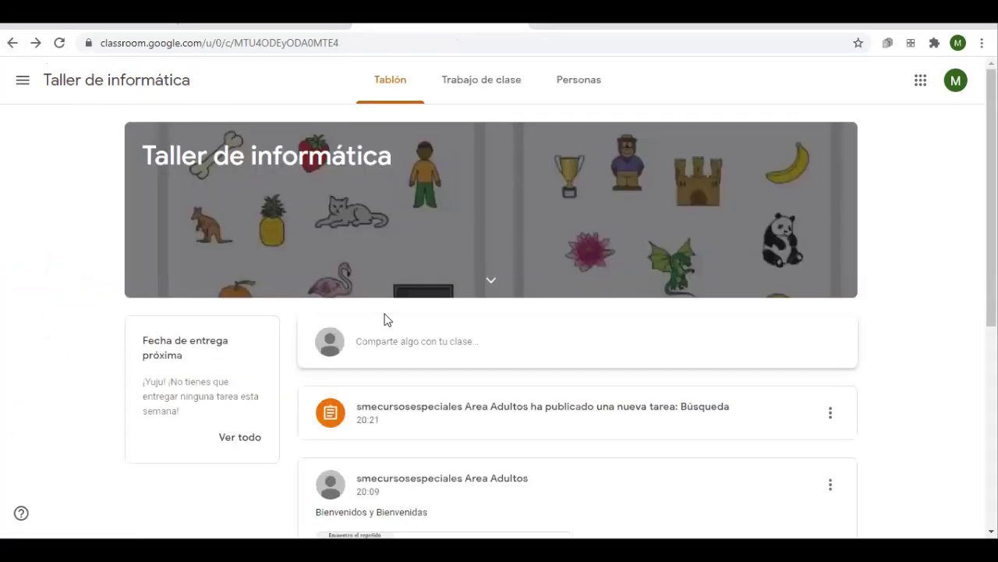
Open Búsqueda's details page from Ver tu trabajo on the Trabajo de clase page
{"action": "left_click", "coordinate": [470, 92]}
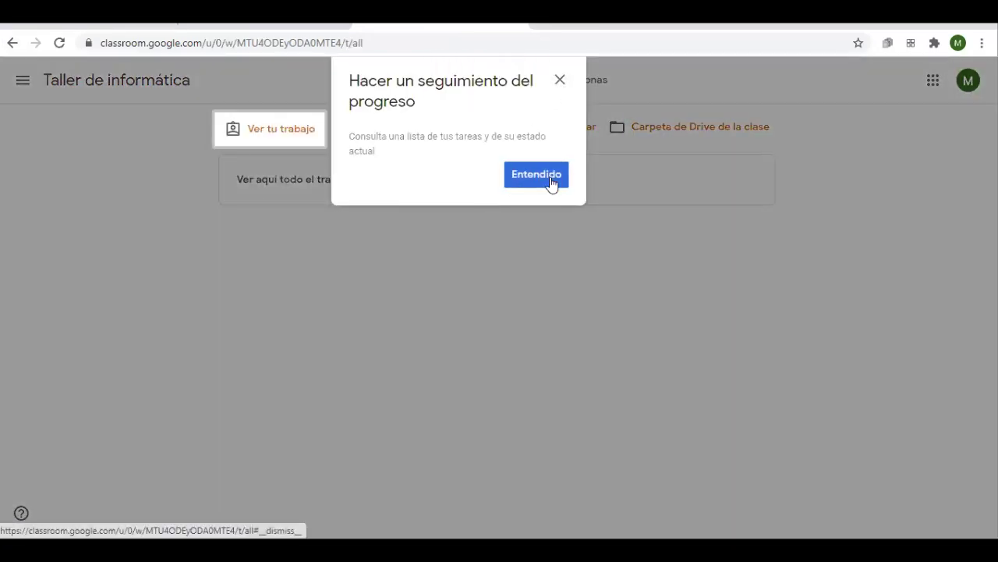
{"action": "left_click", "coordinate": [528, 215]}
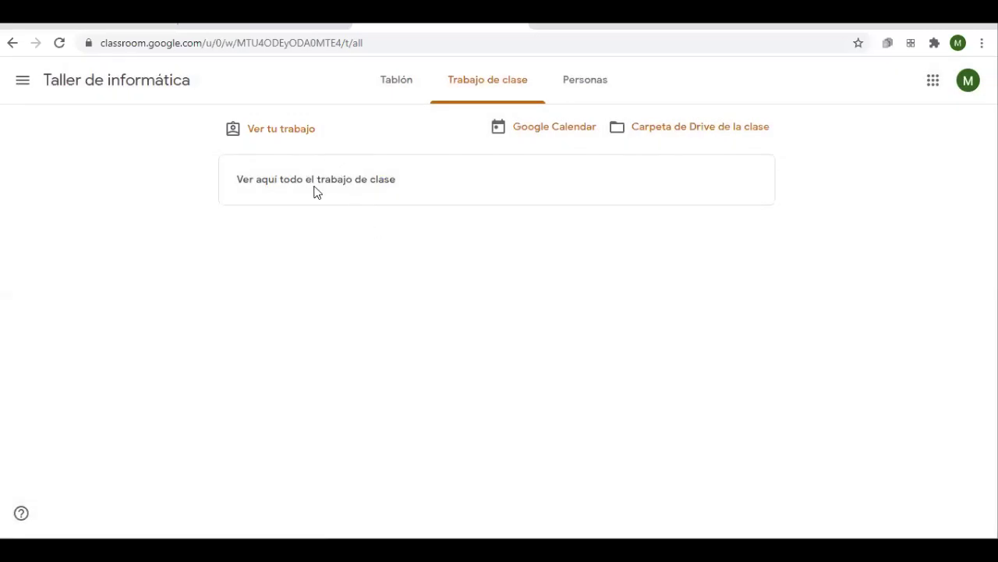
{"action": "left_click", "coordinate": [301, 139]}
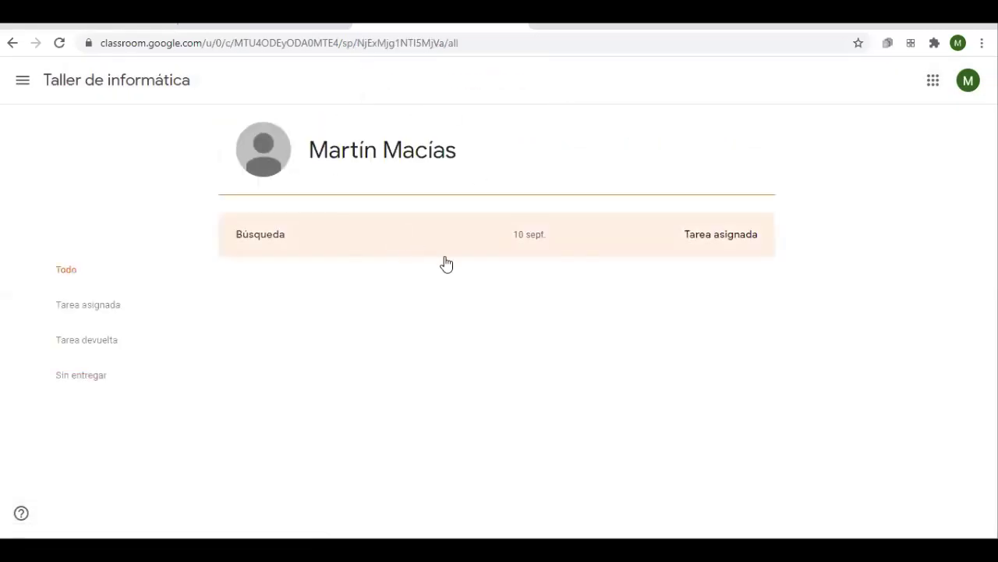
{"action": "left_click", "coordinate": [297, 234]}
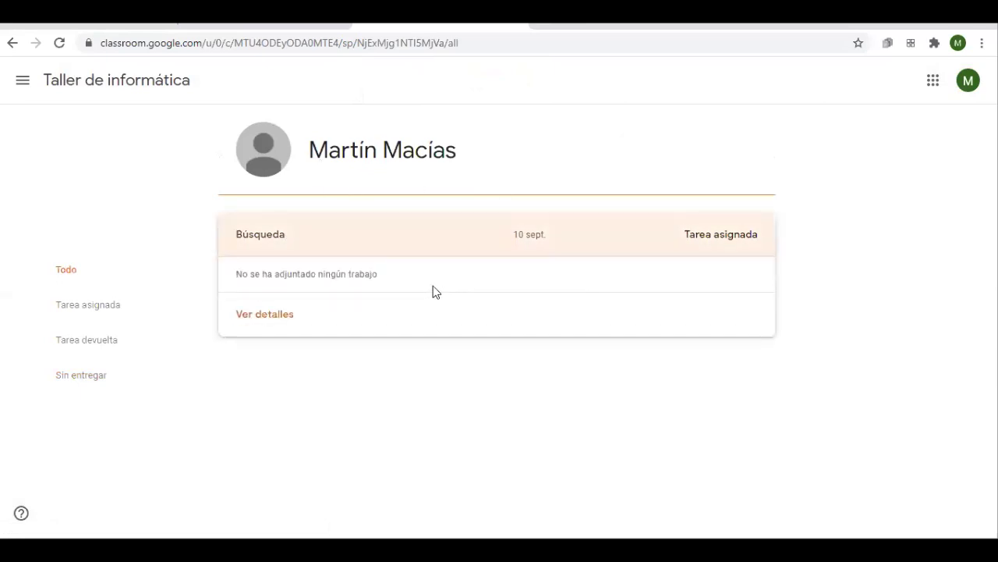
{"action": "left_click", "coordinate": [285, 316]}
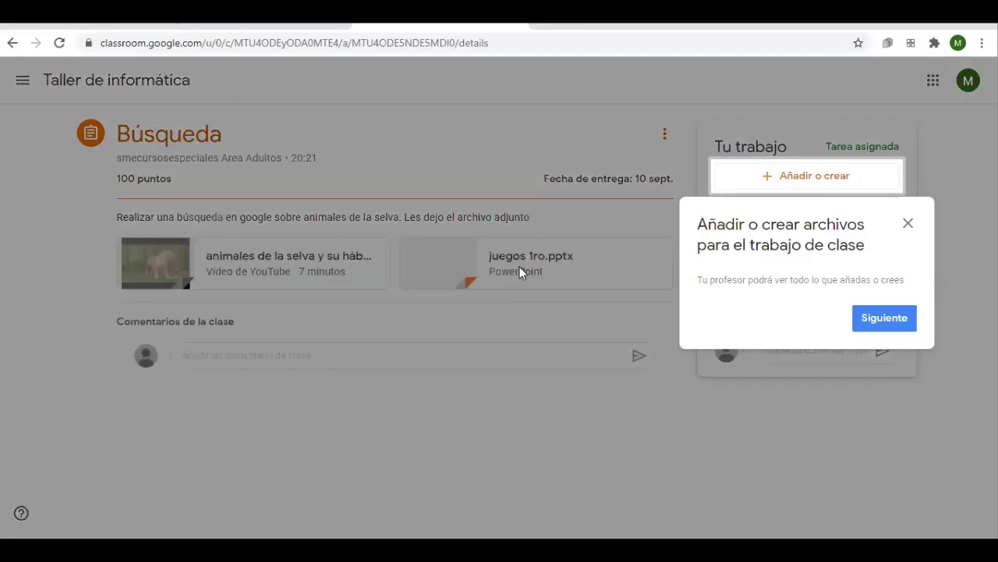
Post 'No entendi nada' as a class comment on Búsqueda after closing the files tip
{"action": "left_click", "coordinate": [907, 223]}
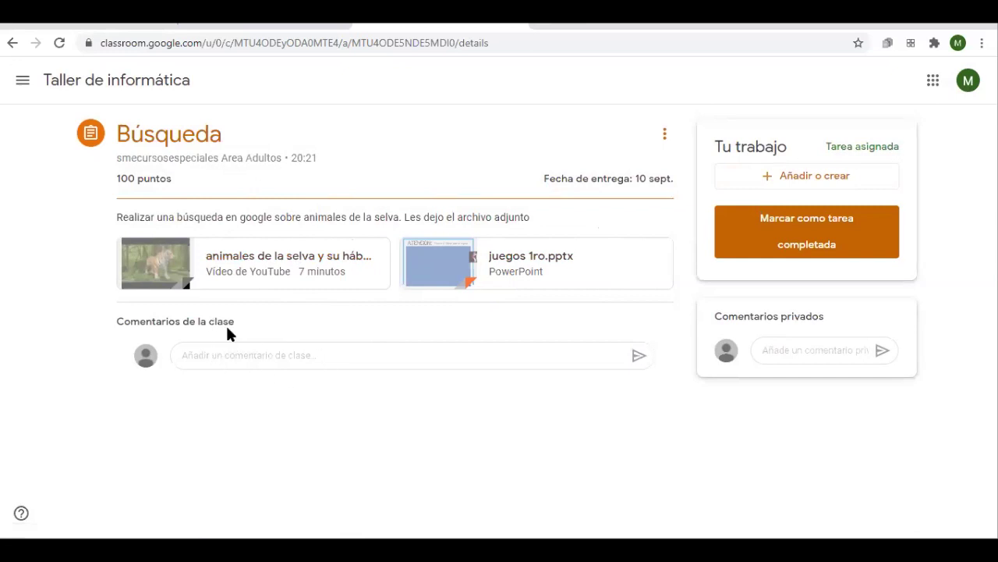
{"action": "left_click", "coordinate": [294, 356]}
{"action": "type", "text": "No entendi nada"}
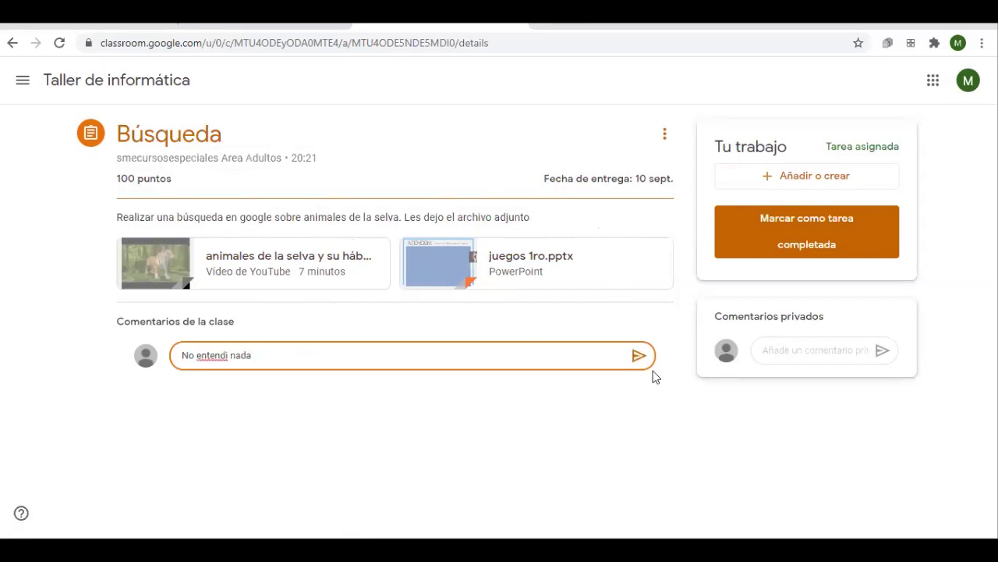
{"action": "left_click", "coordinate": [639, 356]}
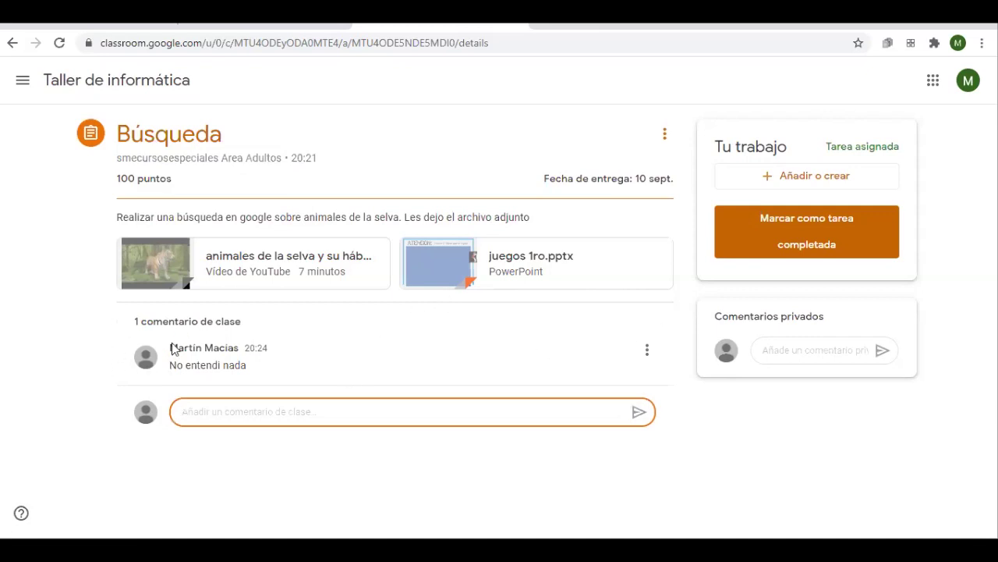
{"action": "left_click_drag", "start_coordinate": [731, 317], "coordinate": [829, 336]}
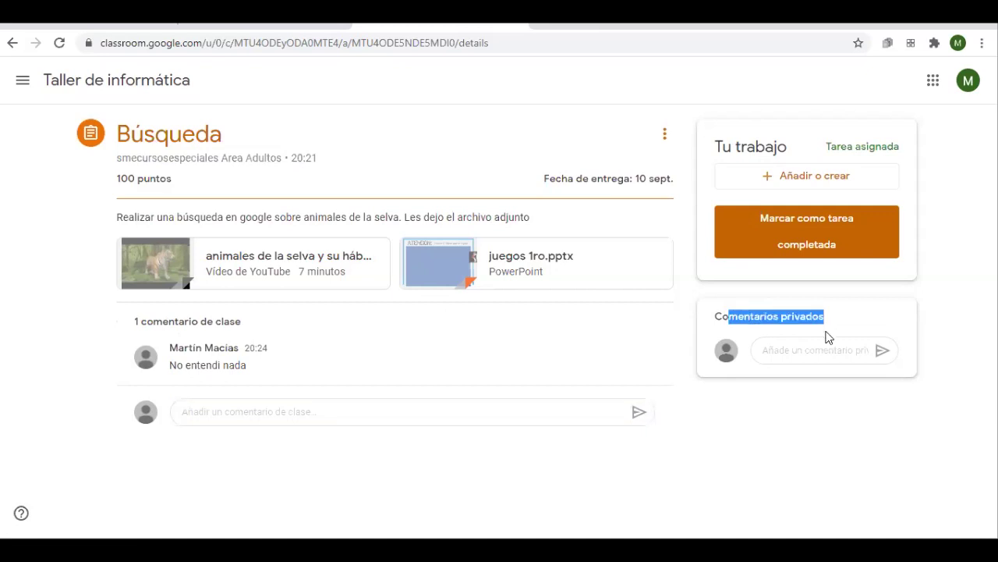
Send the teacher the private comment 'no entendi' on Búsqueda
{"action": "left_click", "coordinate": [365, 323]}
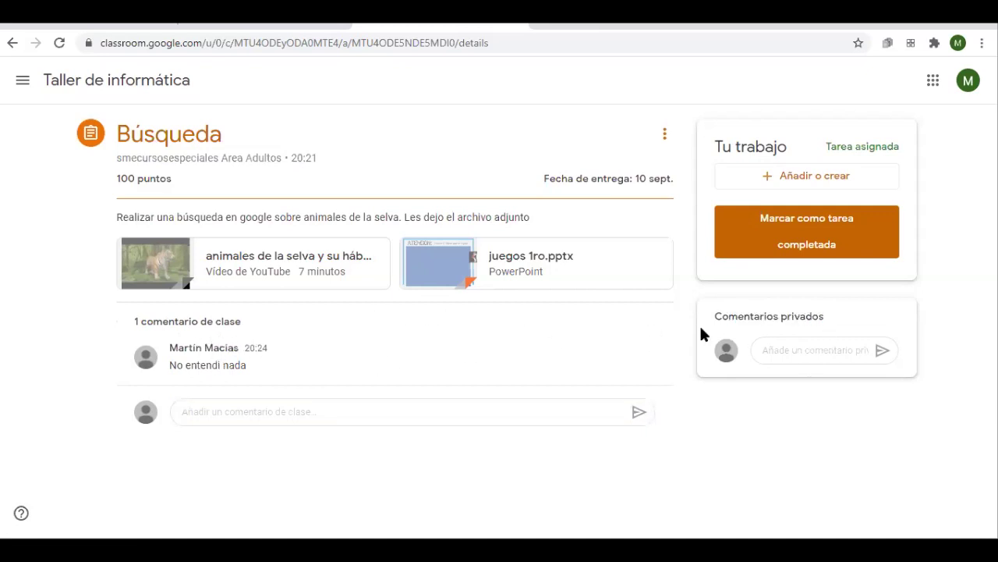
{"action": "left_click", "coordinate": [781, 347]}
{"action": "type", "text": "p"}
{"action": "key", "text": "BackSpace"}
{"action": "type", "text": "no ente"}
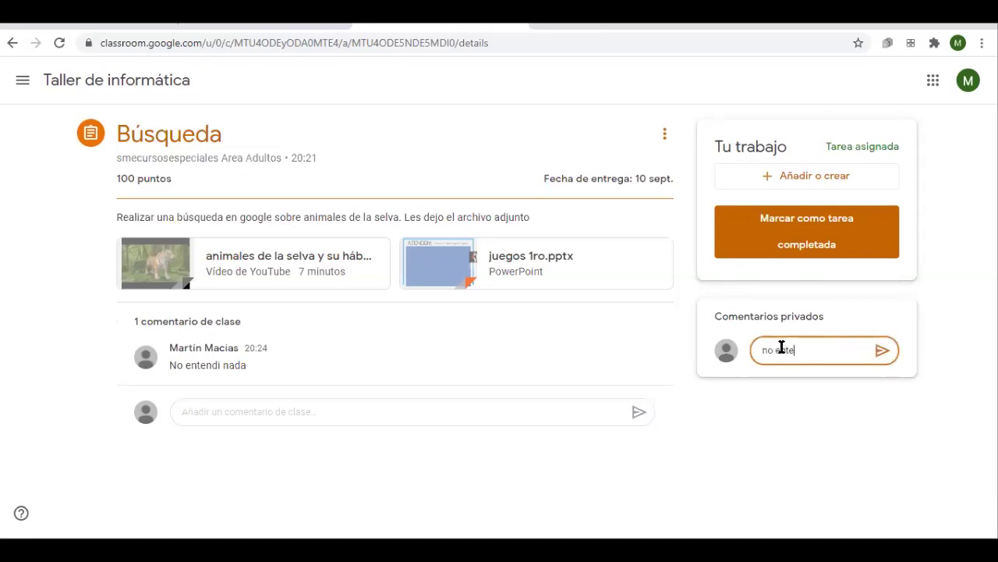
{"action": "type", "text": "ndi"}
{"action": "left_click", "coordinate": [882, 353]}
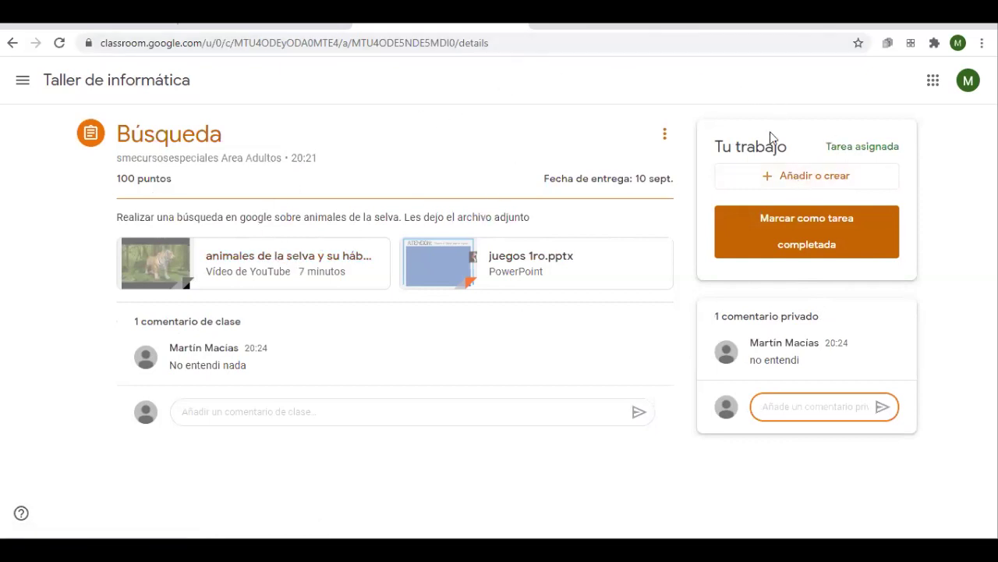
{"action": "left_click", "coordinate": [790, 179]}
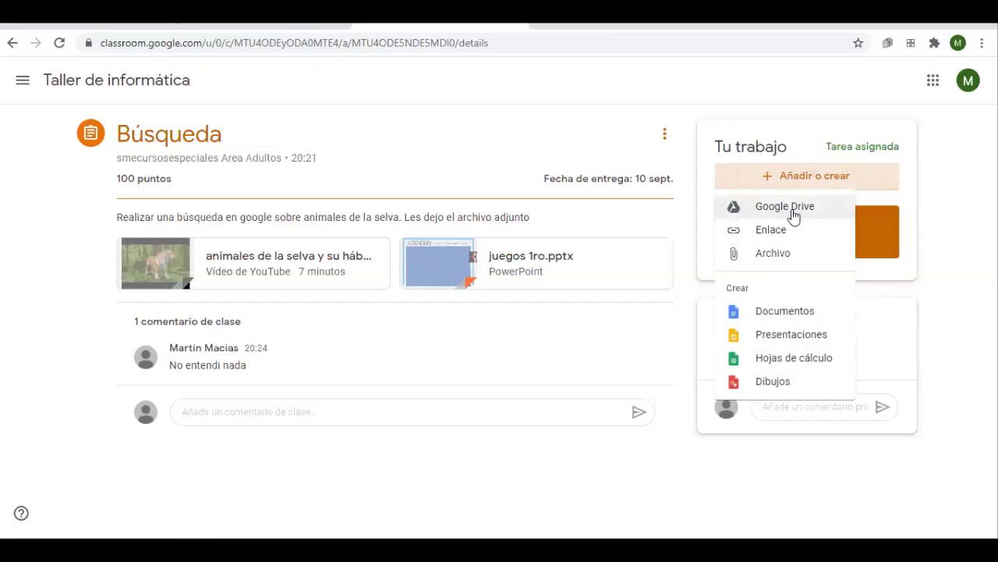
Upload t3_57684.jpg from the computer as your work for Búsqueda
{"action": "left_click", "coordinate": [786, 257]}
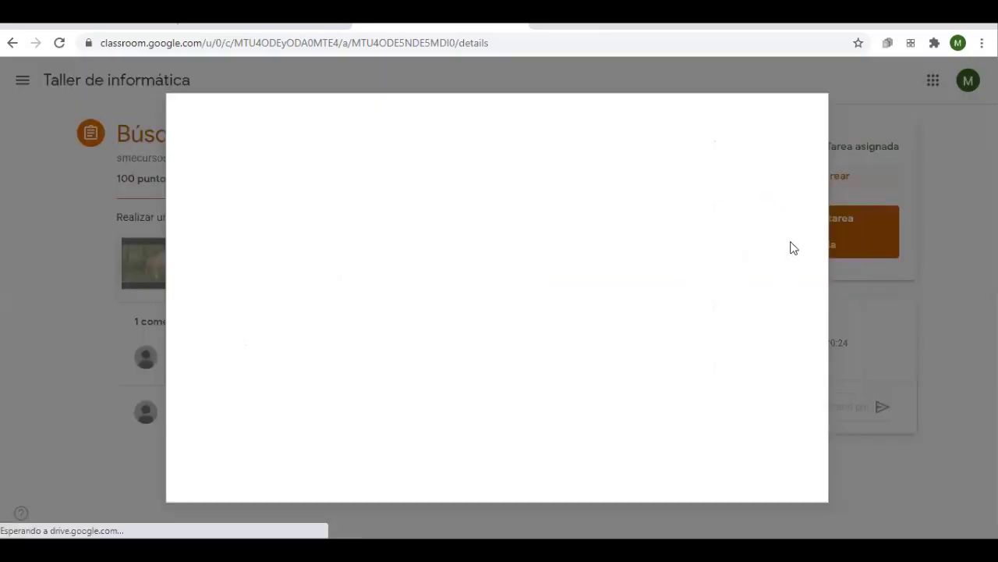
{"action": "left_click", "coordinate": [304, 171]}
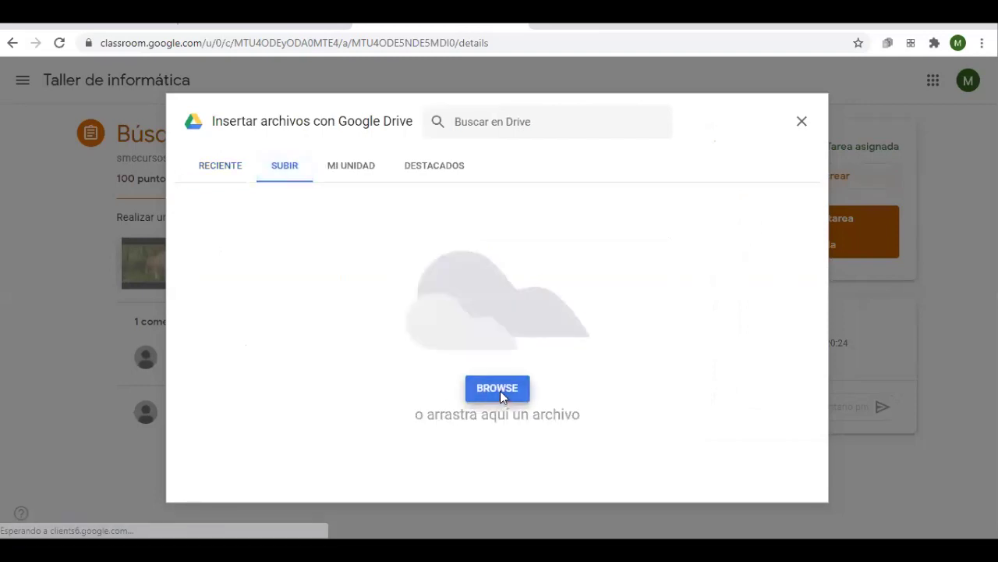
{"action": "left_click", "coordinate": [500, 388]}
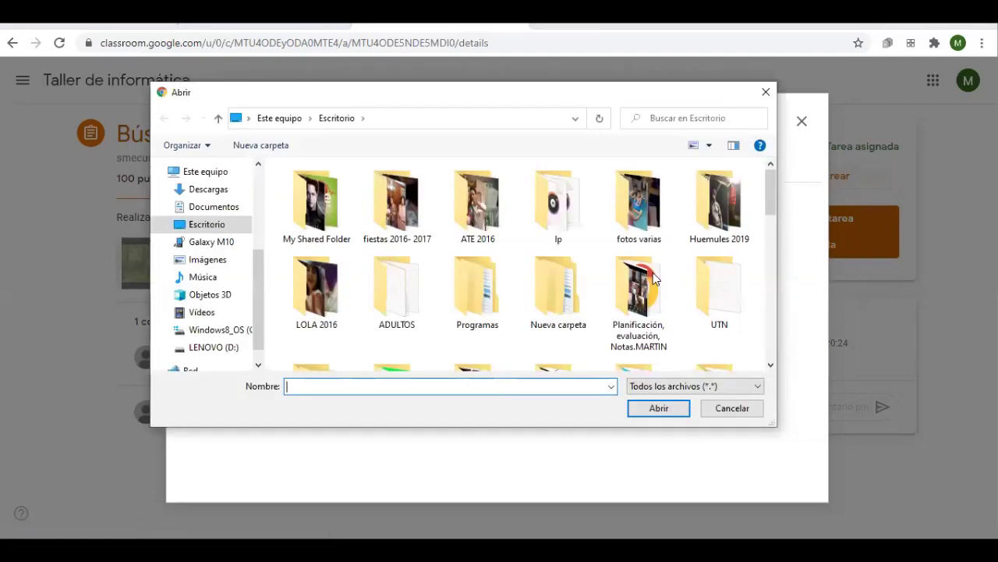
{"action": "scroll", "coordinate": [768, 328], "scroll_direction": "down", "scroll_amount": 10}
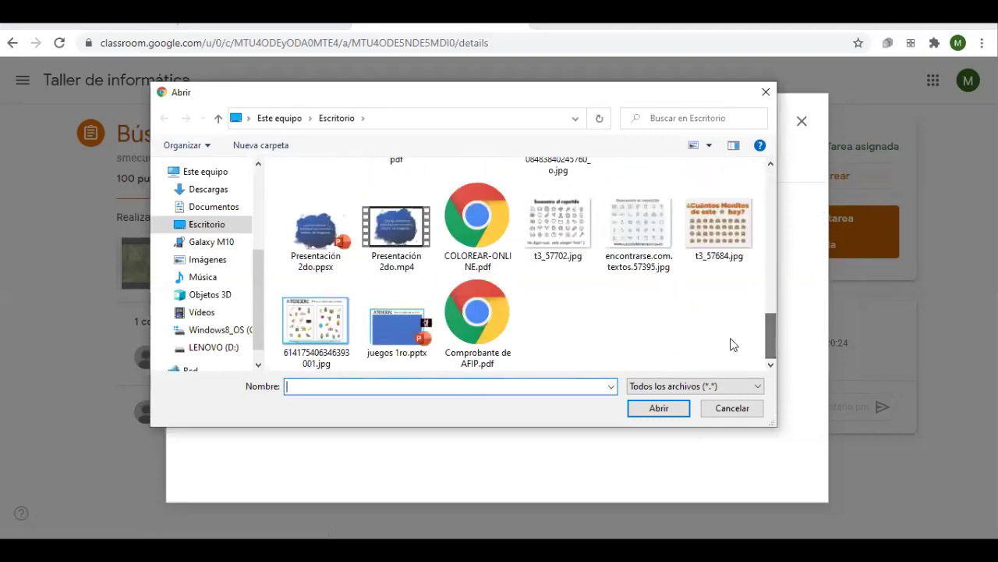
{"action": "double_click", "coordinate": [725, 251]}
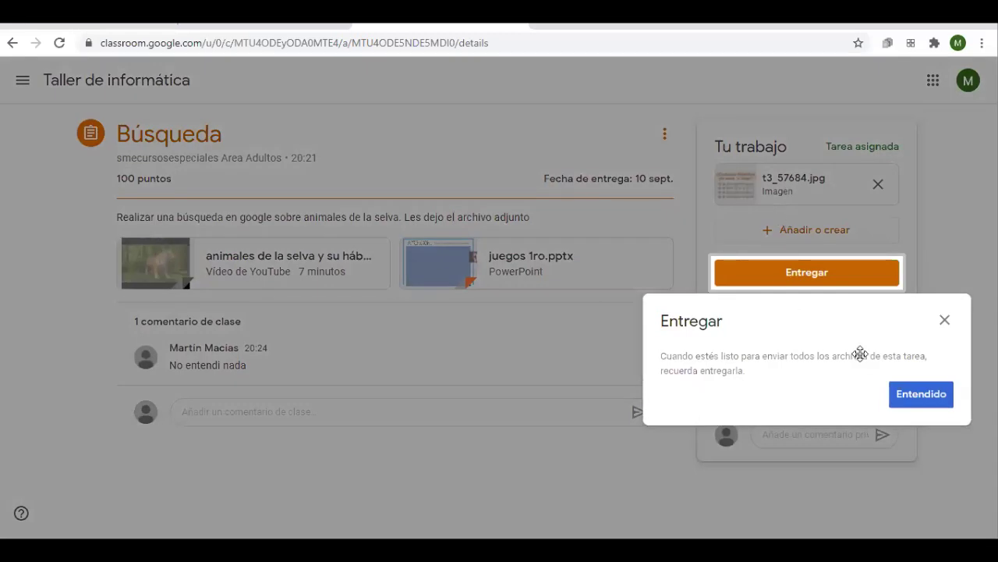
{"action": "left_click", "coordinate": [926, 396]}
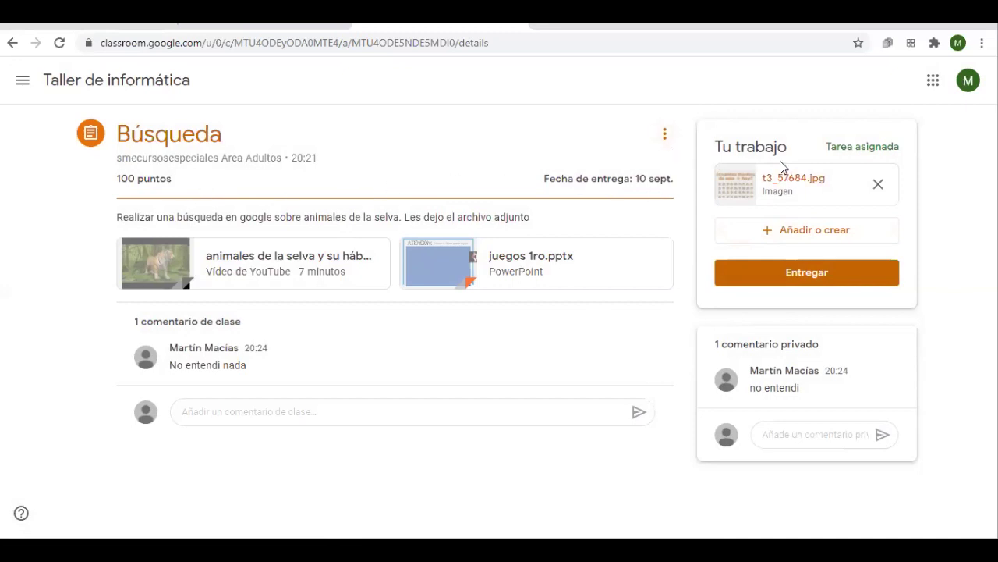
Hand in Búsqueda with its attached image, then switch to the teacher's tab
{"action": "left_click", "coordinate": [666, 140]}
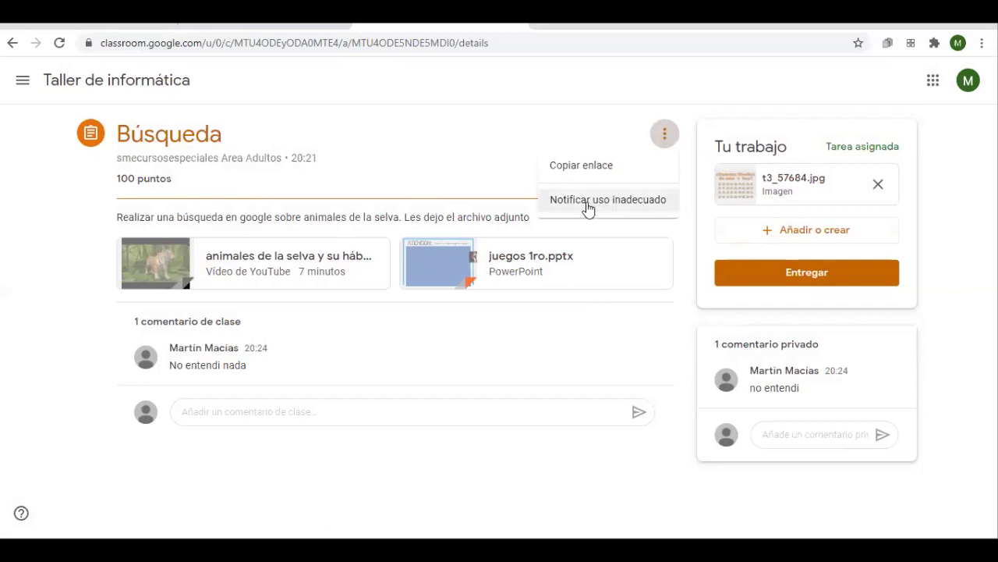
{"action": "left_click", "coordinate": [503, 167]}
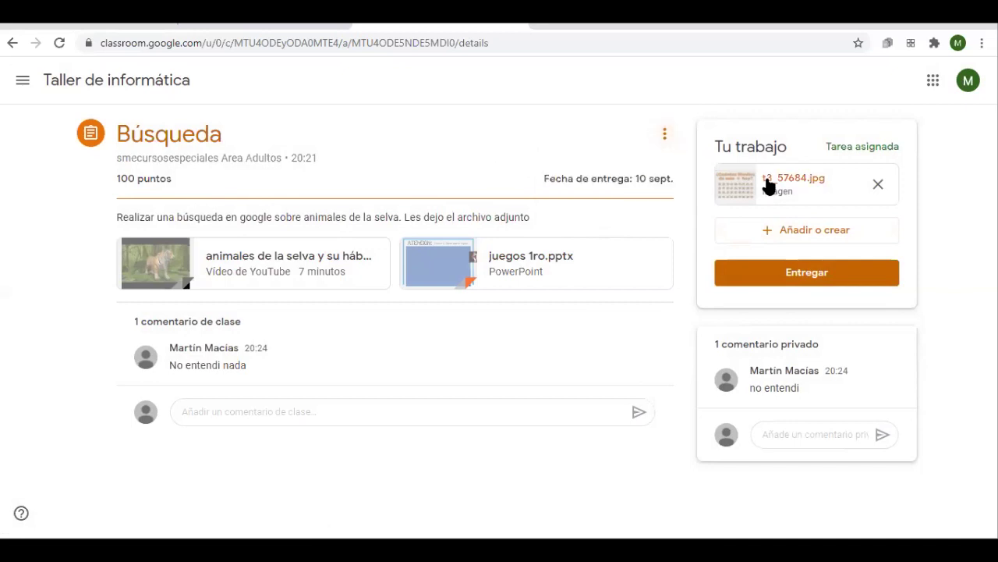
{"action": "left_click", "coordinate": [848, 270]}
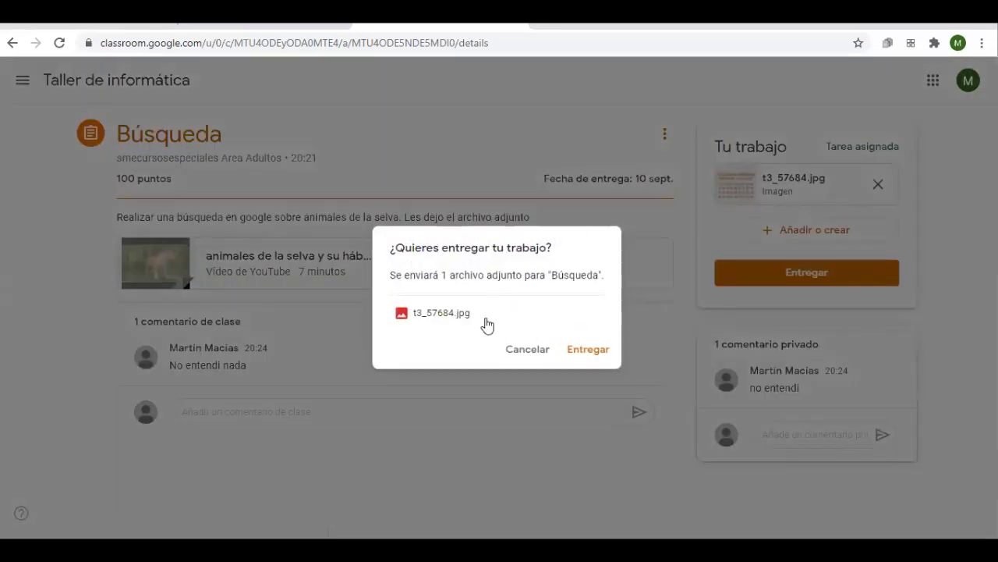
{"action": "left_click", "coordinate": [524, 350]}
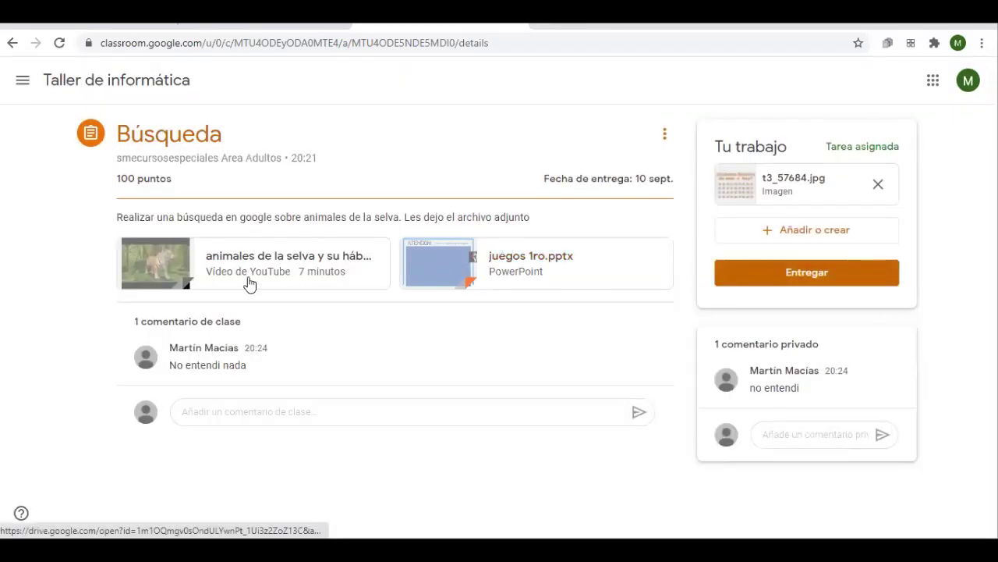
{"action": "left_click", "coordinate": [820, 264]}
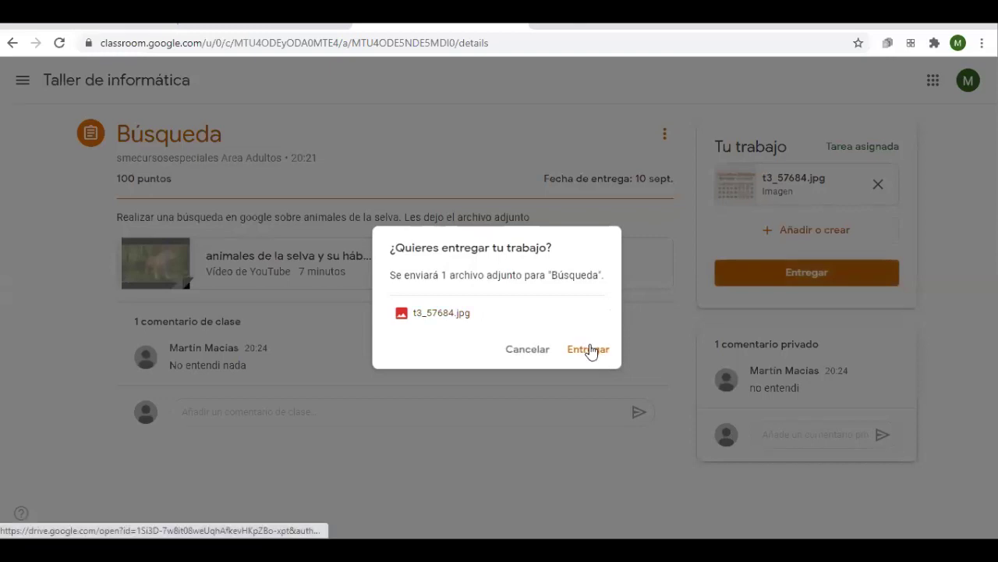
{"action": "left_click", "coordinate": [591, 347]}
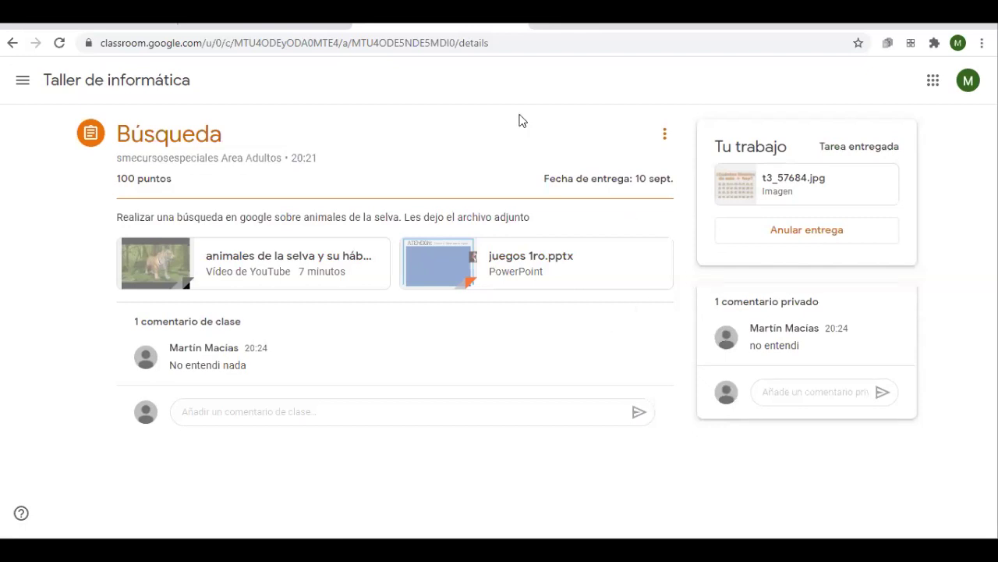
{"action": "left_click", "coordinate": [350, 30]}
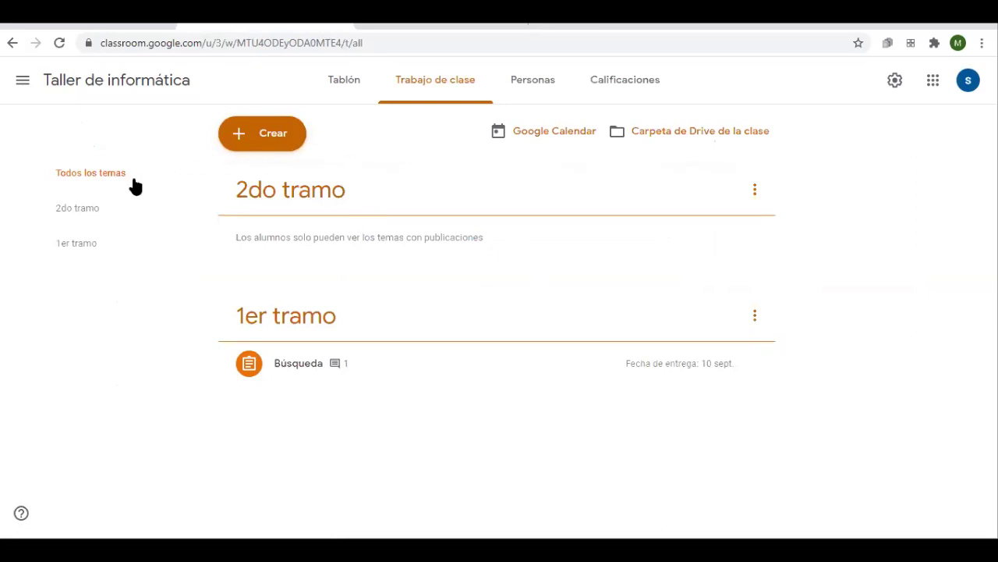
Expand the Búsqueda assignment in classwork and show its 1 class comment, 'No entendi nada'
{"action": "left_click", "coordinate": [104, 83]}
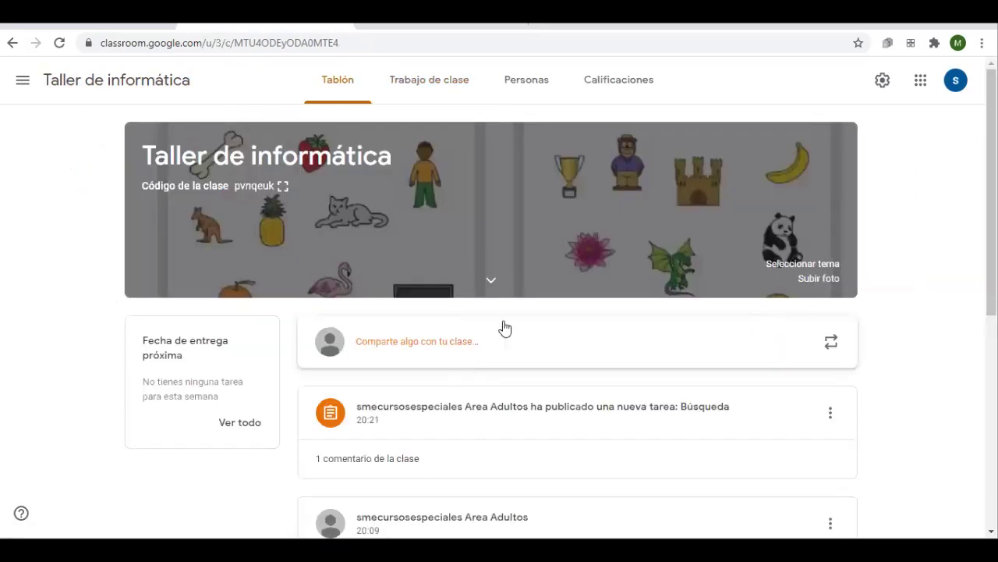
{"action": "left_click", "coordinate": [438, 85]}
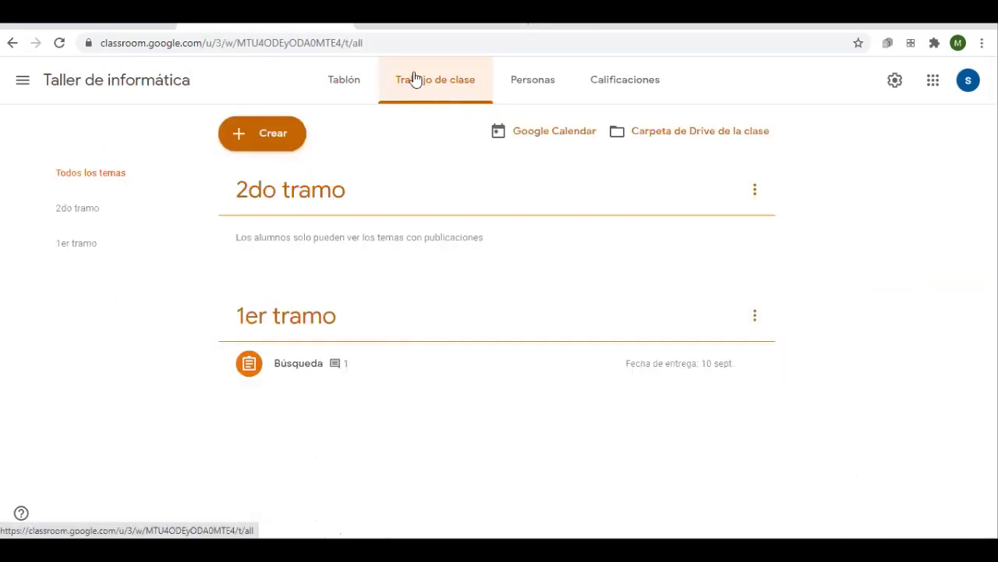
{"action": "left_click", "coordinate": [286, 379]}
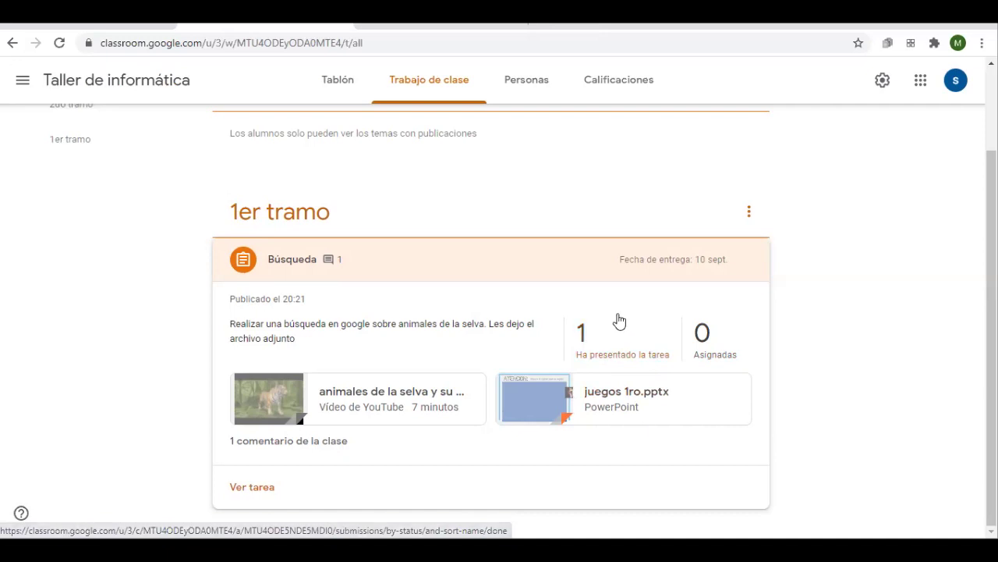
{"action": "left_click", "coordinate": [315, 449]}
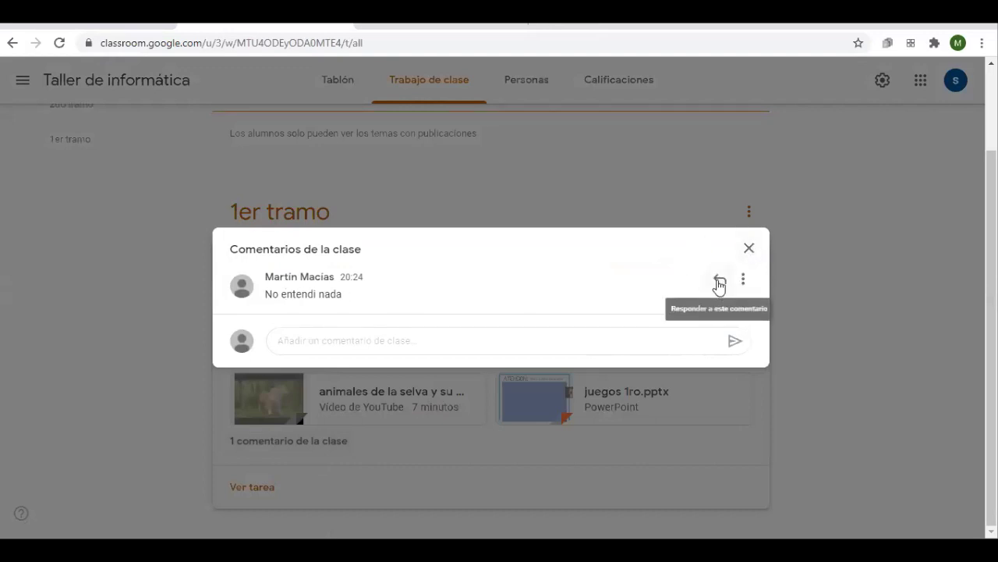
Close the comments and open Búsqueda's single handed-in submission
{"action": "left_click", "coordinate": [751, 251]}
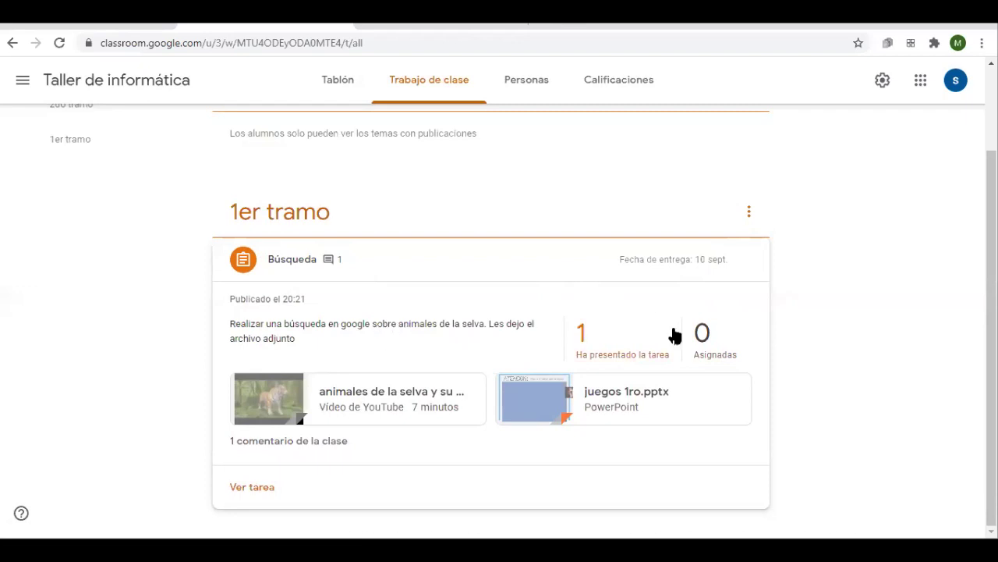
{"action": "left_click", "coordinate": [597, 339]}
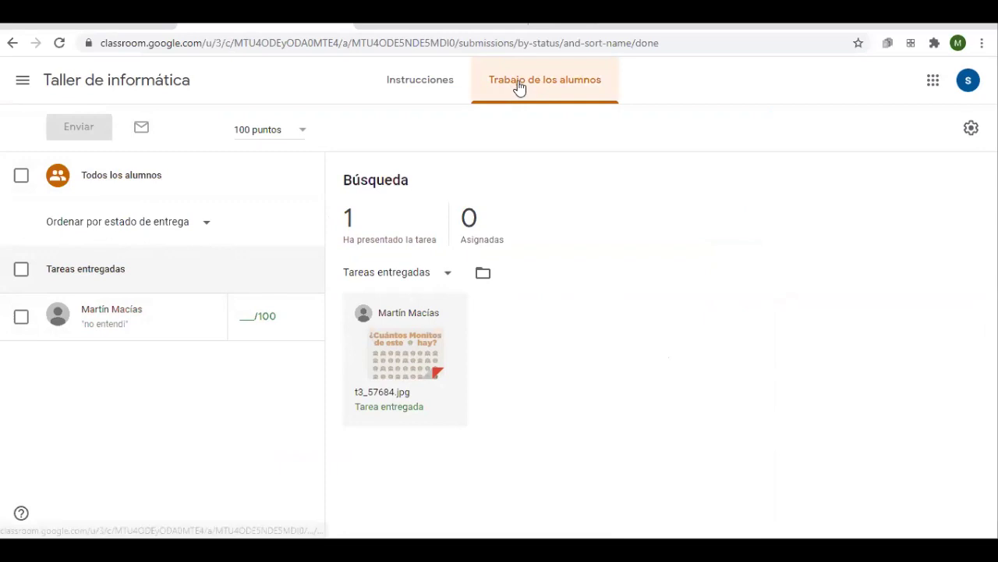
Open the student's Búsqueda submission and view the attached t3_57684.jpg
{"action": "left_click", "coordinate": [112, 310]}
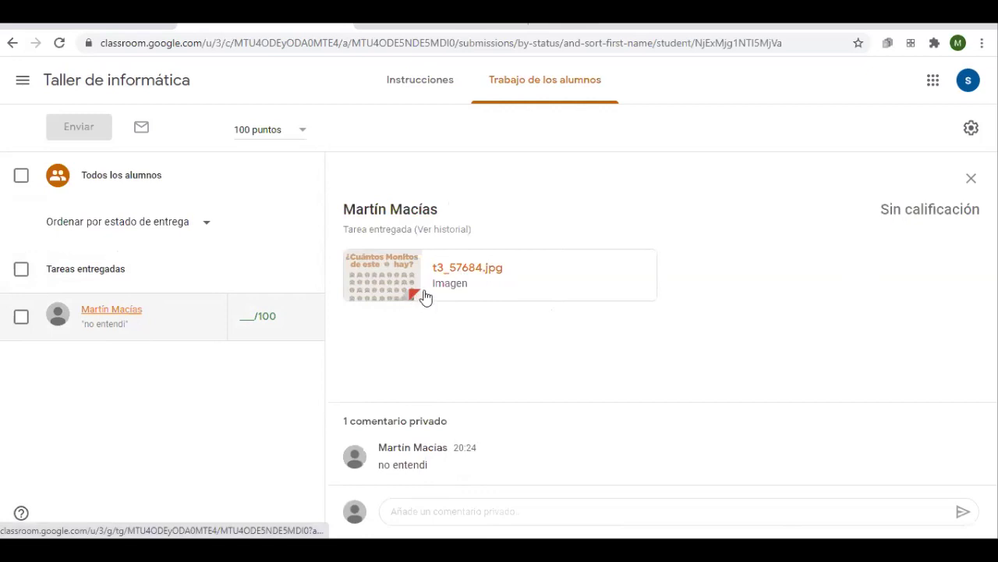
{"action": "left_click", "coordinate": [466, 273]}
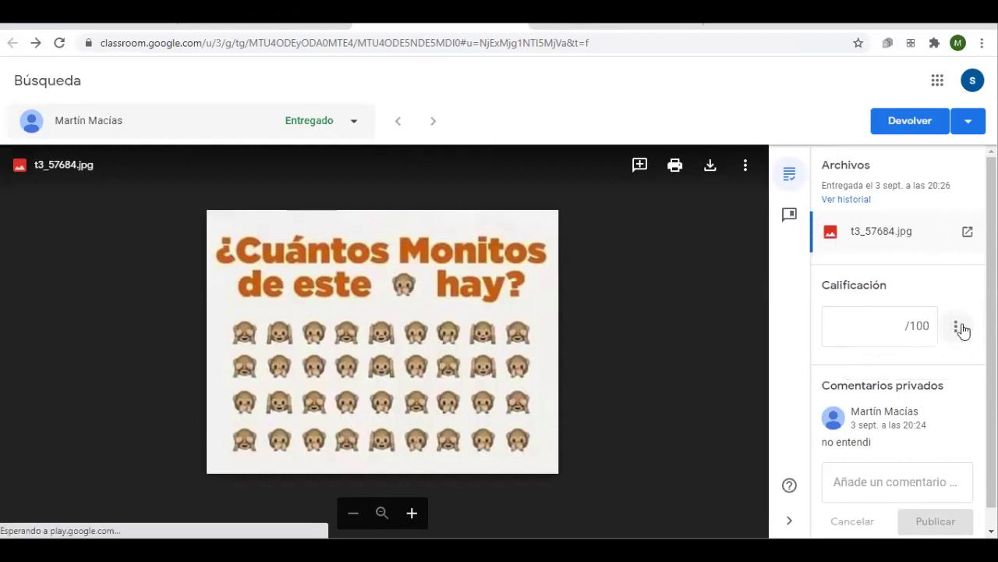
Enter a draft grade of 100/100 in the submission's Calificación box
{"action": "left_click", "coordinate": [893, 339]}
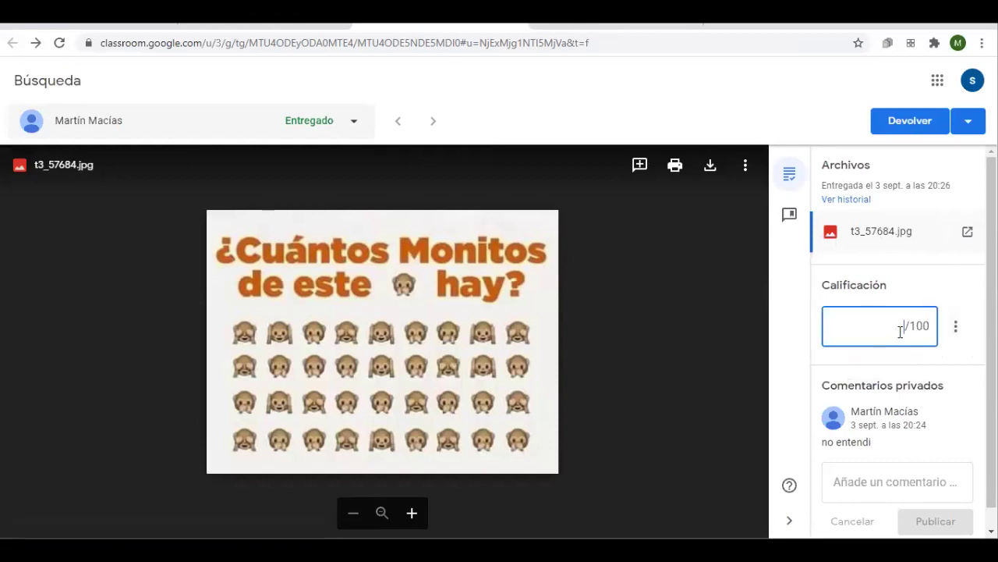
{"action": "type", "text": "2"}
{"action": "key", "text": "BackSpace"}
{"action": "type", "text": "100"}
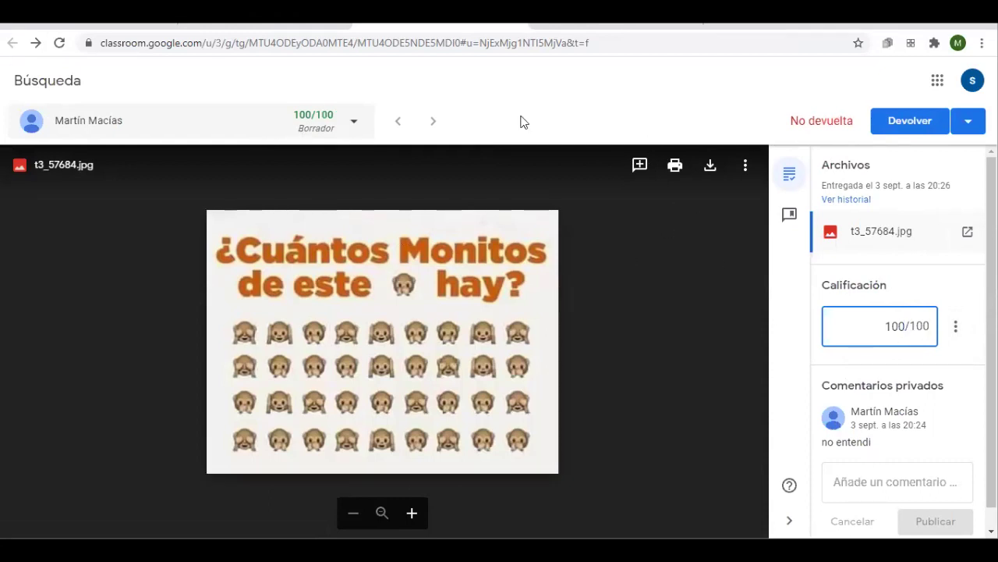
Return the graded Búsqueda work to the student, then go back and reload the list
{"action": "left_click", "coordinate": [897, 125]}
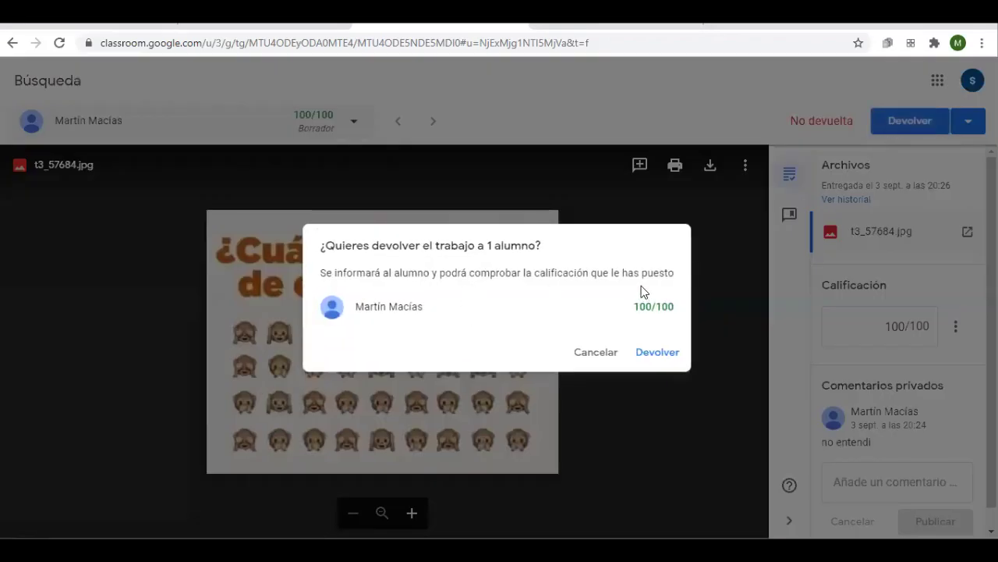
{"action": "left_click", "coordinate": [657, 361]}
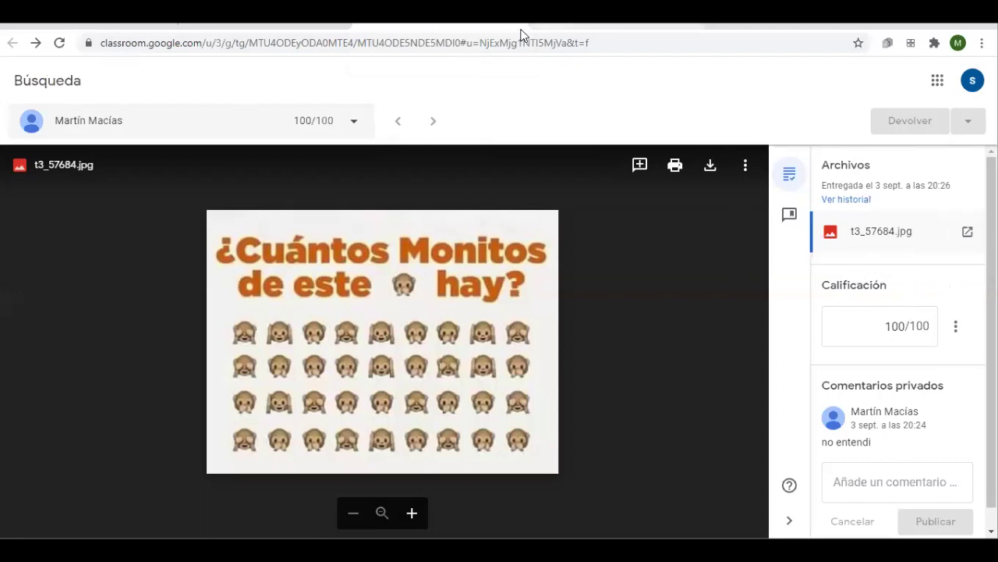
{"action": "key", "text": "alt+Right"}
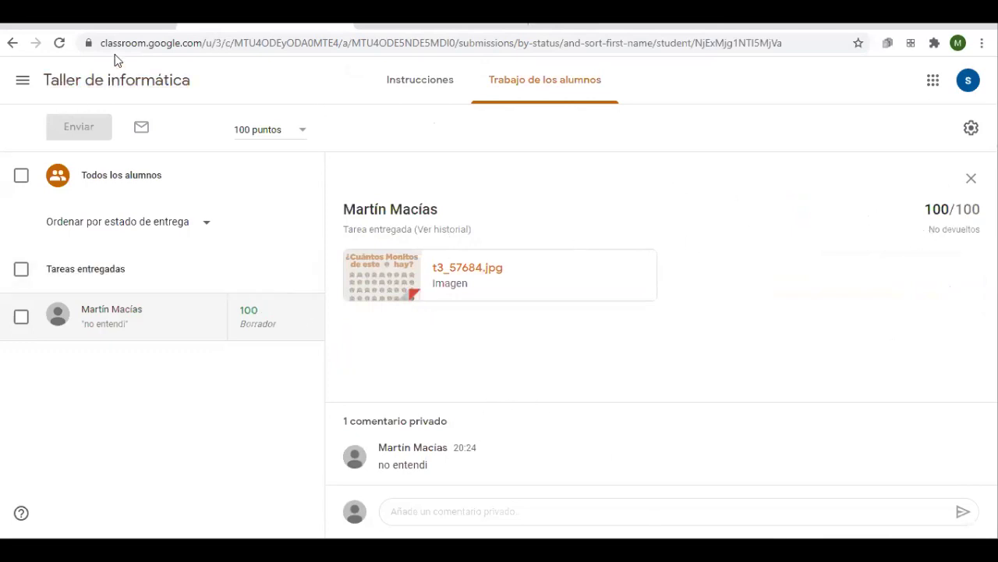
{"action": "left_click", "coordinate": [60, 43]}
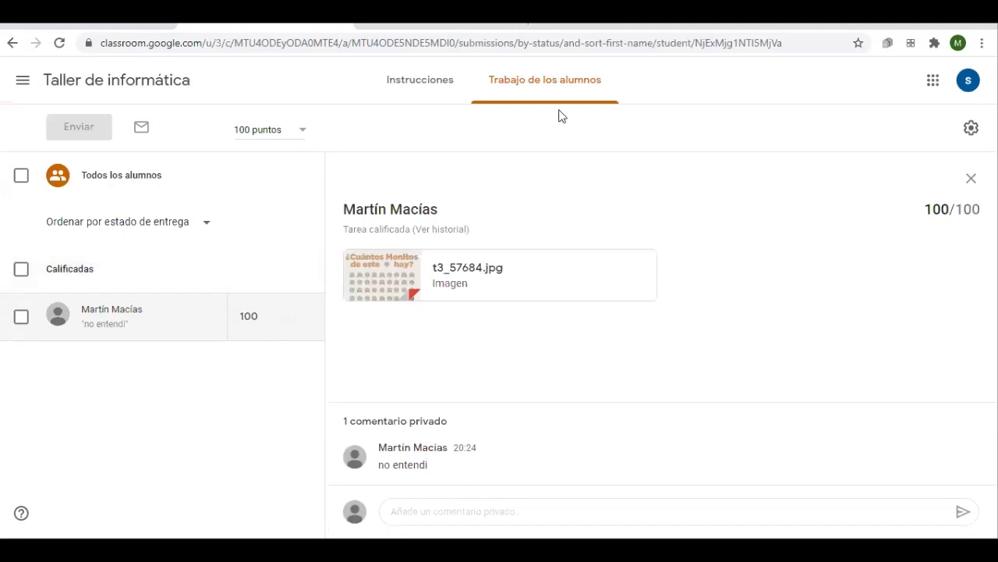
In the student's tab, open the class's classwork and the student's own work summary
{"action": "left_click", "coordinate": [406, 30]}
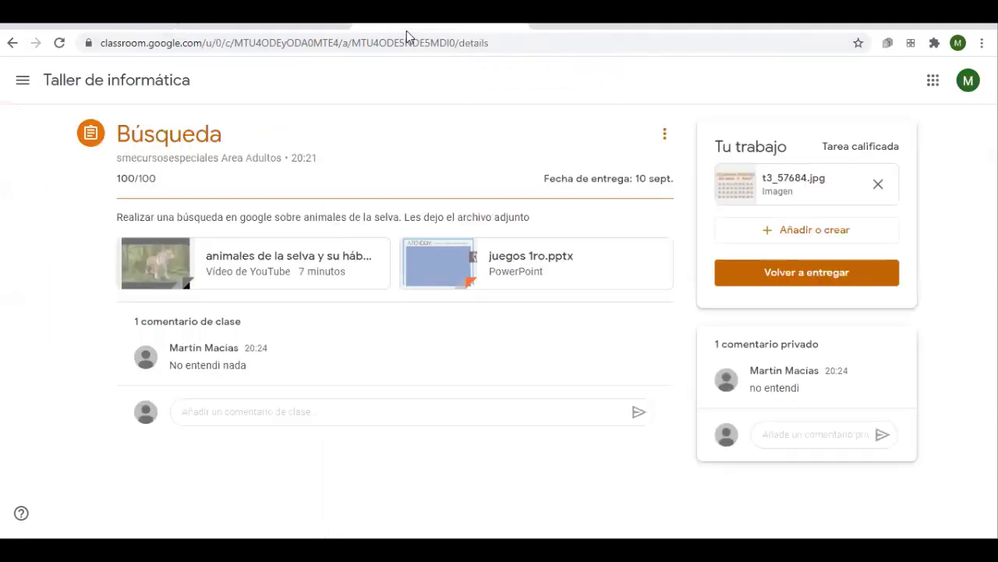
{"action": "left_click", "coordinate": [79, 82]}
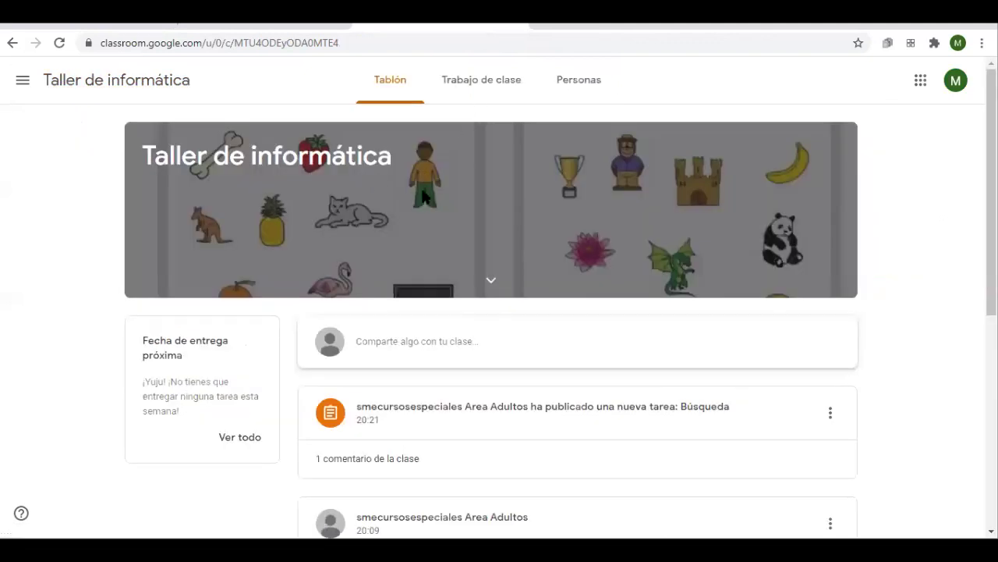
{"action": "left_click", "coordinate": [484, 81]}
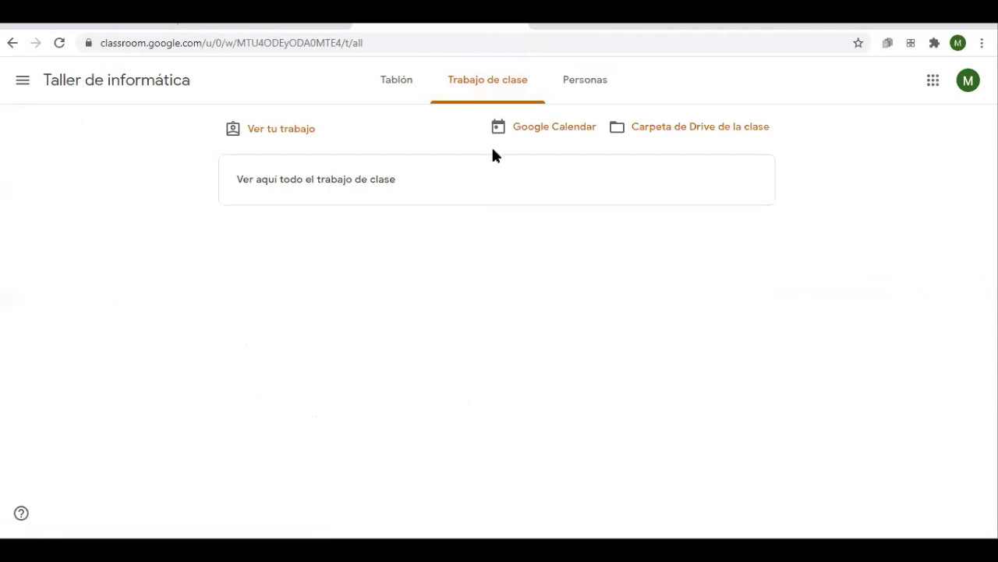
{"action": "left_click", "coordinate": [285, 130]}
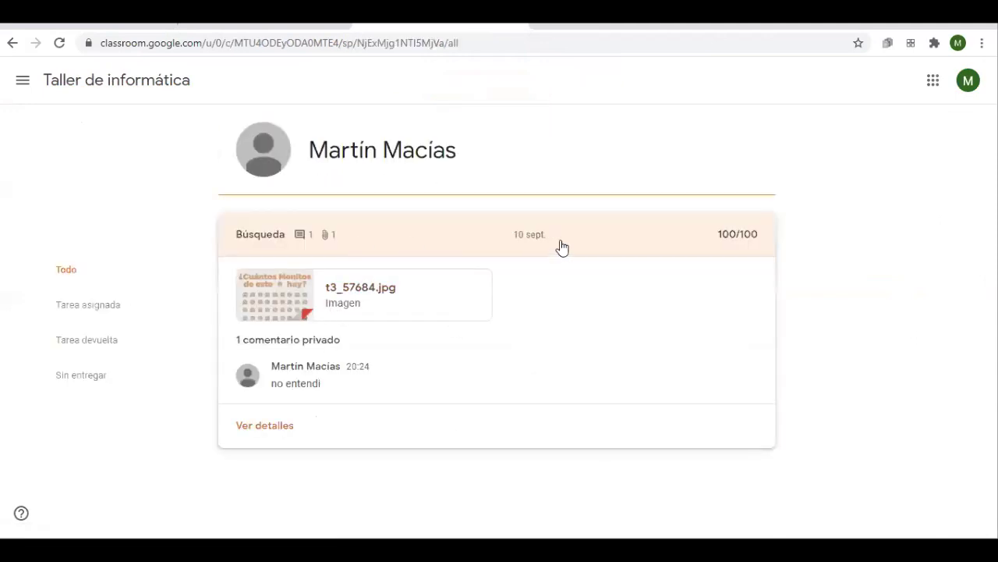
Filter to returned work (Tarea devuelta) and open Búsqueda's full details, graded 100/100
{"action": "left_click", "coordinate": [487, 240]}
{"action": "left_click", "coordinate": [411, 251]}
{"action": "left_click", "coordinate": [281, 244]}
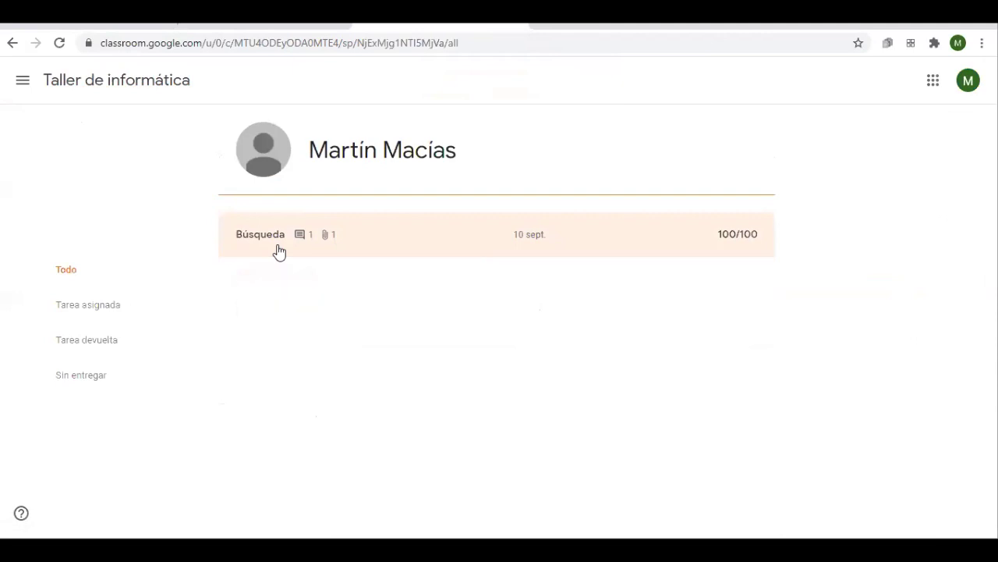
{"action": "left_click", "coordinate": [281, 244]}
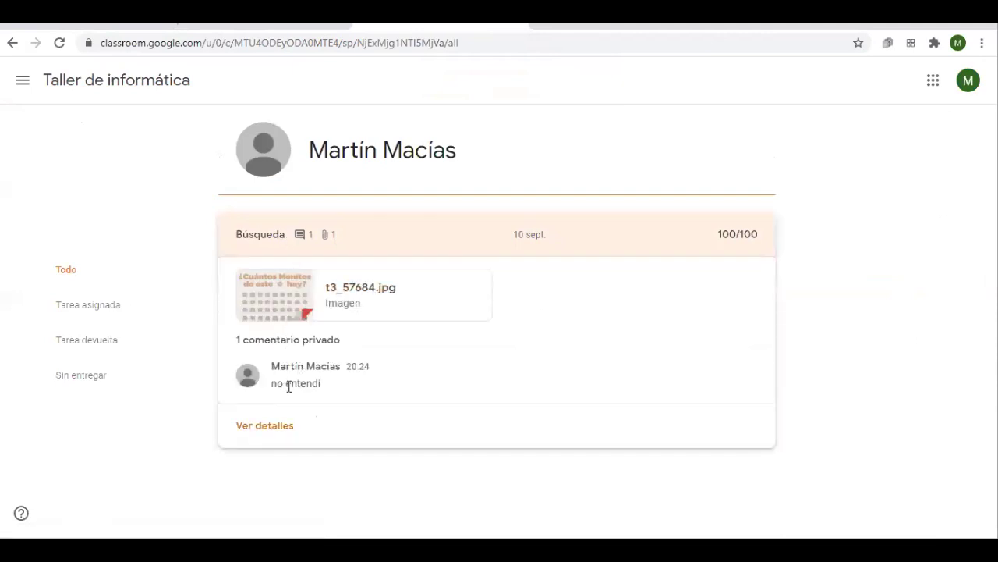
{"action": "left_click", "coordinate": [98, 347]}
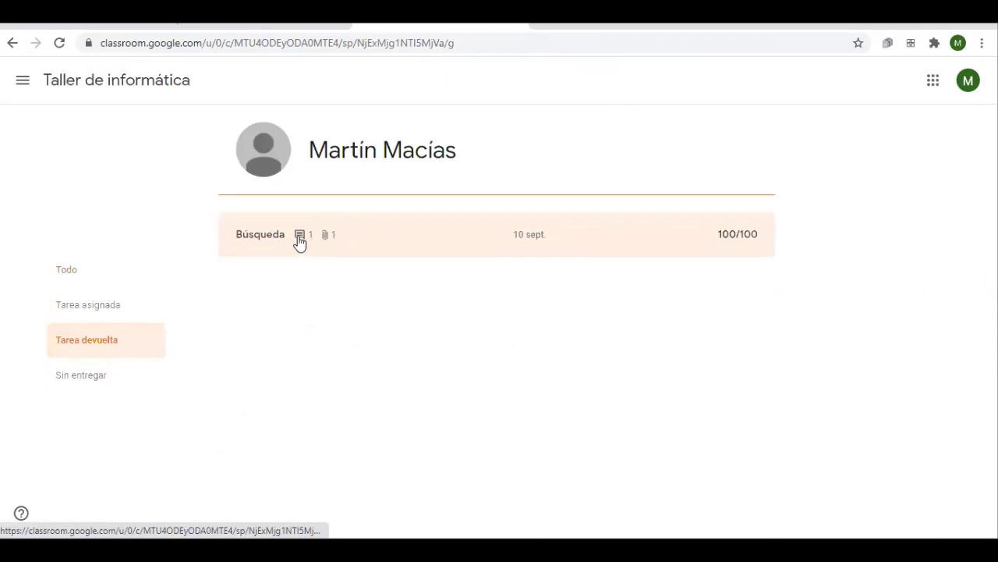
{"action": "left_click", "coordinate": [265, 243]}
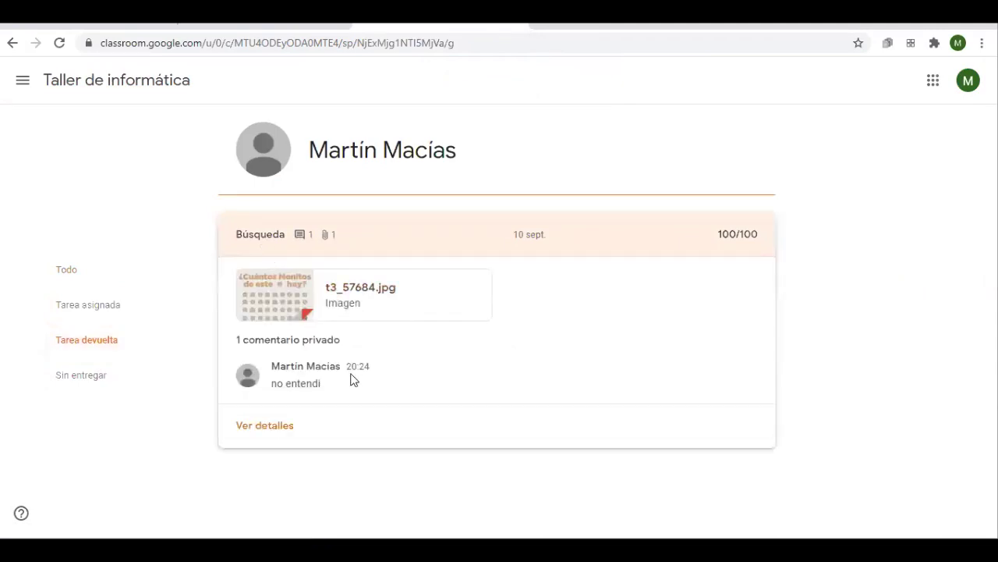
{"action": "left_click", "coordinate": [283, 424]}
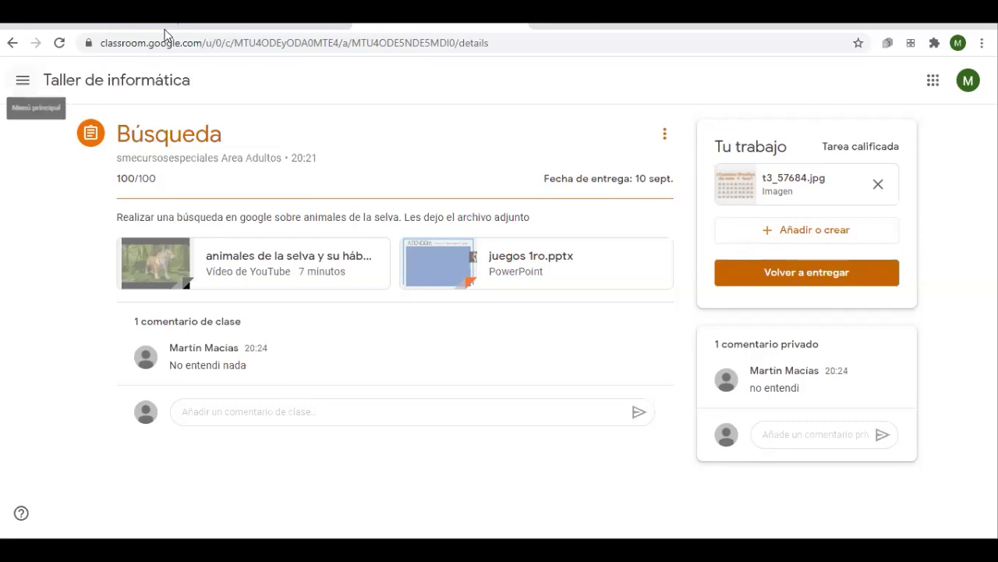
Back as teacher, open Taller de informática's Trabajo de clase and bring up the Crear menu
{"action": "left_click", "coordinate": [301, 31]}
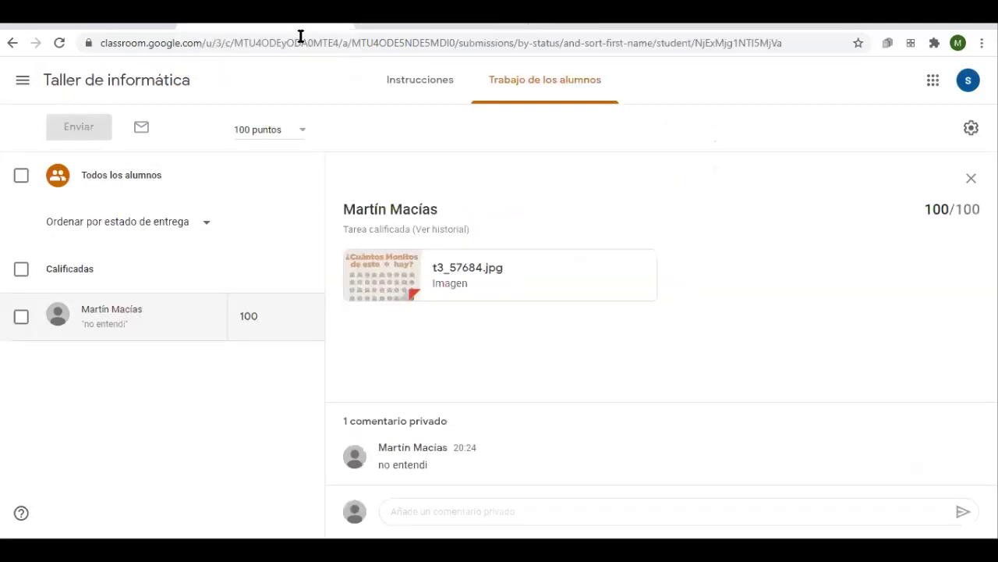
{"action": "left_click", "coordinate": [84, 81]}
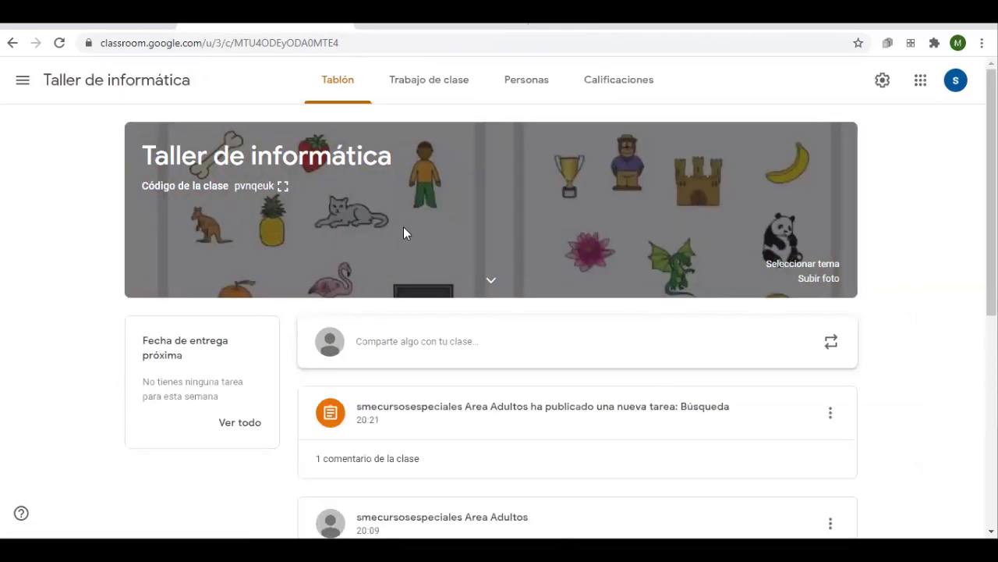
{"action": "left_click", "coordinate": [455, 83]}
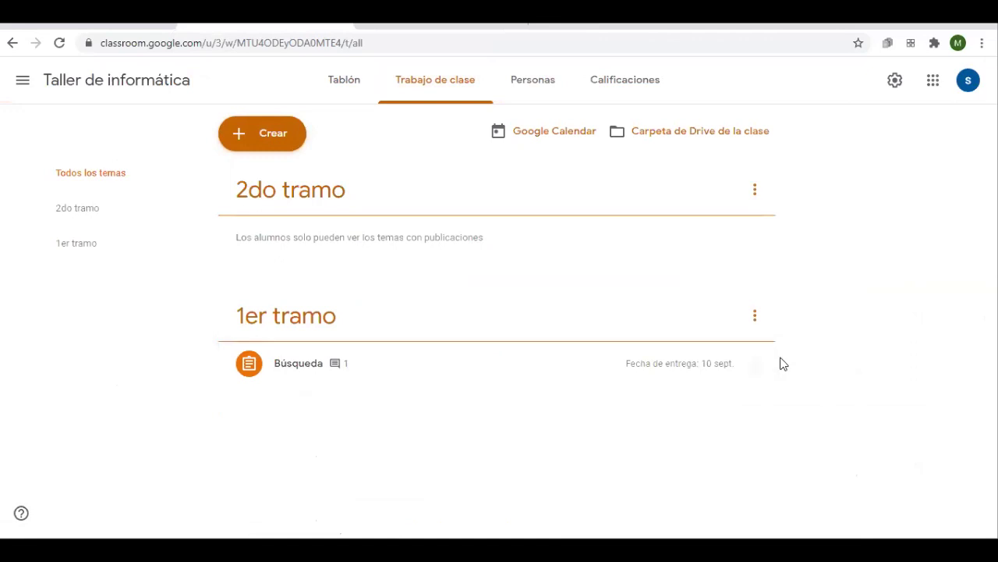
{"action": "left_click", "coordinate": [755, 364]}
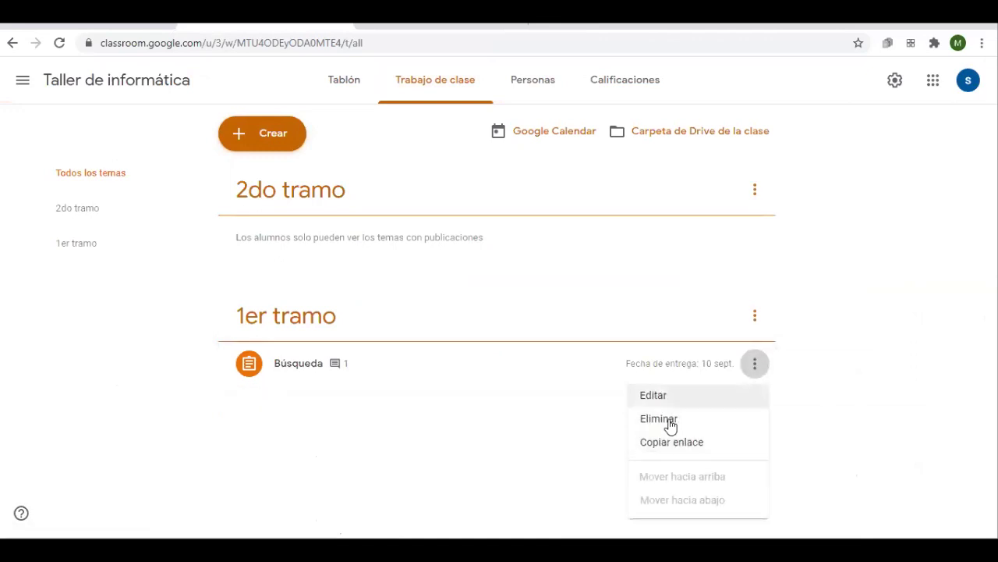
{"action": "left_click", "coordinate": [471, 439]}
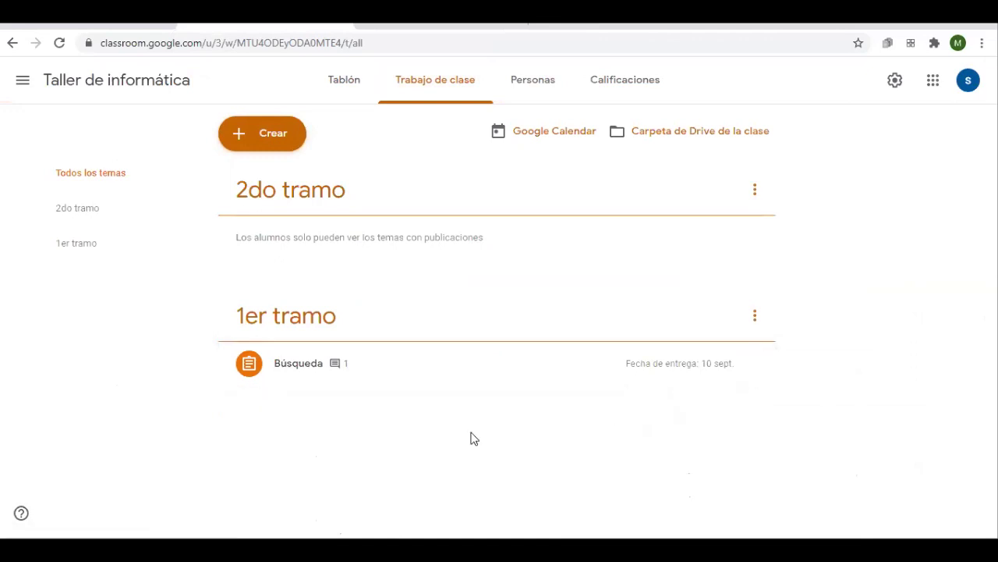
{"action": "left_click", "coordinate": [262, 137]}
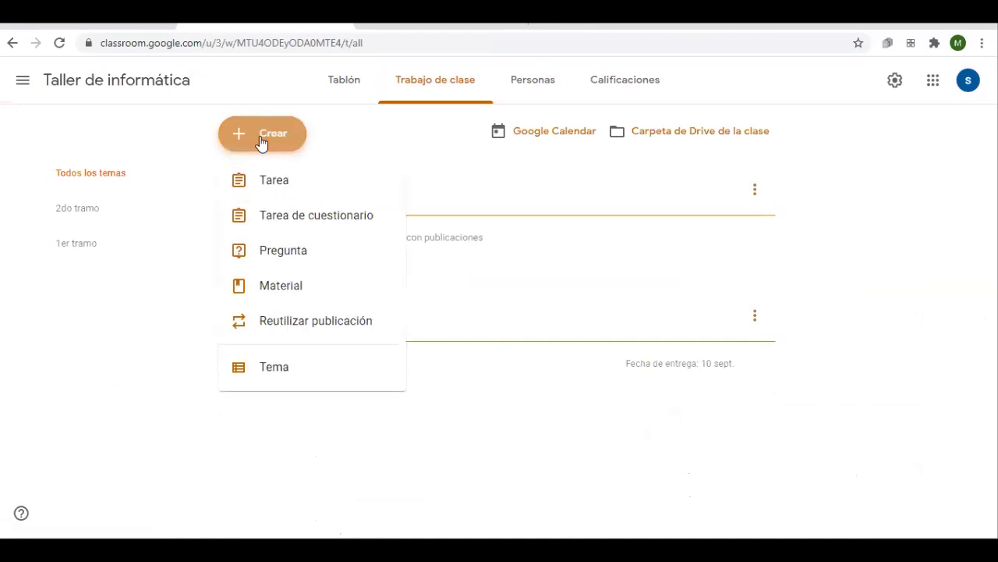
Start a Material post titled 'Material extra' and leave its topic as Ningún tema
{"action": "left_click", "coordinate": [268, 300]}
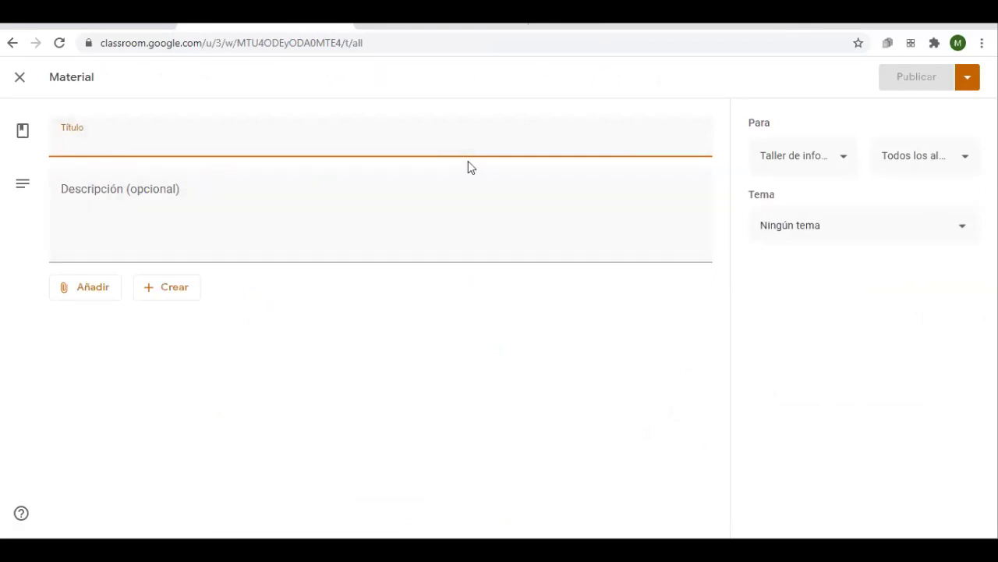
{"action": "type", "text": "MAterial extra"}
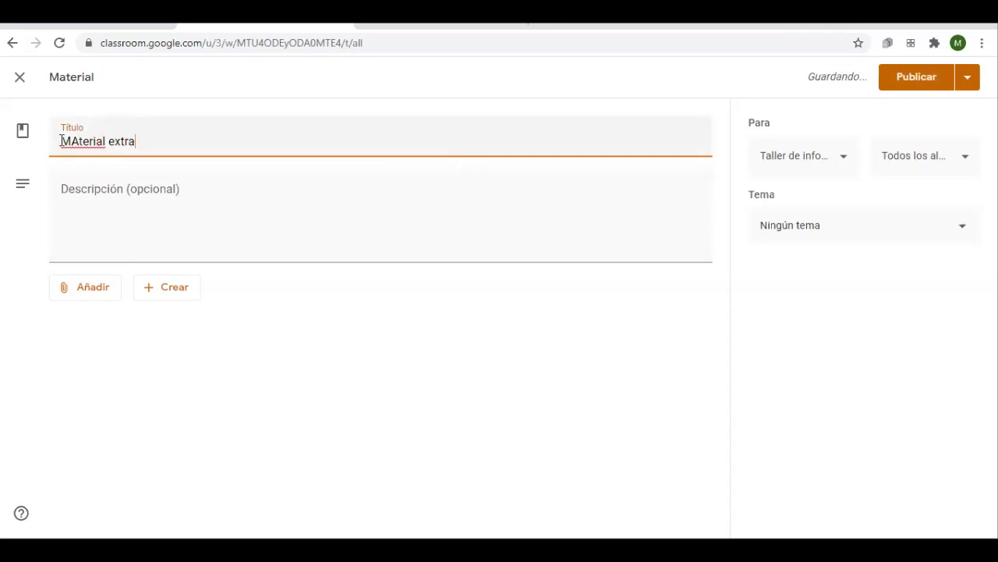
{"action": "key", "text": "BackSpace"}
{"action": "type", "text": "a"}
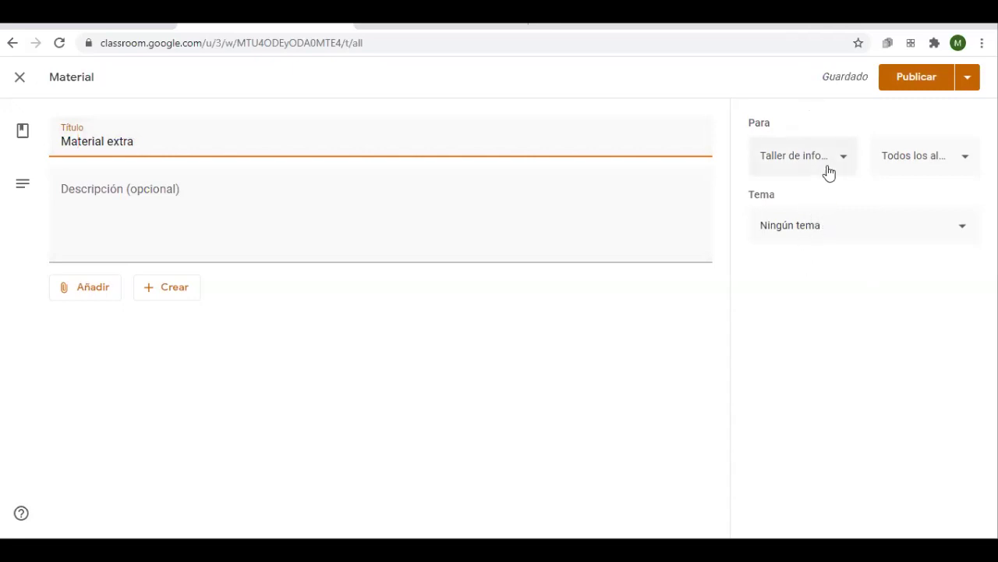
{"action": "left_click", "coordinate": [824, 230]}
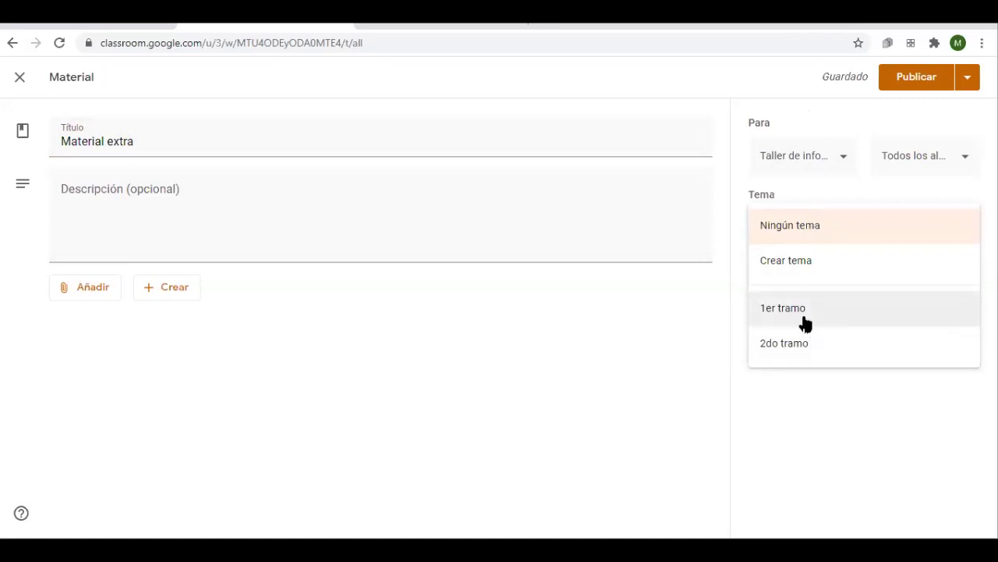
{"action": "left_click", "coordinate": [812, 234]}
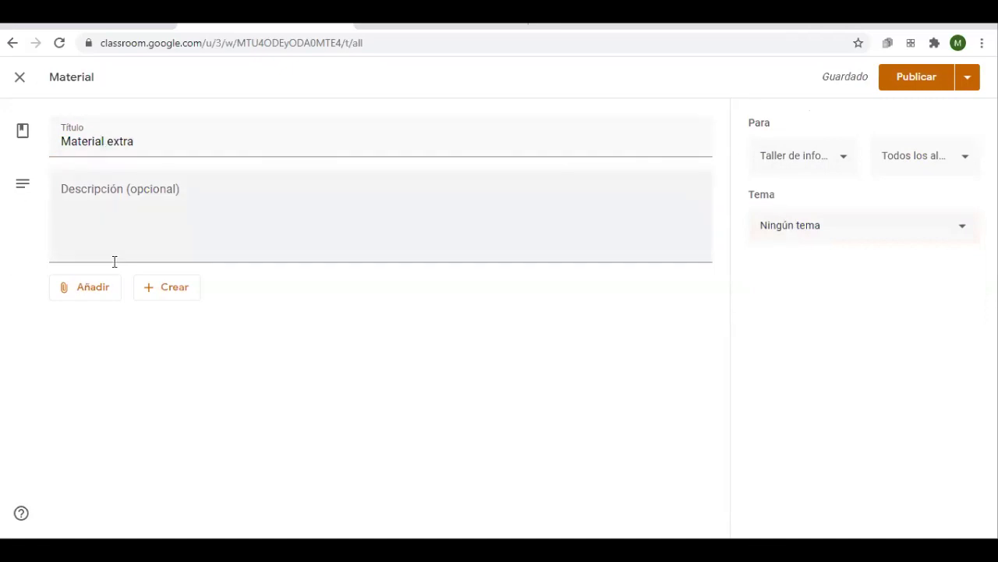
Publish the Material extra post to the class
{"action": "left_click", "coordinate": [109, 294]}
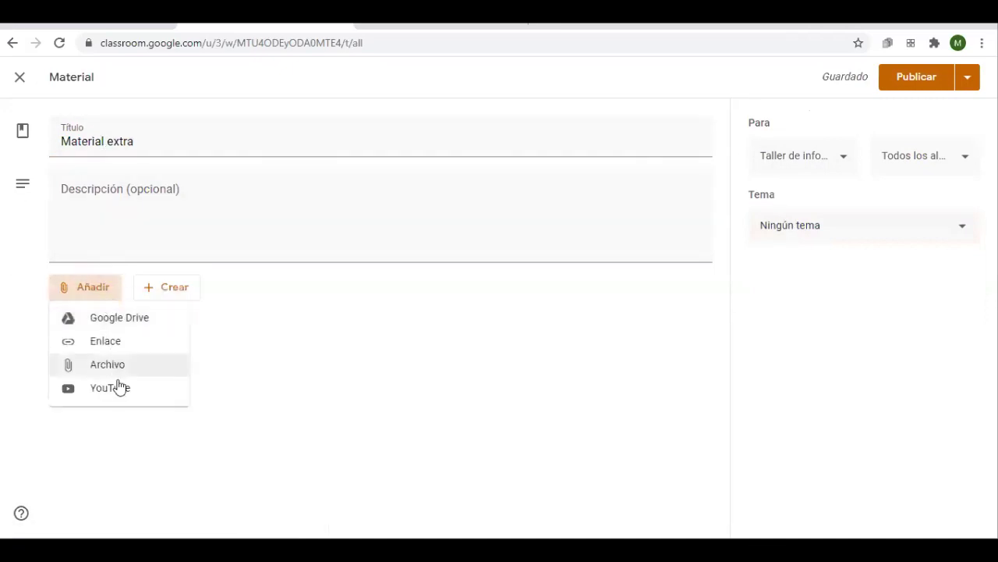
{"action": "key", "text": "Escape"}
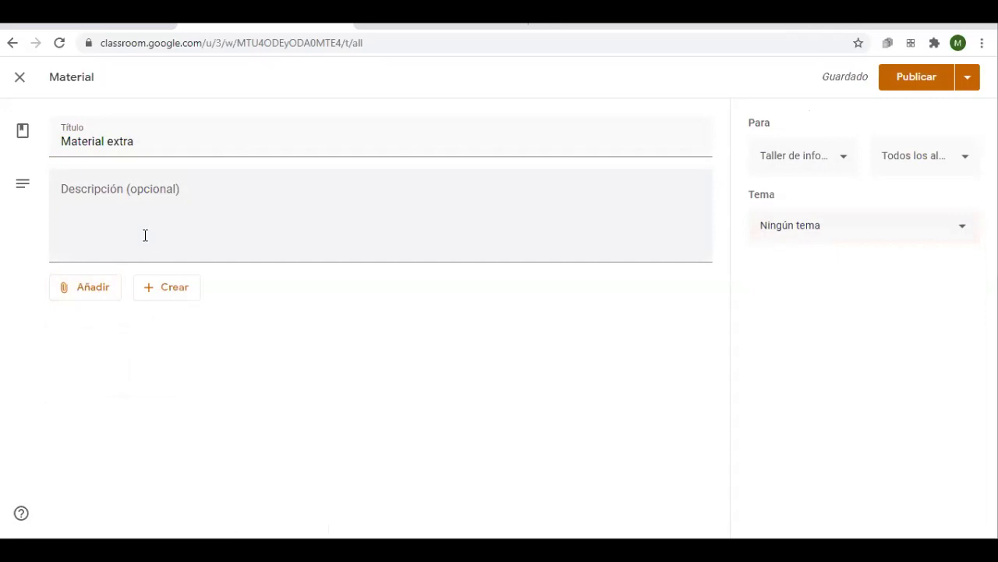
{"action": "left_click", "coordinate": [167, 208]}
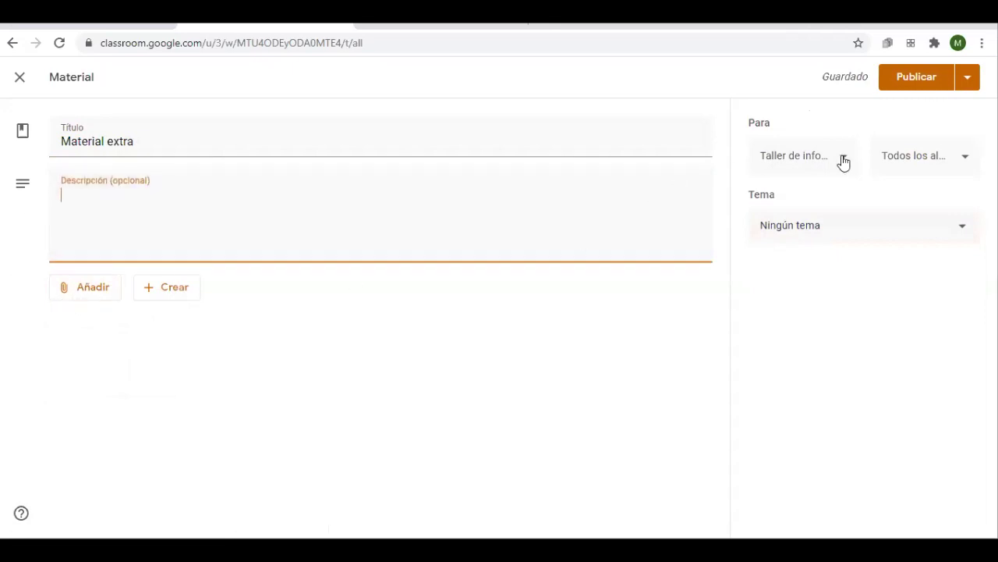
{"action": "left_click", "coordinate": [968, 84]}
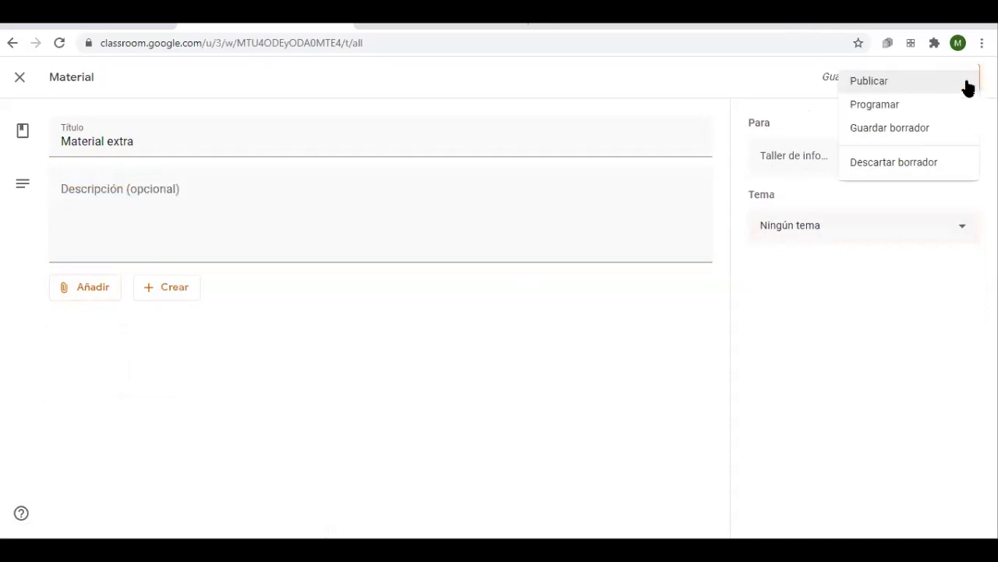
{"action": "left_click", "coordinate": [892, 90]}
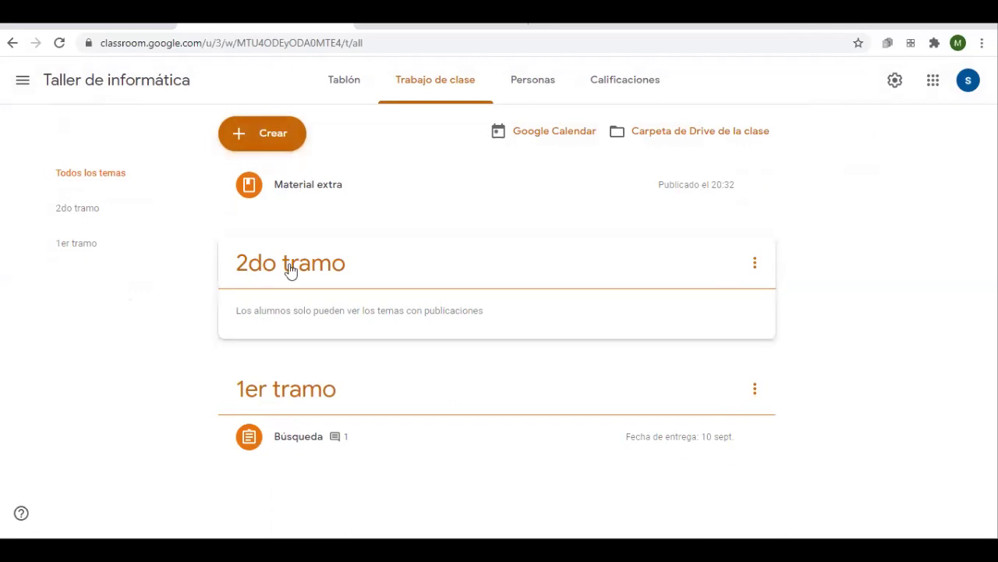
Drag 2do tramo below 1er tramo and try repositioning the Material extra post
{"action": "left_click_drag", "start_coordinate": [324, 268], "coordinate": [363, 402]}
{"action": "left_click_drag", "start_coordinate": [307, 187], "coordinate": [334, 468]}
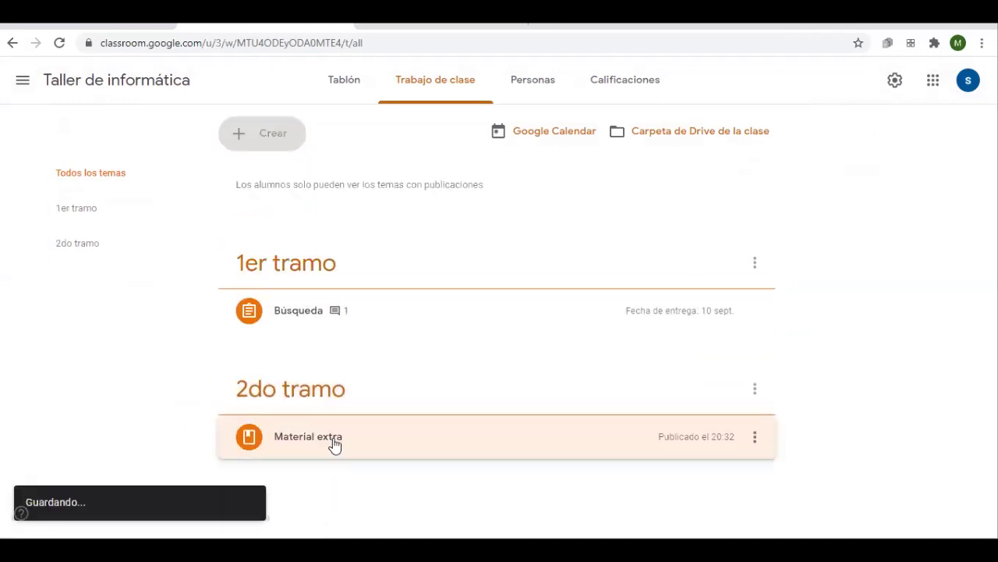
{"action": "left_click_drag", "start_coordinate": [281, 369], "coordinate": [334, 152]}
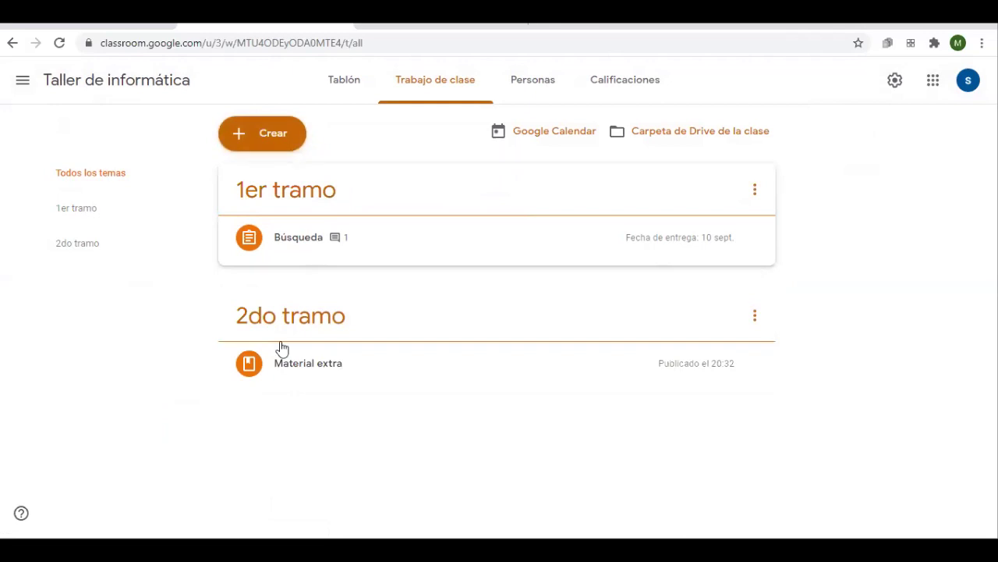
{"action": "left_click_drag", "start_coordinate": [296, 370], "coordinate": [379, 267]}
{"action": "left_click_drag", "start_coordinate": [312, 287], "coordinate": [453, 131]}
{"action": "left_click_drag", "start_coordinate": [346, 289], "coordinate": [377, 280]}
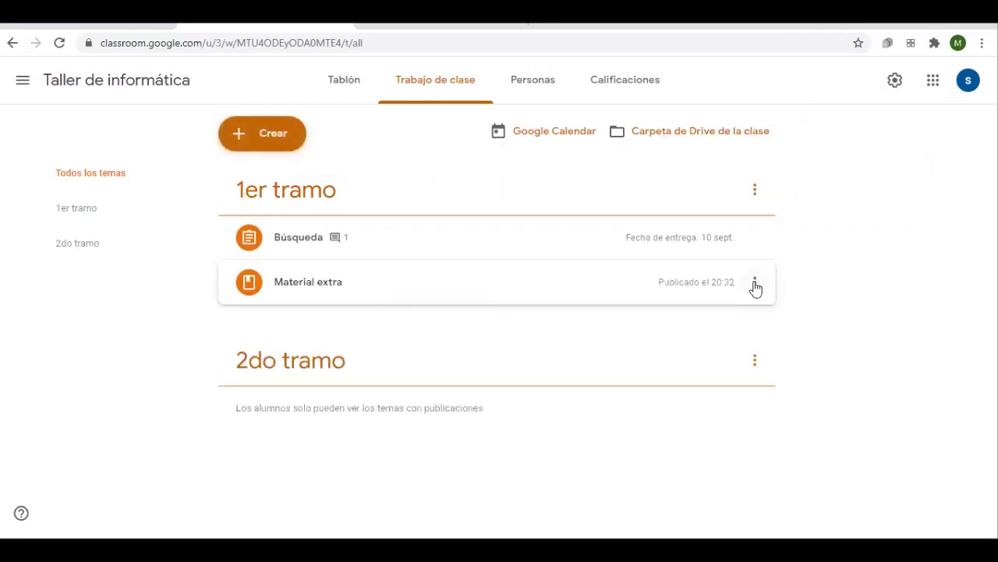
Edit Material extra to set its topic to Ningún tema and save the change
{"action": "left_click", "coordinate": [755, 282]}
{"action": "left_click", "coordinate": [686, 314]}
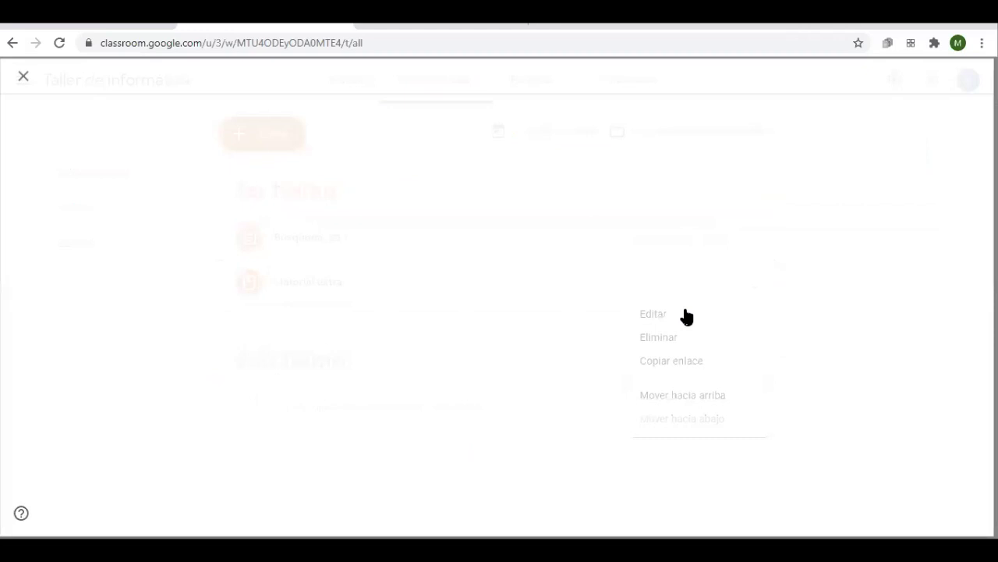
{"action": "left_click", "coordinate": [815, 232]}
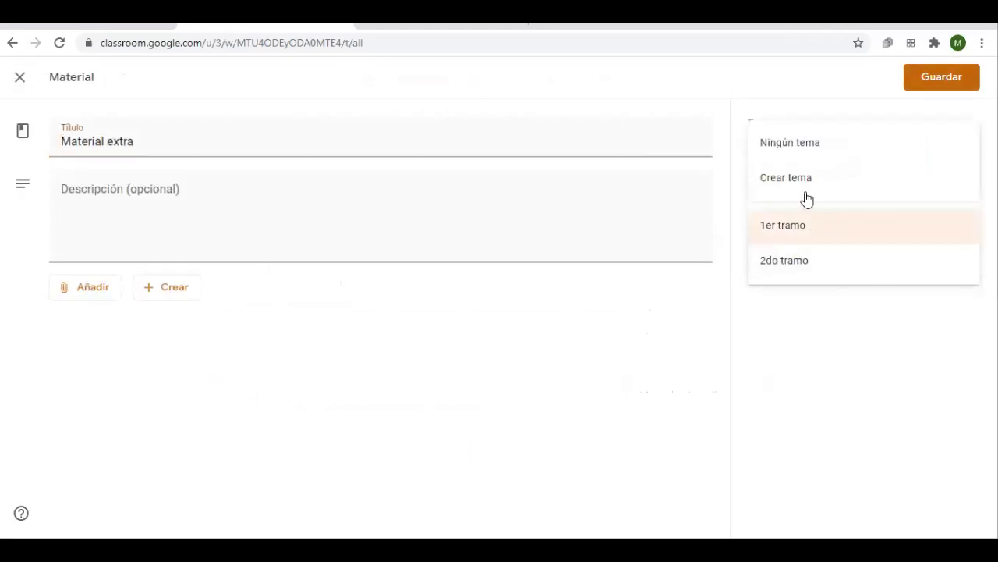
{"action": "left_click", "coordinate": [805, 146]}
{"action": "left_click", "coordinate": [930, 88]}
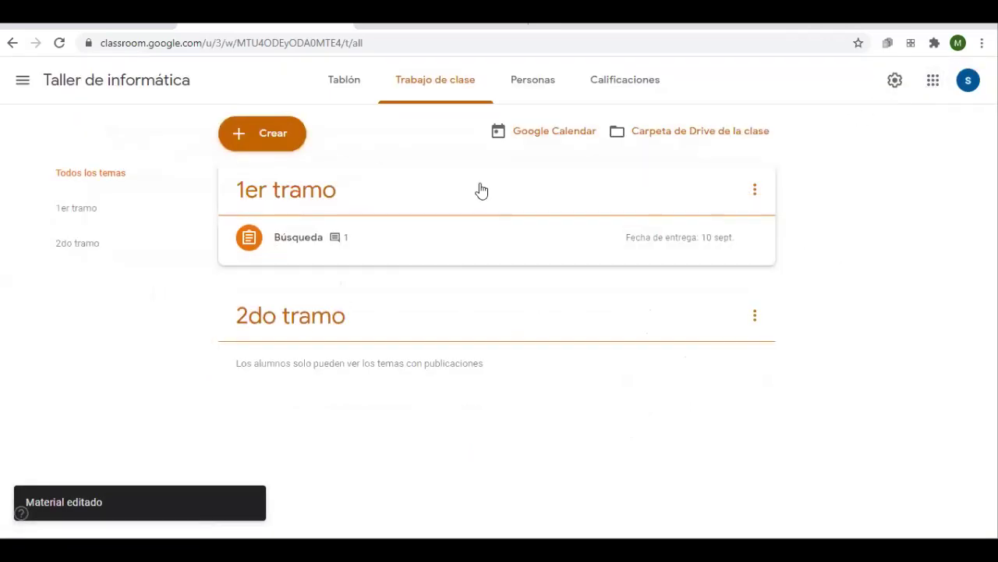
{"action": "left_click", "coordinate": [109, 172]}
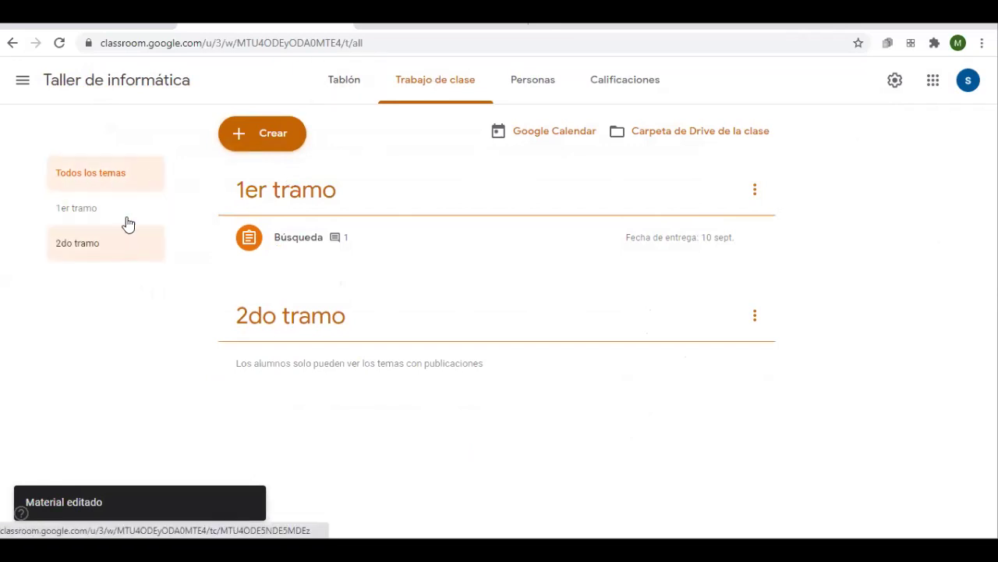
Show classwork from Todos los temas and expand the Material extra post at the top
{"action": "left_click", "coordinate": [333, 75]}
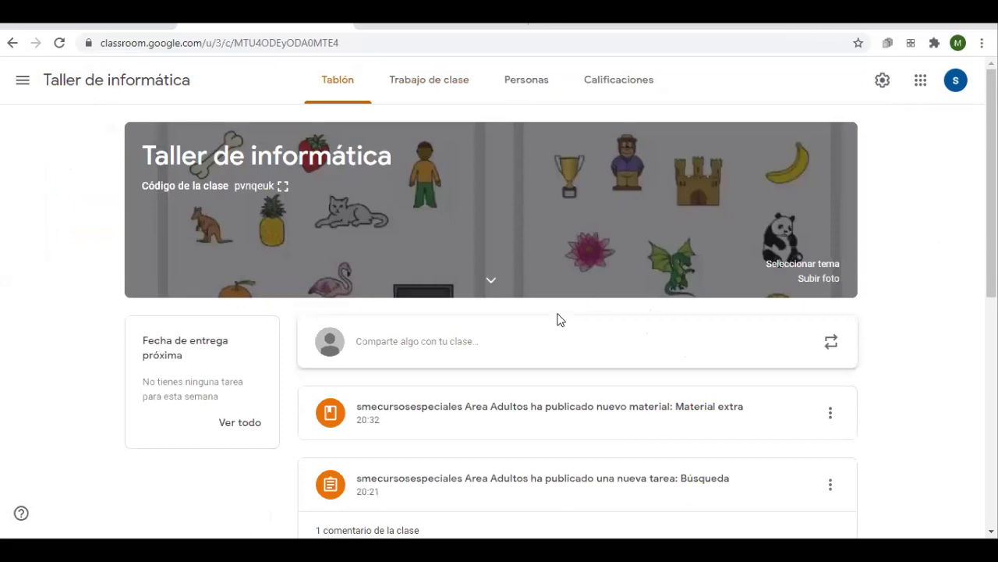
{"action": "left_click", "coordinate": [415, 83]}
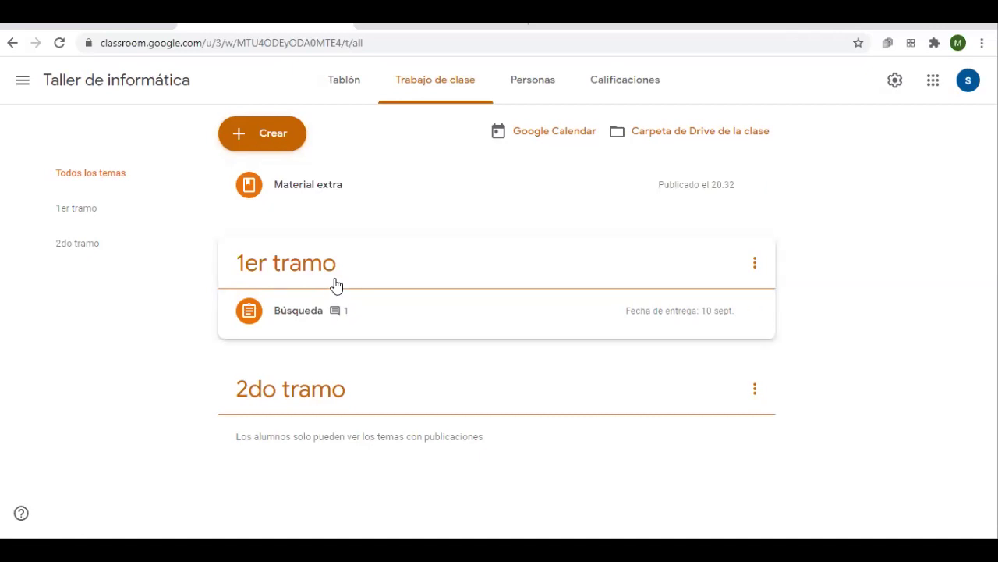
{"action": "left_click", "coordinate": [333, 249]}
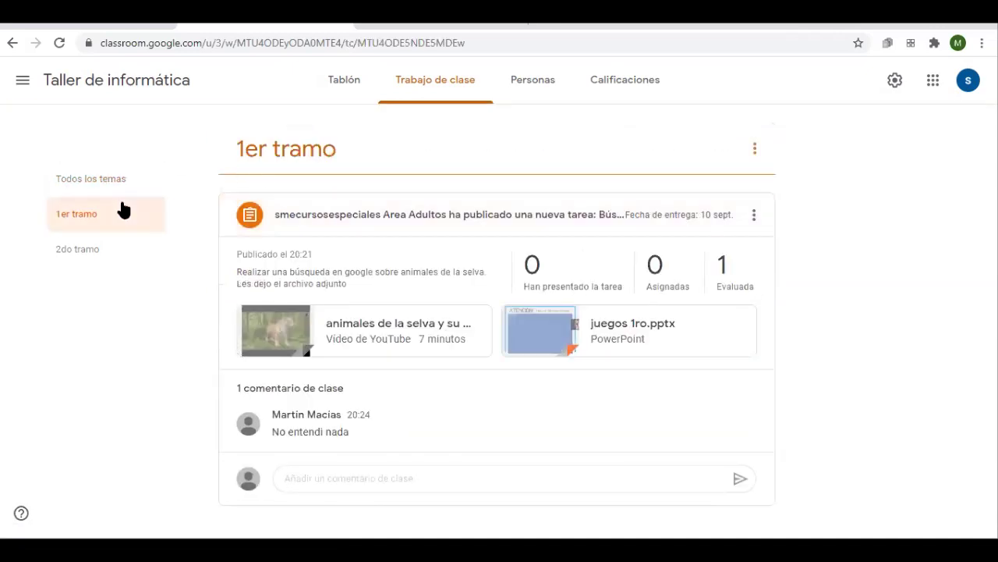
{"action": "left_click", "coordinate": [110, 184]}
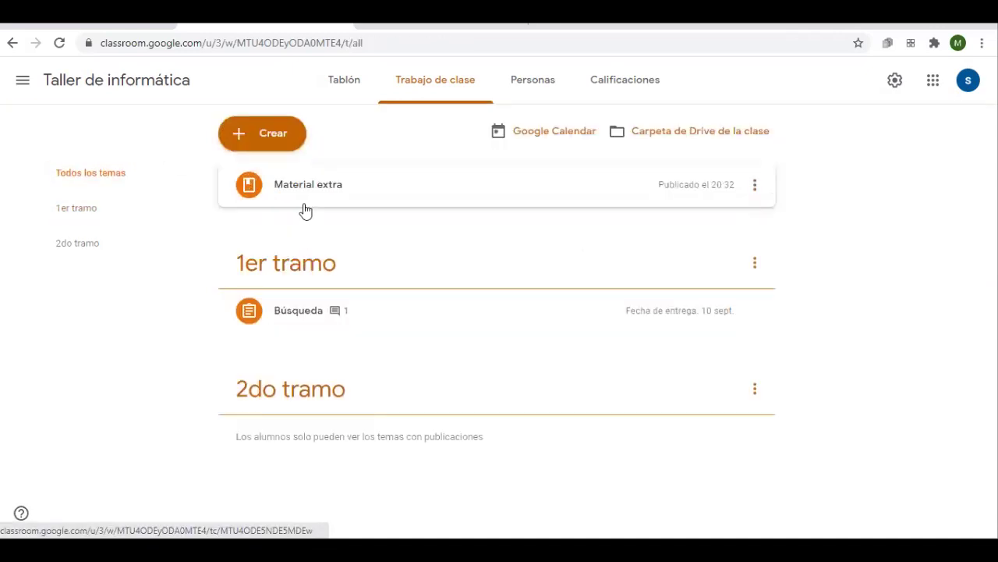
{"action": "left_click", "coordinate": [350, 179]}
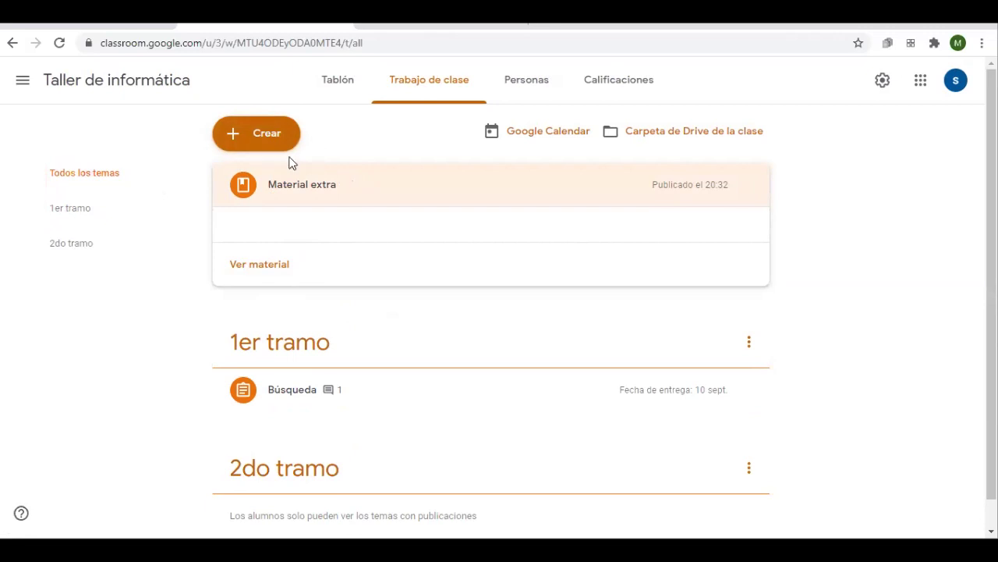
Start a new question post and set its type to Varias opciones
{"action": "left_click", "coordinate": [272, 141]}
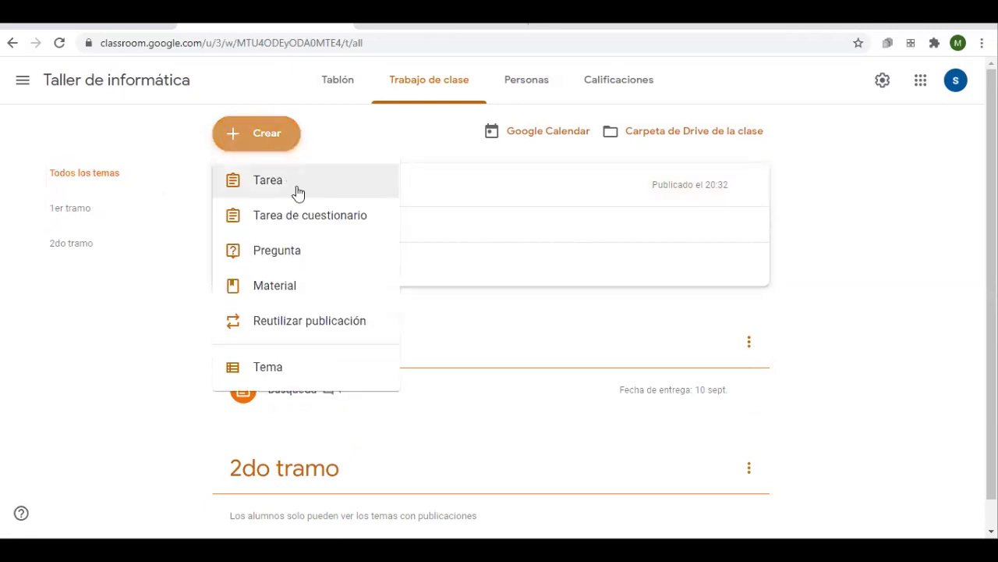
{"action": "left_click", "coordinate": [286, 262]}
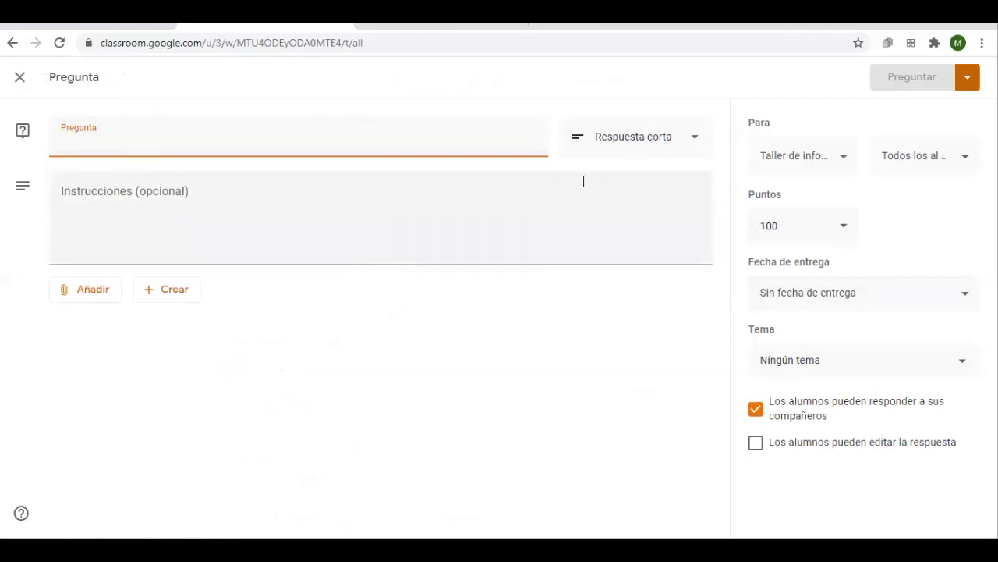
{"action": "left_click", "coordinate": [657, 150]}
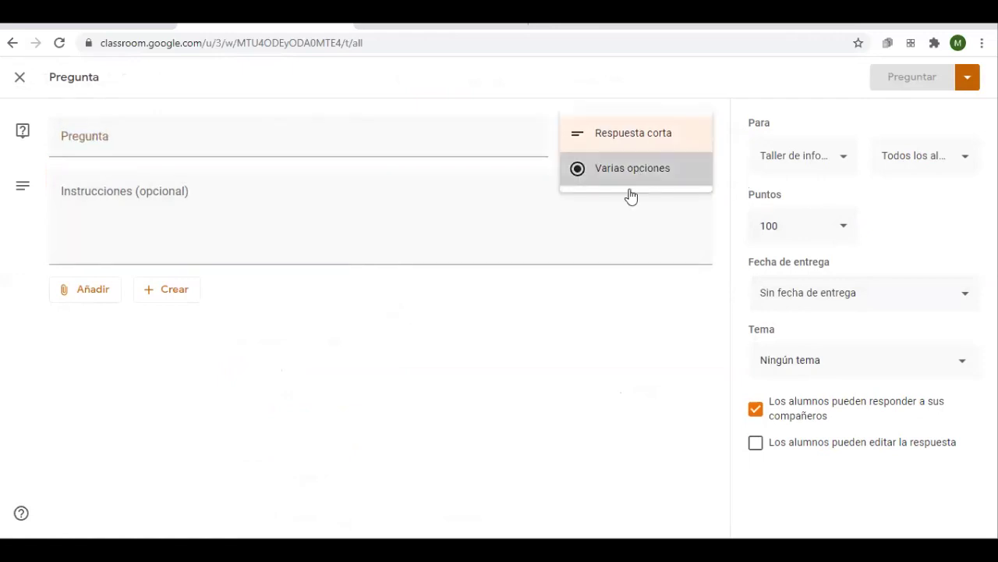
{"action": "left_click", "coordinate": [631, 169]}
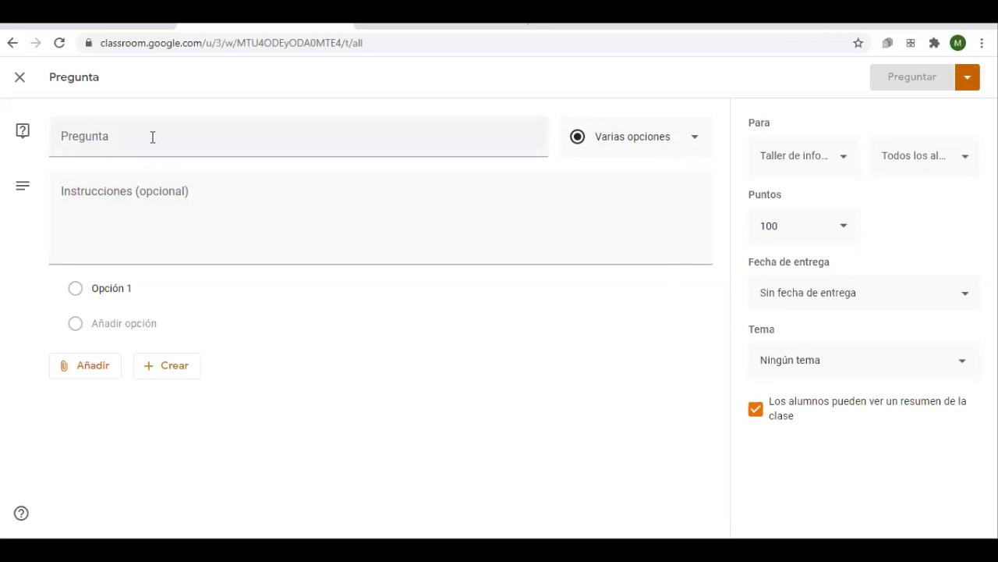
Title the question 'pregunta 1' and give it answers Opción 1, Opción 2 and Opción 3
{"action": "left_click", "coordinate": [55, 136]}
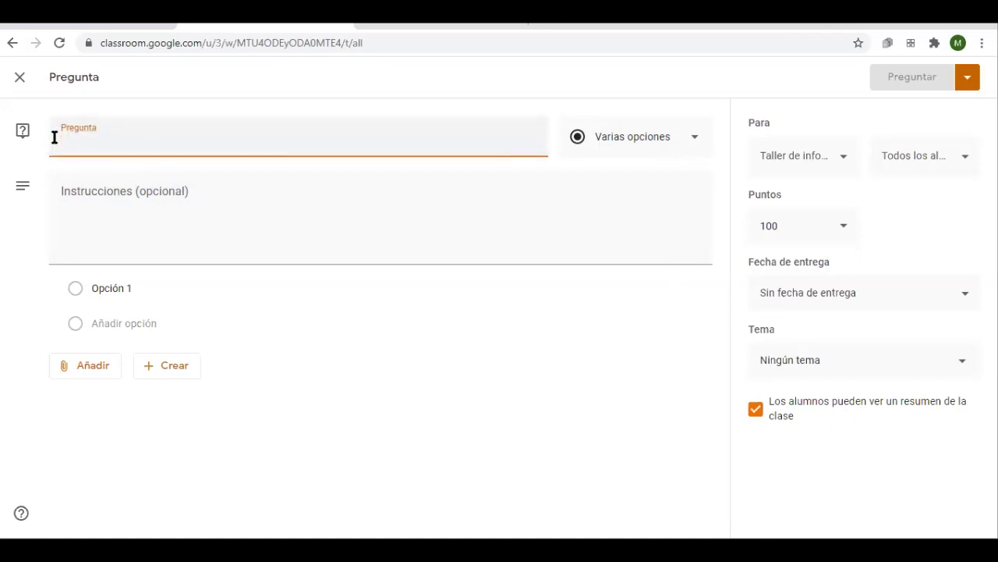
{"action": "type", "text": "pregunta 1"}
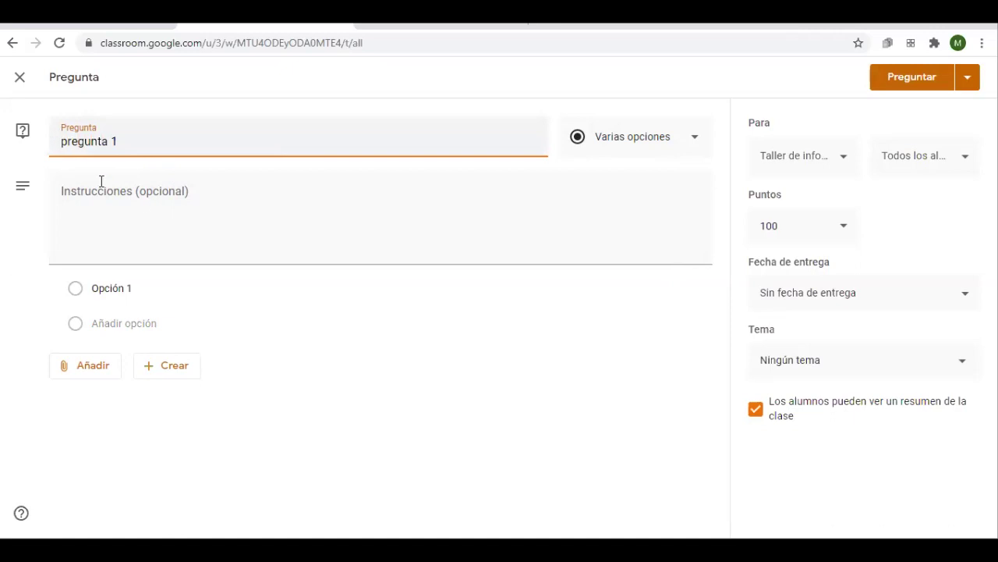
{"action": "left_click", "coordinate": [101, 181]}
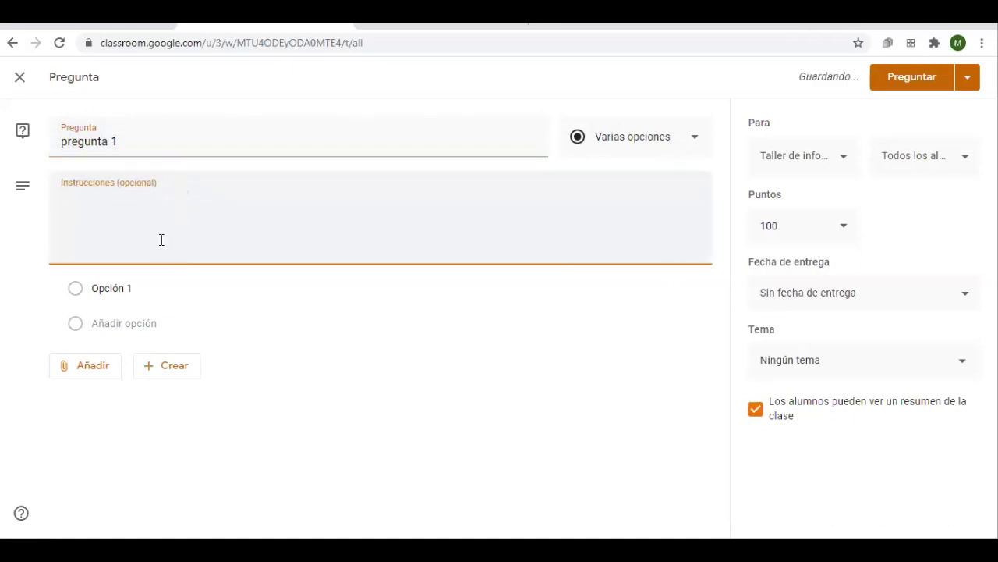
{"action": "left_click", "coordinate": [96, 290]}
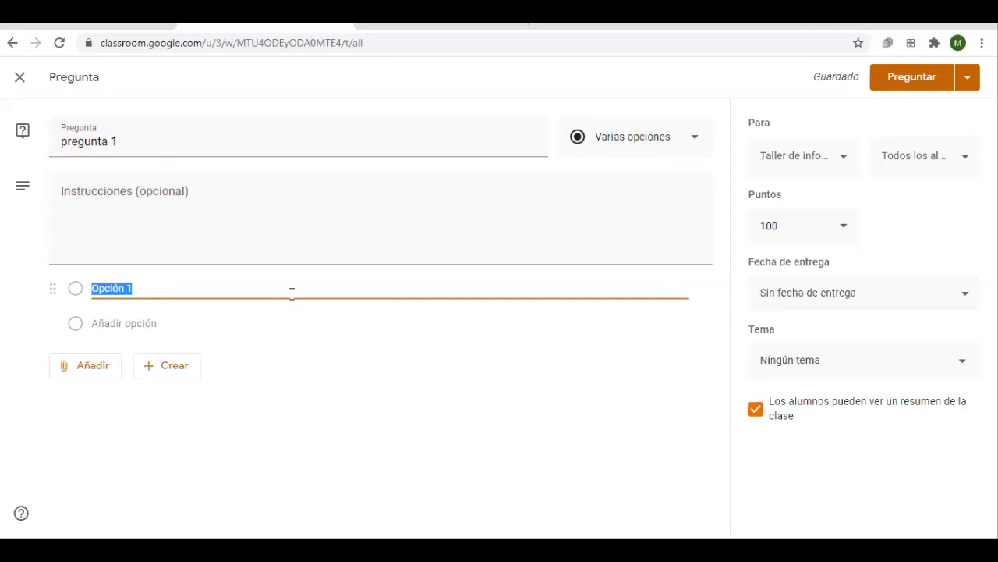
{"action": "left_click", "coordinate": [76, 325]}
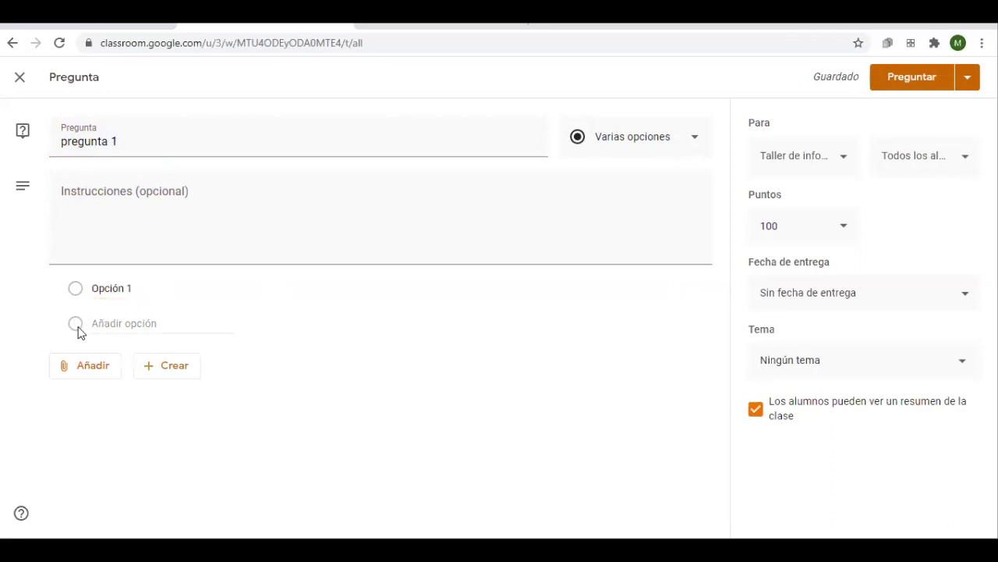
{"action": "left_click", "coordinate": [110, 325]}
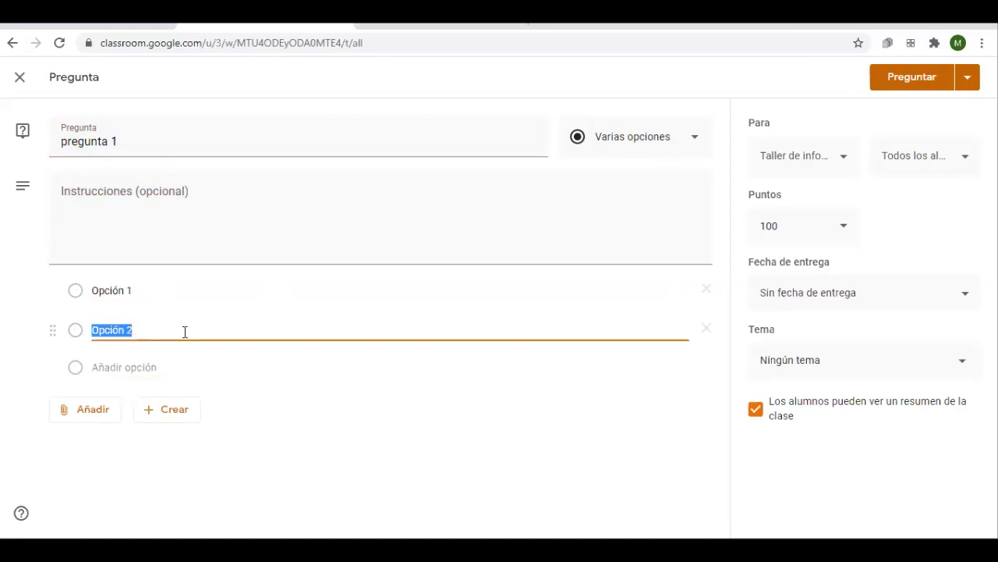
{"action": "left_click", "coordinate": [125, 365]}
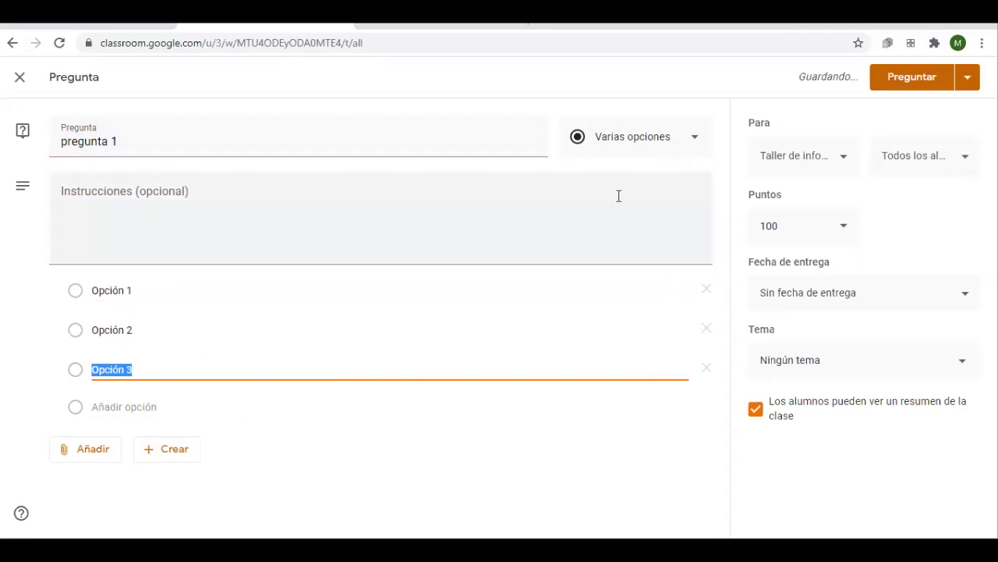
Switch the type to short answer and back to multiple choice, then post the question
{"action": "left_click", "coordinate": [692, 135]}
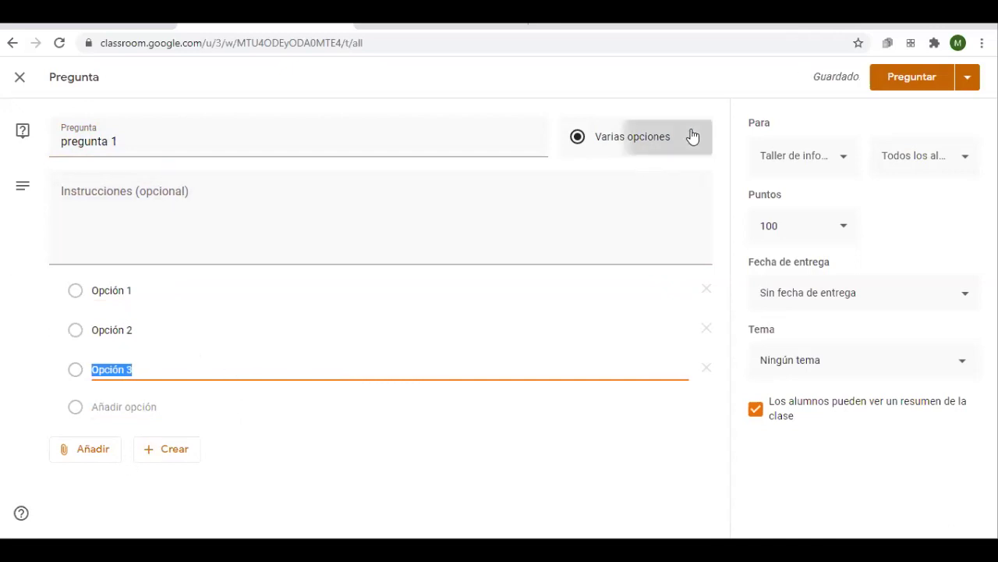
{"action": "left_click", "coordinate": [639, 100]}
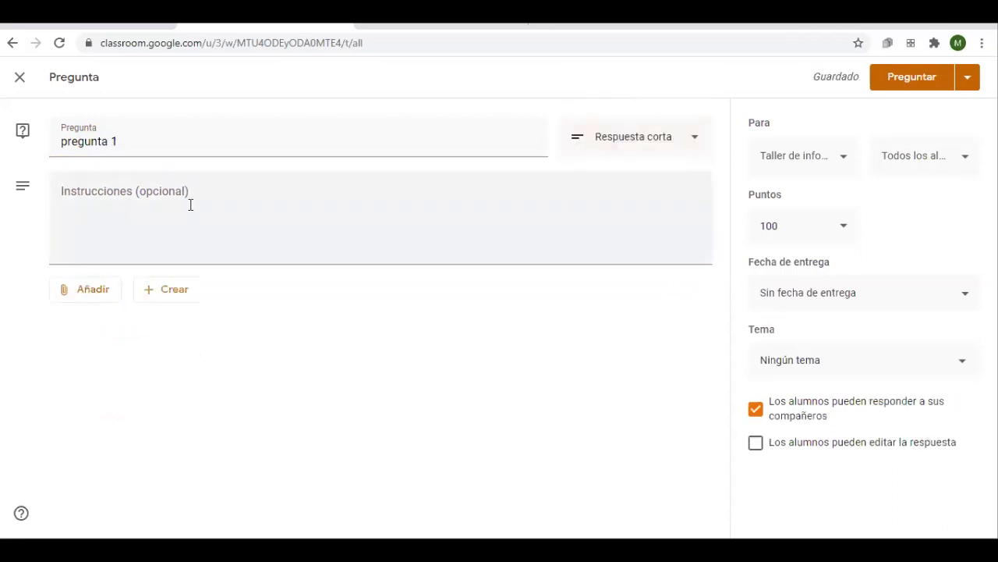
{"action": "left_click", "coordinate": [627, 146]}
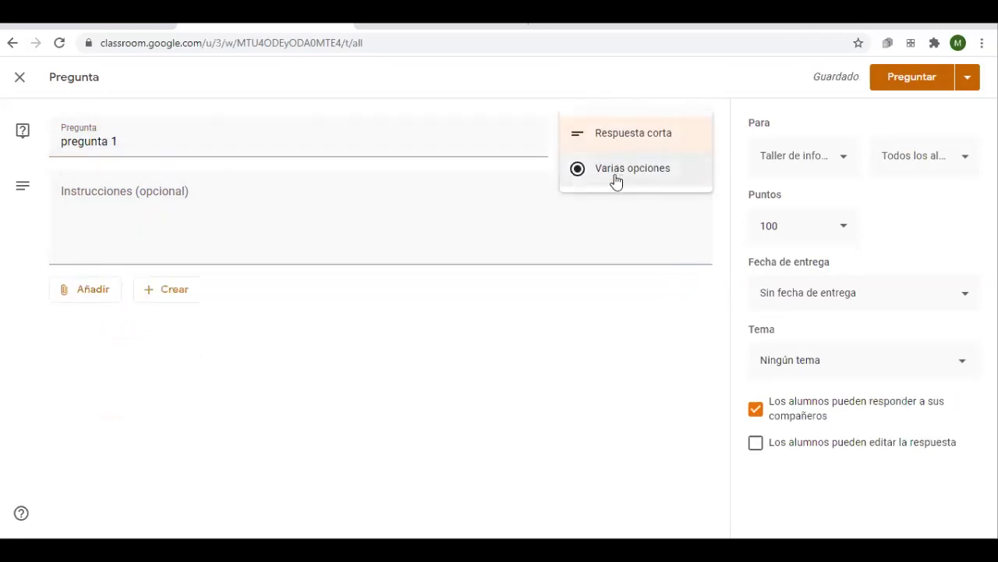
{"action": "left_click", "coordinate": [642, 187]}
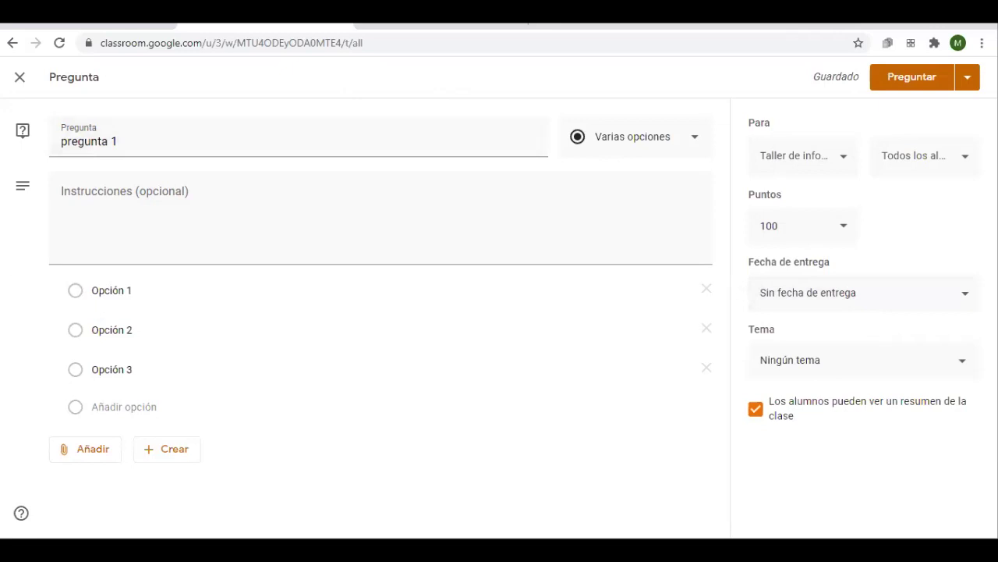
{"action": "left_click", "coordinate": [926, 75]}
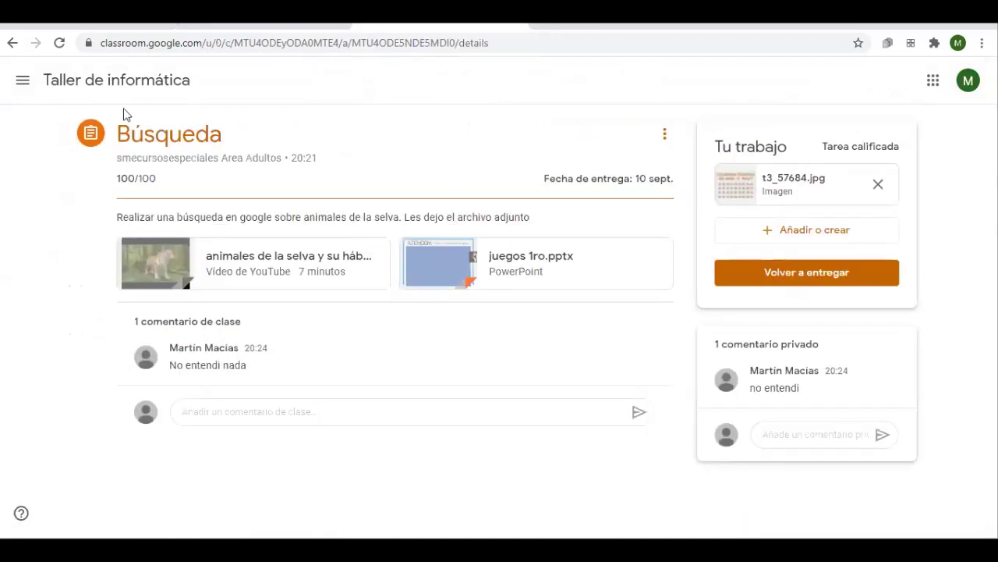
As the student, open the class's Trabajo de clase list and expand pregunta 1
{"action": "left_click", "coordinate": [86, 82]}
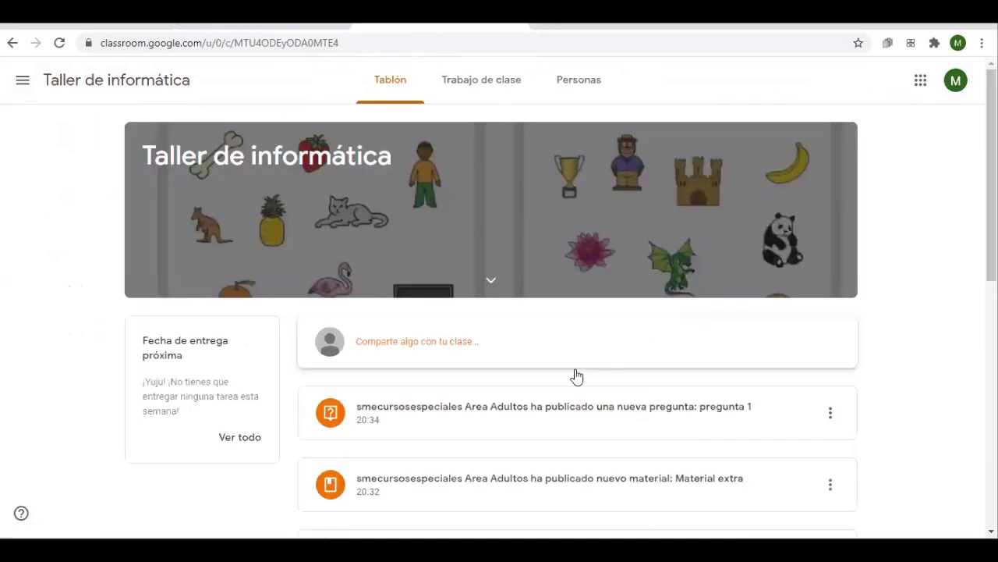
{"action": "left_click", "coordinate": [470, 94]}
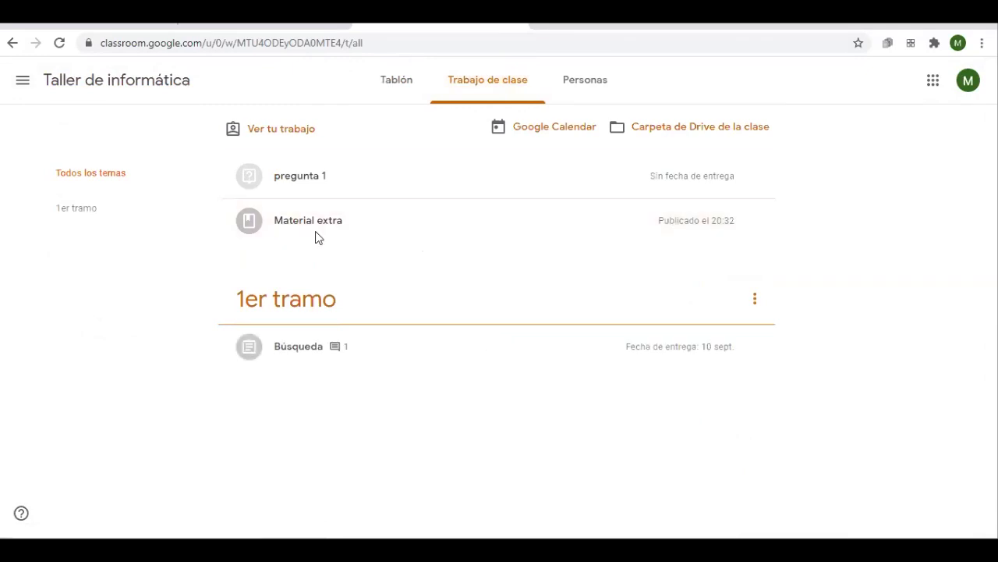
{"action": "left_click", "coordinate": [318, 182]}
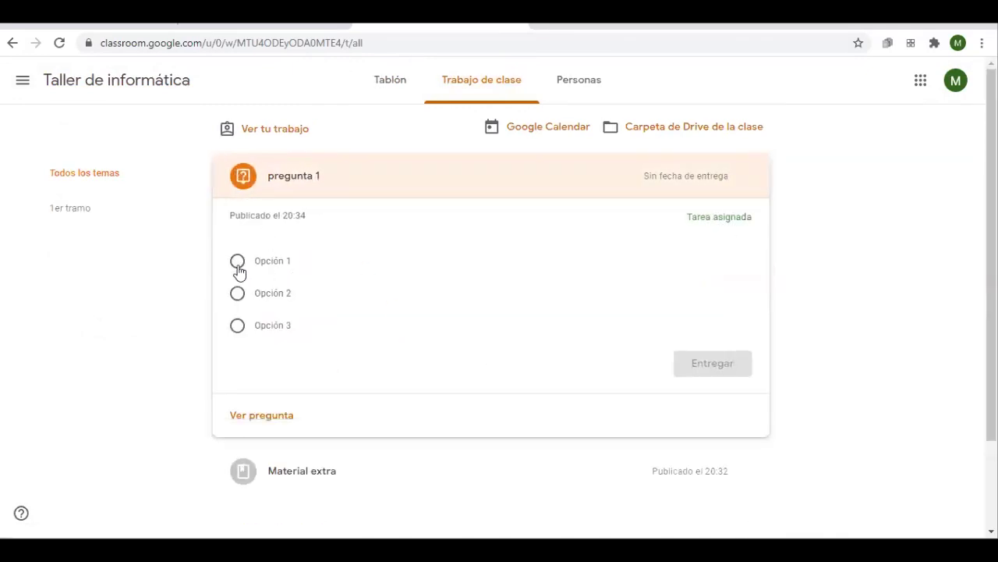
Answer pregunta 1 with Opción 1 and confirm handing it in
{"action": "left_click", "coordinate": [237, 261]}
{"action": "left_click", "coordinate": [237, 294]}
{"action": "left_click", "coordinate": [237, 325]}
{"action": "left_click", "coordinate": [238, 294]}
{"action": "left_click", "coordinate": [237, 261]}
{"action": "left_click", "coordinate": [747, 364]}
{"action": "left_click", "coordinate": [569, 337]}
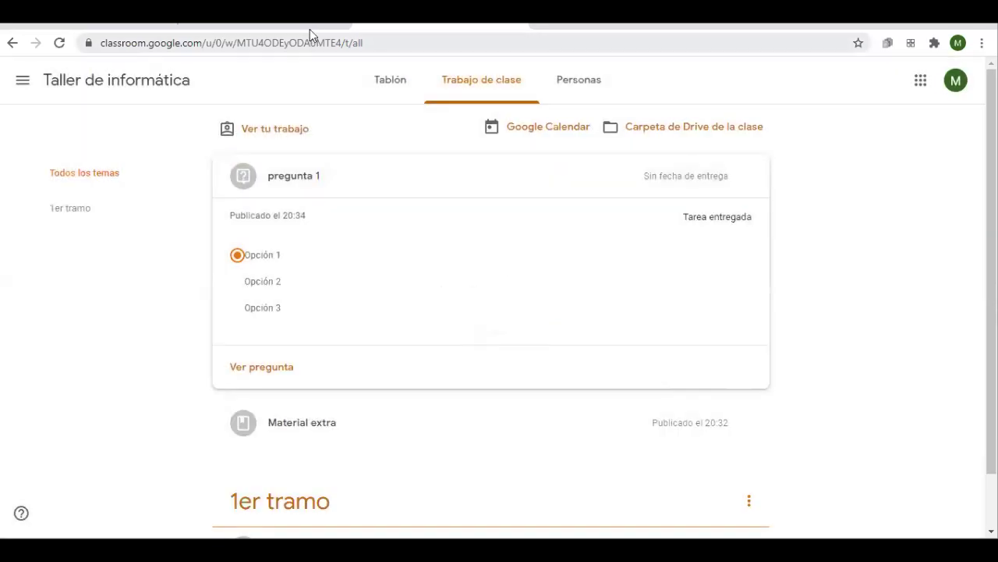
{"action": "left_click", "coordinate": [310, 29]}
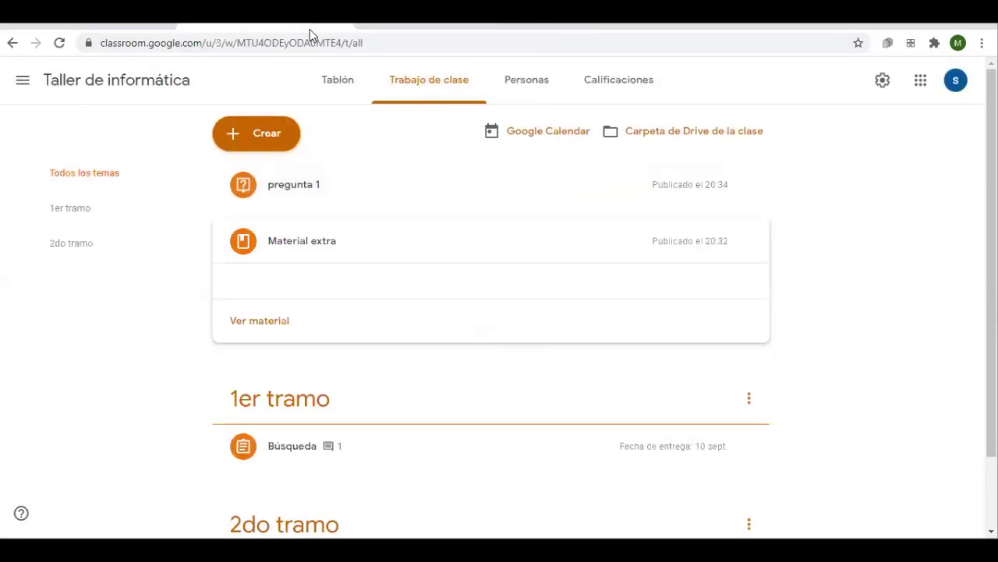
Expand pregunta 1, view its single Opción 1 student answer, and go back to Tablón
{"action": "left_click", "coordinate": [330, 199]}
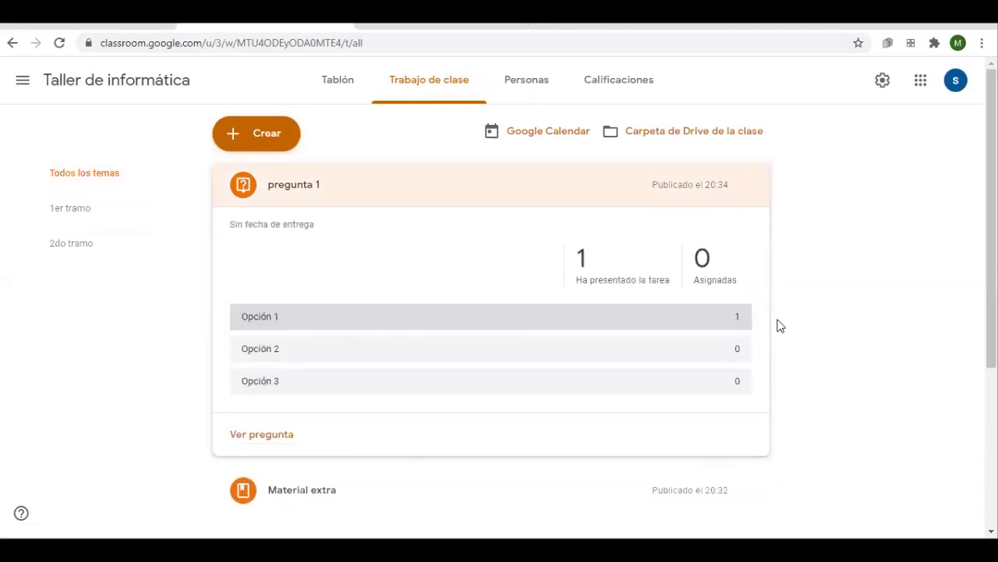
{"action": "left_click", "coordinate": [649, 353]}
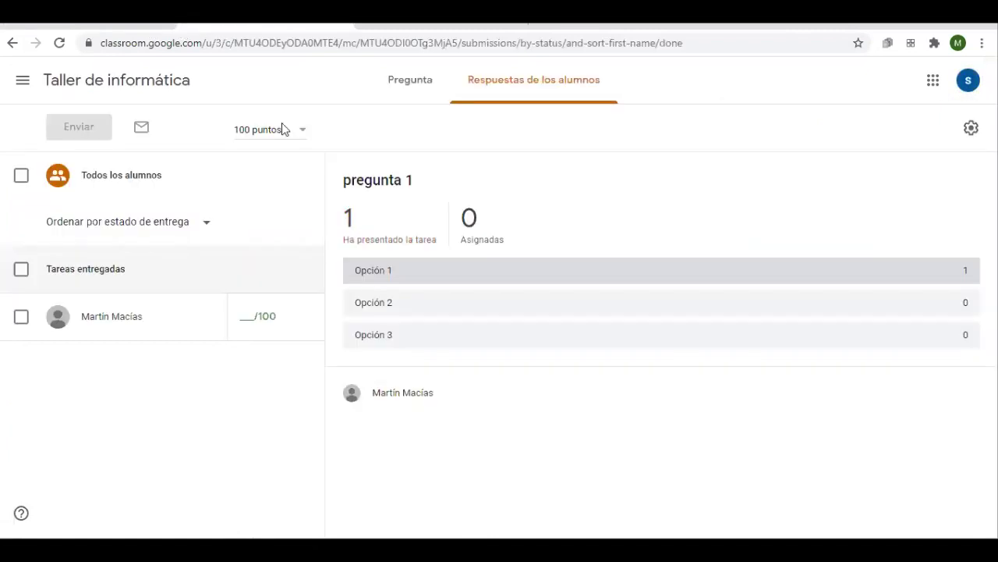
{"action": "left_click", "coordinate": [105, 81]}
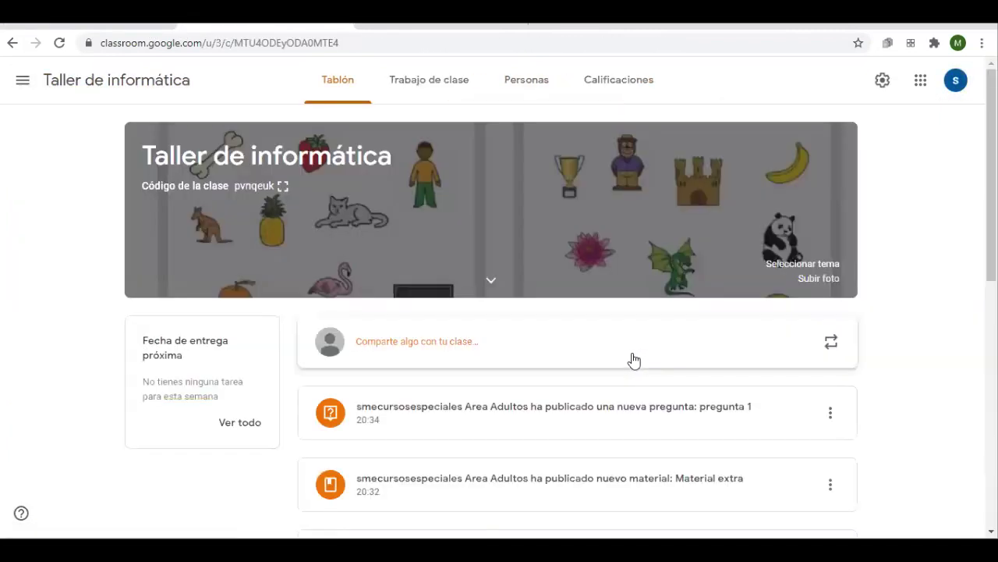
Collapse pregunta 1, start a new quiz assignment, then close the draft without saving
{"action": "left_click", "coordinate": [443, 79]}
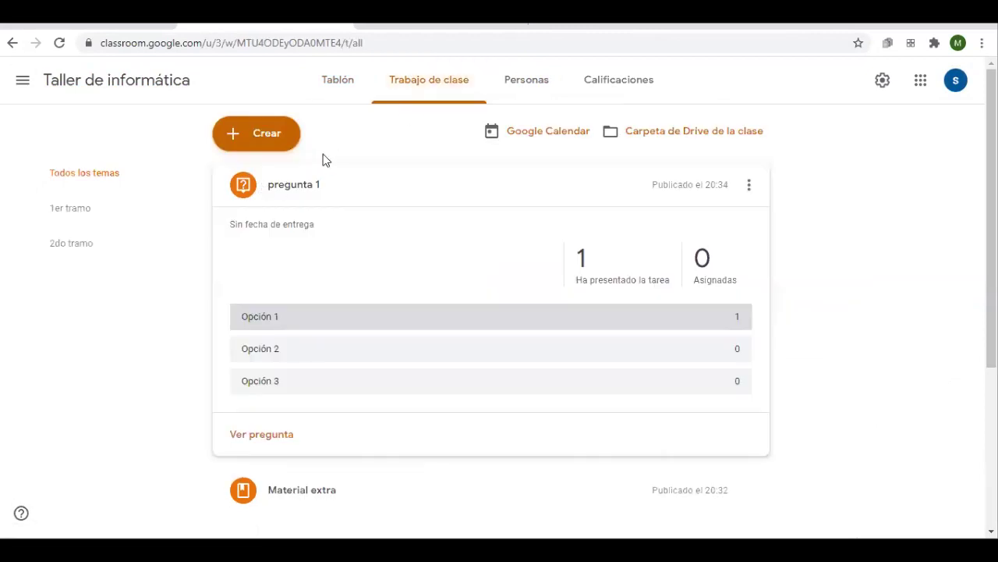
{"action": "left_click", "coordinate": [323, 183]}
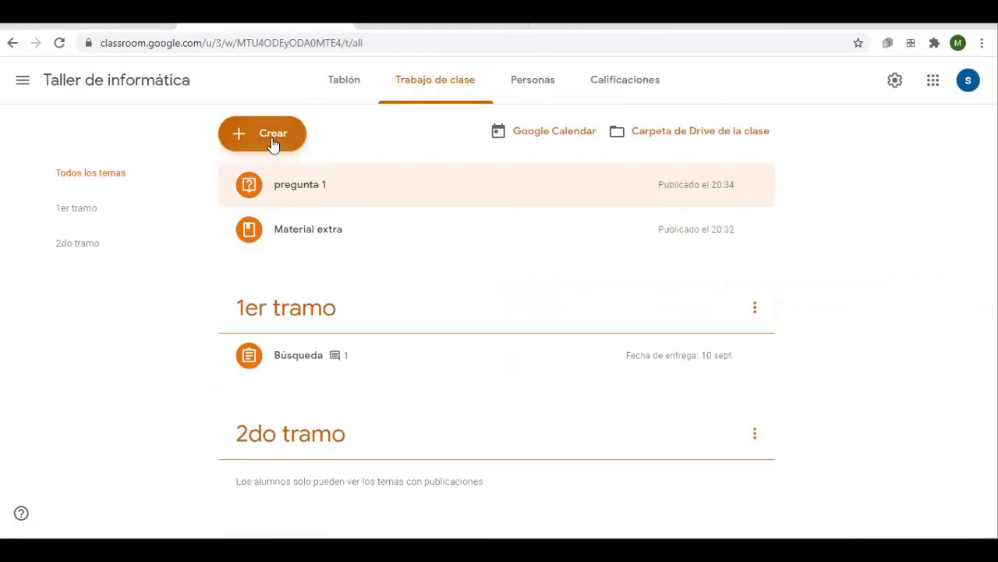
{"action": "left_click", "coordinate": [273, 144]}
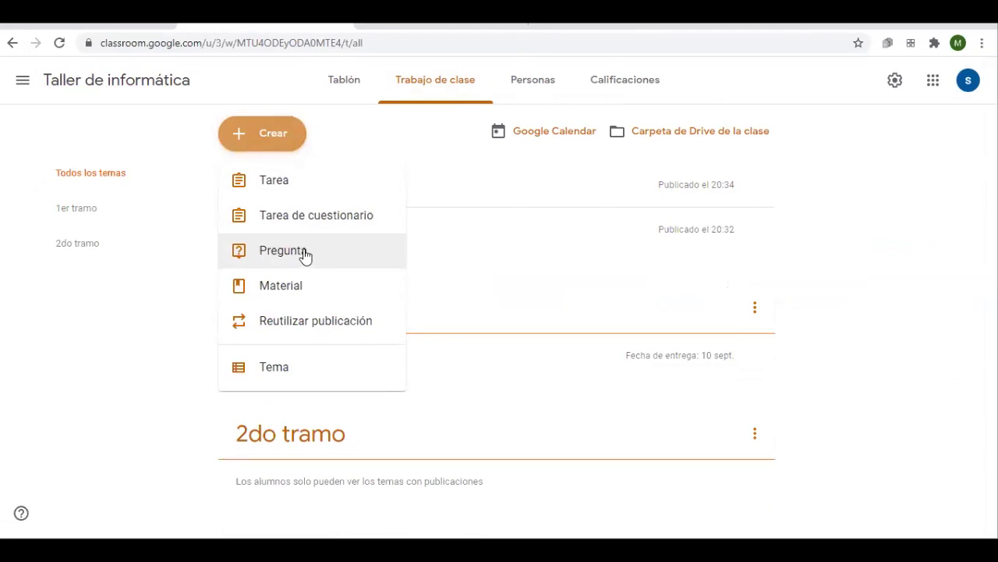
{"action": "left_click", "coordinate": [300, 217]}
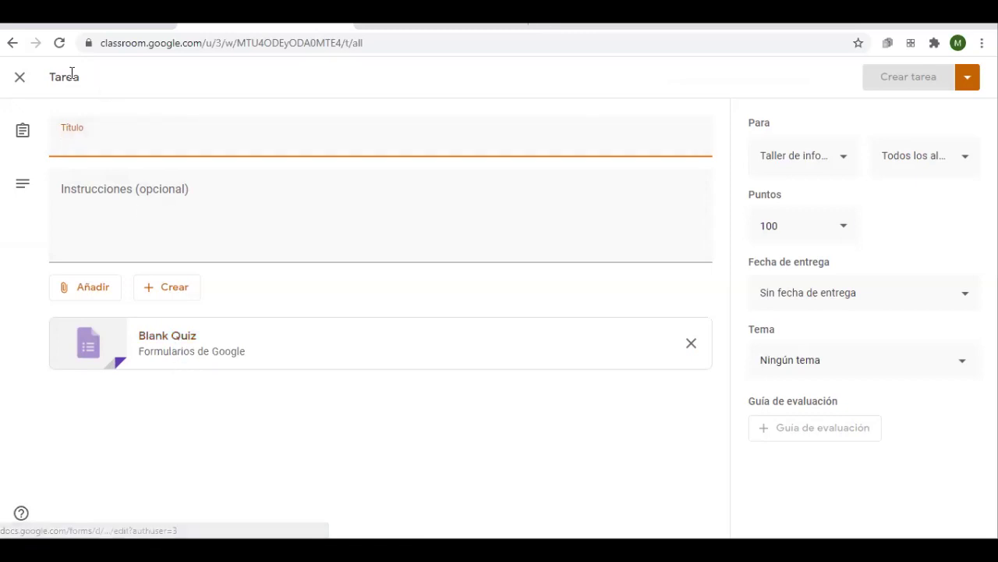
{"action": "left_click", "coordinate": [20, 78]}
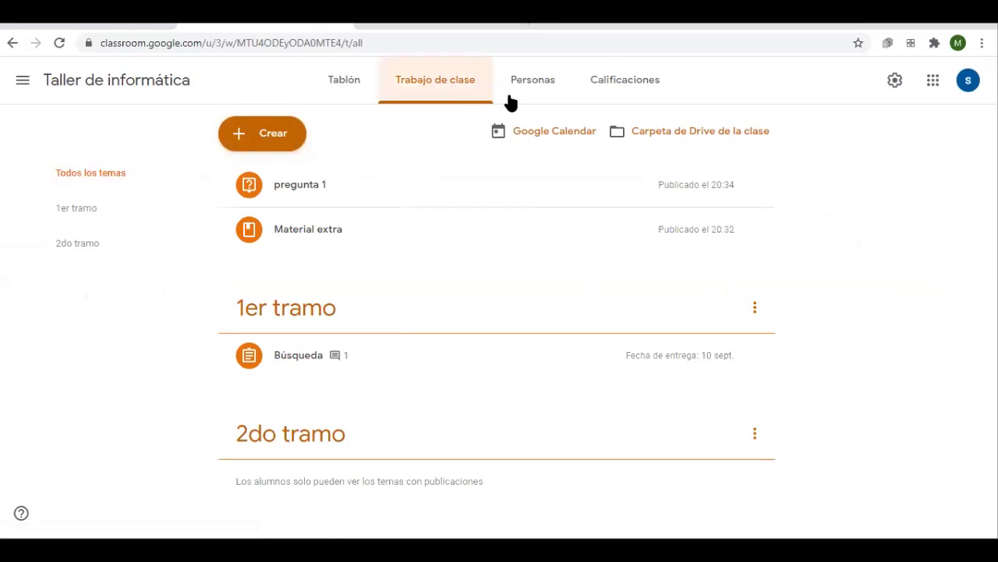
Open the class Drive folder, then navigate Mi unidad › Classroom › Taller de informática
{"action": "left_click", "coordinate": [653, 149]}
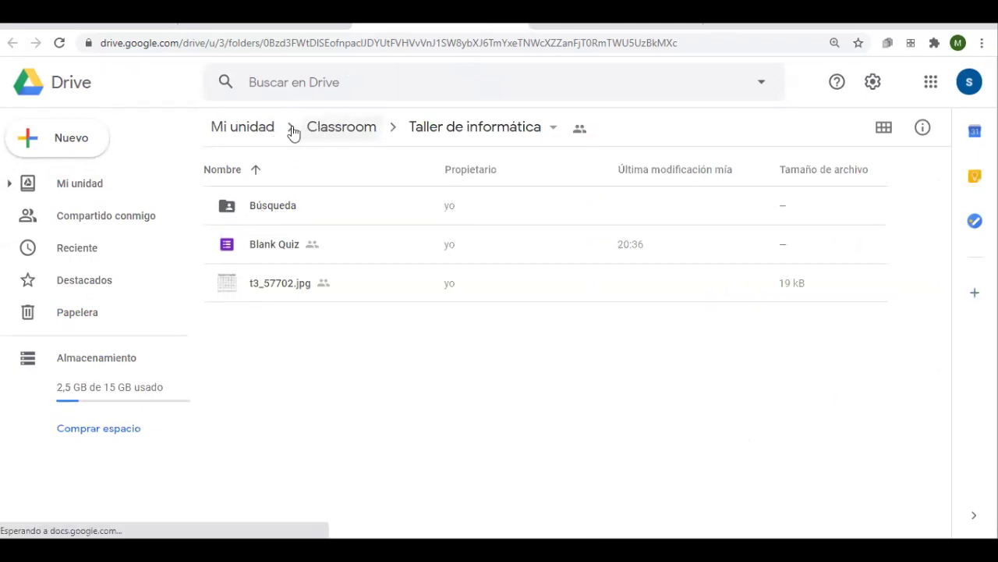
{"action": "left_click", "coordinate": [260, 127]}
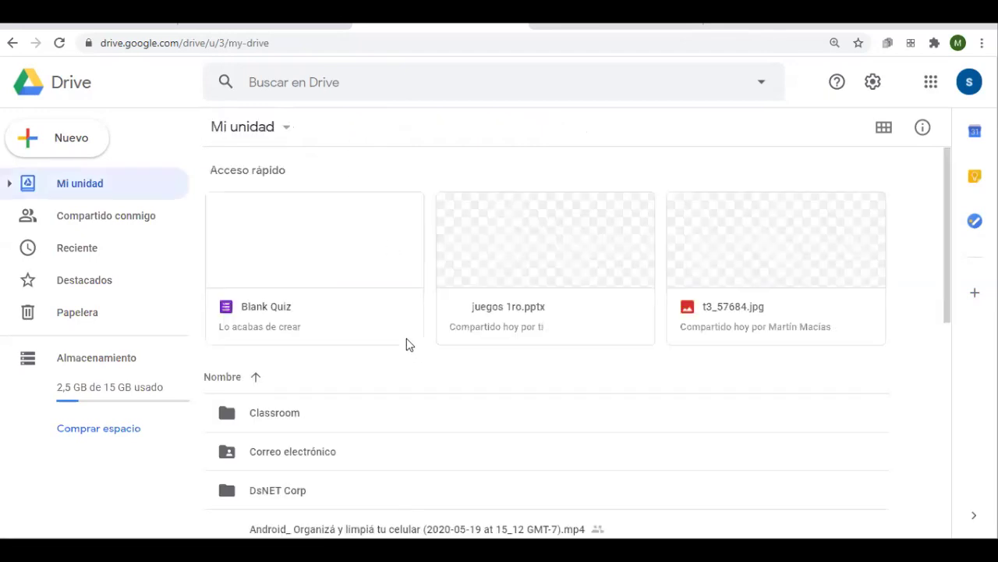
{"action": "left_click", "coordinate": [287, 422]}
{"action": "double_click", "coordinate": [288, 421]}
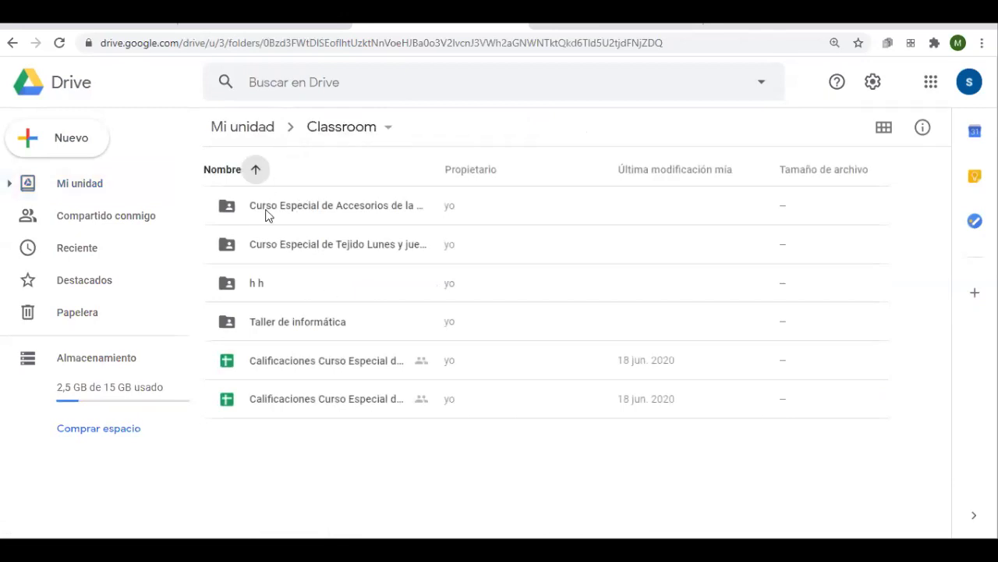
{"action": "double_click", "coordinate": [295, 324]}
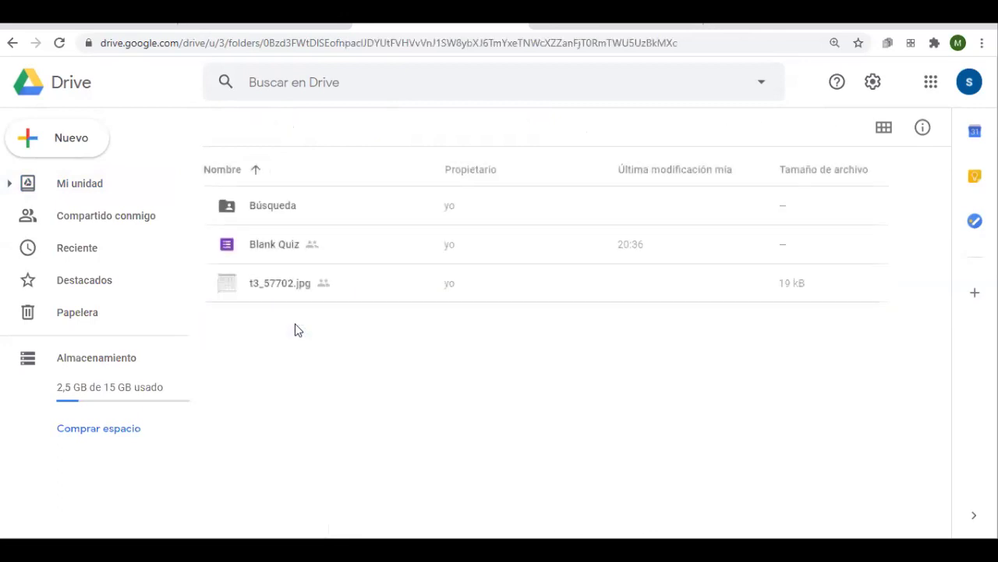
{"action": "left_click", "coordinate": [270, 209]}
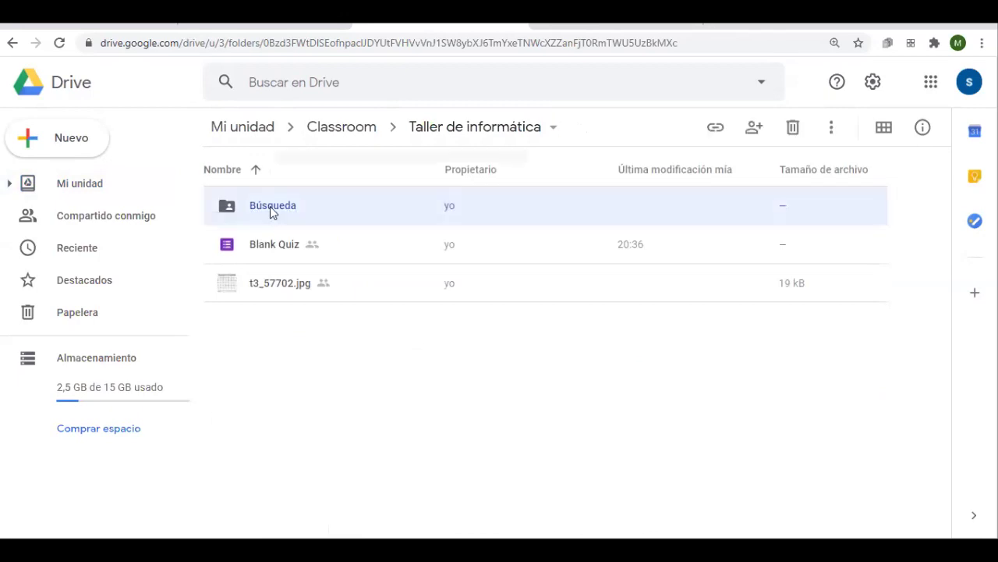
Download the Búsqueda folder as a zip, confirm leaving the page, and open the download's options
{"action": "right_click", "coordinate": [270, 212]}
{"action": "left_click", "coordinate": [363, 468]}
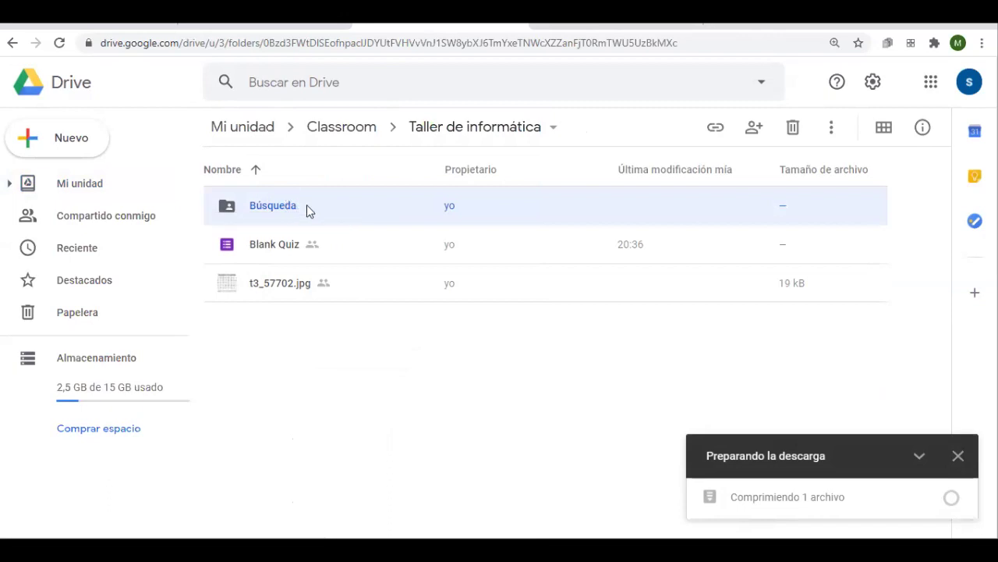
{"action": "key", "text": "ctrl+w"}
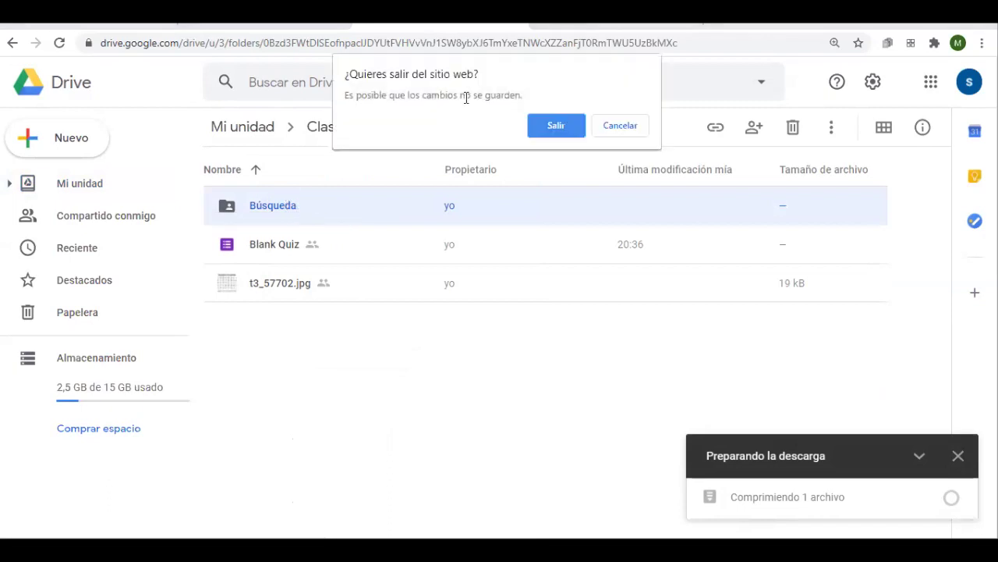
{"action": "left_click", "coordinate": [553, 125]}
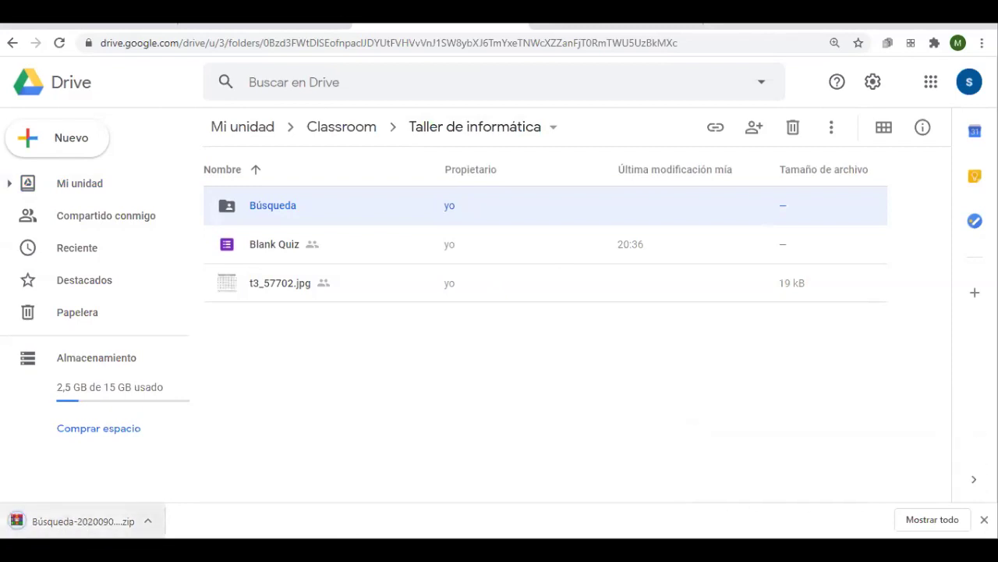
{"action": "left_click", "coordinate": [148, 520]}
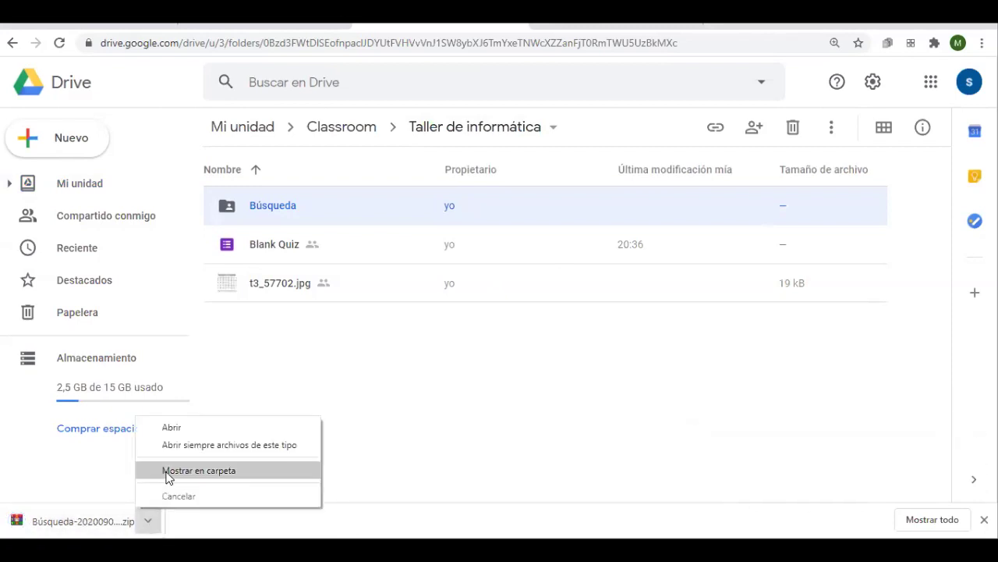
{"action": "left_click", "coordinate": [33, 519]}
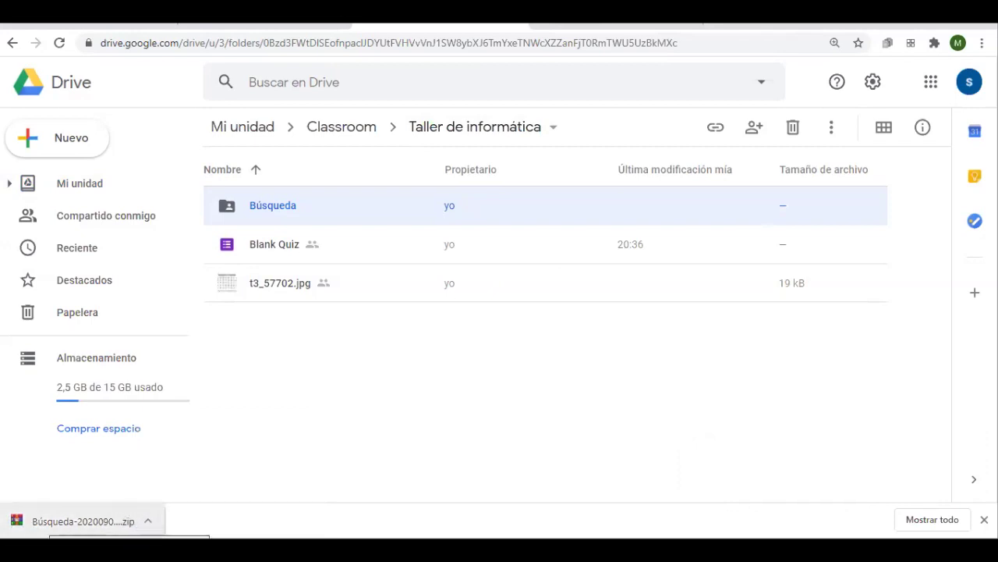
{"action": "left_click", "coordinate": [148, 520]}
Show the Búsqueda zip in Descargas and extract it there
{"action": "left_click", "coordinate": [183, 472]}
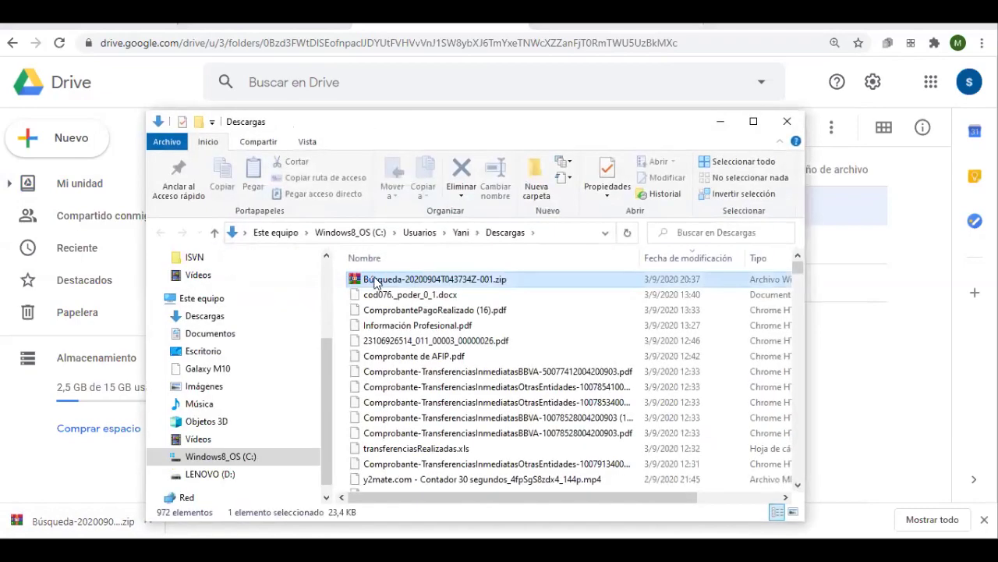
{"action": "right_click", "coordinate": [375, 281]}
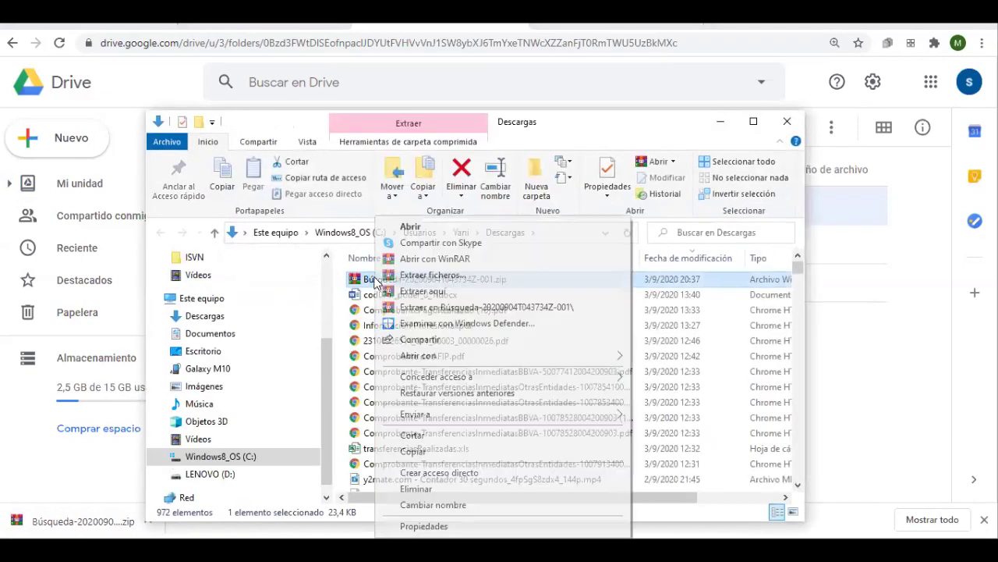
{"action": "left_click", "coordinate": [453, 294]}
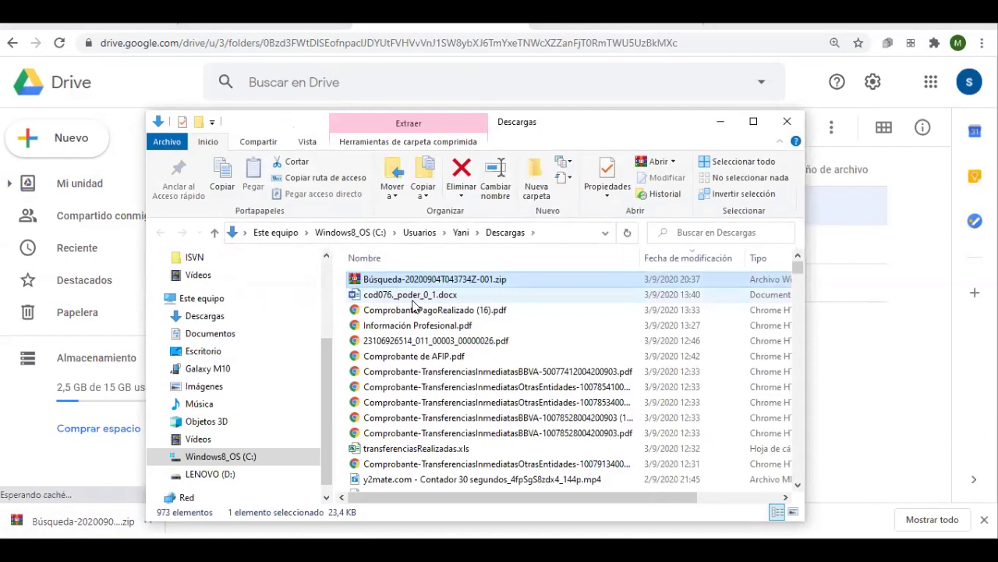
Find the extracted Búsqueda folder in Descargas and open it
{"action": "left_click", "coordinate": [415, 303]}
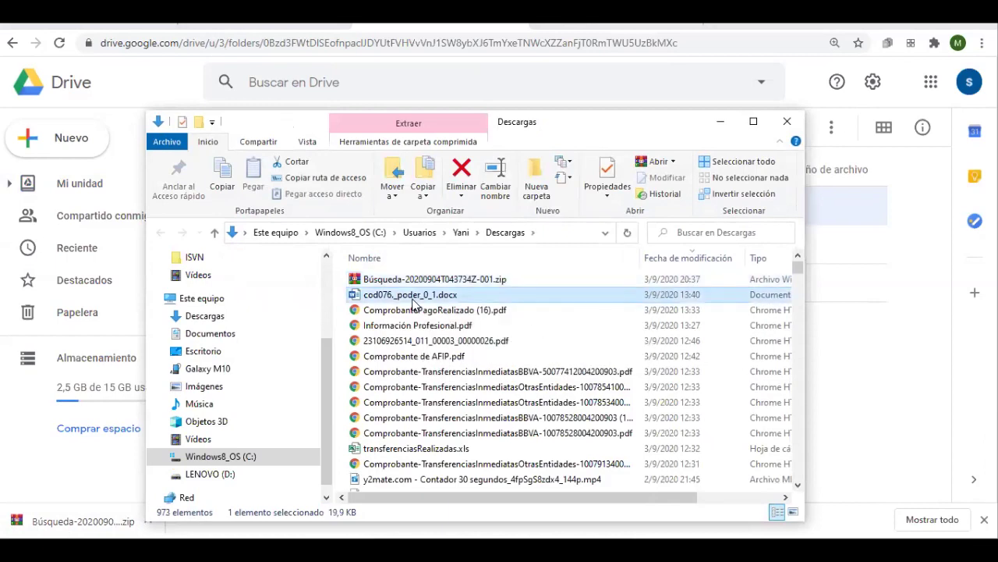
{"action": "key", "text": "b"}
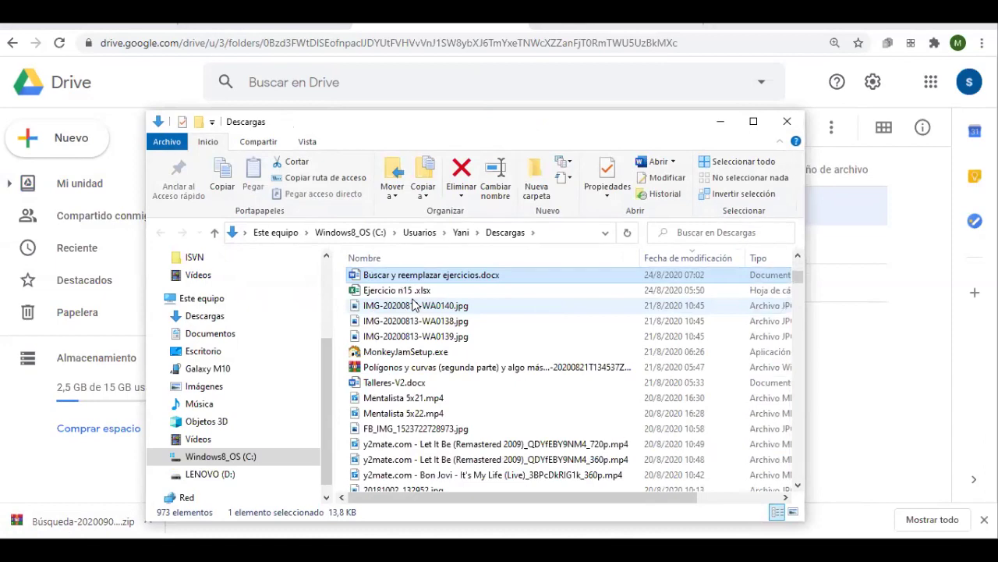
{"action": "key", "text": "Tab"}
{"action": "left_click", "coordinate": [413, 305]}
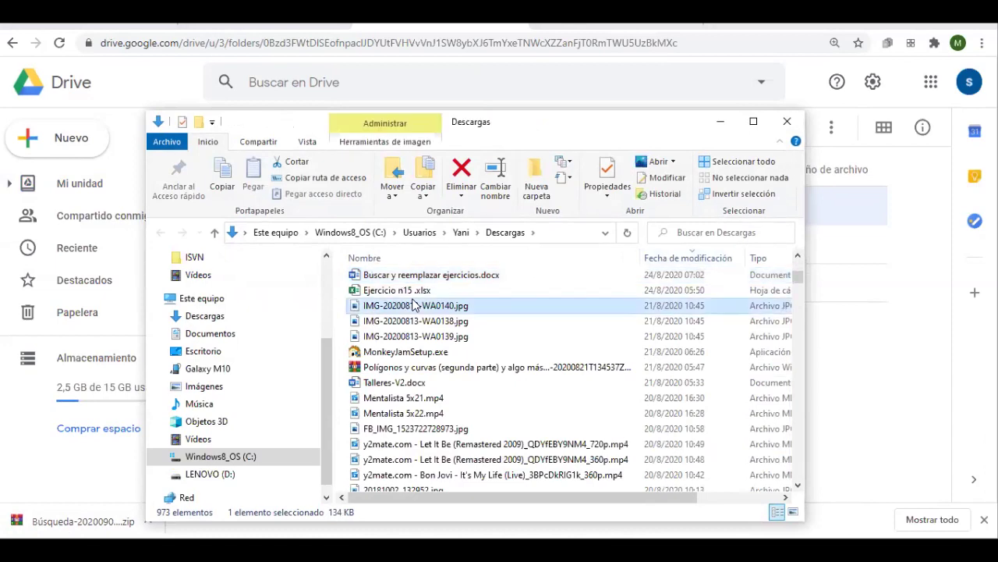
{"action": "key", "text": "Home"}
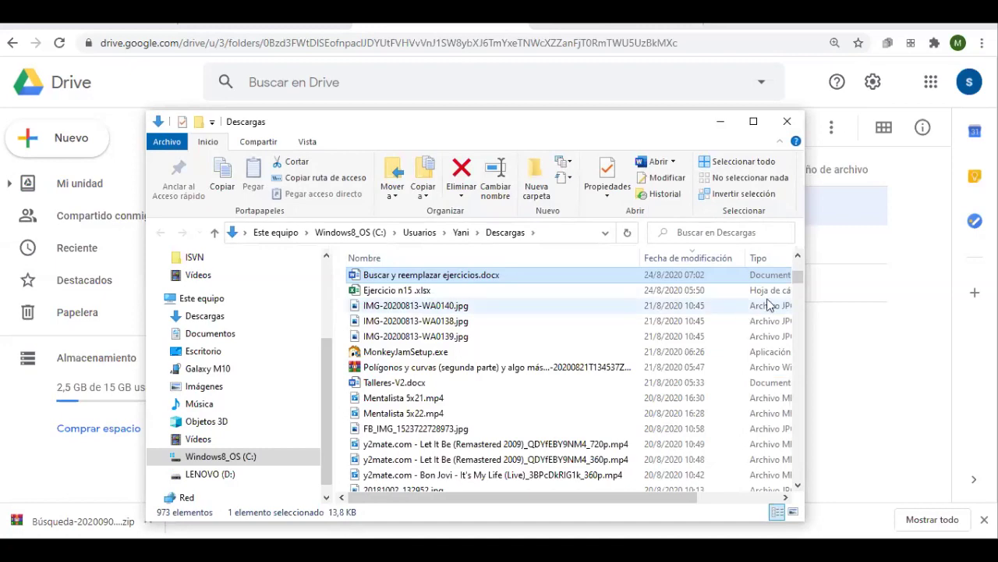
{"action": "left_click_drag", "start_coordinate": [797, 274], "coordinate": [794, 476]}
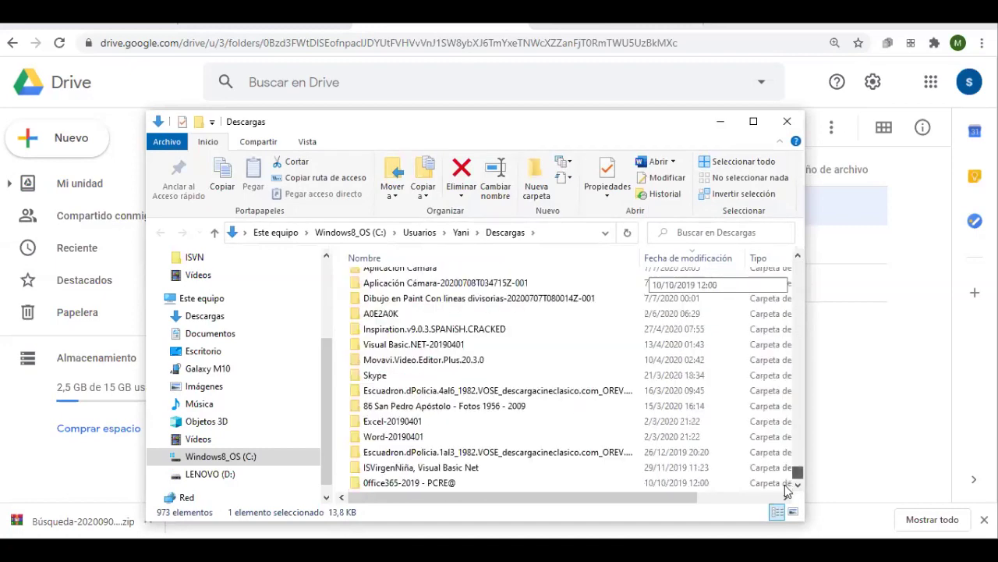
{"action": "scroll", "coordinate": [409, 351], "scroll_direction": "up", "scroll_amount": 8}
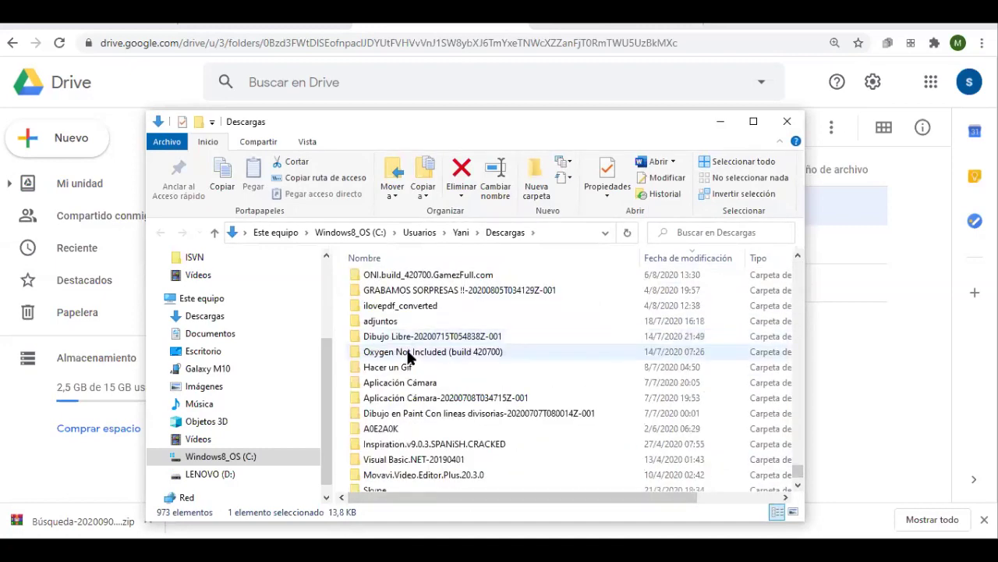
{"action": "scroll", "coordinate": [400, 402], "scroll_direction": "down", "scroll_amount": 2}
{"action": "scroll", "coordinate": [400, 401], "scroll_direction": "down", "scroll_amount": 1}
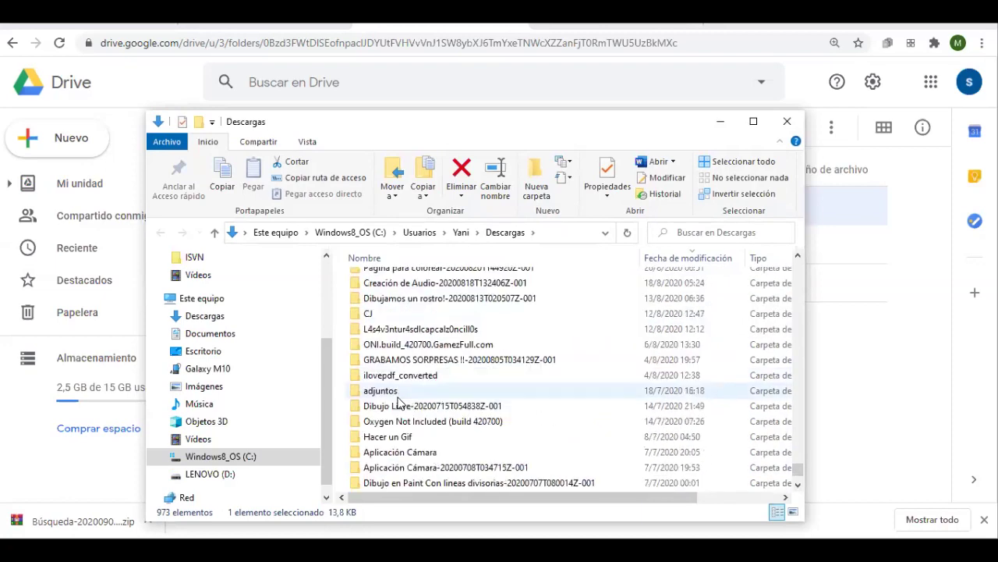
{"action": "type", "text": "bn"}
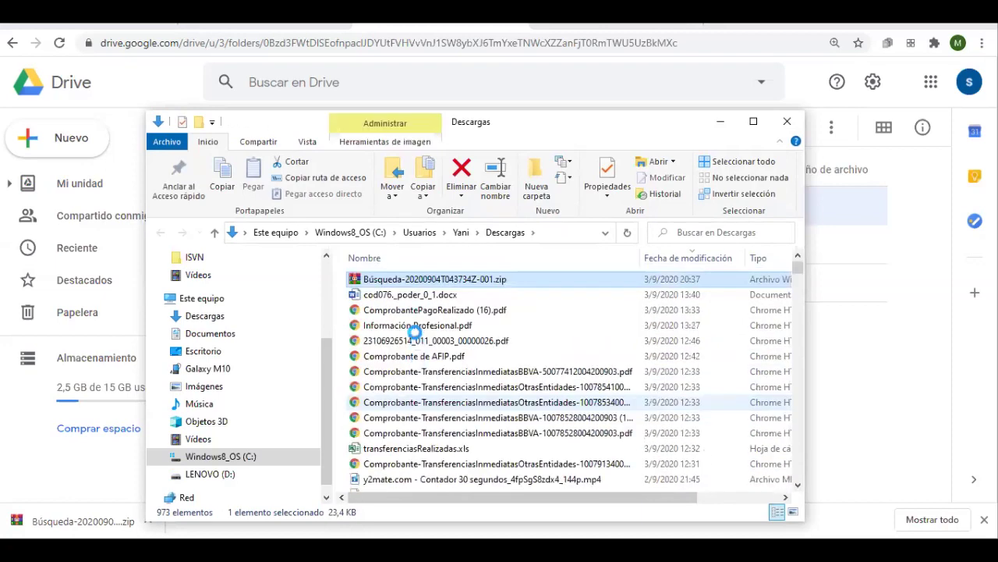
{"action": "key", "text": "b"}
{"action": "key", "text": "b"}
{"action": "key", "text": "b"}
{"action": "key", "text": "b"}
{"action": "key", "text": "b"}
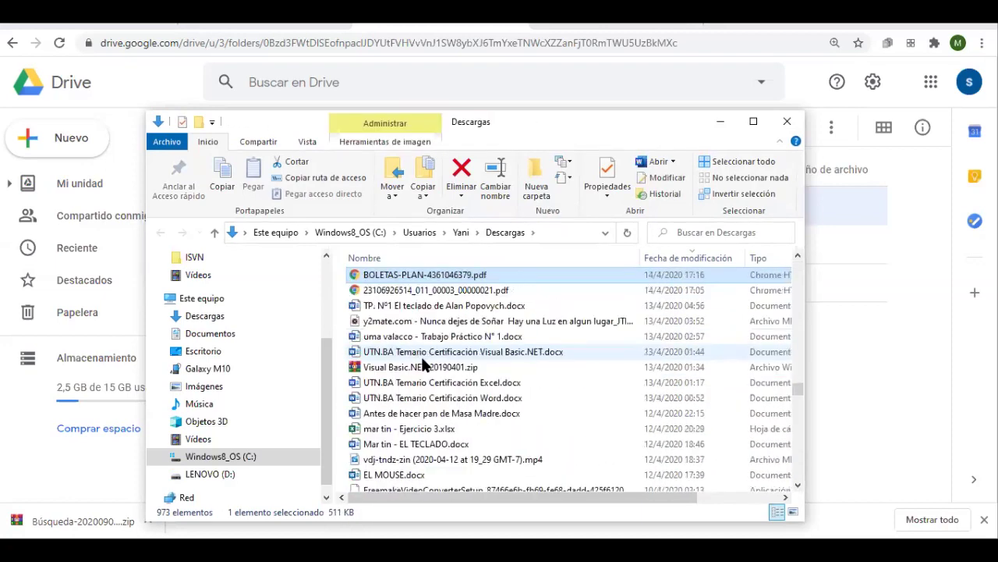
{"action": "key", "text": "b"}
{"action": "key", "text": "b"}
{"action": "key", "text": "b"}
{"action": "key", "text": "b"}
{"action": "key", "text": "b"}
{"action": "key", "text": "b"}
{"action": "key", "text": "b"}
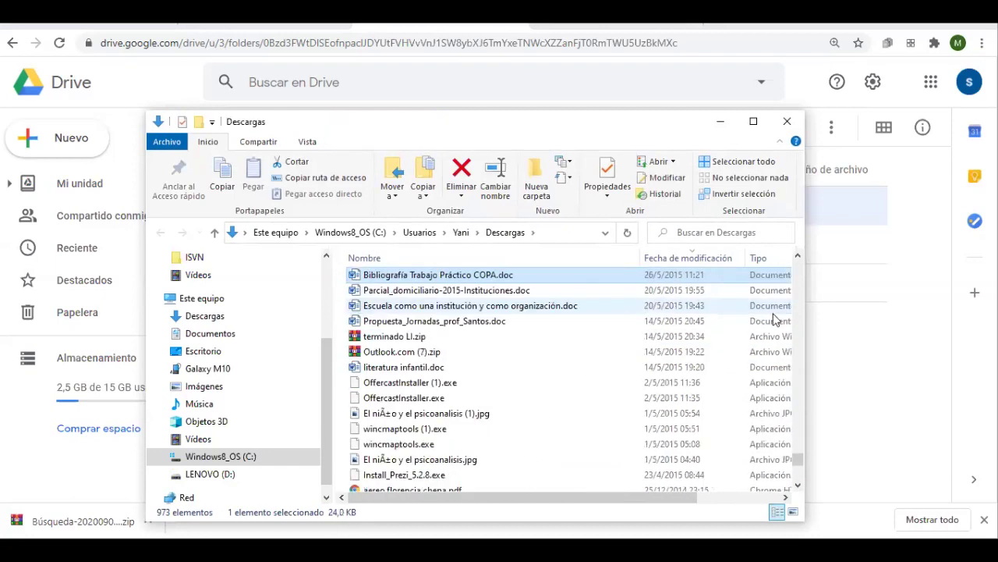
{"action": "double_click", "coordinate": [383, 367]}
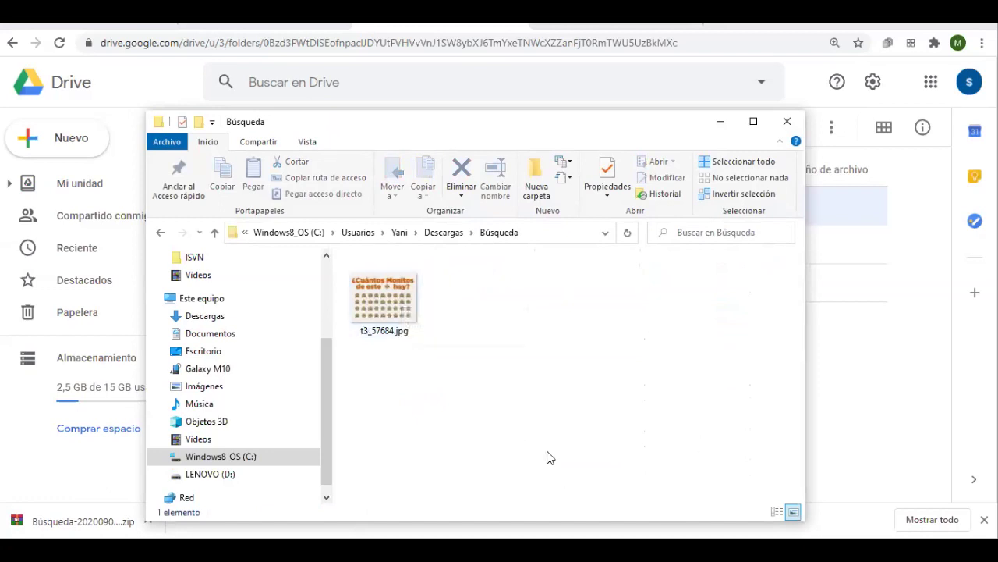
Close Explorer, open the Búsqueda folder in Drive, and switch back to the Classroom tab
{"action": "left_click", "coordinate": [788, 123]}
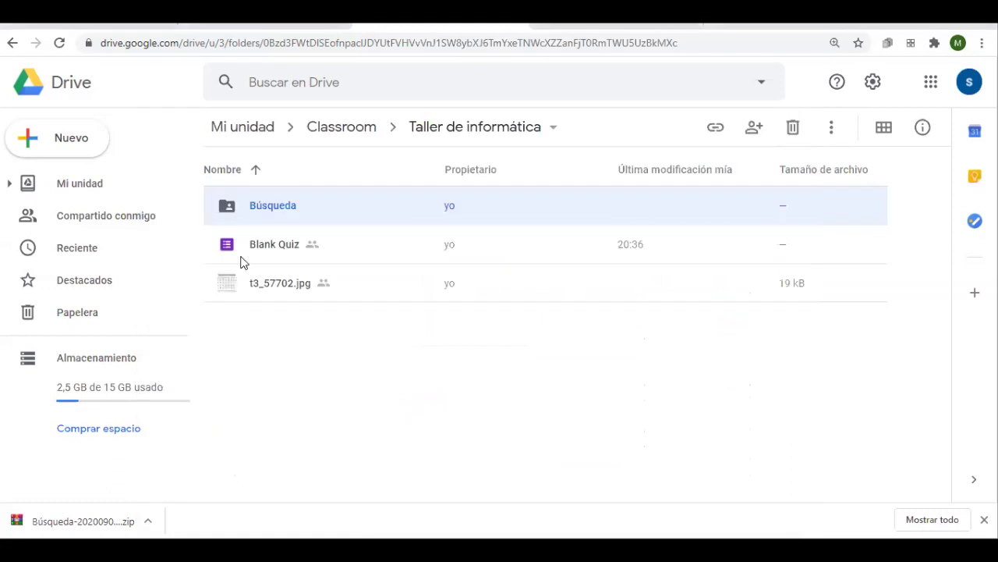
{"action": "left_click", "coordinate": [363, 175]}
{"action": "double_click", "coordinate": [291, 208]}
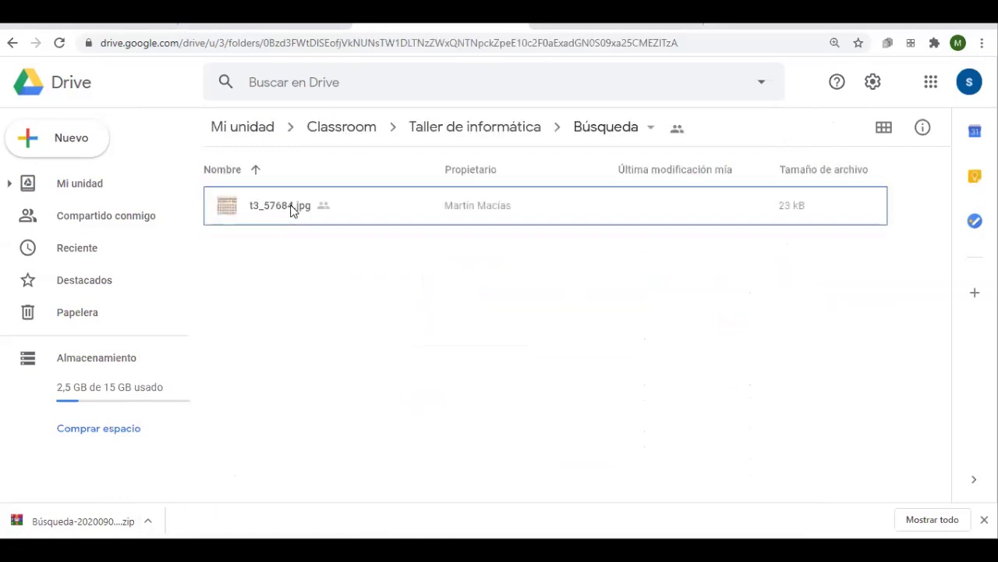
{"action": "key", "text": "ctrl+shift+Tab"}
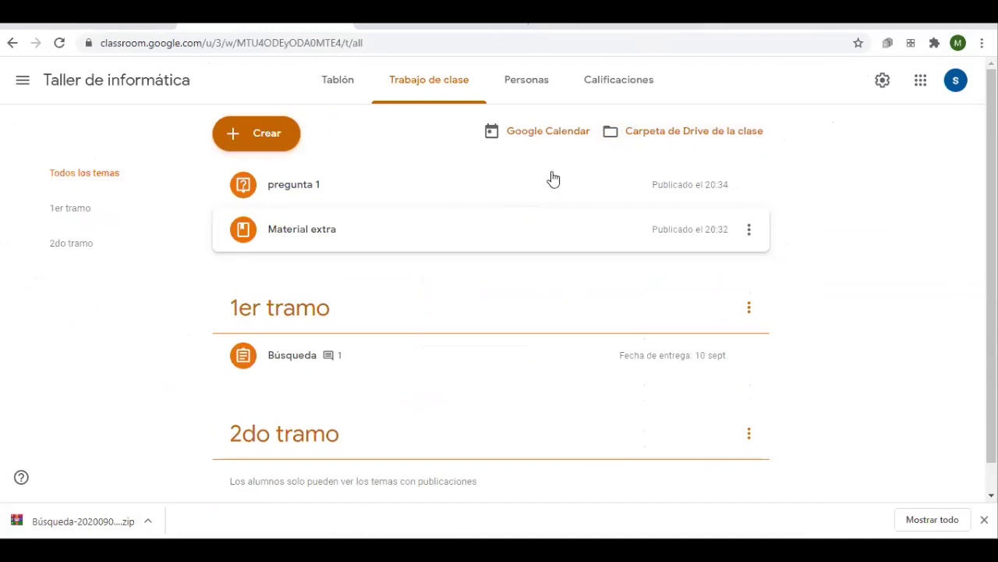
On Calificaciones, inspect the Búsqueda column menu and the student's grade cell menu
{"action": "left_click", "coordinate": [616, 88]}
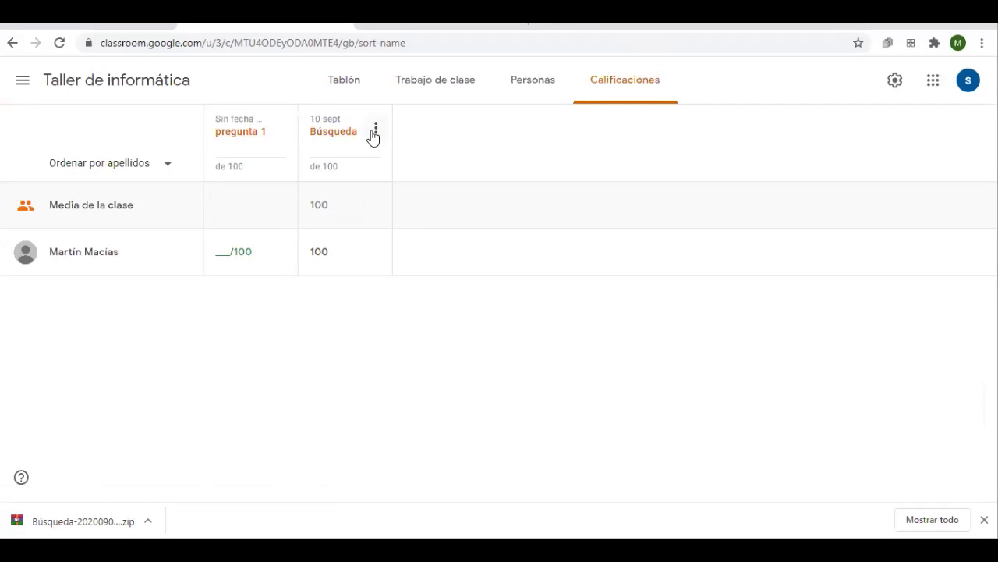
{"action": "left_click", "coordinate": [374, 131]}
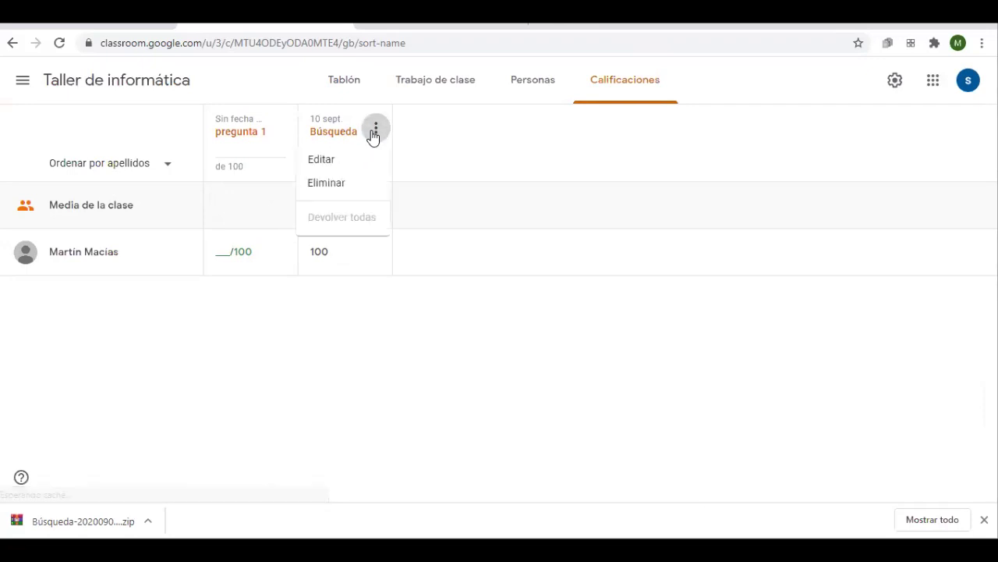
{"action": "left_click", "coordinate": [457, 138]}
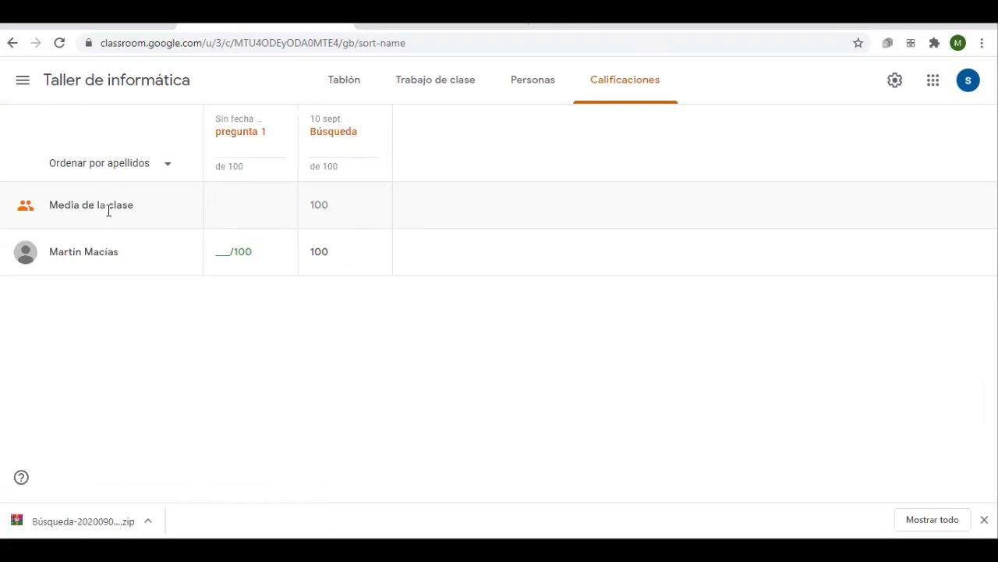
{"action": "mouse_move", "coordinate": [322, 258]}
{"action": "left_click", "coordinate": [377, 260]}
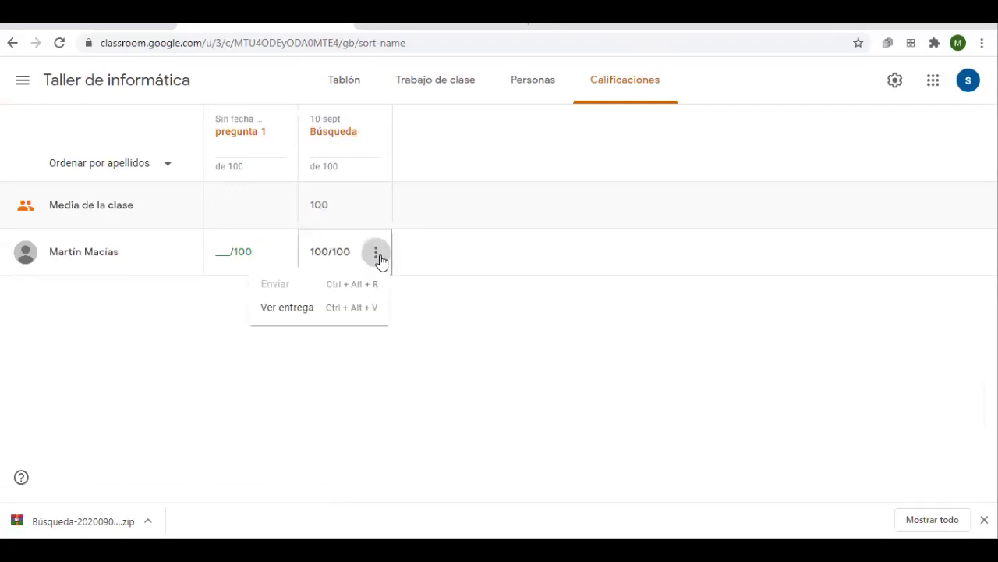
{"action": "left_click", "coordinate": [619, 317]}
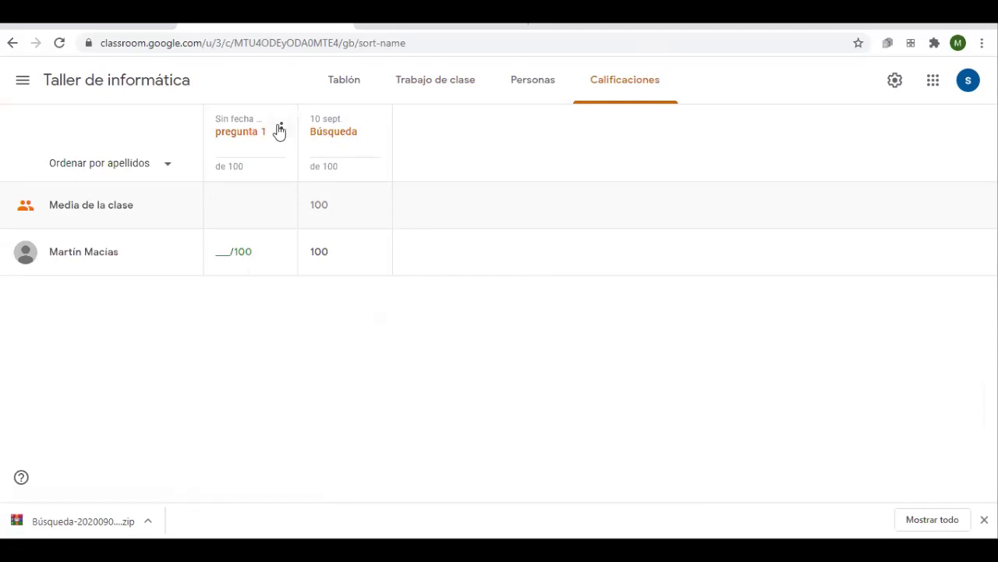
Inspect the pregunta 1 and Búsqueda column menus, then move to Trabajo de clase
{"action": "left_click", "coordinate": [281, 128]}
{"action": "left_click", "coordinate": [373, 130]}
{"action": "left_click", "coordinate": [375, 130]}
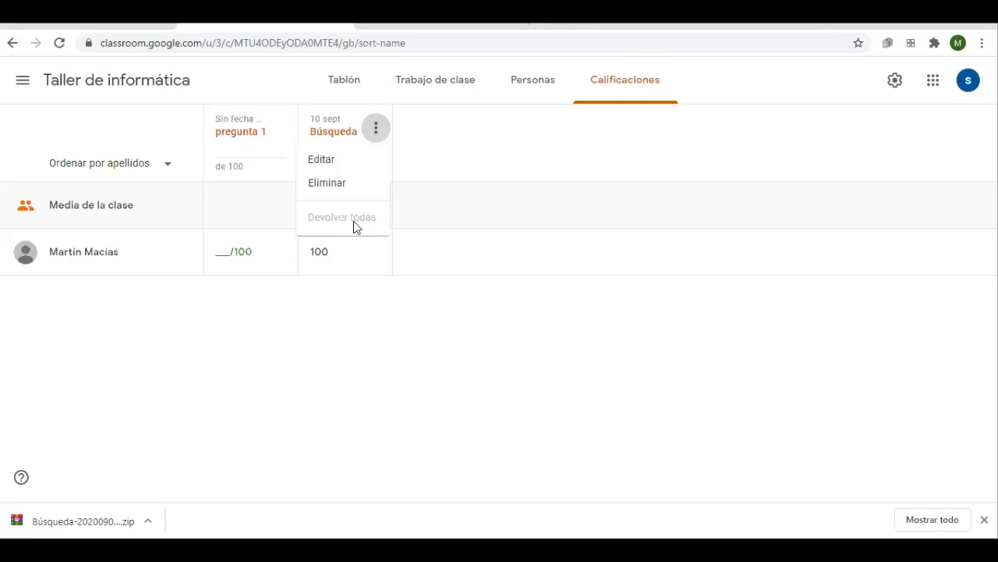
{"action": "left_click", "coordinate": [379, 339]}
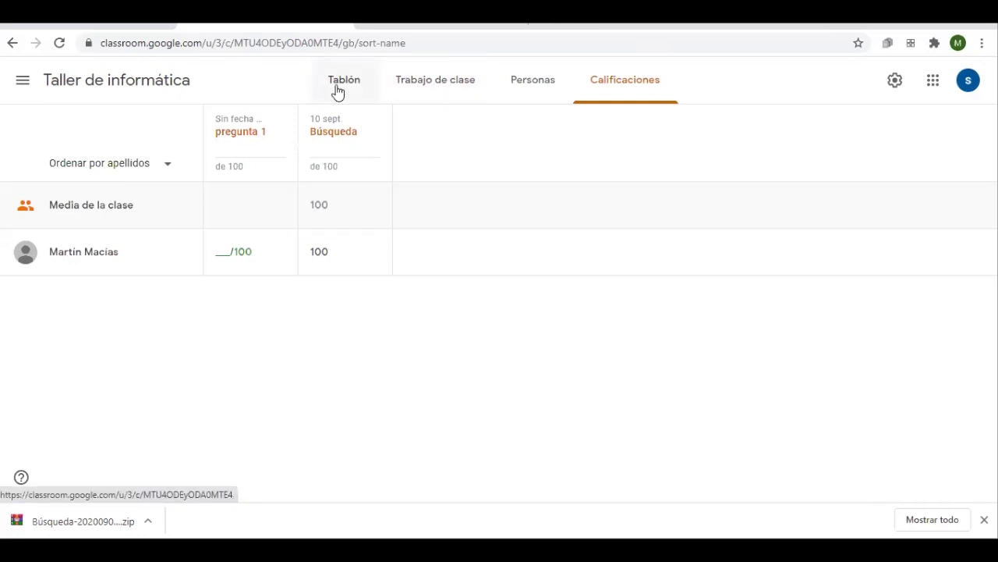
{"action": "left_click", "coordinate": [430, 88]}
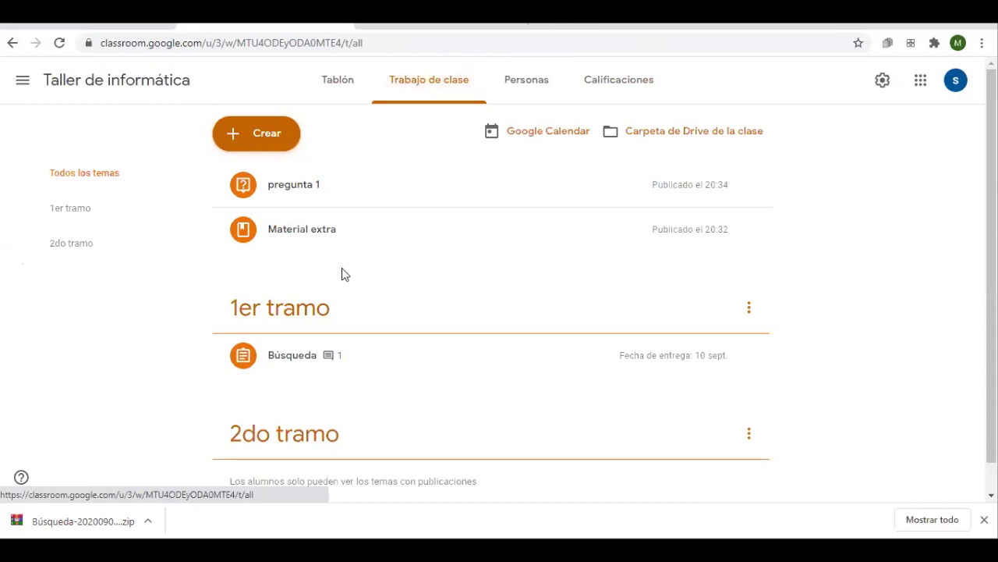
Browse the class's Tablón, Trabajo de clase and Personas tabs
{"action": "left_click", "coordinate": [358, 92]}
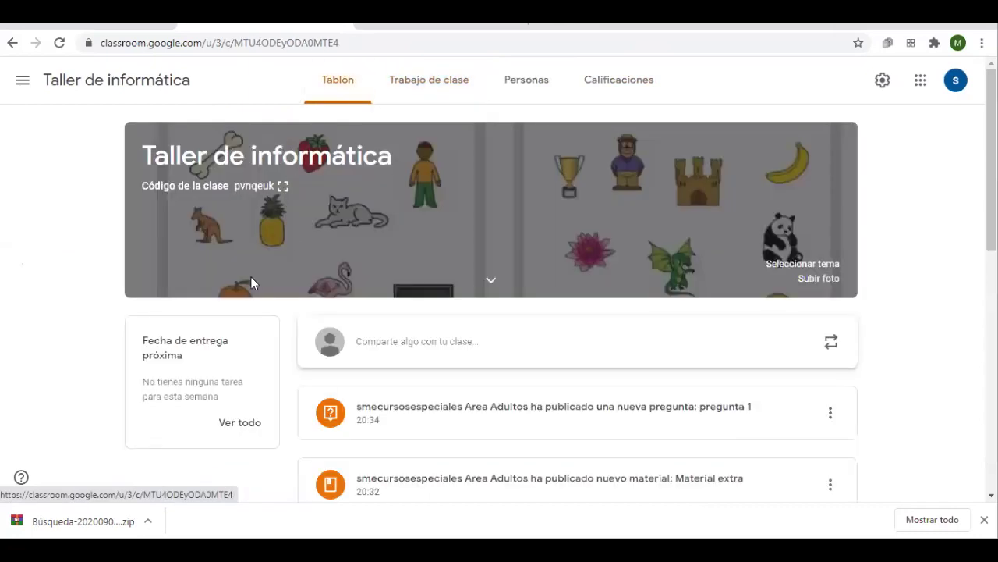
{"action": "left_click", "coordinate": [429, 92]}
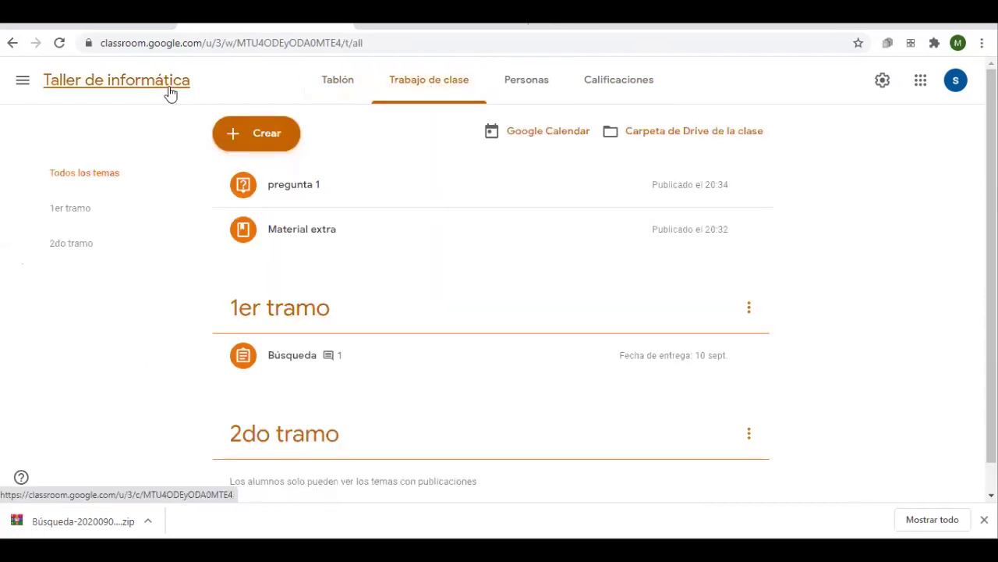
{"action": "left_click", "coordinate": [535, 89]}
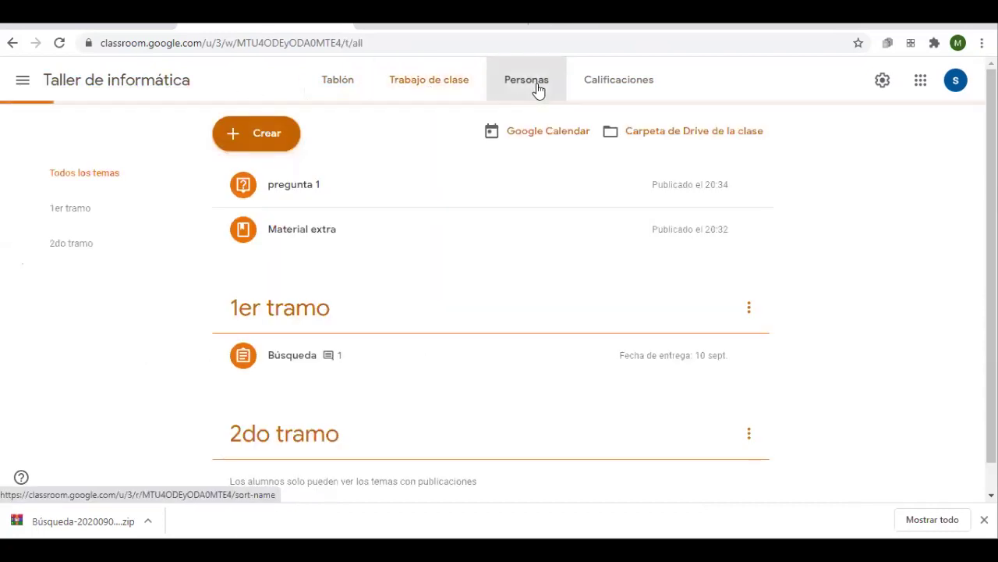
{"action": "left_click", "coordinate": [456, 85]}
{"action": "left_click", "coordinate": [347, 93]}
{"action": "left_click", "coordinate": [406, 84]}
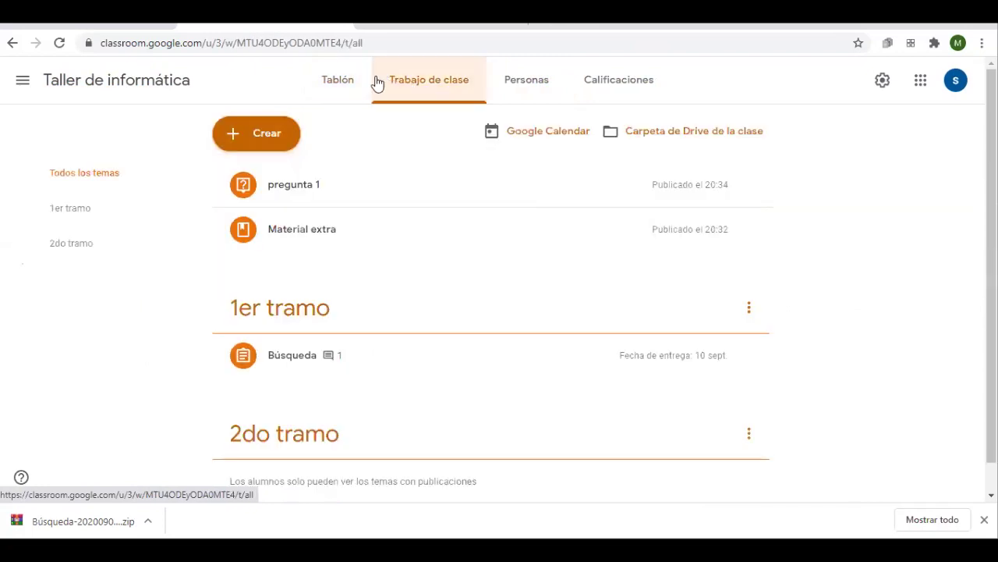
{"action": "left_click", "coordinate": [343, 83]}
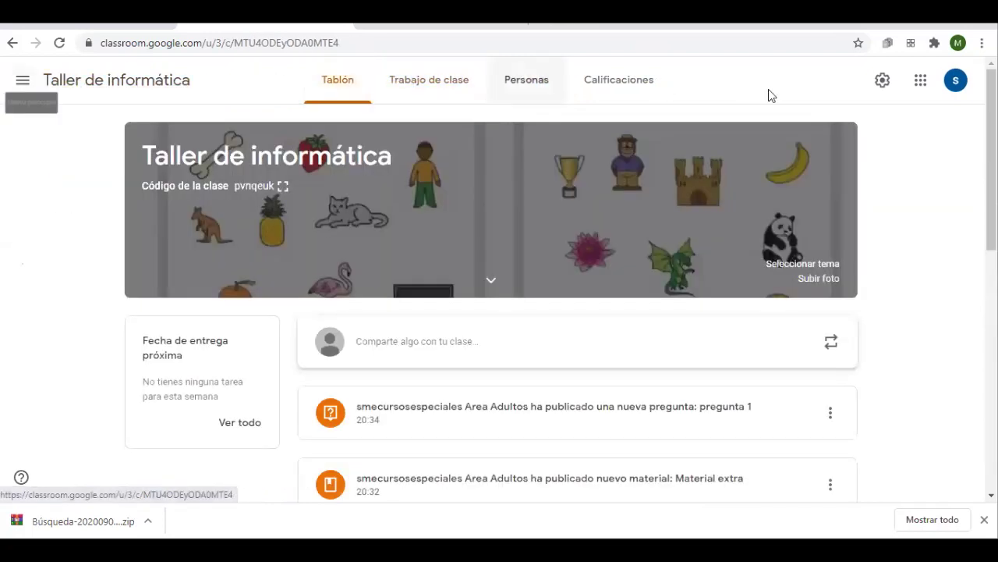
Open Ajustes de clase, scroll through it, and close it
{"action": "left_click", "coordinate": [882, 81]}
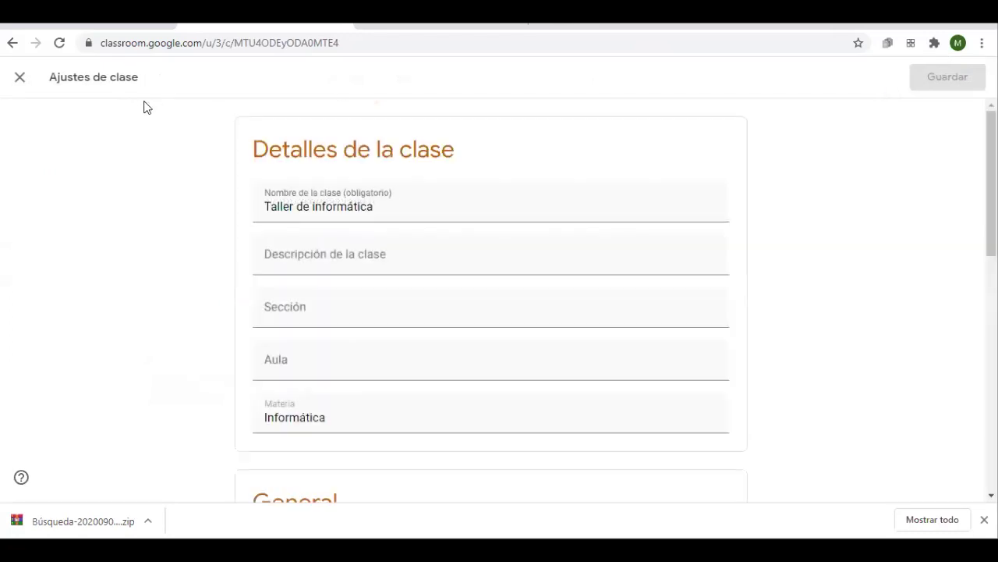
{"action": "scroll", "coordinate": [434, 245], "scroll_direction": "down", "scroll_amount": 5}
{"action": "scroll", "coordinate": [366, 252], "scroll_direction": "up", "scroll_amount": 5}
{"action": "left_click", "coordinate": [20, 78]}
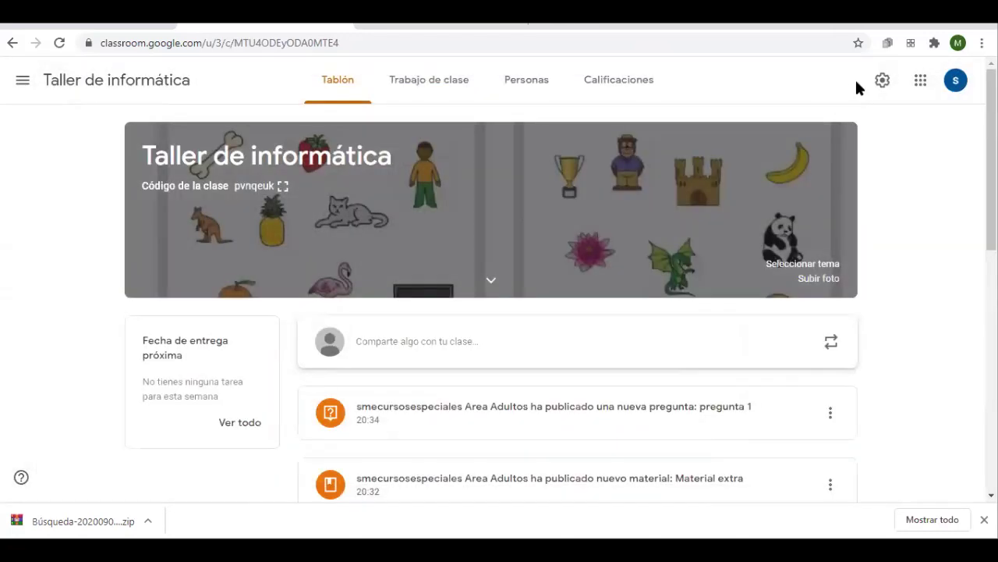
Reopen Ajustes de clase and review the Códigos de invitación options, leaving them Habilitado
{"action": "left_click", "coordinate": [882, 81]}
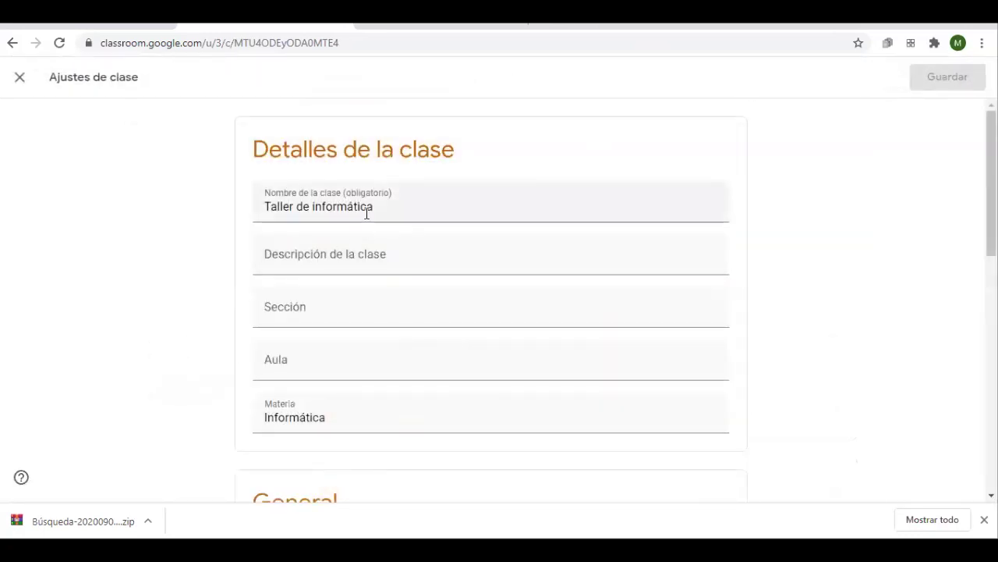
{"action": "scroll", "coordinate": [358, 188], "scroll_direction": "down", "scroll_amount": 4}
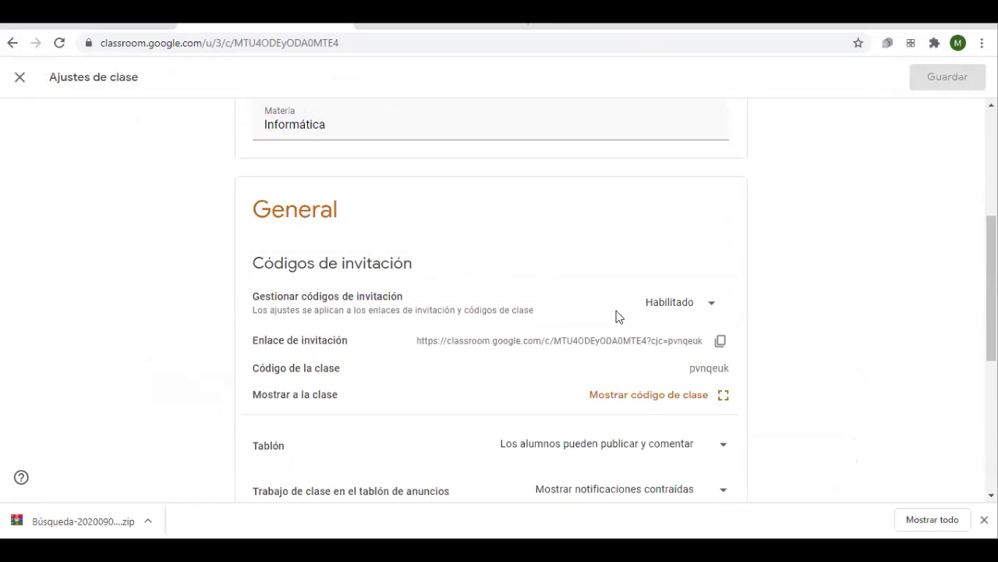
{"action": "left_click", "coordinate": [647, 309]}
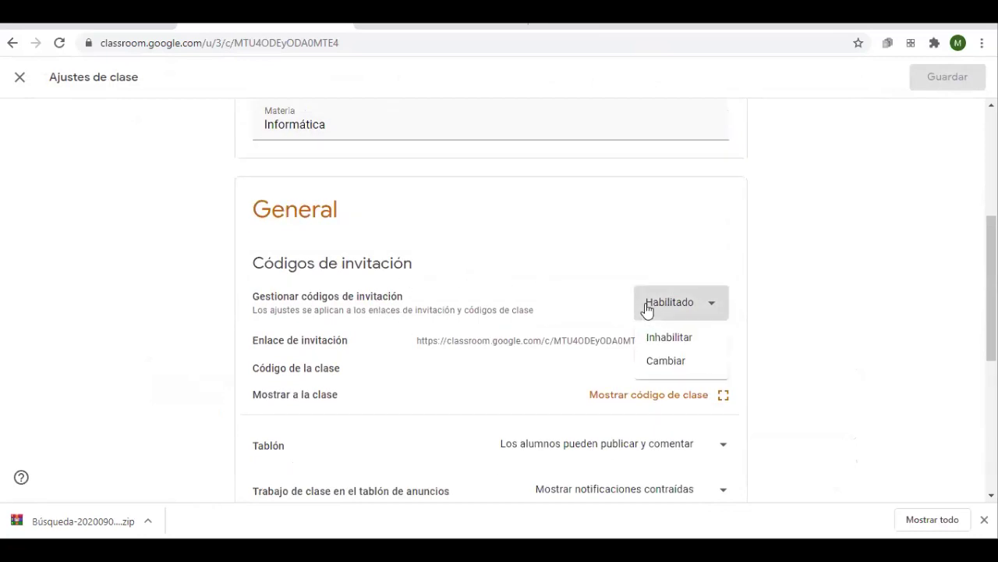
{"action": "left_click", "coordinate": [662, 361]}
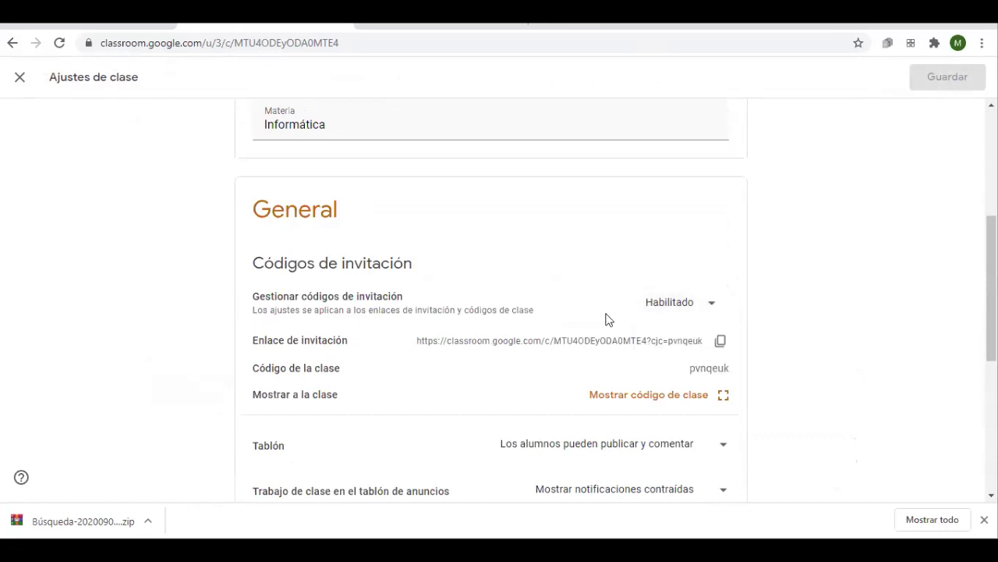
{"action": "left_click", "coordinate": [709, 310]}
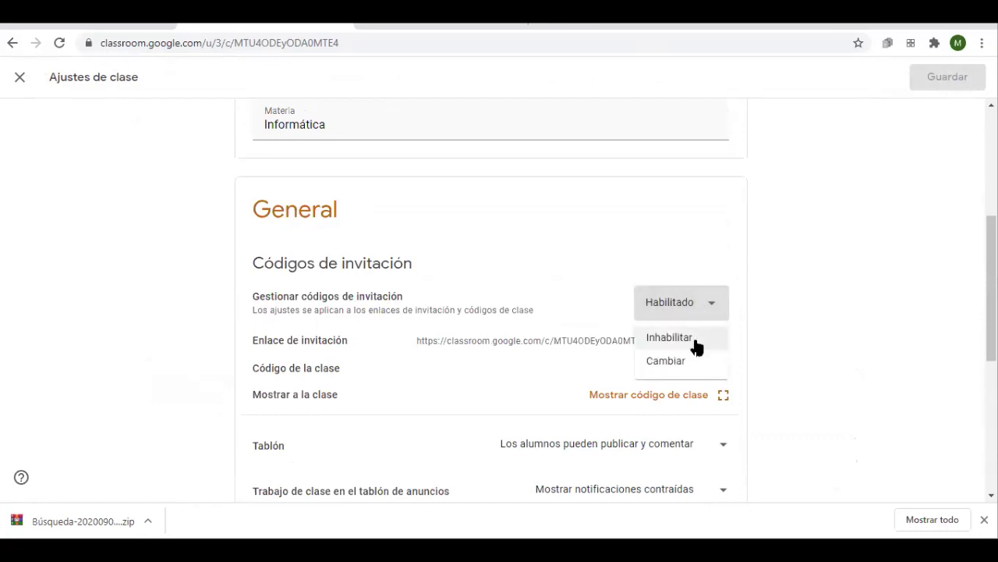
{"action": "left_click", "coordinate": [540, 292]}
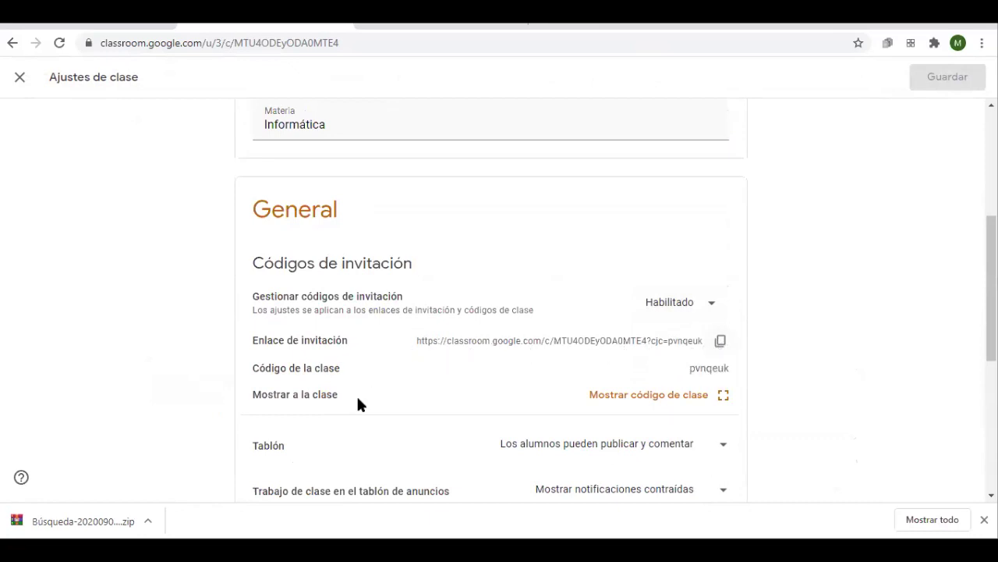
{"action": "scroll", "coordinate": [388, 412], "scroll_direction": "down", "scroll_amount": 3}
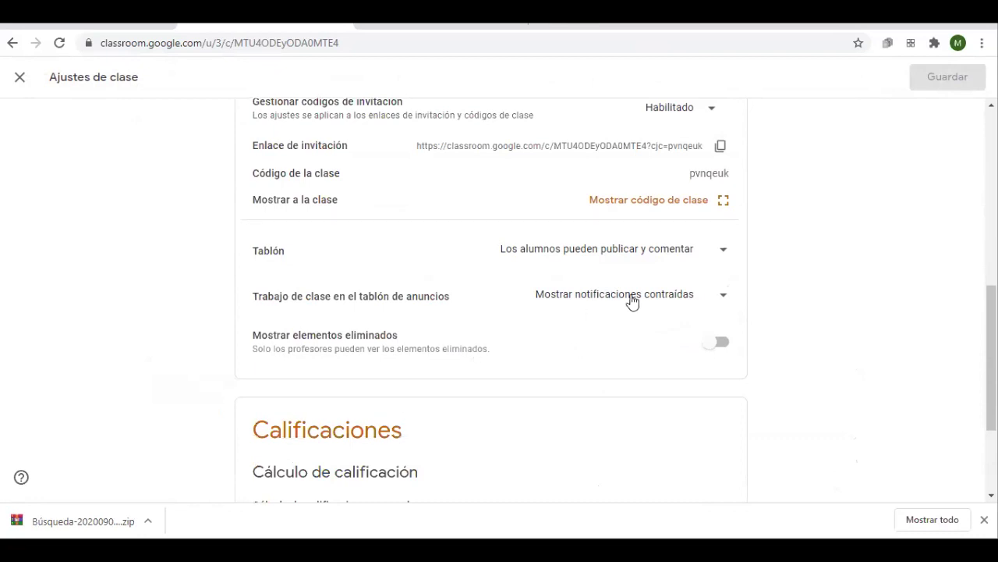
{"action": "left_click", "coordinate": [585, 259]}
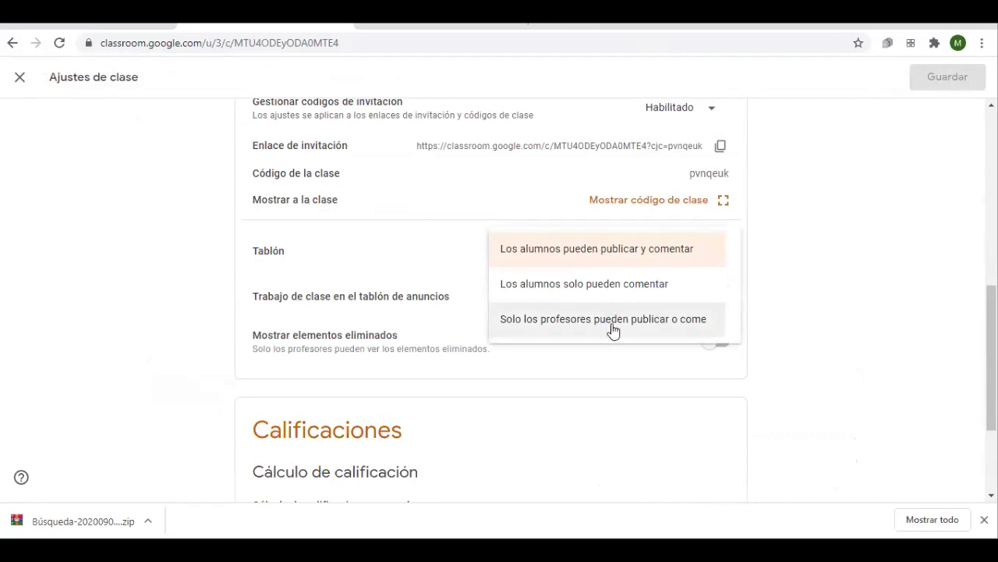
{"action": "left_click", "coordinate": [398, 252]}
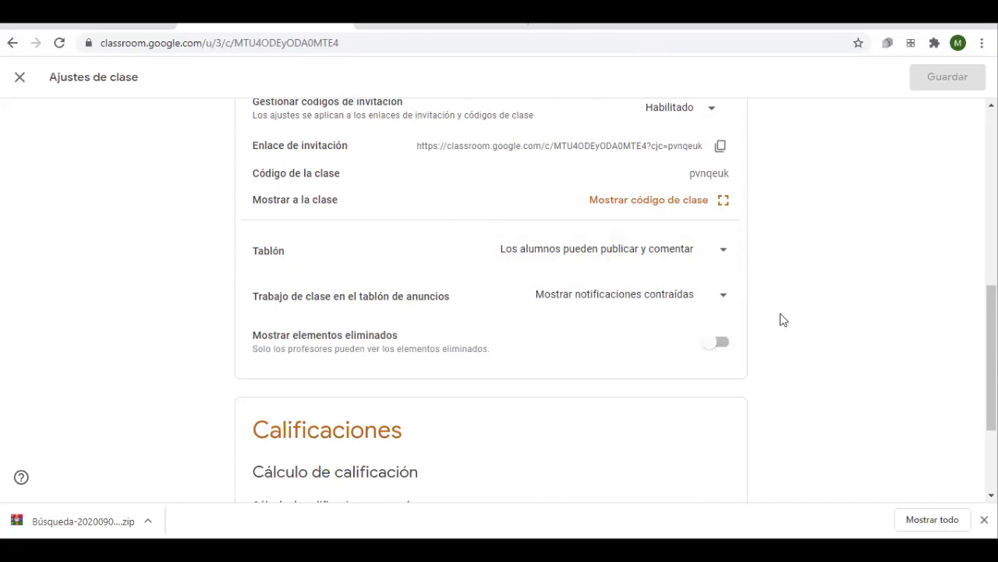
{"action": "left_click", "coordinate": [698, 301]}
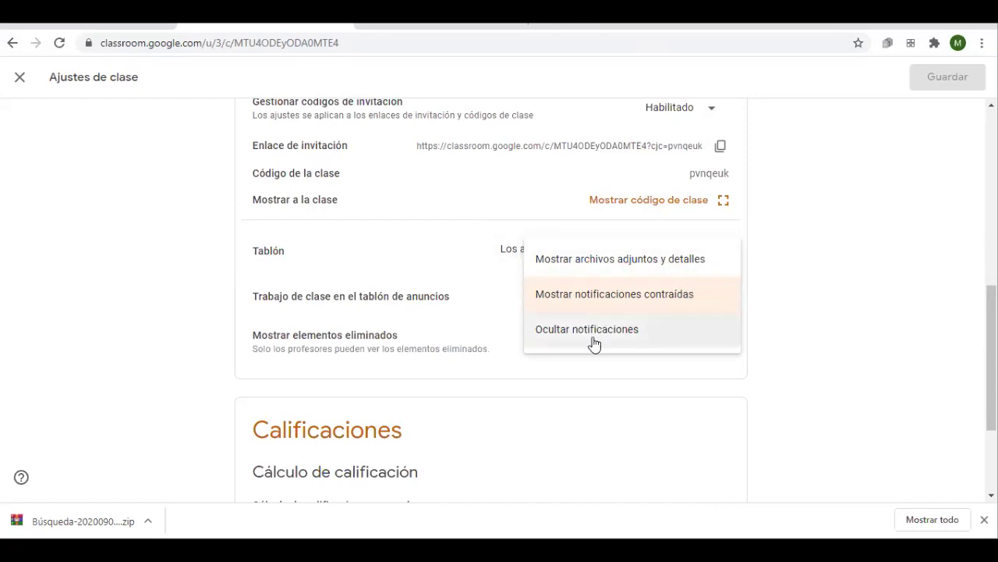
{"action": "left_click", "coordinate": [796, 321]}
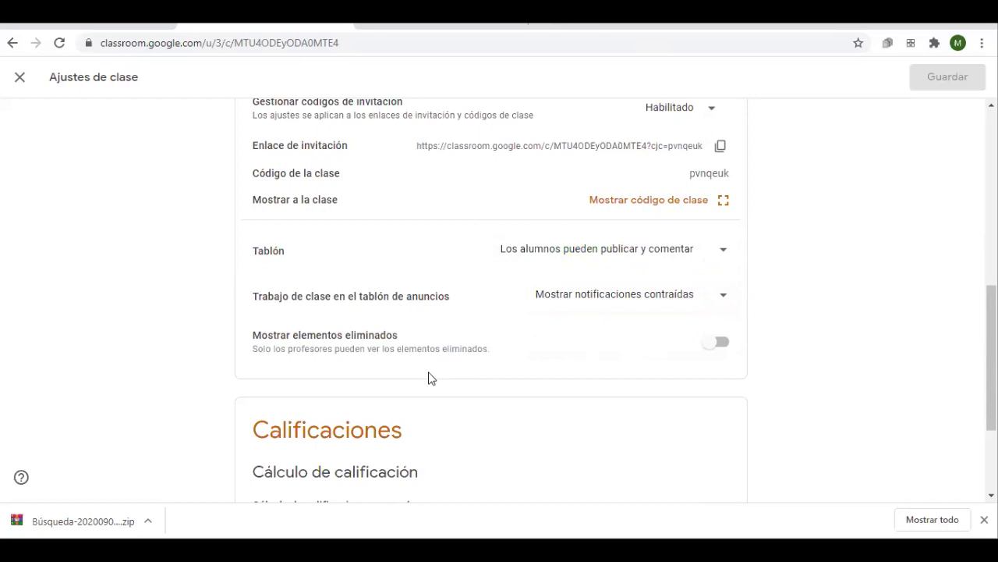
{"action": "left_click", "coordinate": [719, 347]}
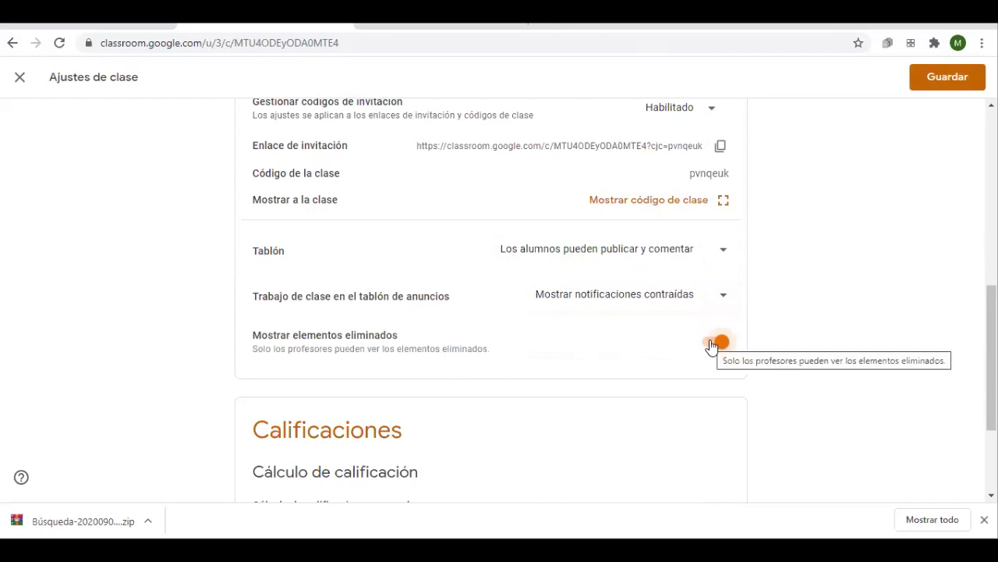
{"action": "left_click_drag", "start_coordinate": [294, 348], "coordinate": [410, 349]}
{"action": "left_click", "coordinate": [709, 342]}
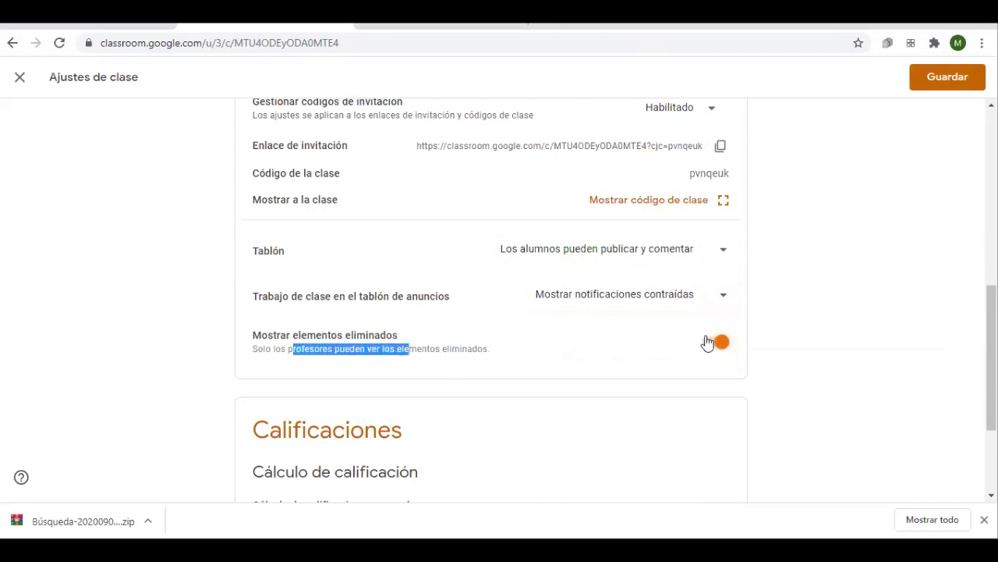
{"action": "left_click", "coordinate": [716, 343]}
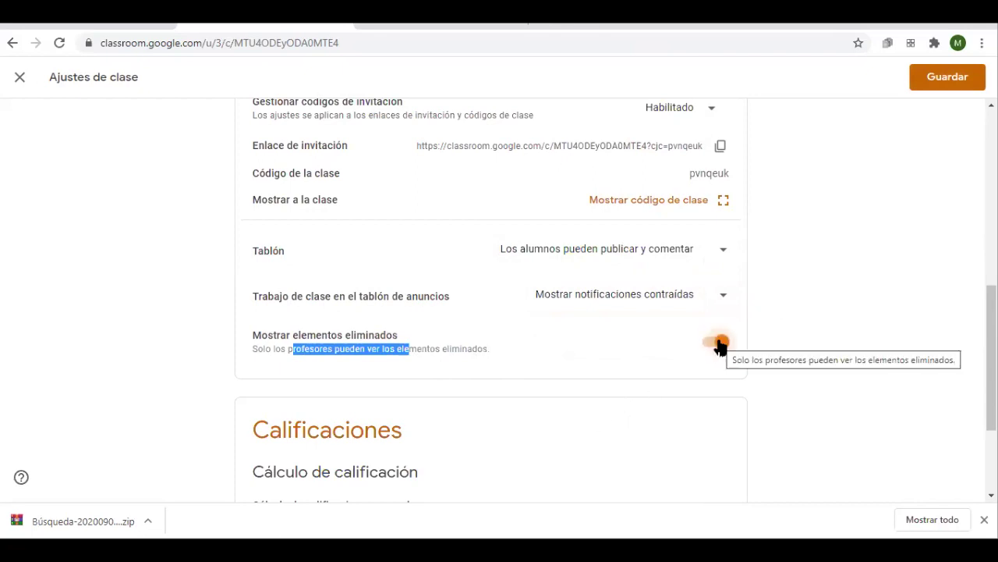
{"action": "left_click", "coordinate": [718, 343]}
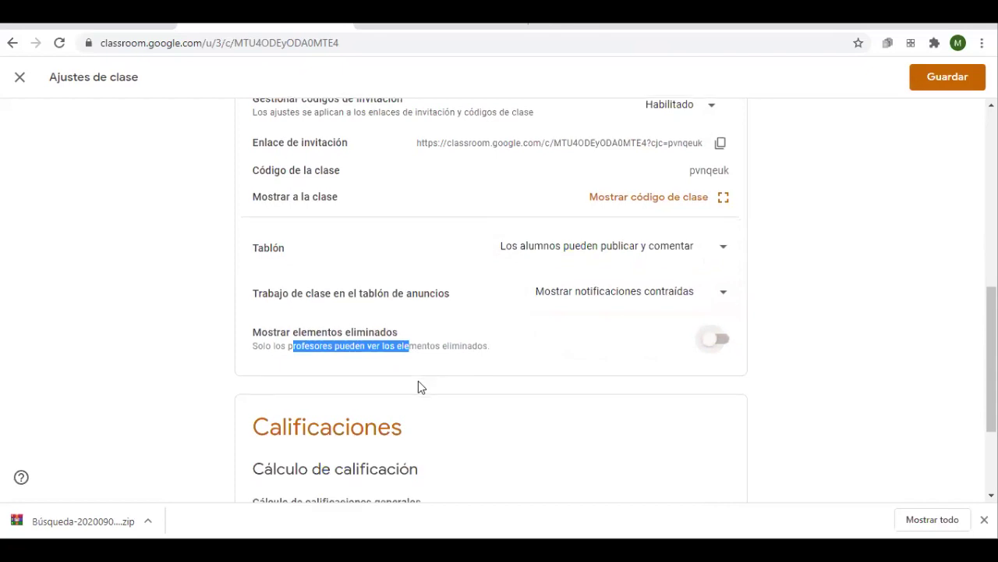
{"action": "scroll", "coordinate": [416, 386], "scroll_direction": "down", "scroll_amount": 2}
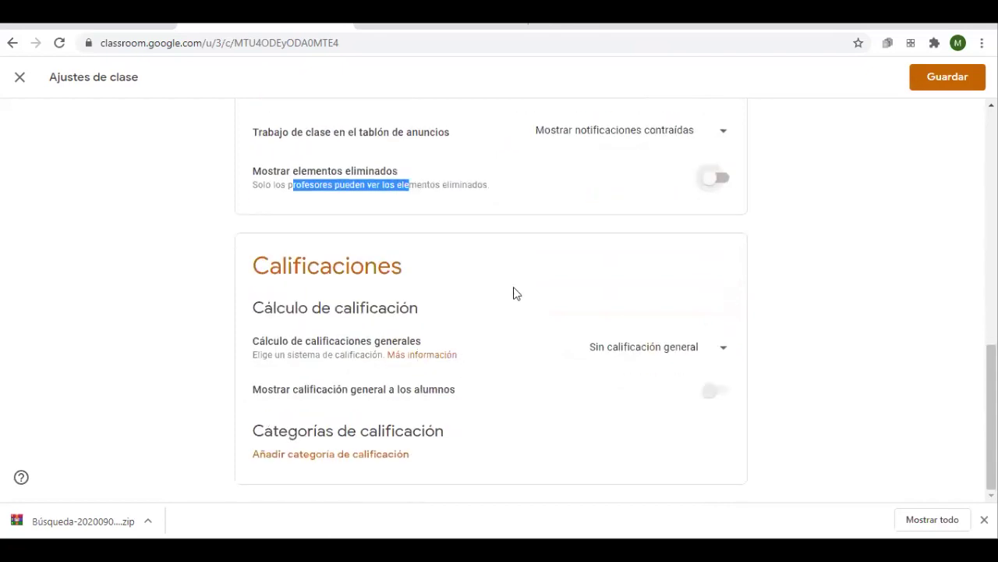
Leave overall grade calculation at Sin calificación general and return to the top of Ajustes de clase
{"action": "left_click", "coordinate": [624, 347]}
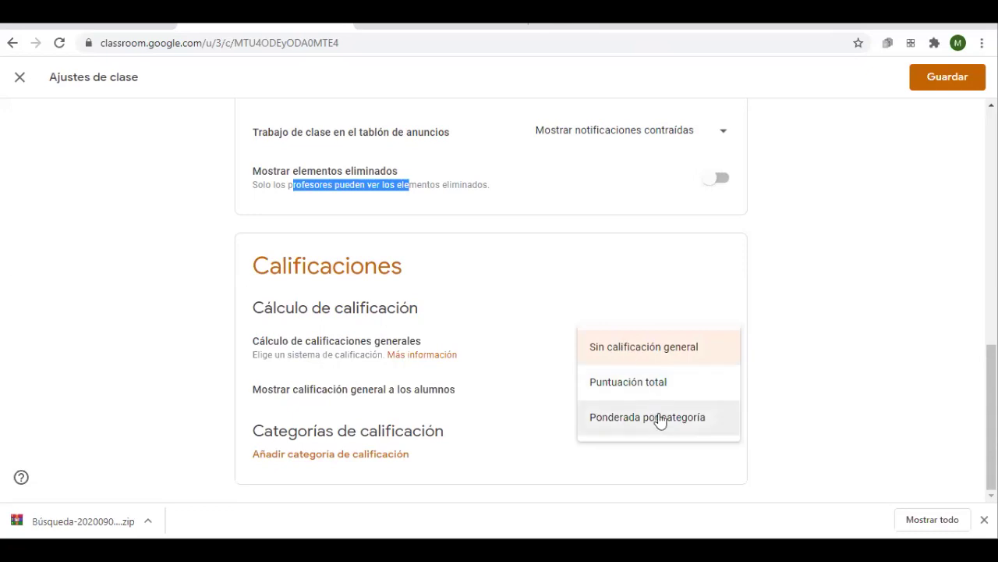
{"action": "left_click", "coordinate": [798, 326]}
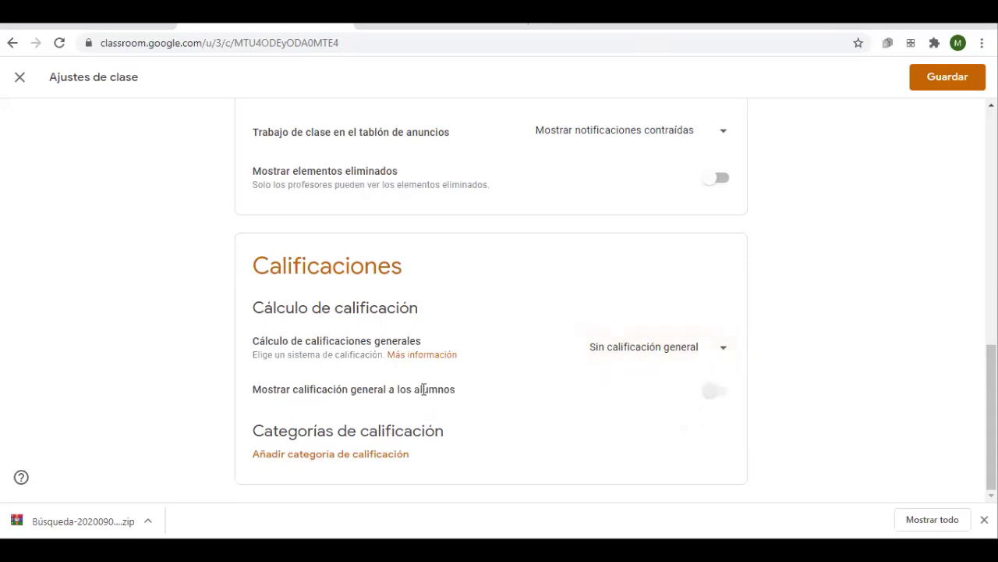
{"action": "scroll", "coordinate": [437, 327], "scroll_direction": "up", "scroll_amount": 10}
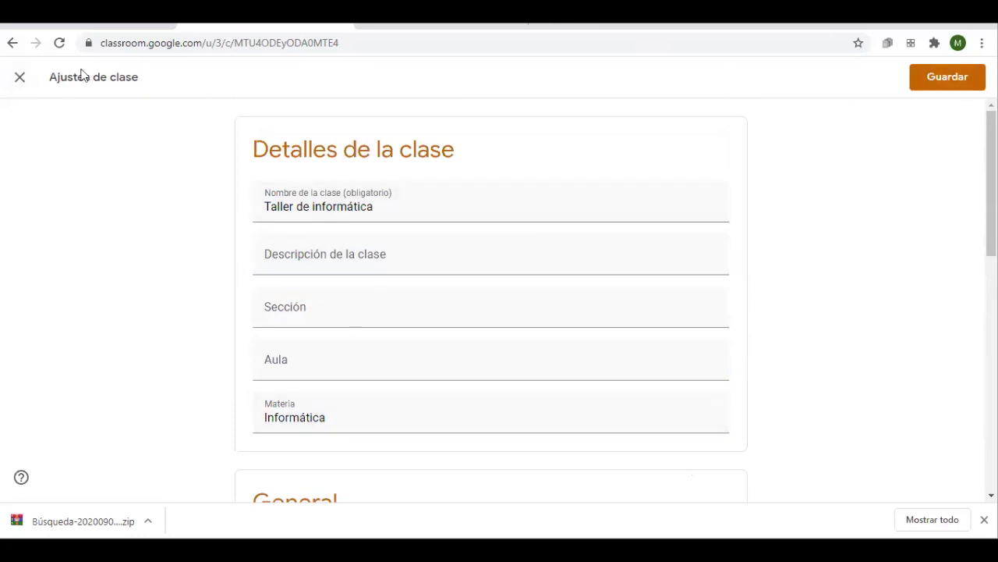
Exit class settings discarding the unsaved changes, then go to the Clases home page
{"action": "left_click", "coordinate": [18, 81]}
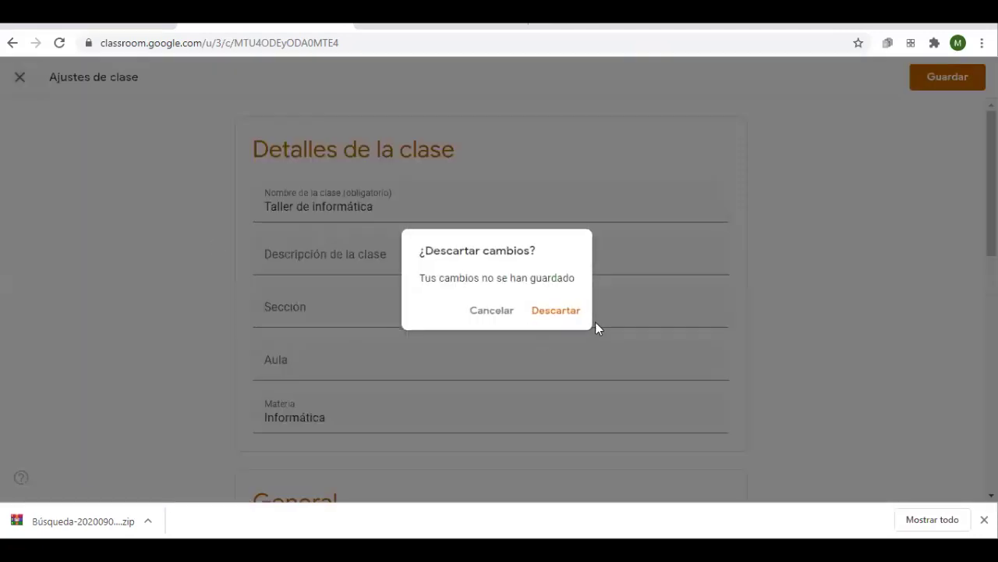
{"action": "left_click", "coordinate": [560, 312]}
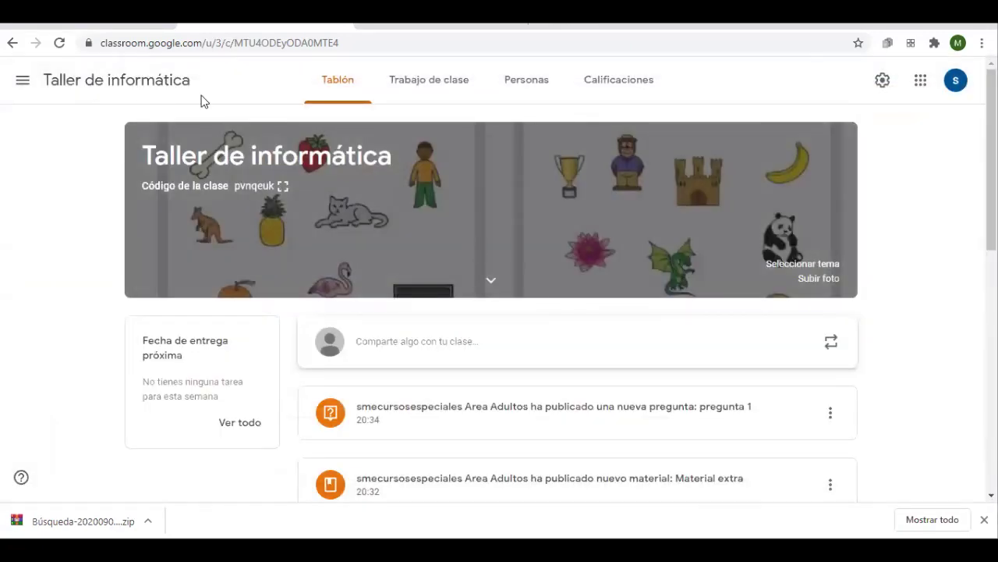
{"action": "left_click", "coordinate": [23, 82]}
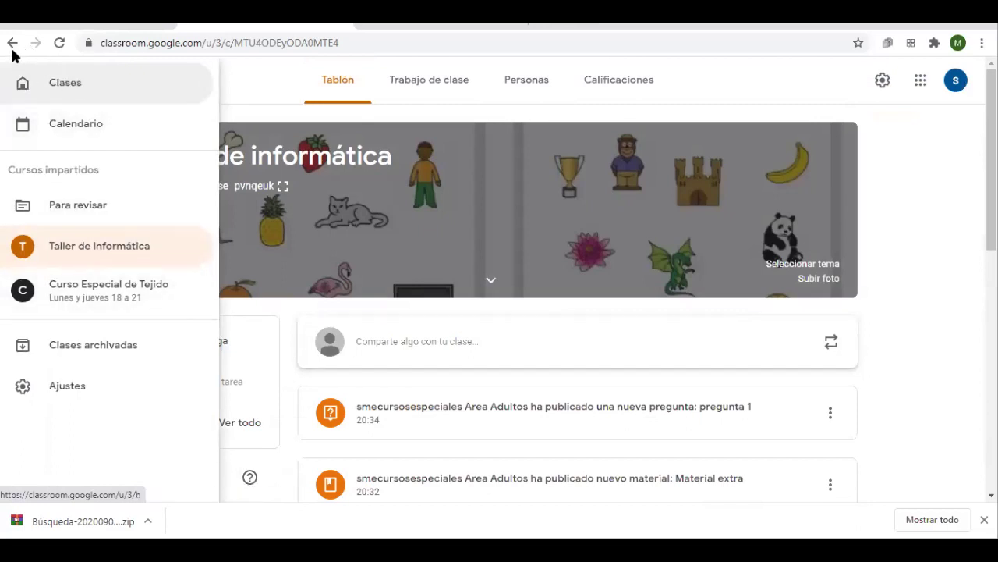
{"action": "left_click", "coordinate": [426, 123]}
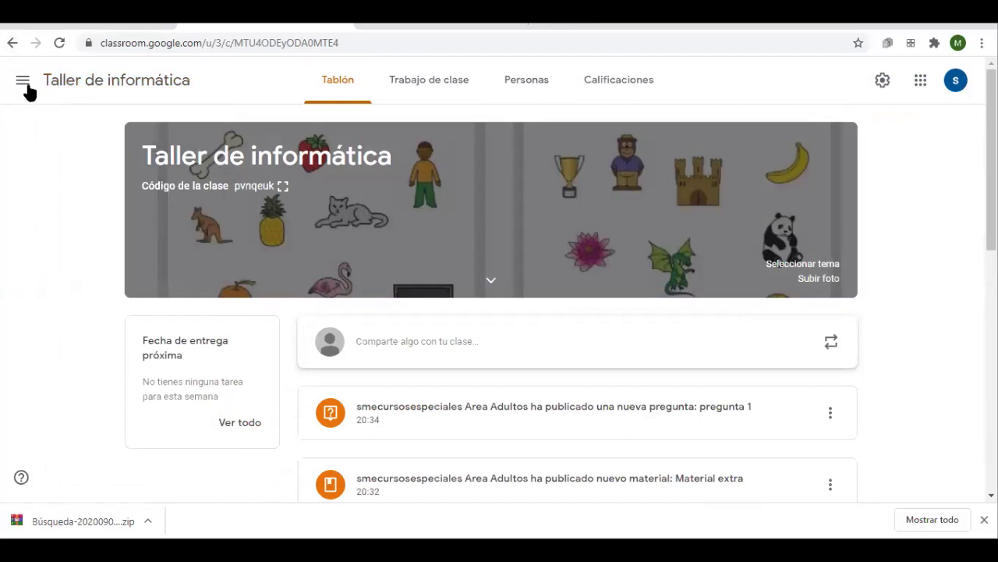
{"action": "left_click", "coordinate": [25, 84]}
{"action": "left_click", "coordinate": [78, 96]}
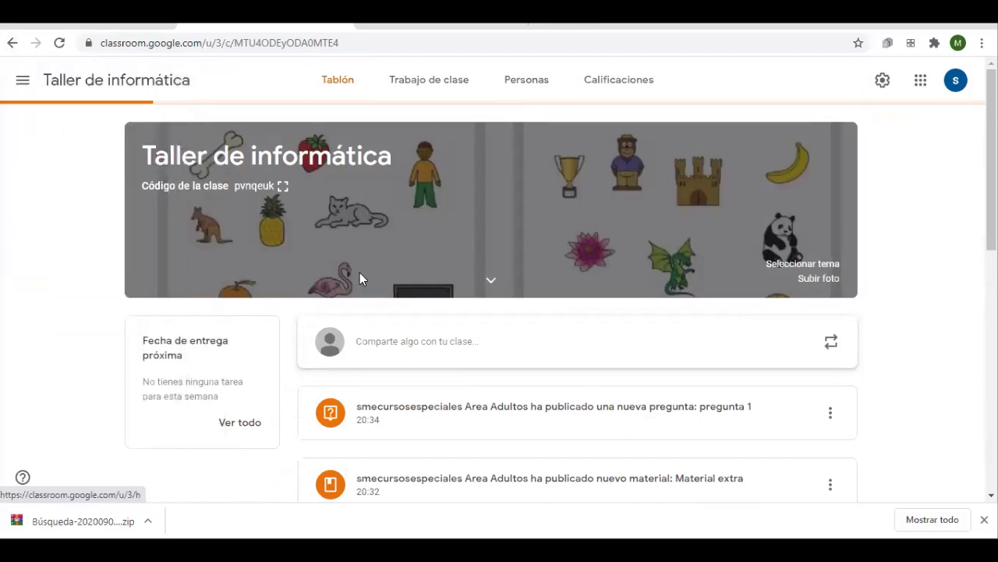
{"action": "left_click", "coordinate": [23, 84]}
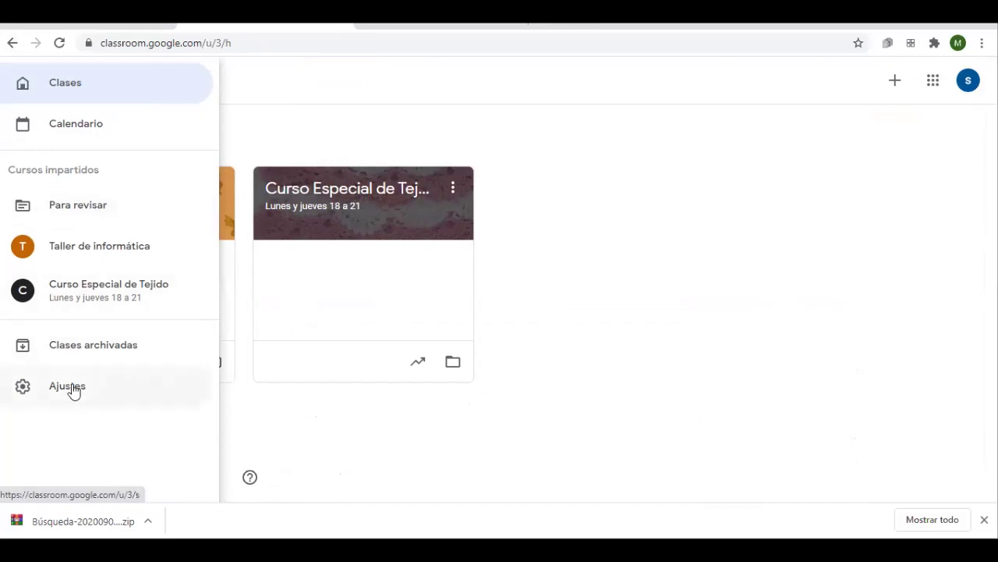
Archive the Taller de informática class from its card menu and confirm with Archivar
{"action": "left_click", "coordinate": [509, 243]}
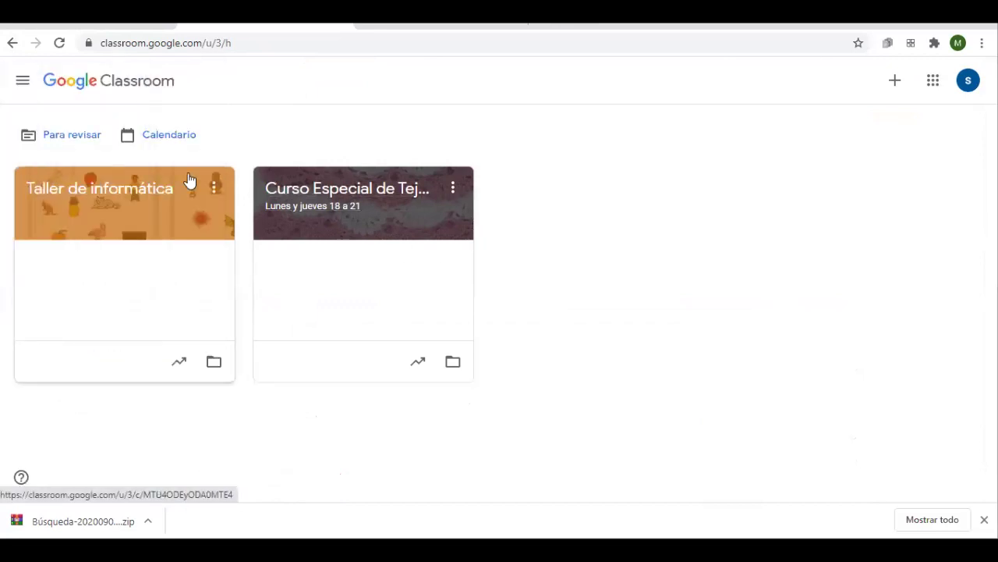
{"action": "left_click", "coordinate": [215, 191]}
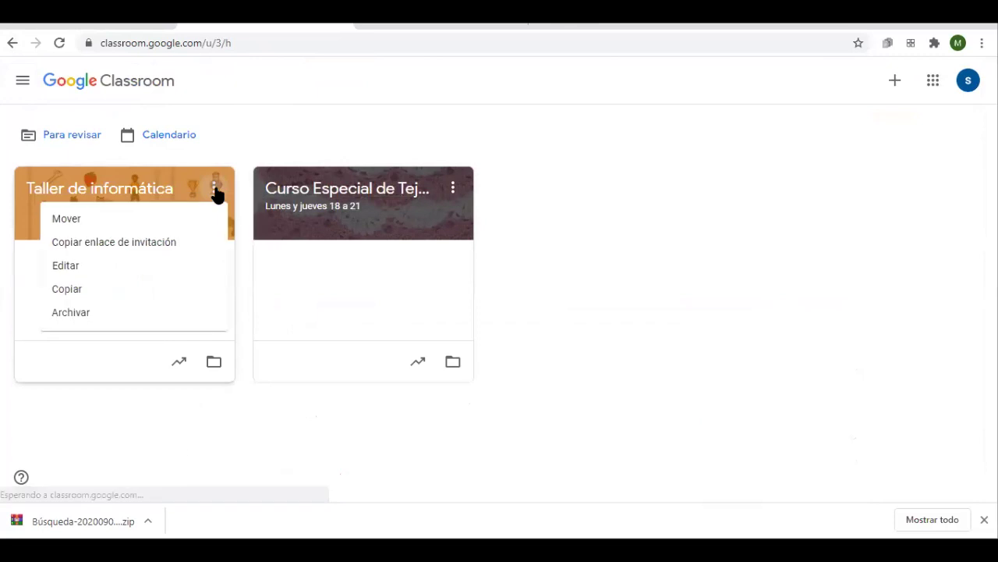
{"action": "left_click", "coordinate": [215, 194]}
{"action": "left_click", "coordinate": [214, 192]}
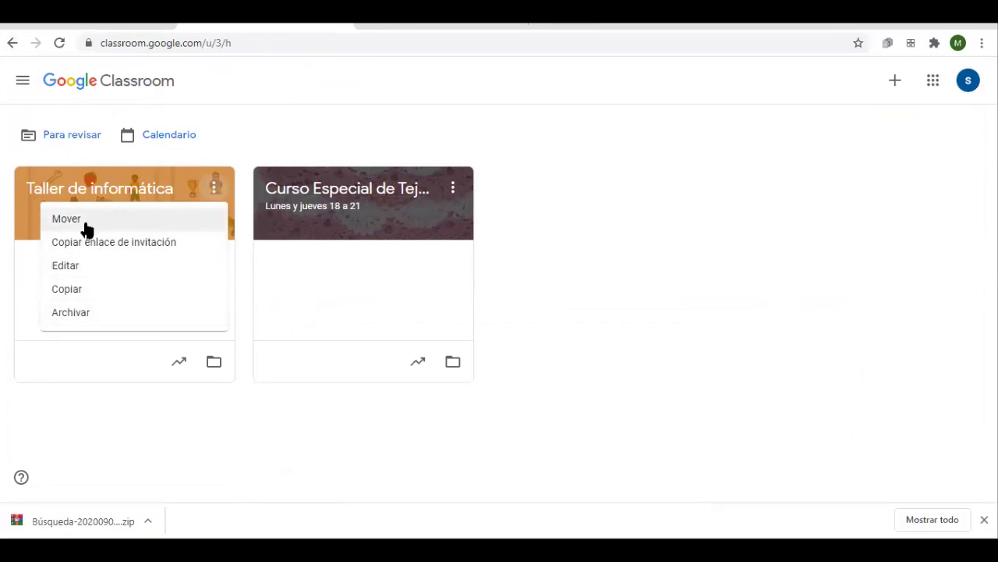
{"action": "left_click", "coordinate": [99, 316]}
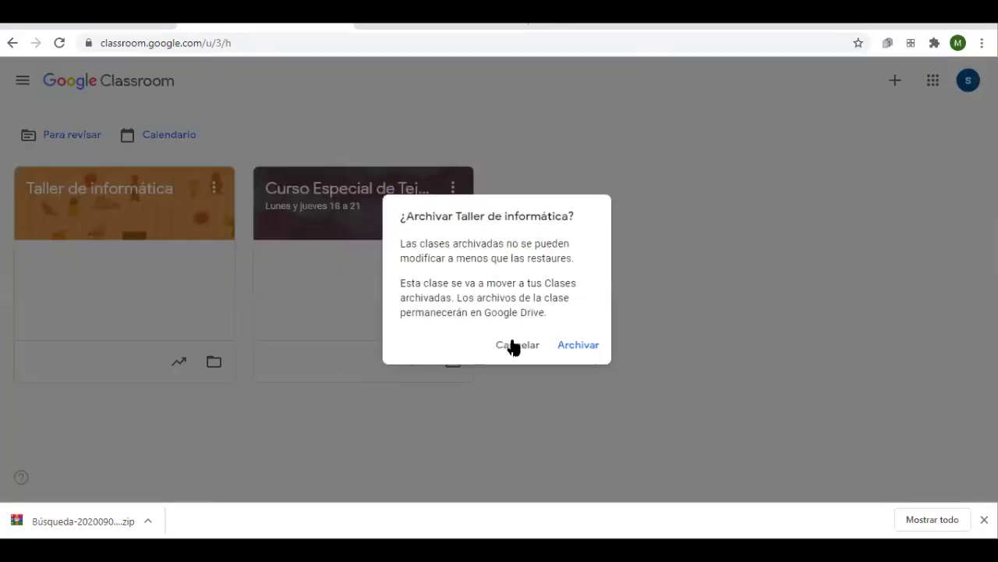
{"action": "left_click", "coordinate": [567, 350]}
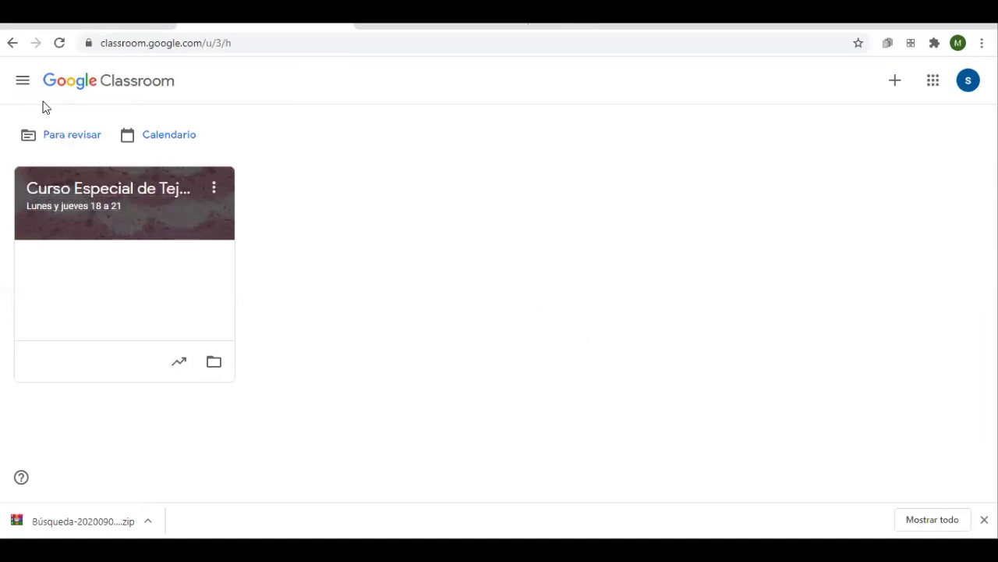
Restore Taller de informática from Clases archivadas, confirming with Restaurar
{"action": "left_click", "coordinate": [25, 82]}
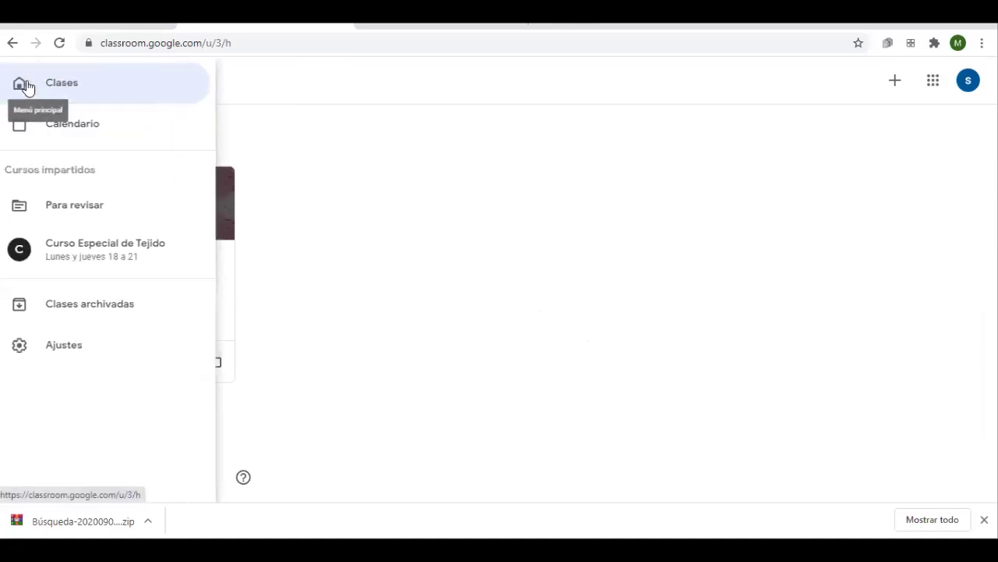
{"action": "left_click", "coordinate": [106, 312]}
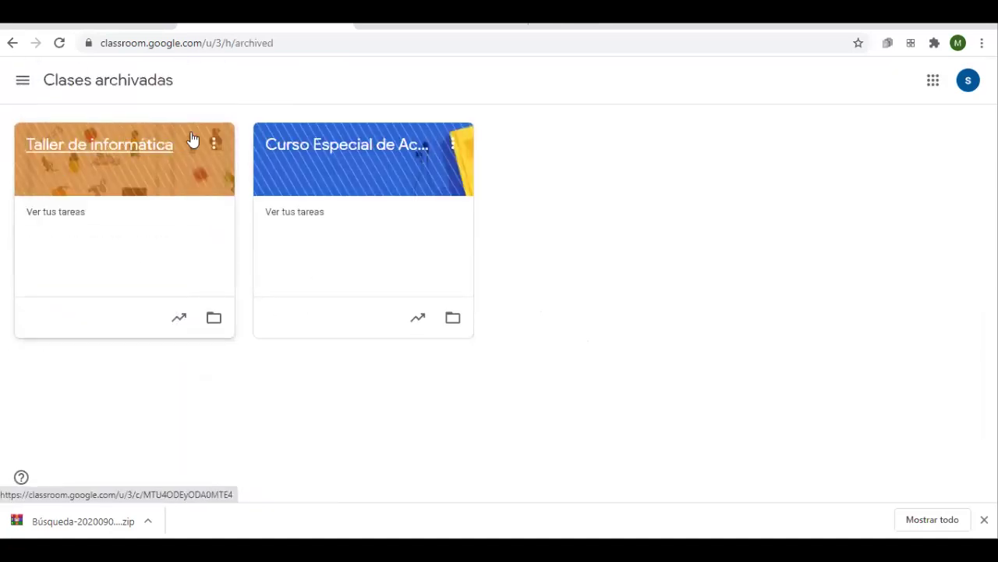
{"action": "left_click", "coordinate": [214, 143]}
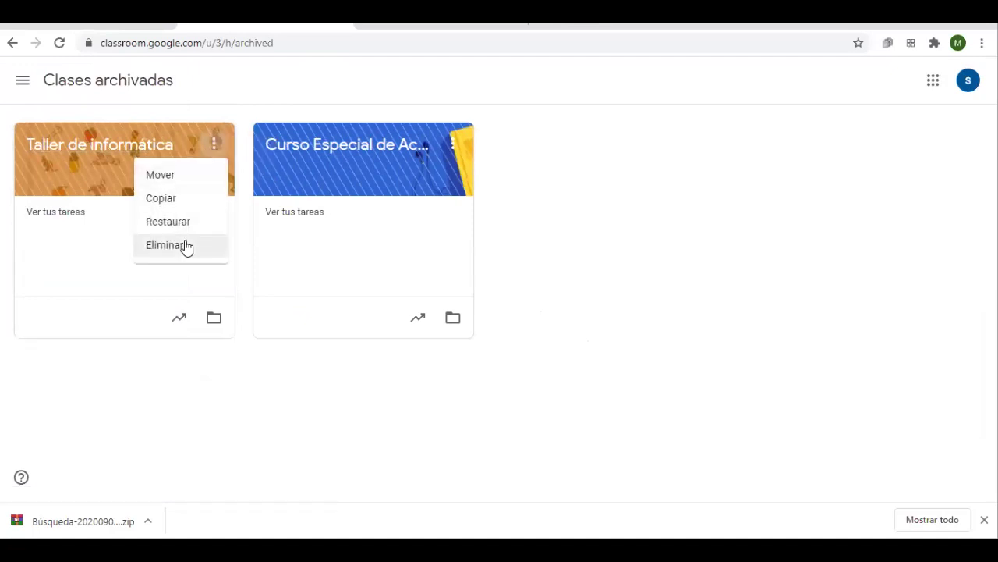
{"action": "left_click_drag", "start_coordinate": [191, 227], "coordinate": [173, 227]}
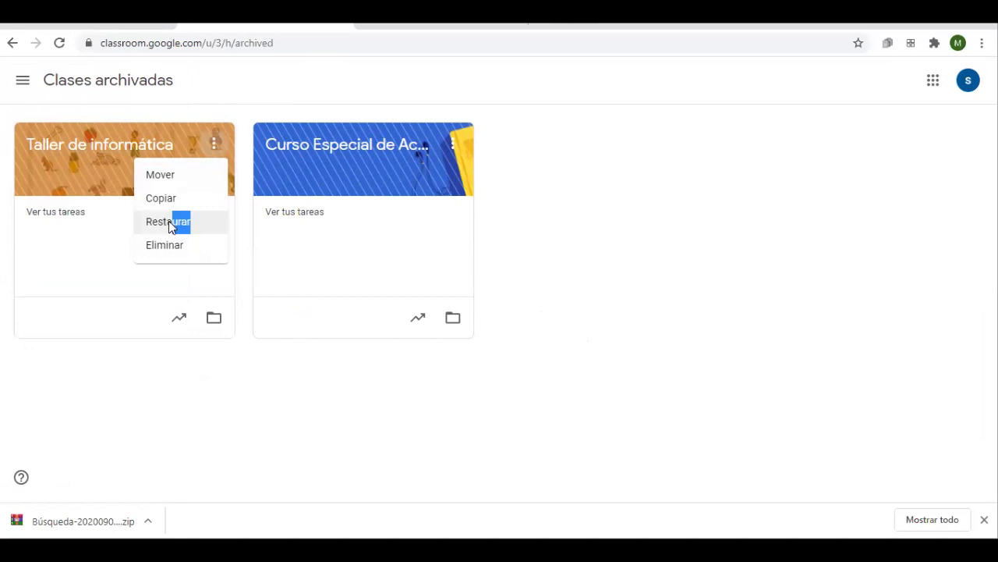
{"action": "left_click", "coordinate": [174, 225]}
{"action": "left_click", "coordinate": [591, 349]}
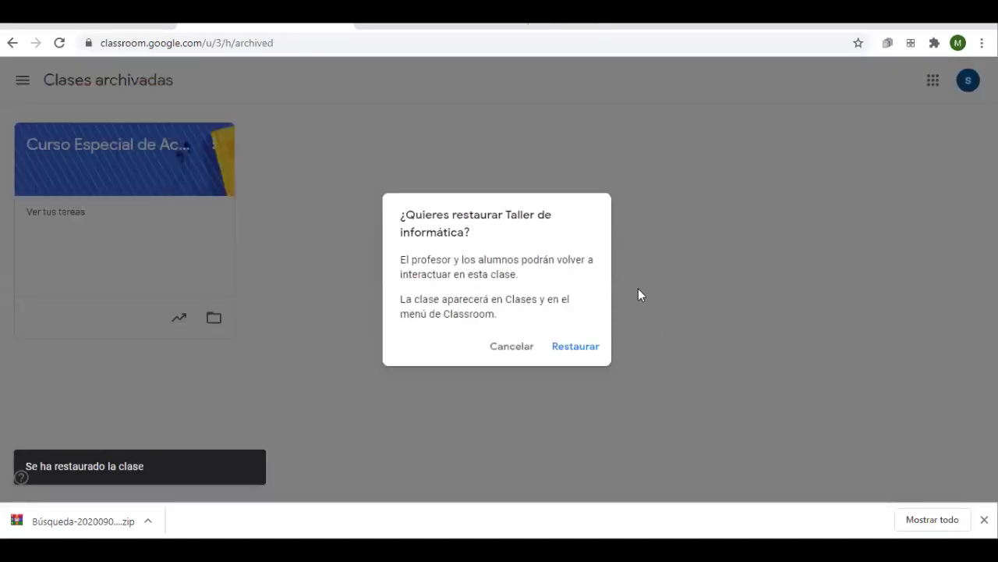
Go back to the Clases home page to see the restored class listed
{"action": "left_click", "coordinate": [25, 79]}
{"action": "left_click", "coordinate": [25, 80]}
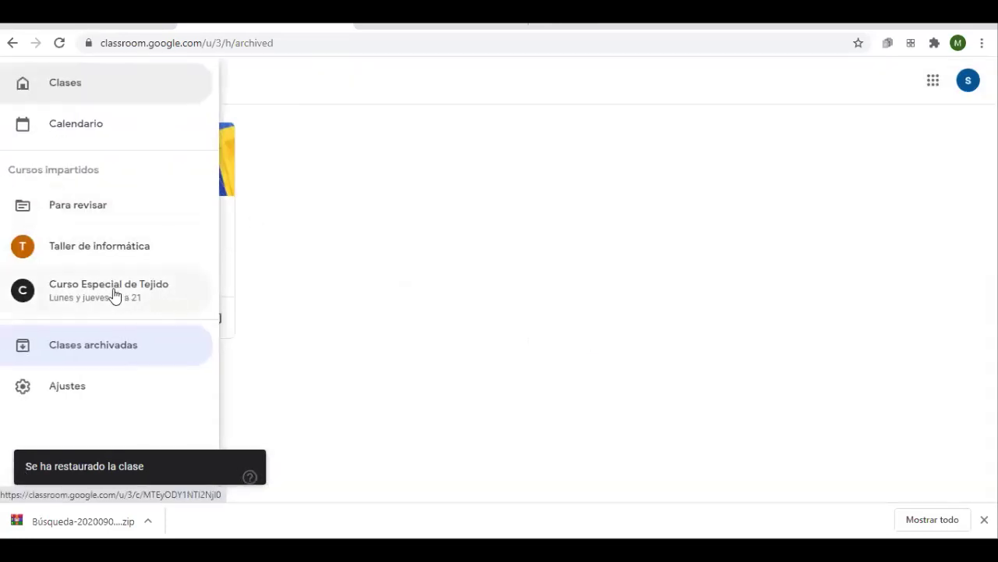
{"action": "left_click", "coordinate": [98, 87]}
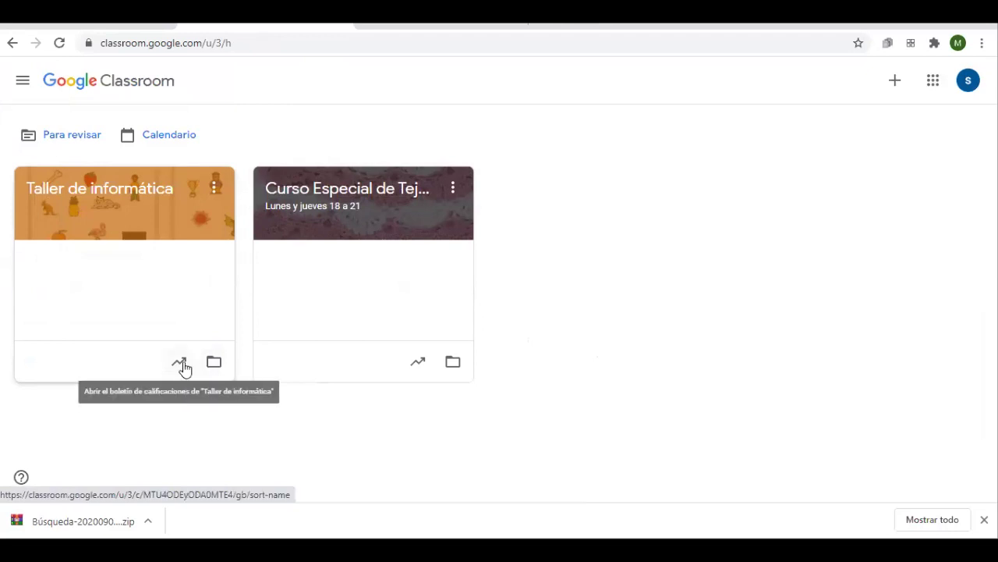
{"action": "left_click", "coordinate": [22, 80]}
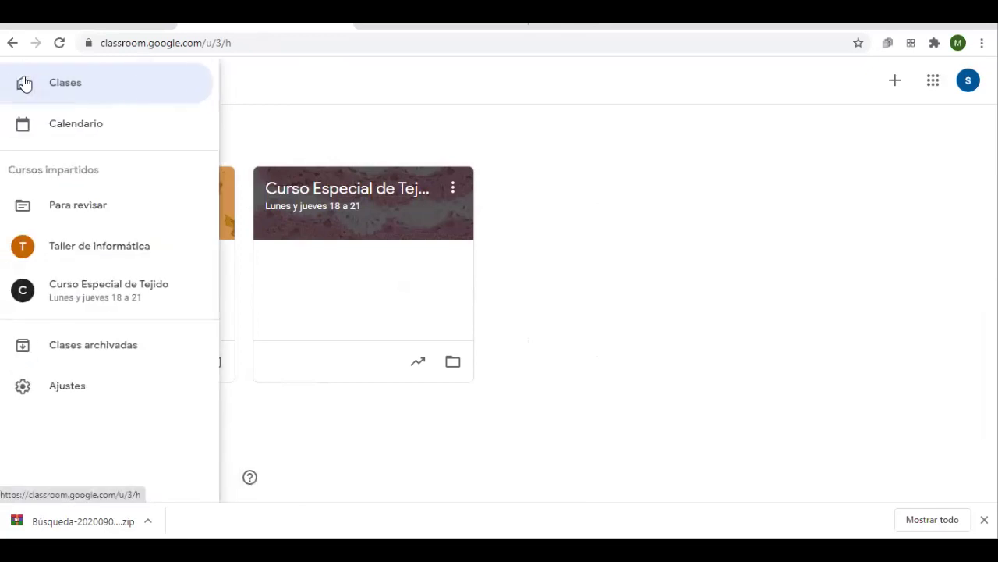
Open the personal Ajustes page and scroll down to the Notificaciones section
{"action": "left_click", "coordinate": [69, 385]}
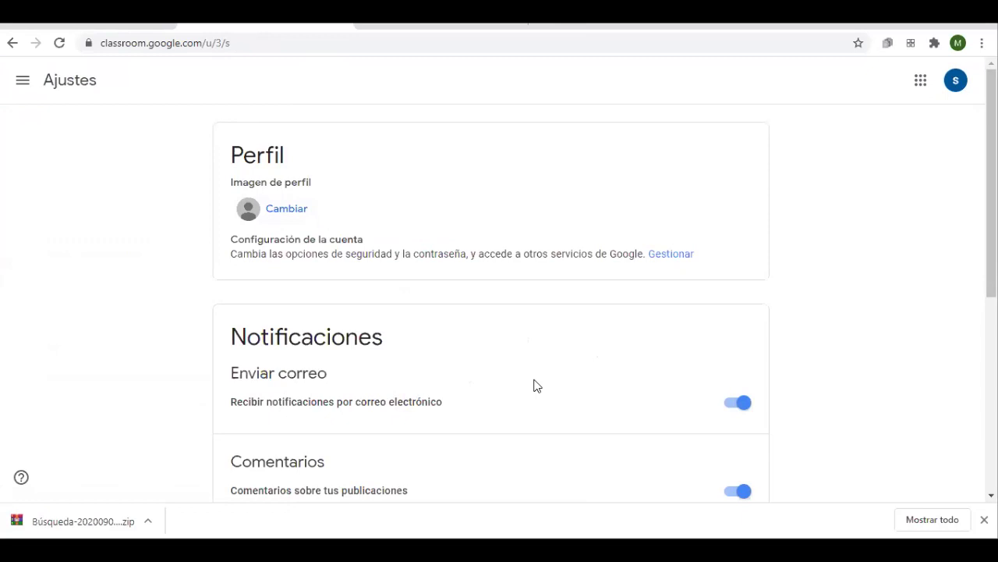
{"action": "scroll", "coordinate": [892, 340], "scroll_direction": "down", "scroll_amount": 1}
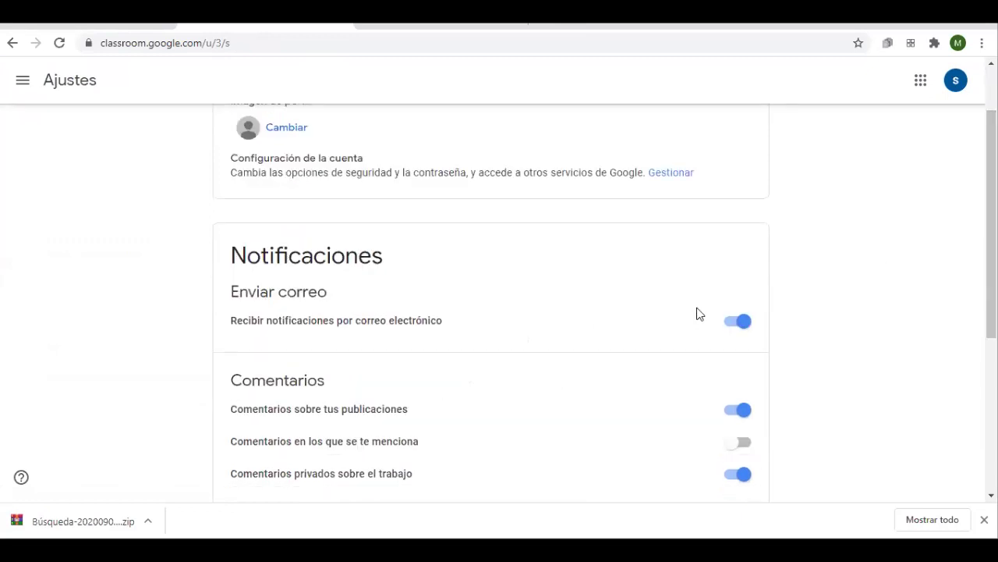